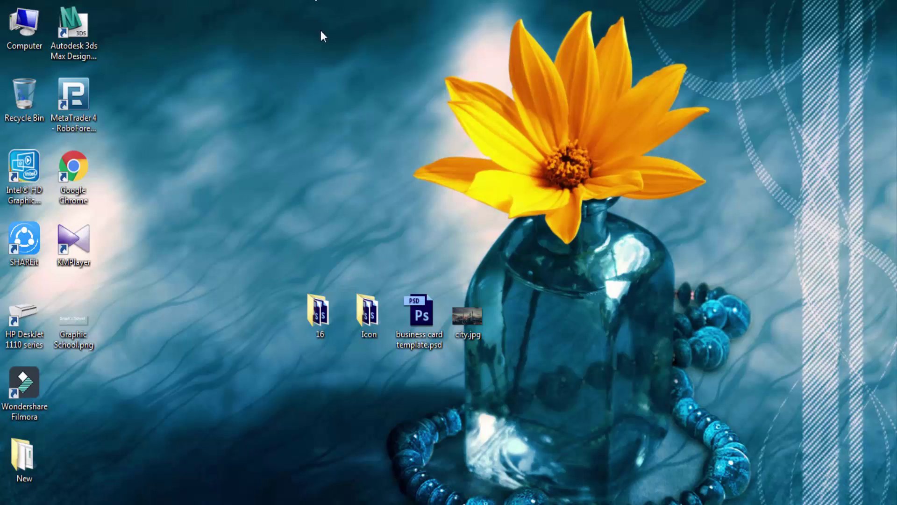
right_click(344, 61)
left_click(366, 100)
right_click(349, 74)
left_click(378, 111)
Step: Open Google Chrome and go to graphicriver.net
double_click(80, 167)
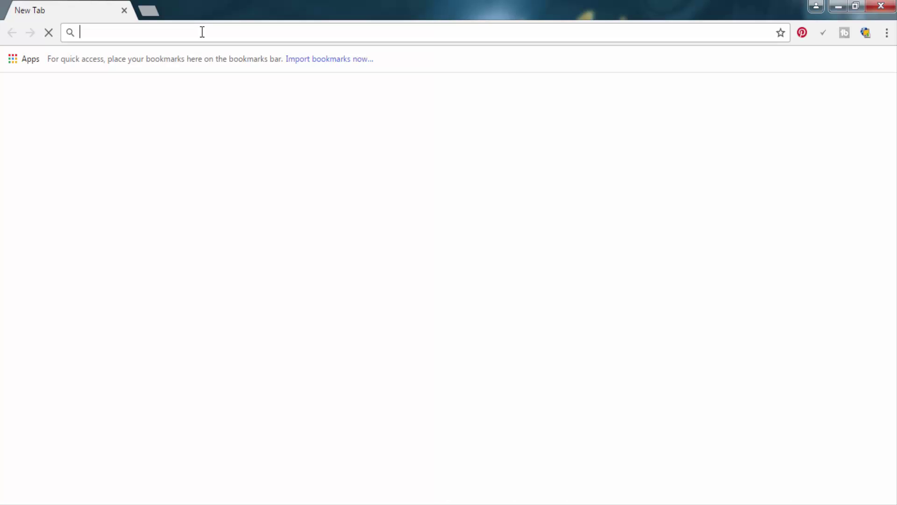
type("graphicriver.net")
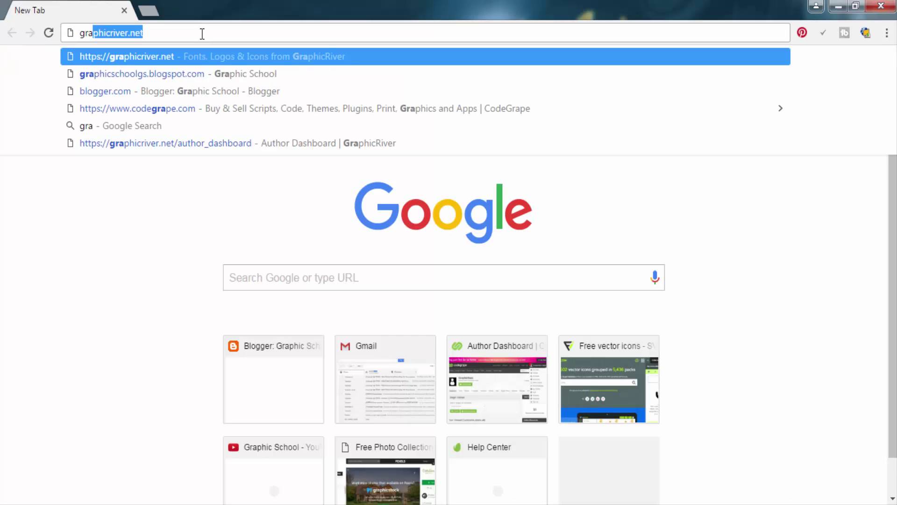
key("Return")
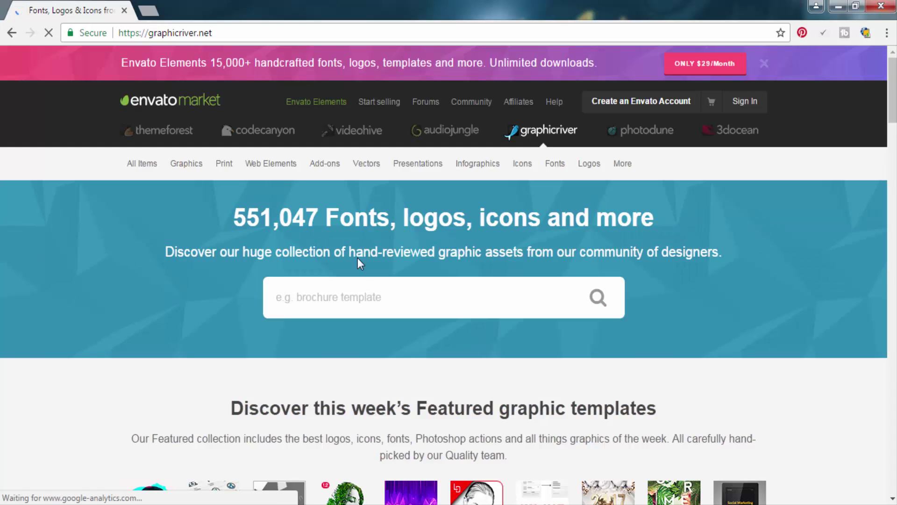
Step: Search GraphicRiver for "business card" and look through the template results
left_click(362, 299)
type("business card")
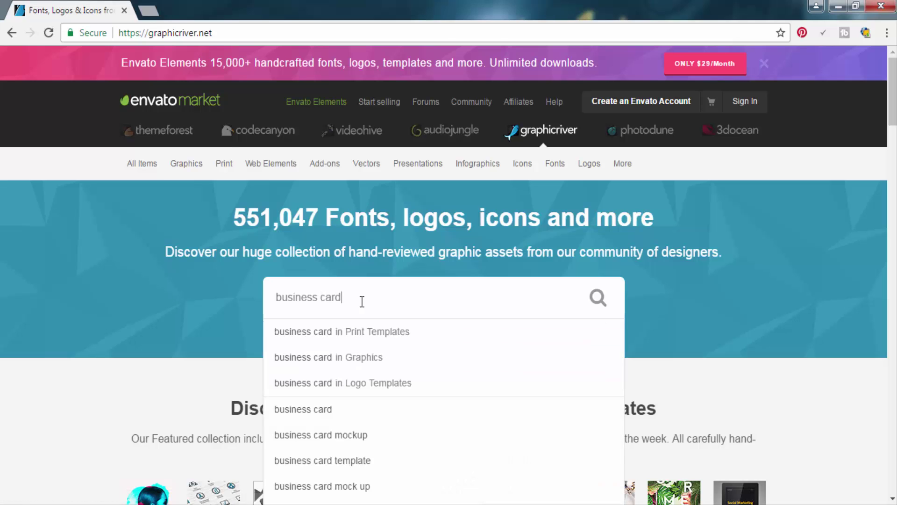
key("Return")
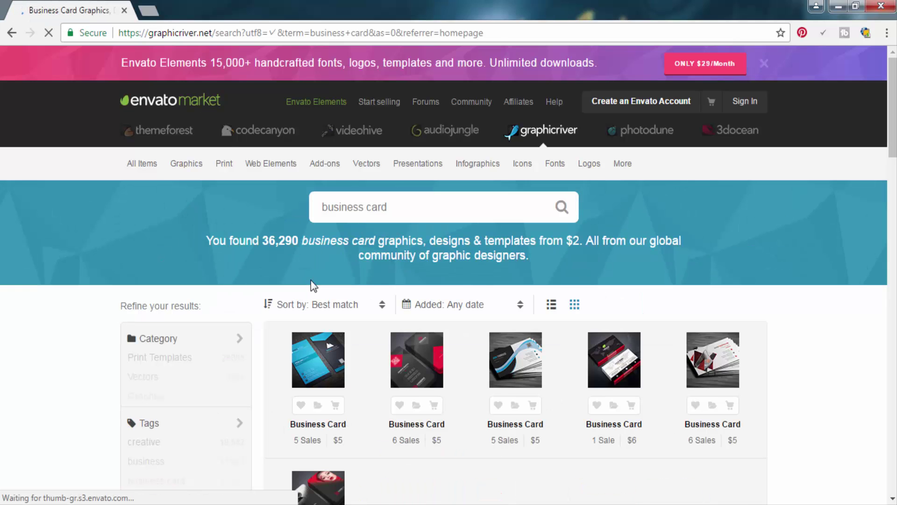
scroll(305, 285, "down", 6)
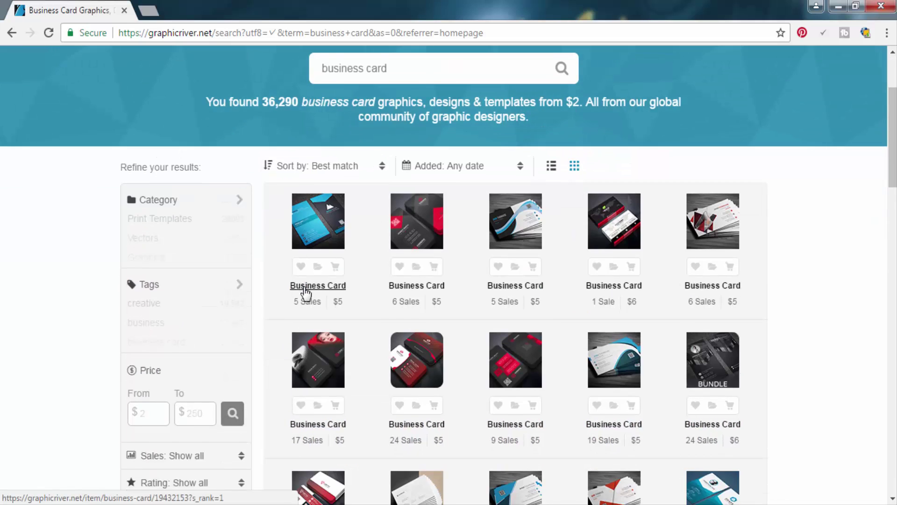
scroll(201, 268, "down", 2)
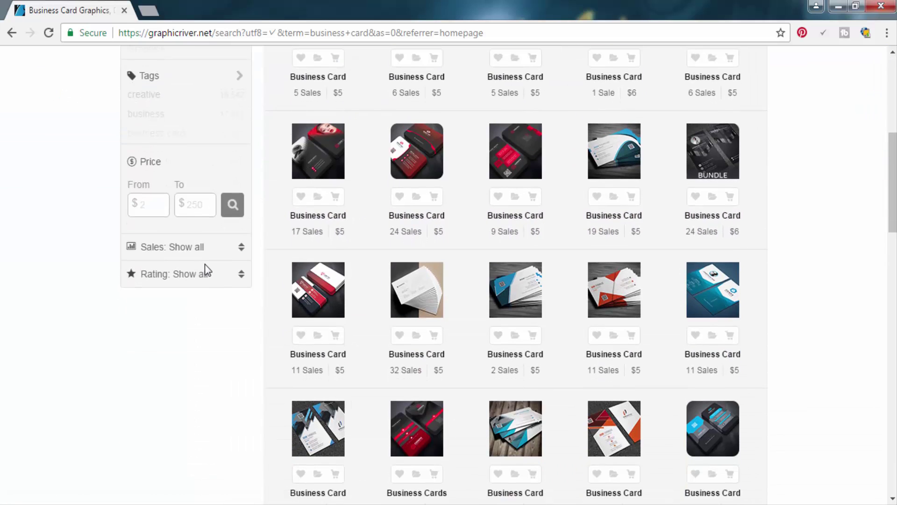
scroll(206, 285, "down", 3)
scroll(208, 286, "down", 6)
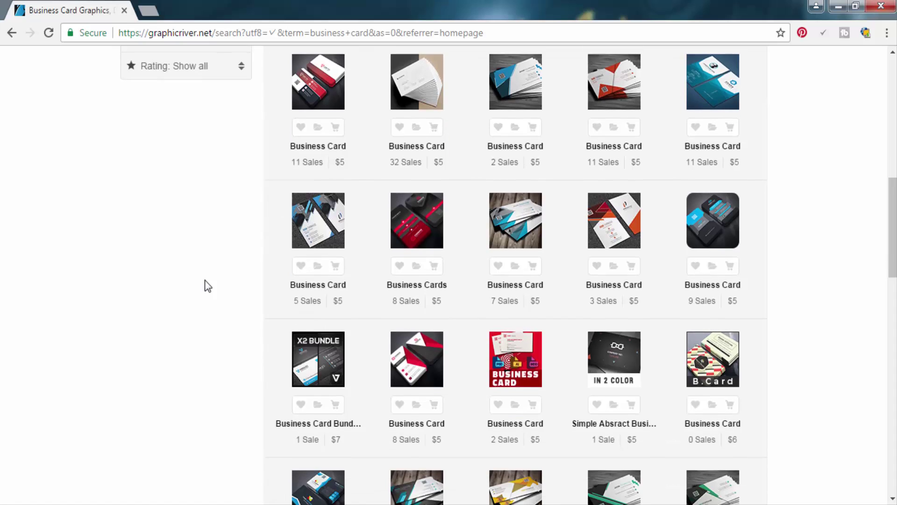
scroll(203, 285, "up", 15)
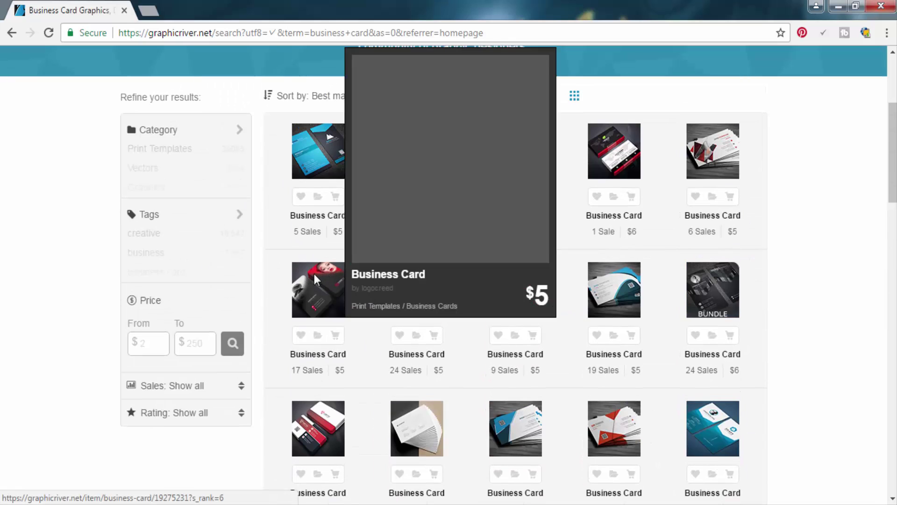
Step: Open the black and red photo business card in the second results row and examine its preview images
left_click(314, 273)
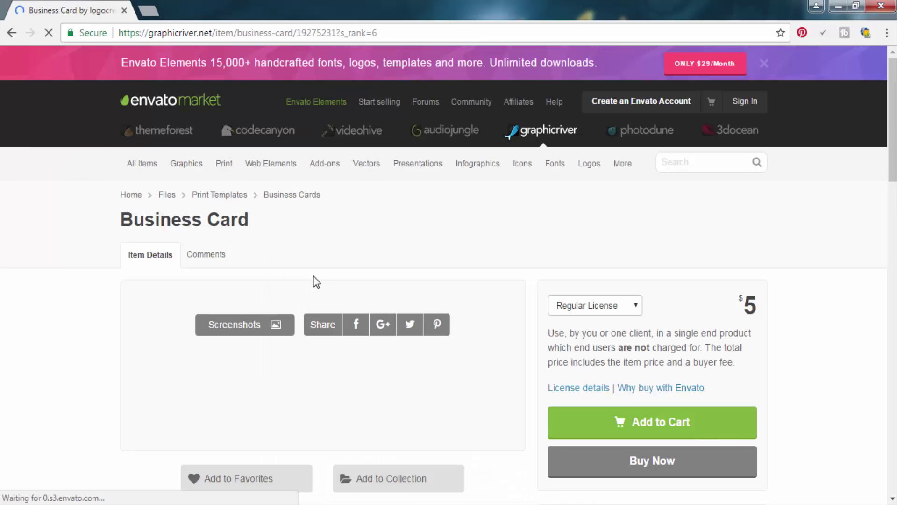
scroll(315, 266, "down", 3)
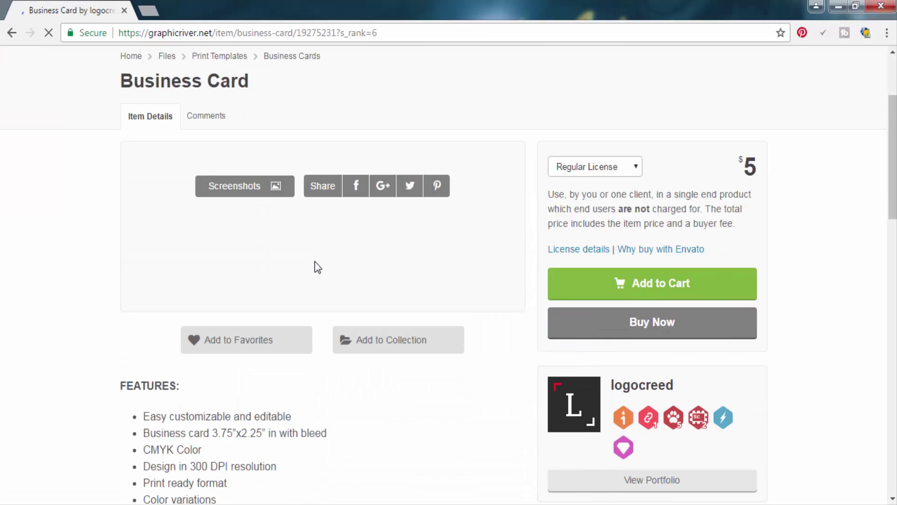
scroll(318, 267, "up", 2)
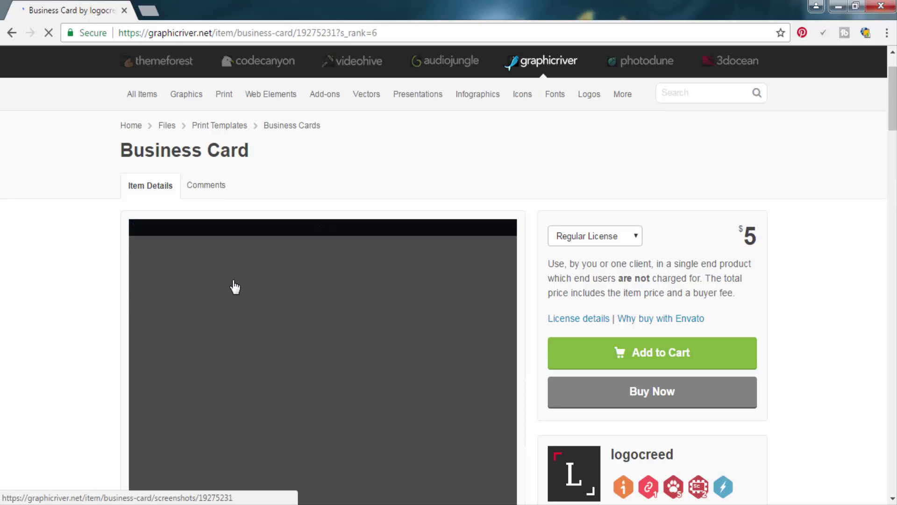
scroll(10, 206, "down", 3)
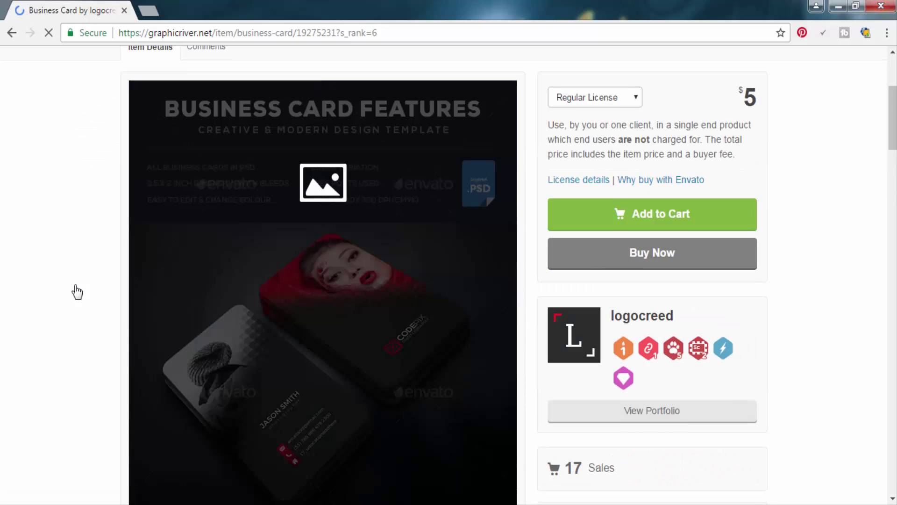
scroll(2, 294, "down", 3)
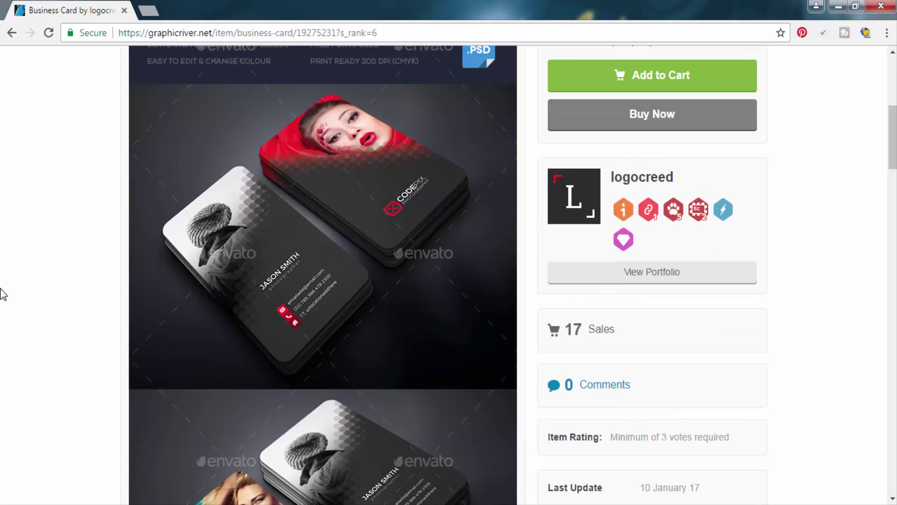
scroll(2, 295, "down", 3)
scroll(2, 294, "down", 7)
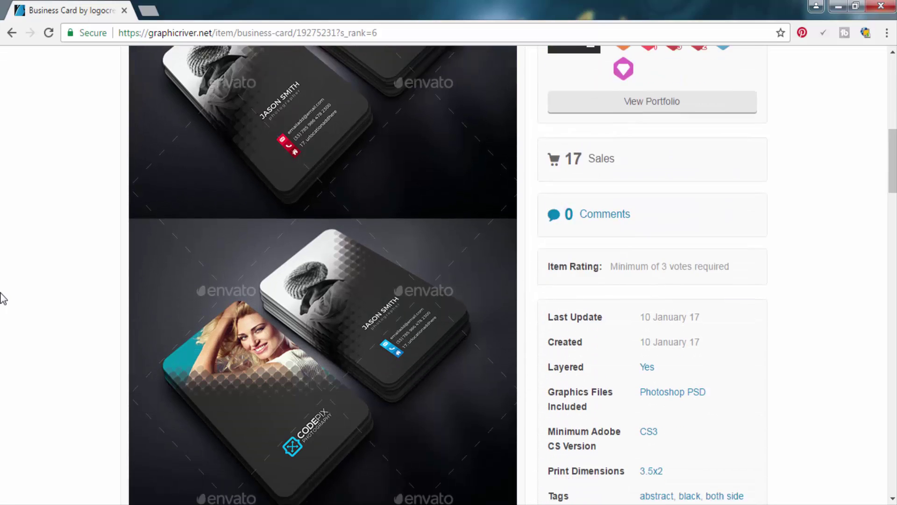
scroll(2, 296, "down", 6)
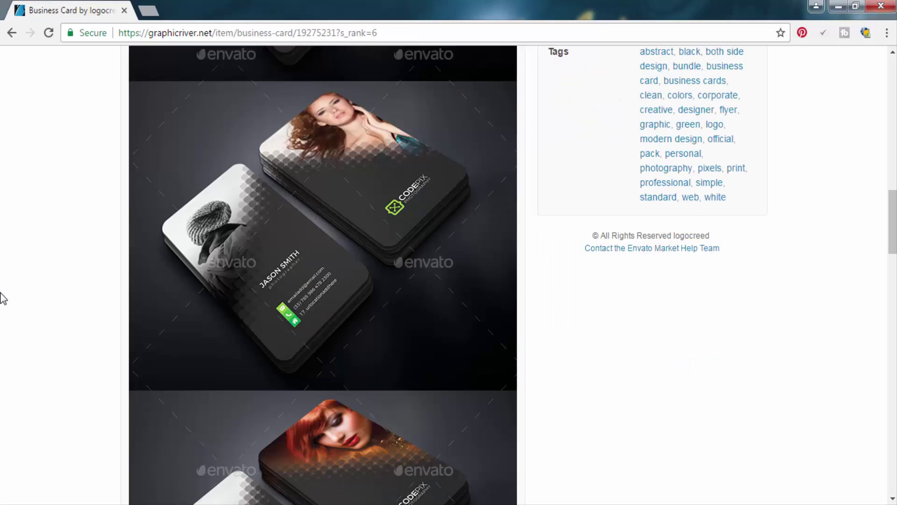
scroll(2, 298, "down", 2)
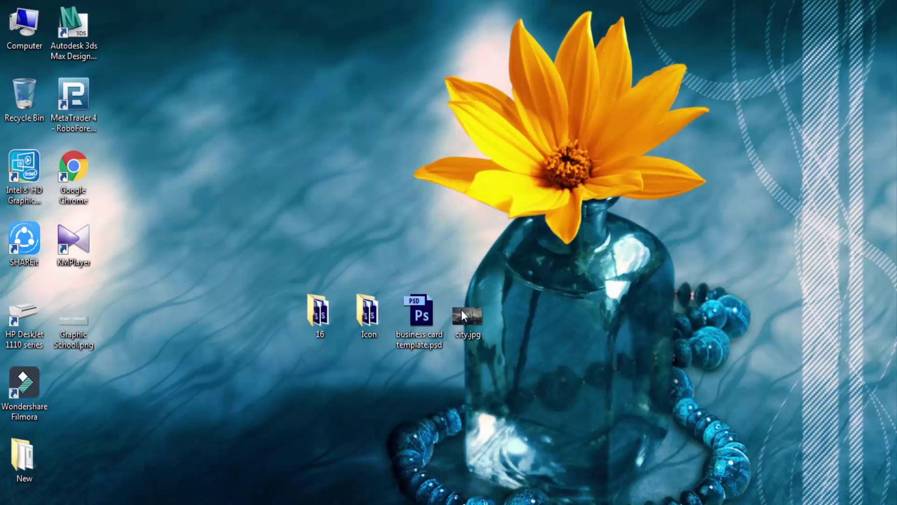
Step: Open business card template.psd from the desktop in Photoshop and activate the Move tool
left_click(420, 316)
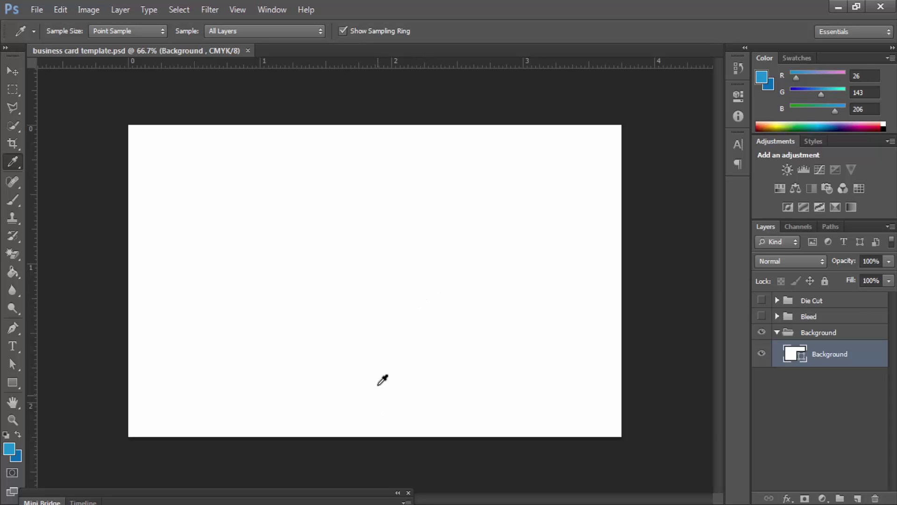
left_click(12, 71)
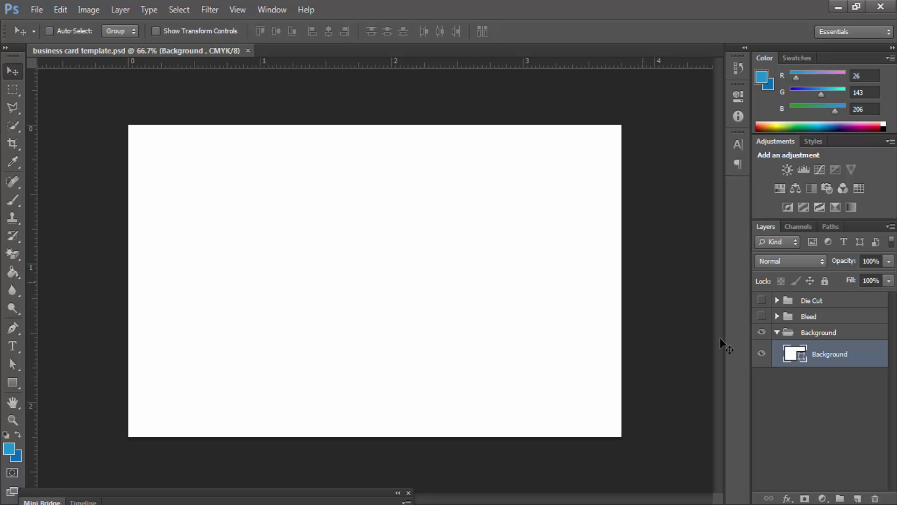
Step: Preview the Die Cut and Bleed groups by briefly showing each one and hiding it again
left_click(761, 302)
left_click(761, 303)
left_click(761, 318)
left_click(762, 317)
Step: Show the guides, preview the Bleed group against them and leave that group hidden
key("ctrl+semicolon")
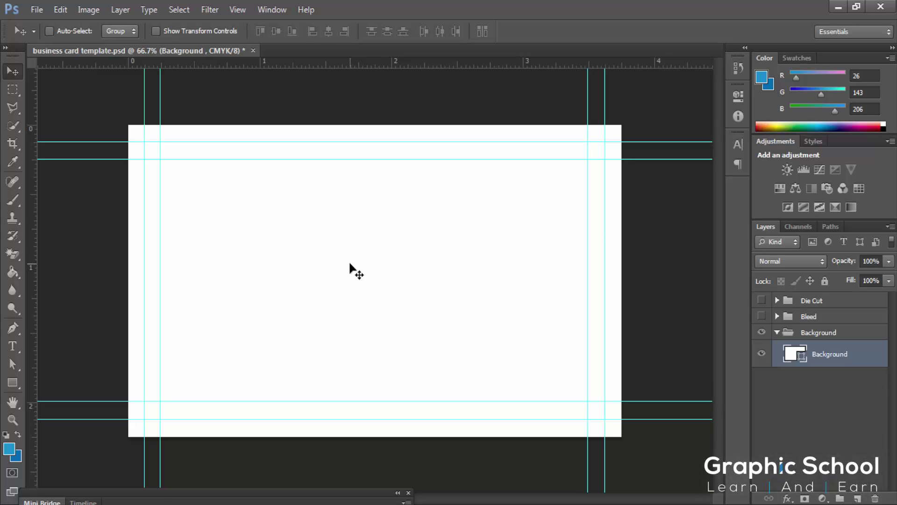
left_click(761, 316)
left_click(761, 316)
left_click(762, 316)
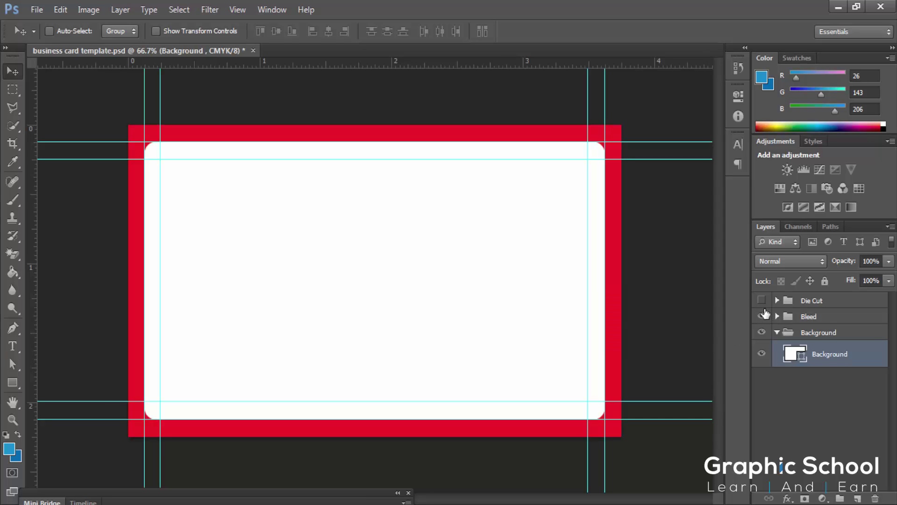
left_click(762, 316)
Step: Show and hide the Die Cut group several times to examine its outline on the card, leaving it hidden
left_click(762, 300)
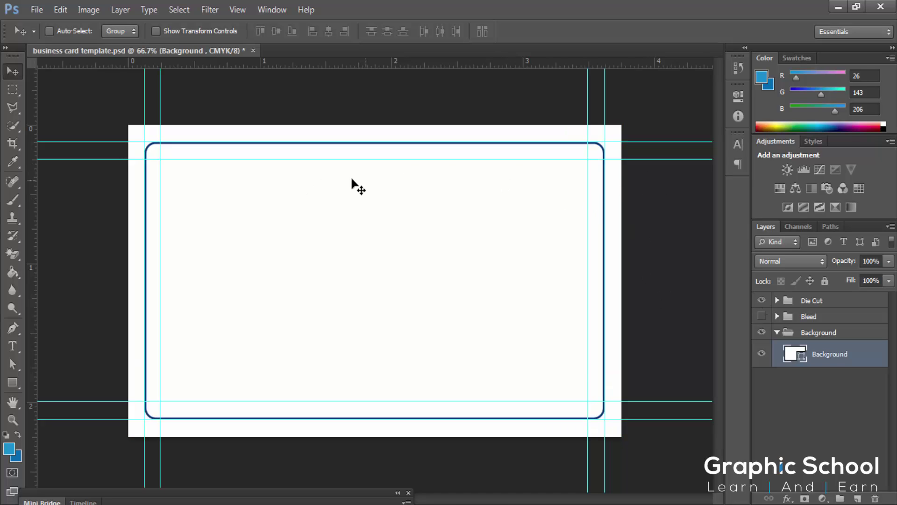
left_click(761, 303)
left_click(761, 303)
left_click(761, 303)
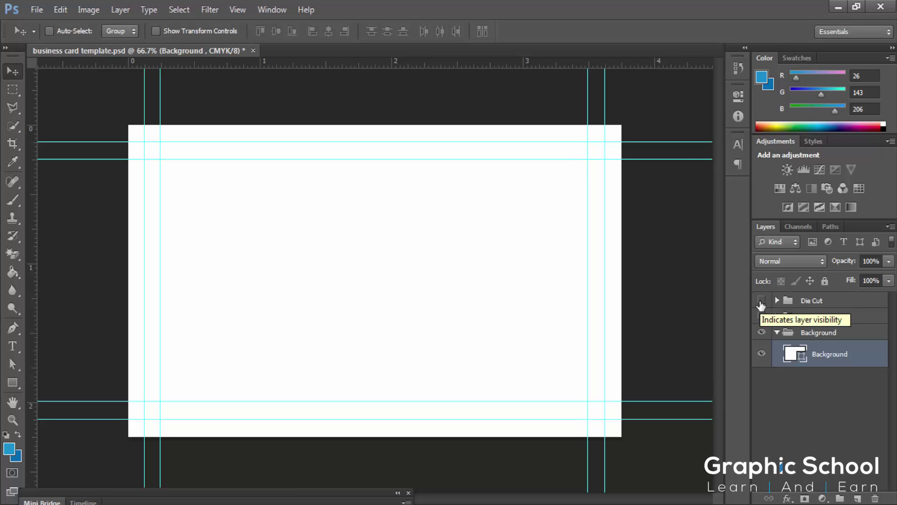
left_click(761, 302)
left_click(761, 301)
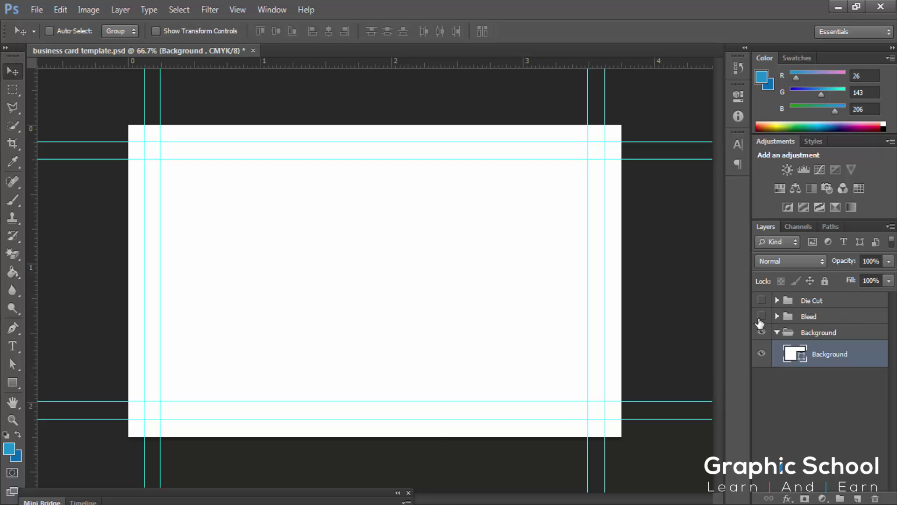
Step: Compare the Bleed area with the Die Cut outline by switching both groups' visibility, leaving both hidden
left_click(761, 316)
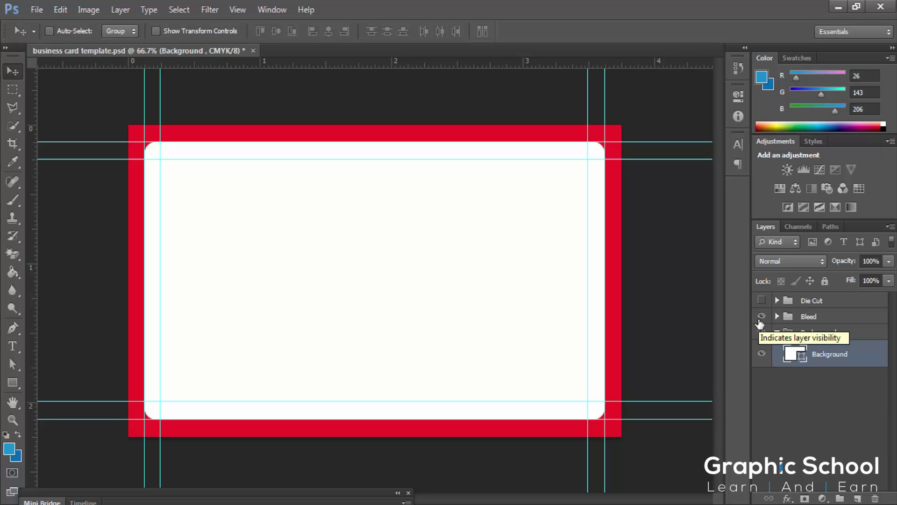
left_click(761, 316)
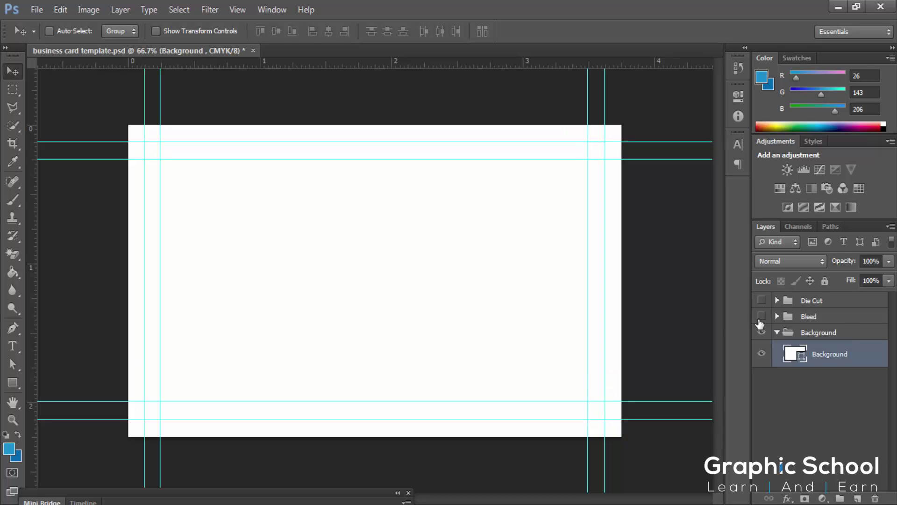
left_click(761, 317)
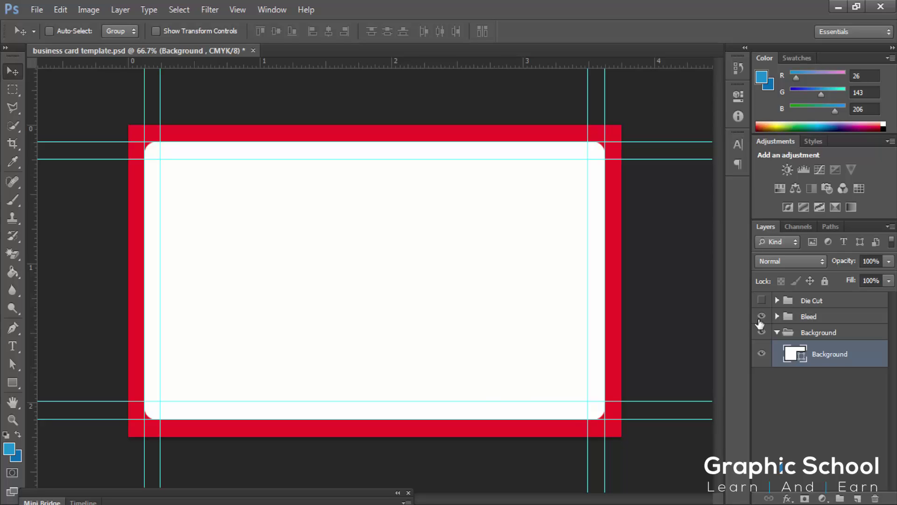
left_click(760, 317)
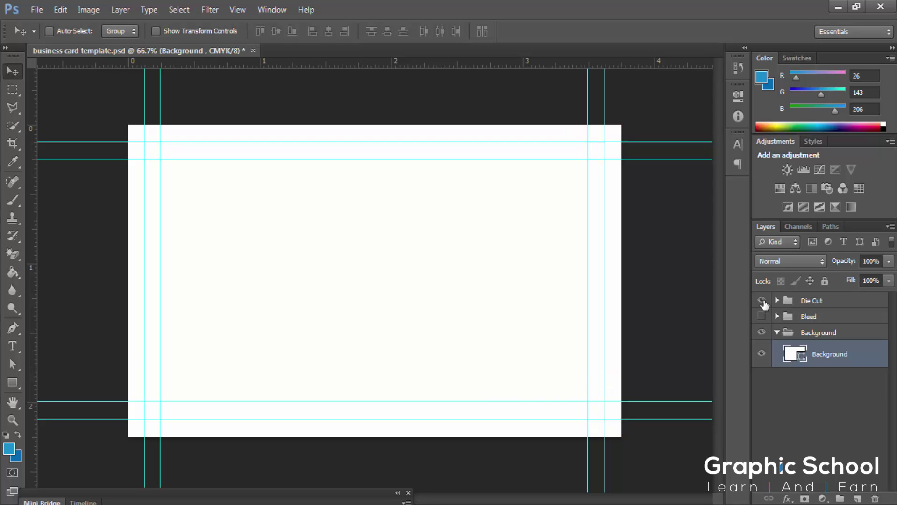
left_click(762, 301)
left_click(762, 300)
left_click(760, 317)
left_click(761, 317)
Step: Inspect the Background shape layer, then select its parent Background group and collapse it
left_click(794, 399)
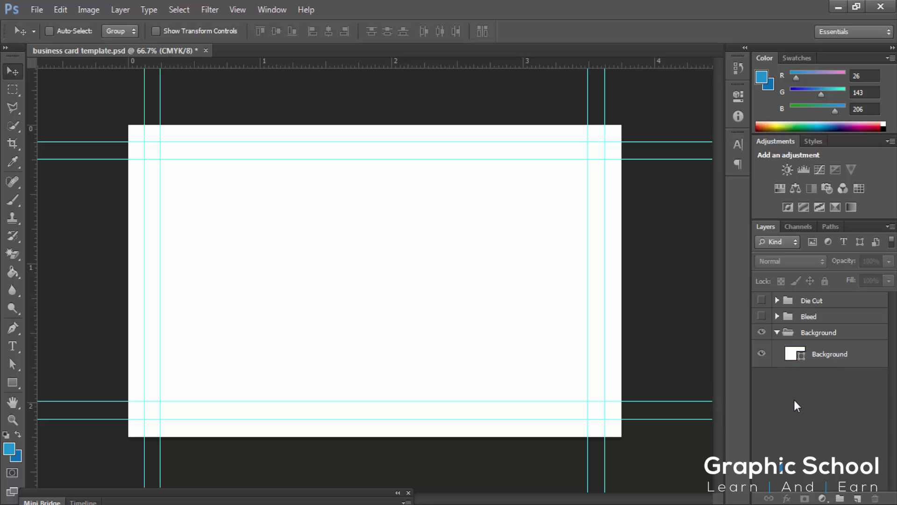
left_click(800, 359)
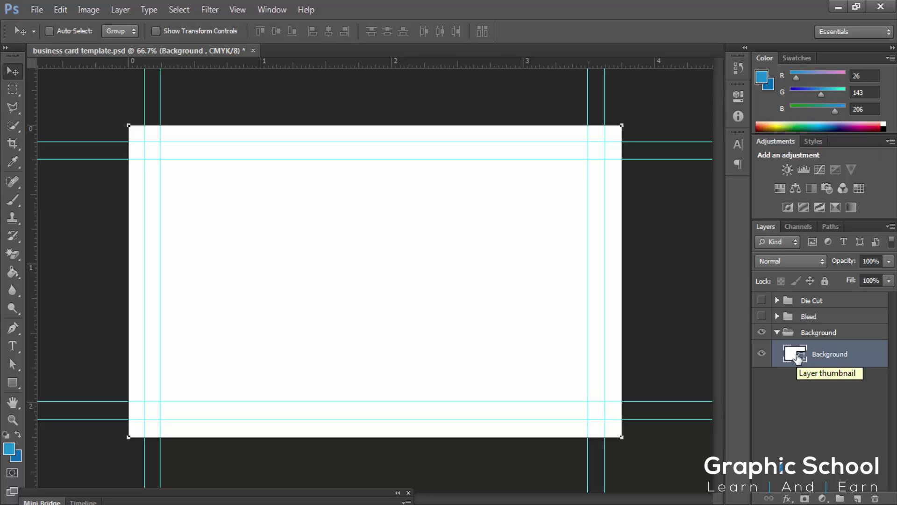
left_click(810, 390)
left_click(811, 330)
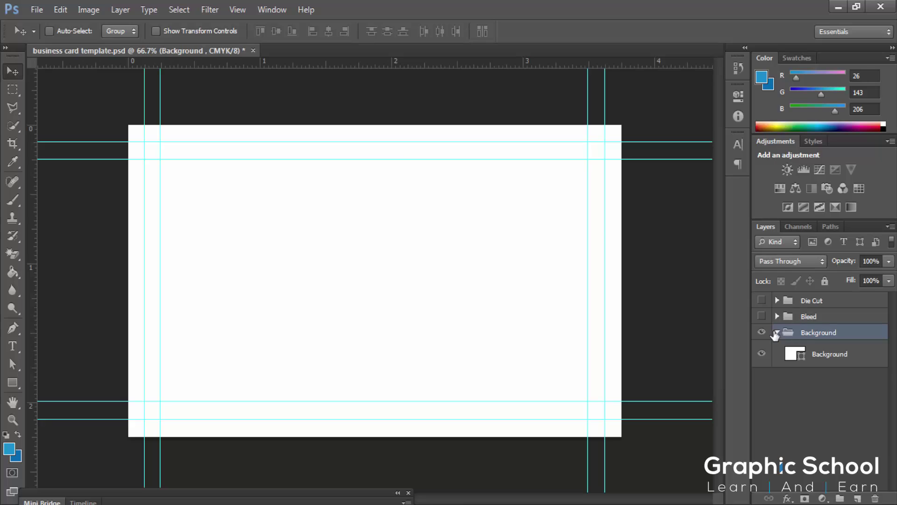
left_click(777, 333)
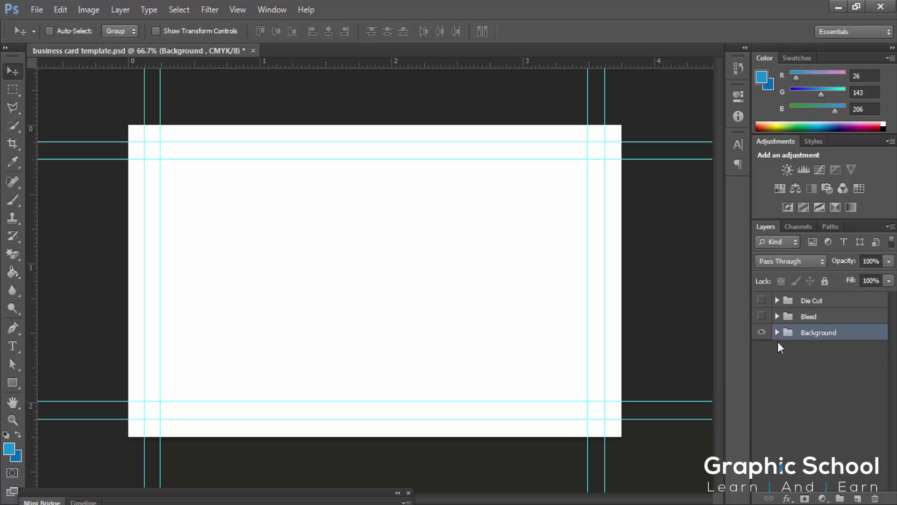
Step: Expand and collapse the Bleed group, and check the Background group by hiding and showing it
left_click(777, 318)
left_click(776, 318)
left_click(762, 332)
left_click(761, 333)
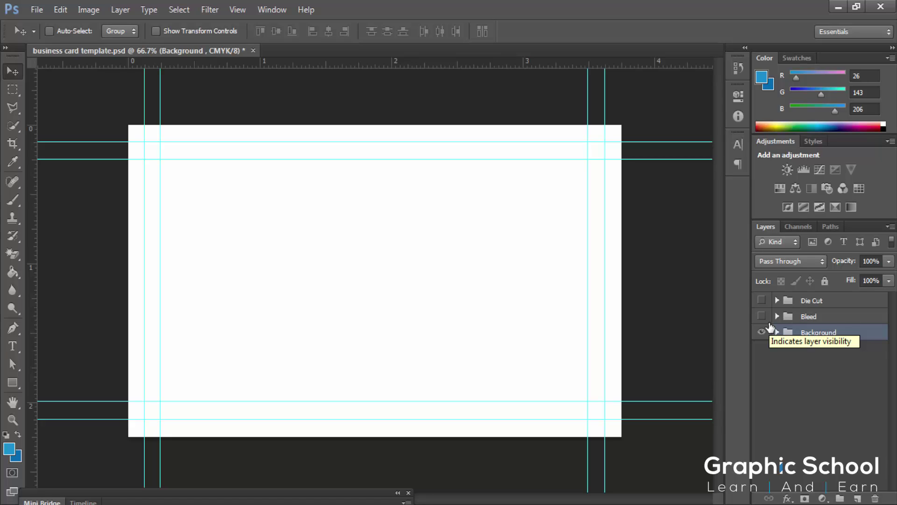
left_click(761, 332)
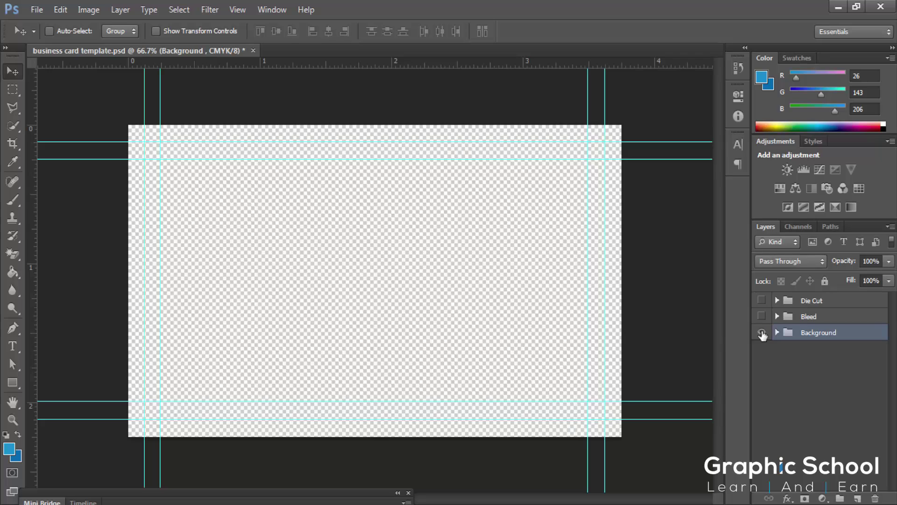
left_click(762, 332)
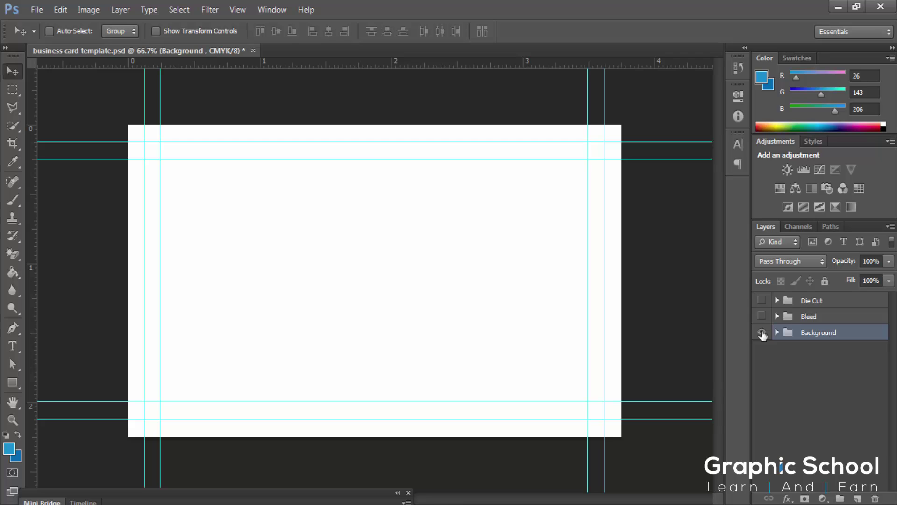
Step: Hide and show the Background group once more, then select the Bleed group
left_click(762, 332)
left_click(762, 332)
left_click(783, 316)
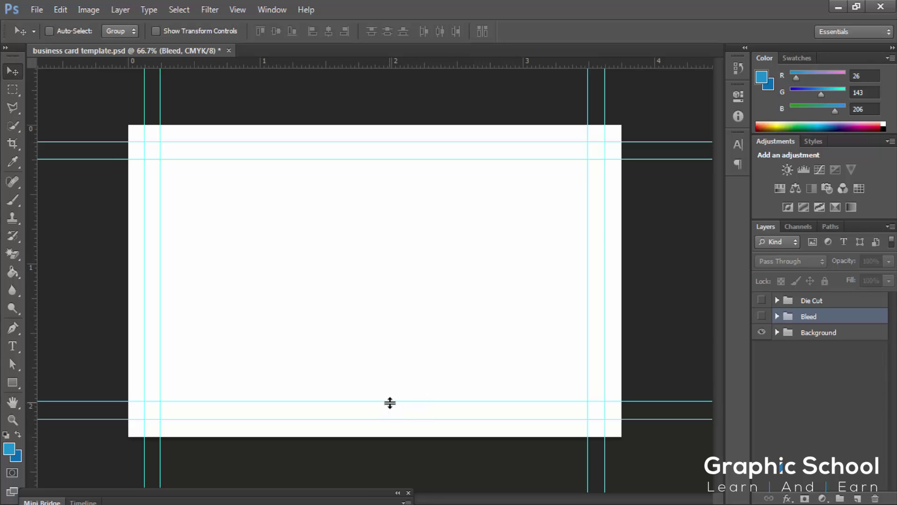
Step: Draw a rectangle about 516 by 110 px over the card's bottom-left corner and place its layer directly above the Background group
key("u")
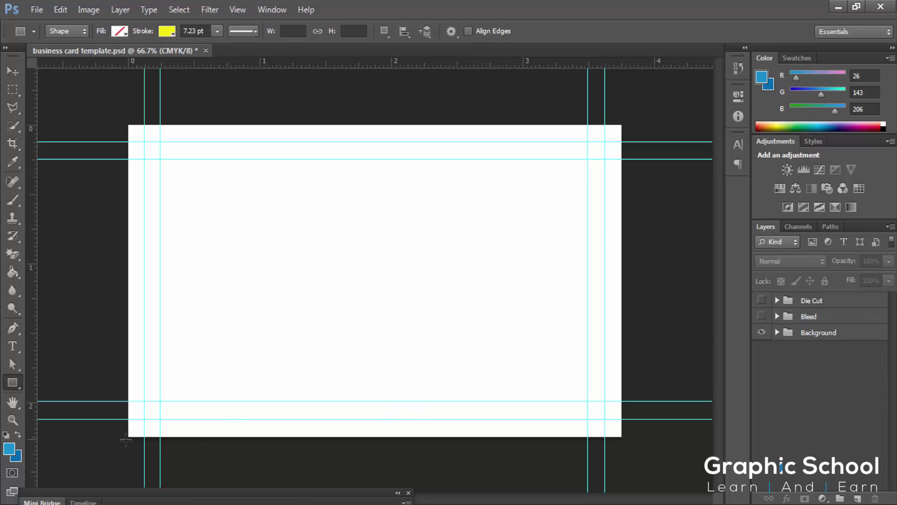
left_click_drag(119, 440, 345, 390)
left_click_drag(829, 340, 828, 350)
Step: Remove the rectangle's stroke and set its fill colour to 2ab1e5
left_click(165, 31)
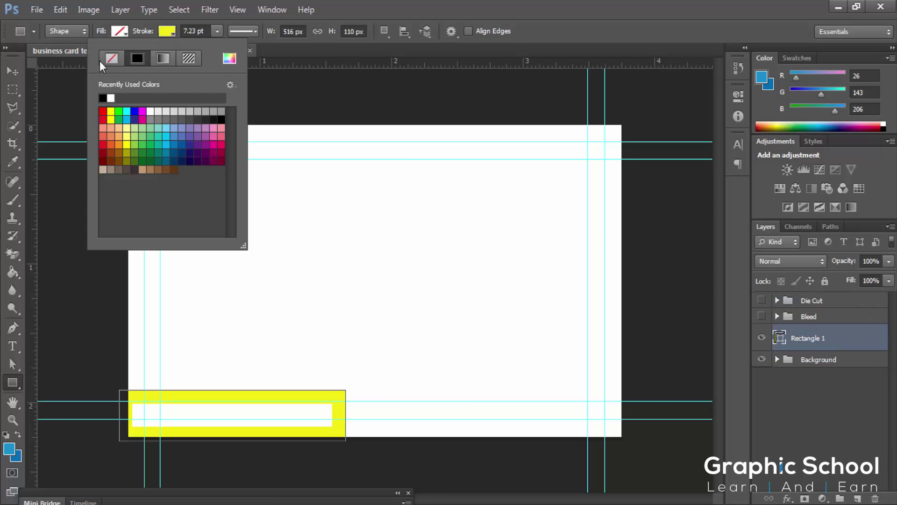
left_click(108, 58)
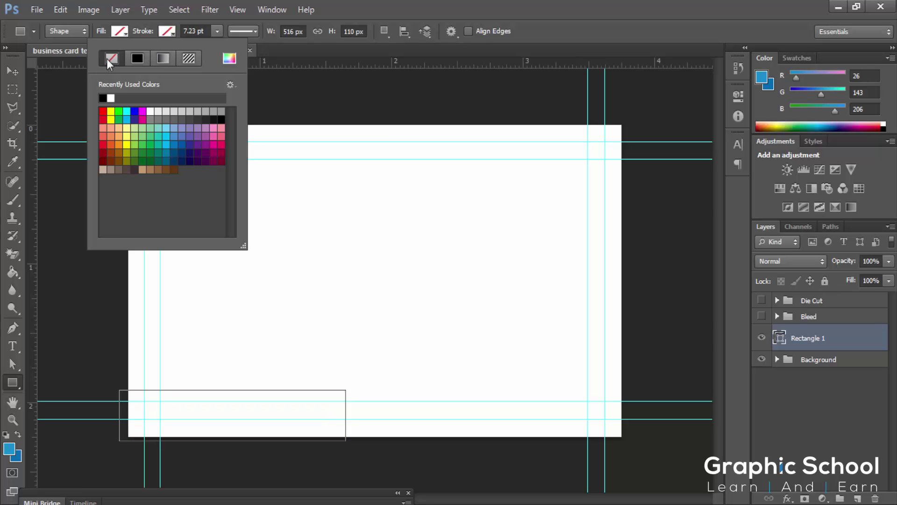
left_click(105, 24)
left_click(119, 32)
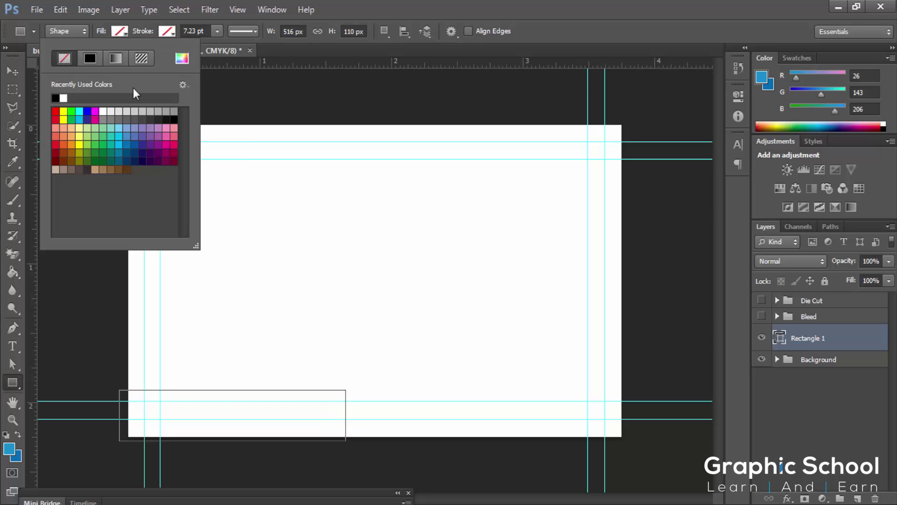
left_click(182, 58)
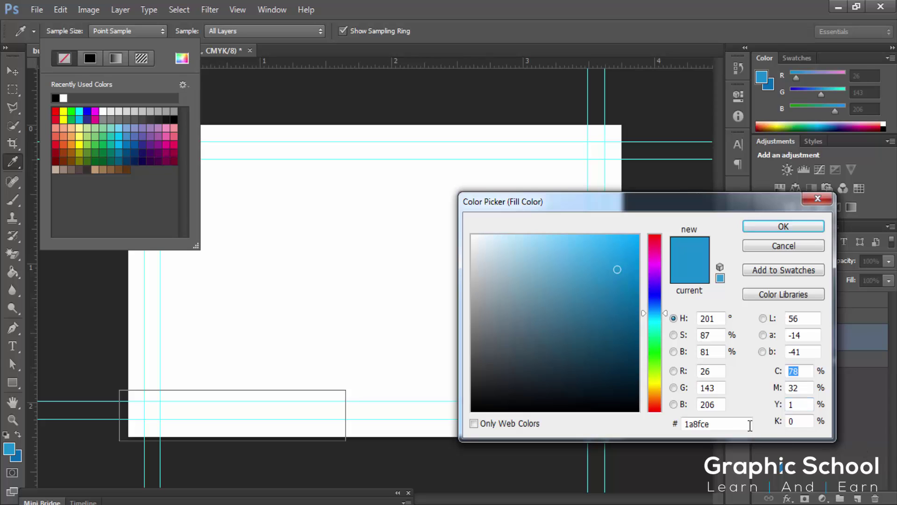
left_click(718, 423)
type("2ab1dc")
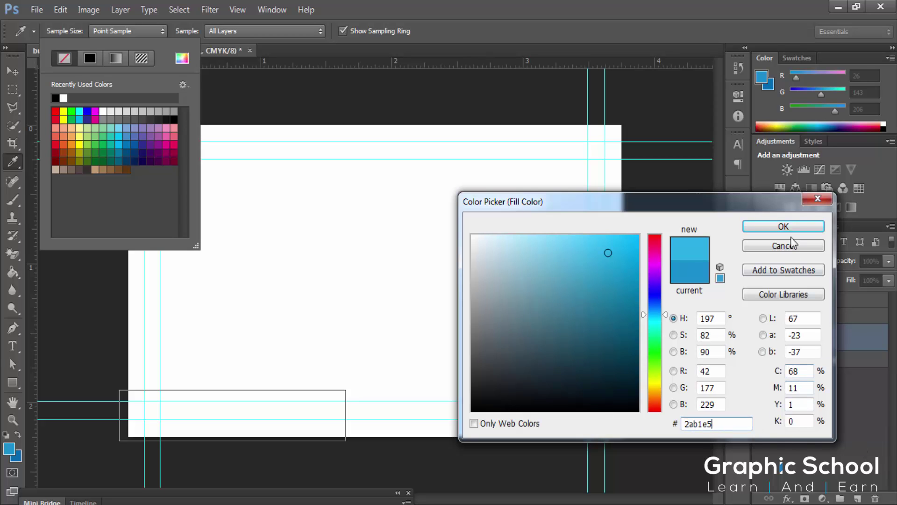
left_click(783, 226)
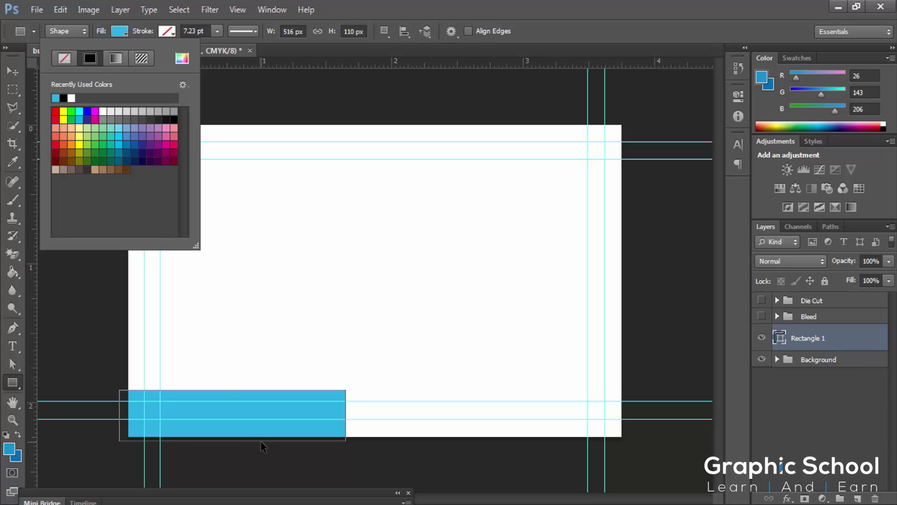
Step: Transform the blue rectangle to sit flush with the card's left and bottom edges at about 82 px high
key("ctrl+t")
left_click_drag(225, 410, 239, 412)
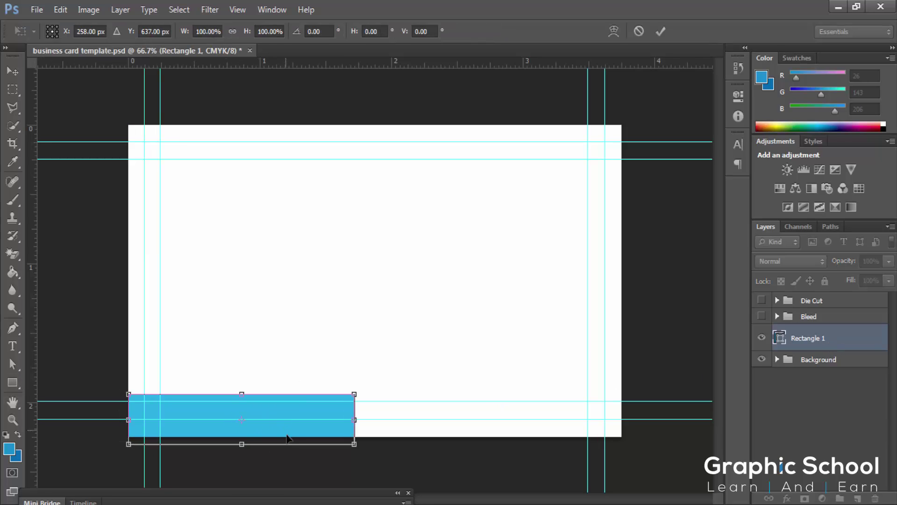
left_click_drag(241, 443, 241, 435)
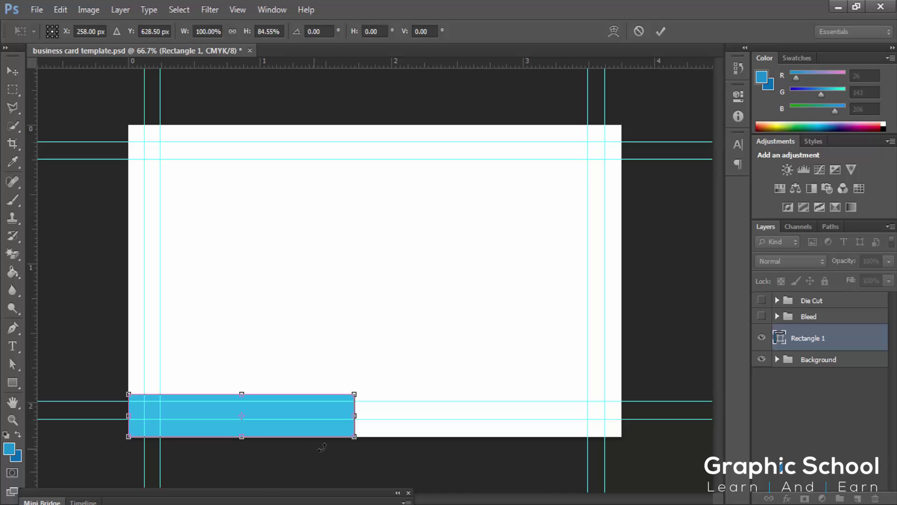
key("Down")
key("Down")
key("Down")
key("Down")
key("Down")
key("Down")
key("Down")
key("Down")
key("Down")
key("Down")
key("Down")
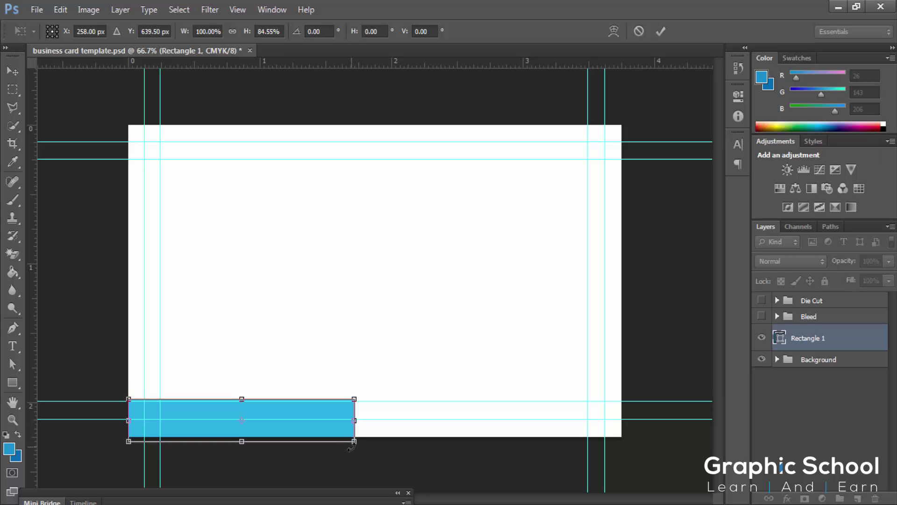
left_click_drag(241, 441, 243, 437)
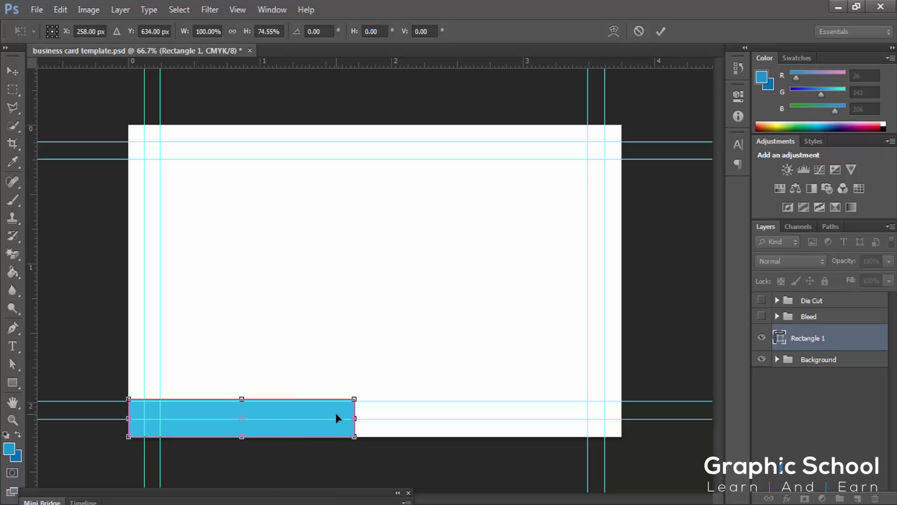
key("Return")
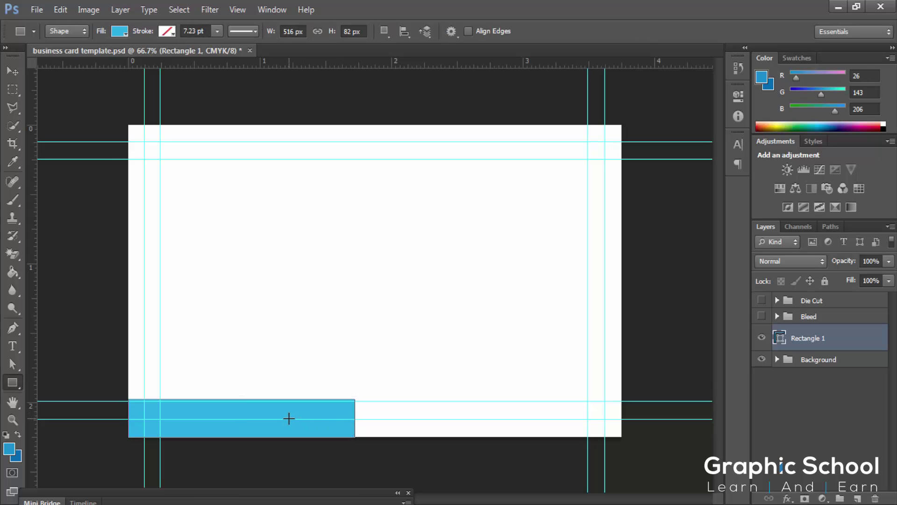
Step: Try placing a copy of the blue rectangle in the card's bottom-right corner, then delete the copy
key("v")
left_click_drag(289, 415, 527, 419)
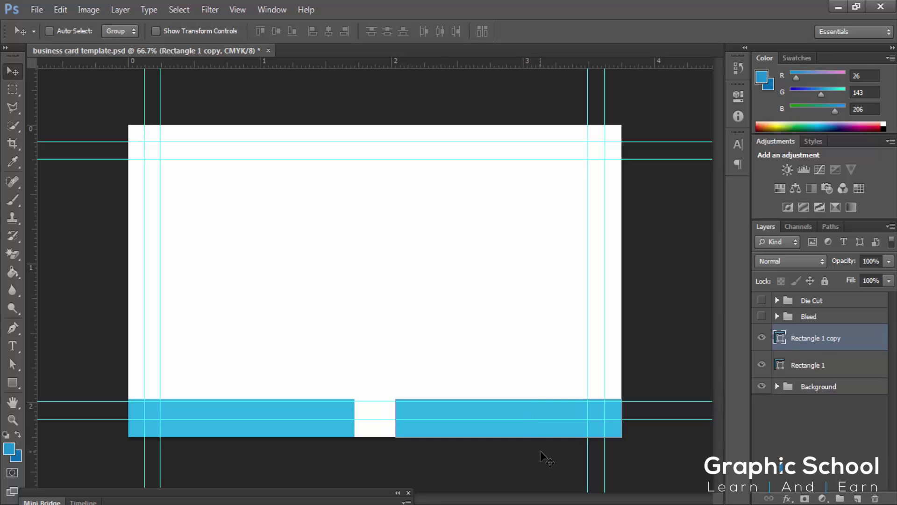
key("Delete")
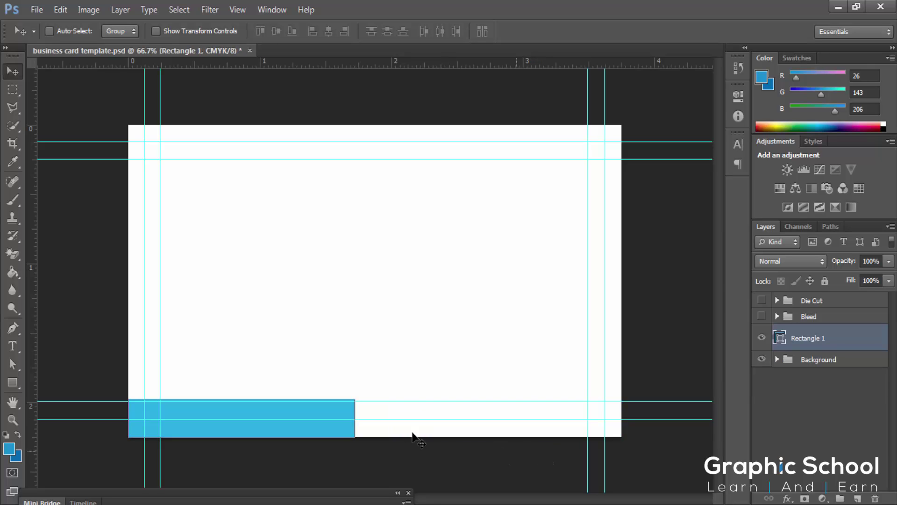
Step: Try narrowing the blue rectangle to about 419 px and copying it to the bottom-right corner, then undo the copy
key("ctrl+t")
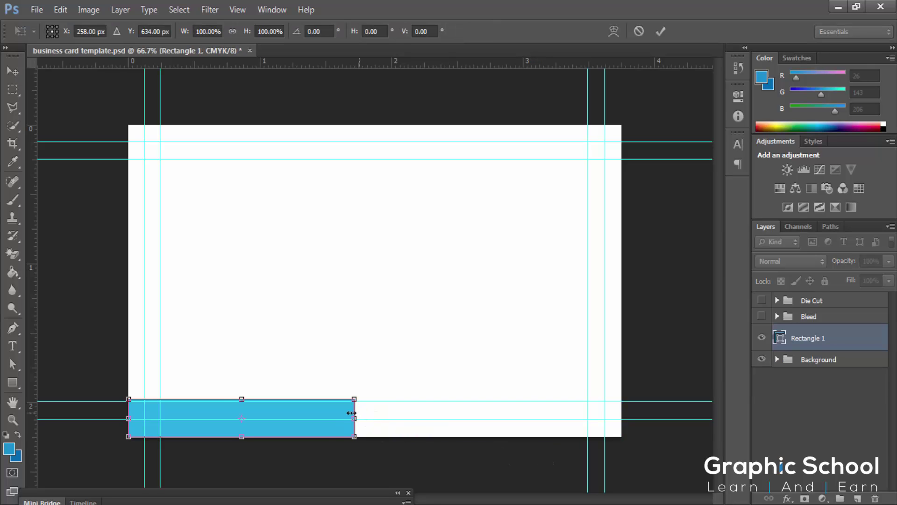
left_click_drag(359, 413, 311, 418)
key("Return")
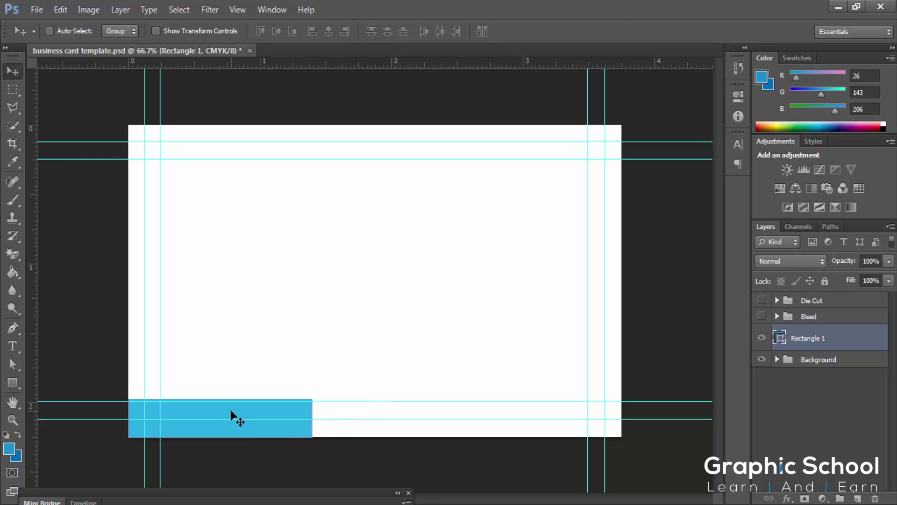
left_click_drag(227, 417, 377, 419)
key("ctrl+z")
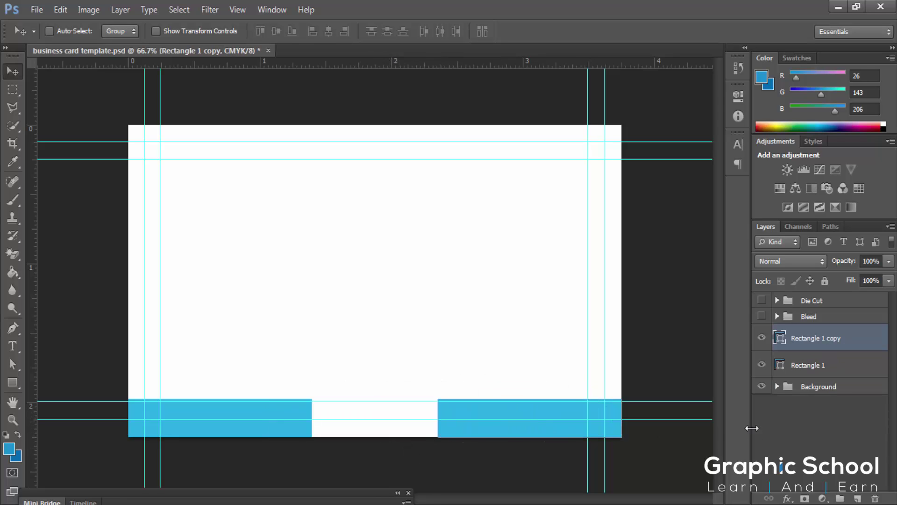
key("ctrl+z")
Step: Narrow the blue rectangle to about 364 px and duplicate it twice, placing copies at the card's bottom centre and bottom-right corner
key("ctrl+t")
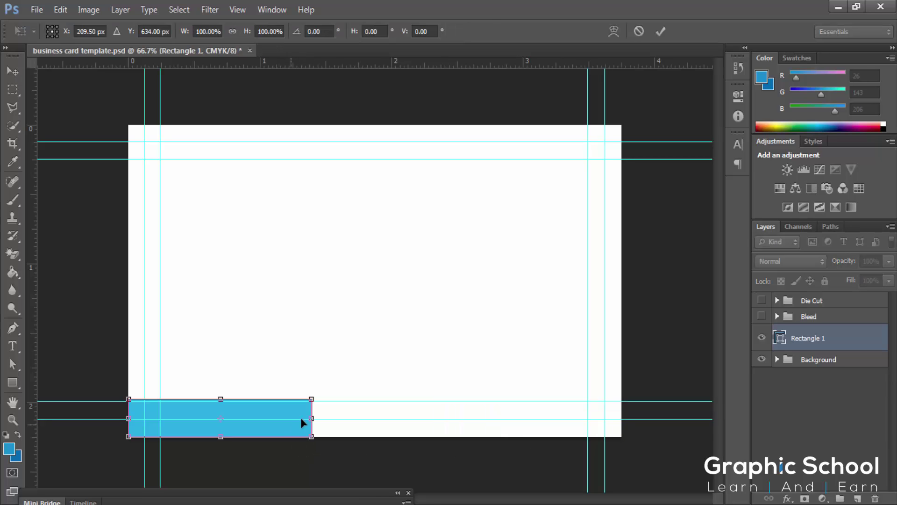
left_click_drag(311, 418, 288, 418)
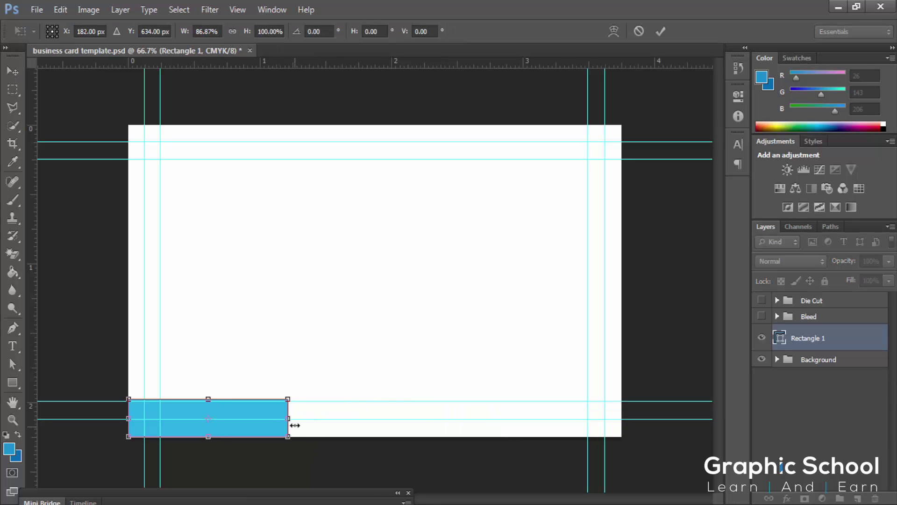
key("Return")
left_click_drag(232, 416, 414, 419)
Step: Widen the bottom-right and bottom-left rectangles inward until both meet the middle one, closing the white gaps
left_click(814, 365)
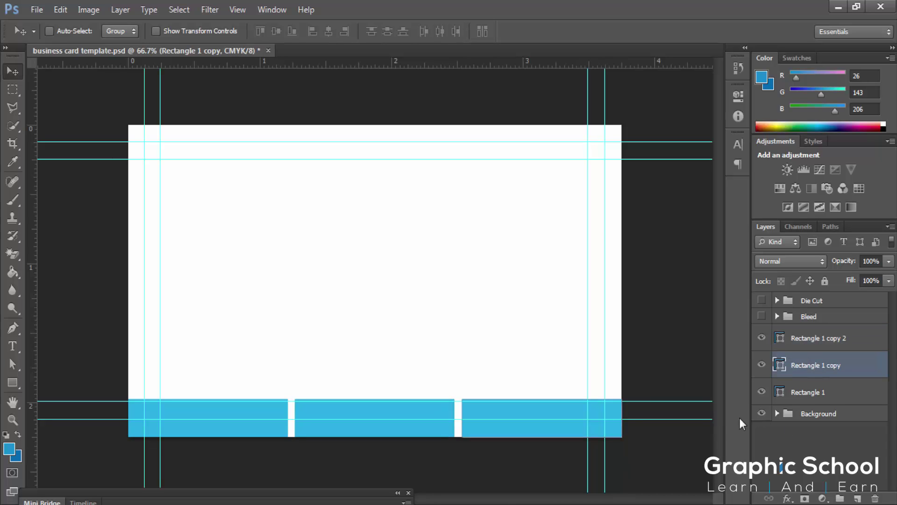
key("ctrl+t")
left_click_drag(461, 418, 455, 418)
left_click(783, 402)
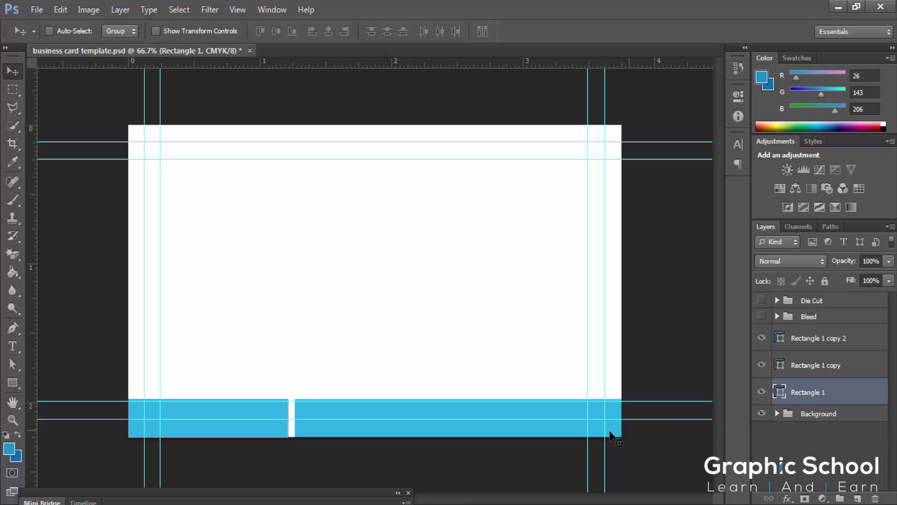
key("ctrl+t")
left_click_drag(288, 418, 294, 420)
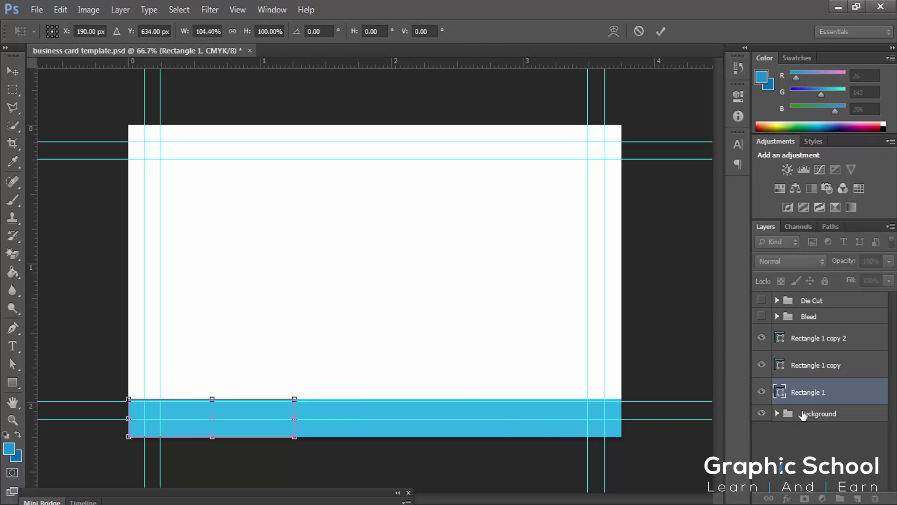
key("Return")
Step: Group the three rectangle layers and name the group "shape Design"
left_click(831, 345, "shift")
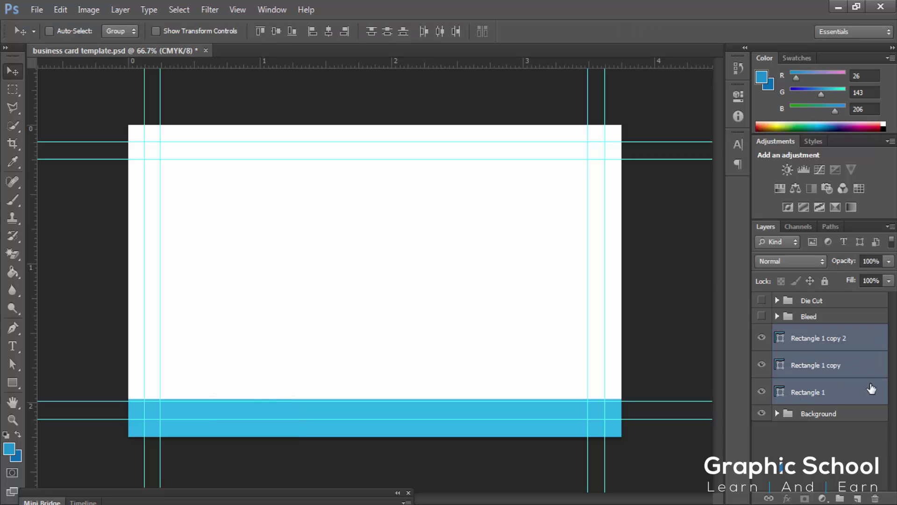
key("ctrl+g")
double_click(814, 334)
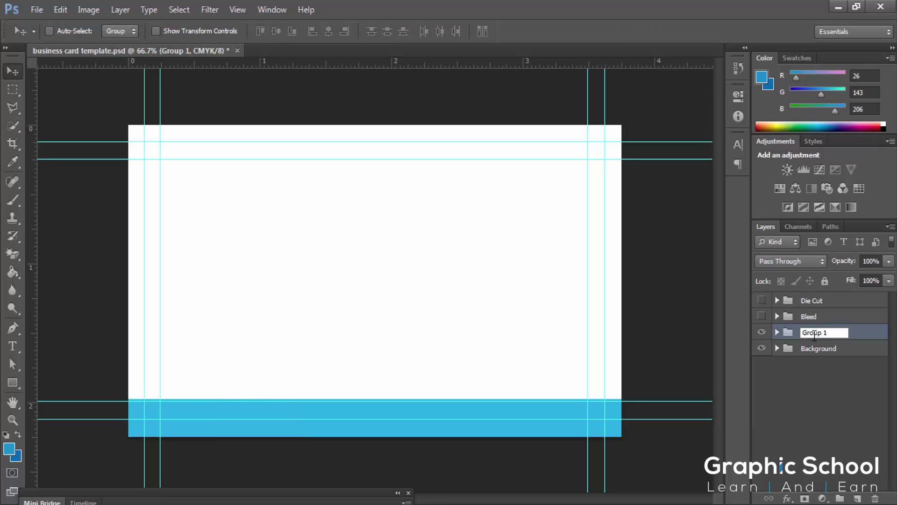
type("s")
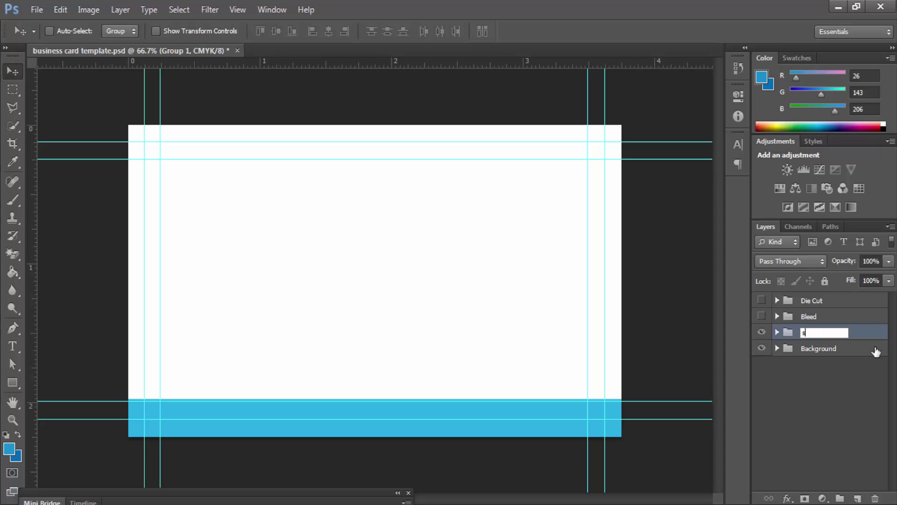
type("hape Design")
left_click(877, 353)
left_click(840, 333)
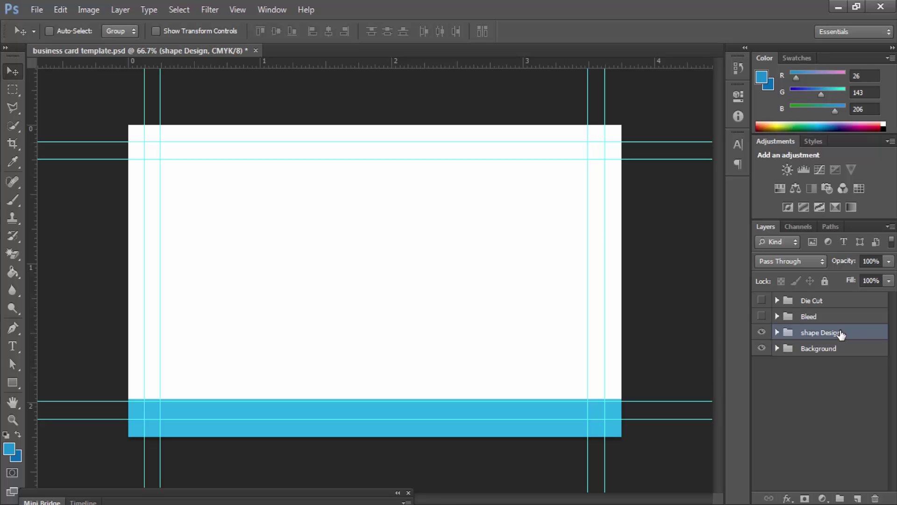
Step: Expand the shape Design group and hide and show Rectangle 1 to identify its section of the strip
left_click(777, 332)
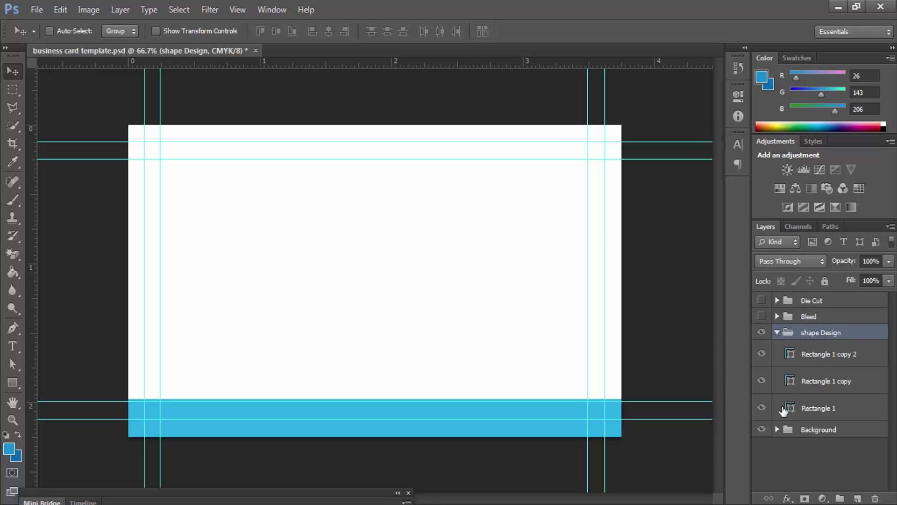
left_click(794, 407)
left_click(761, 407)
left_click(761, 407)
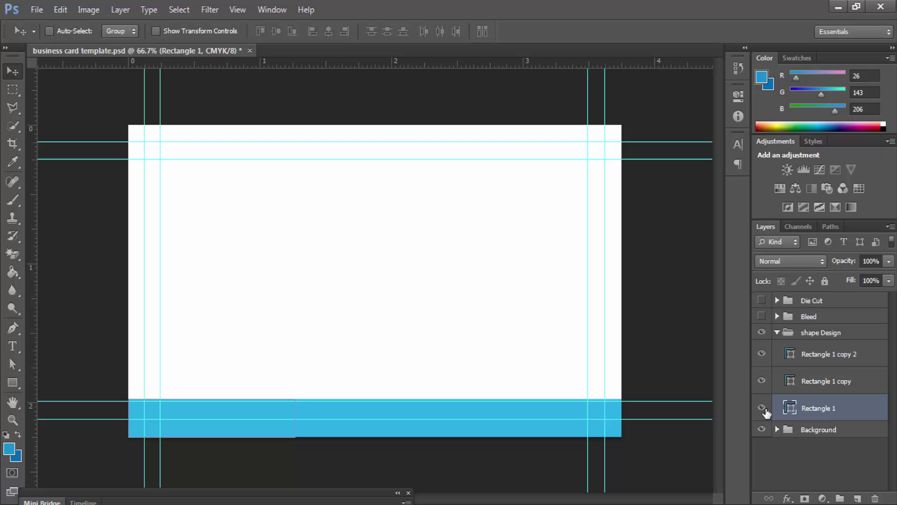
Step: Identify Rectangle 1 copy by switching its visibility, and fill it with the dark blue background colour 056bb4
left_click(761, 380)
left_click(761, 379)
double_click(789, 381)
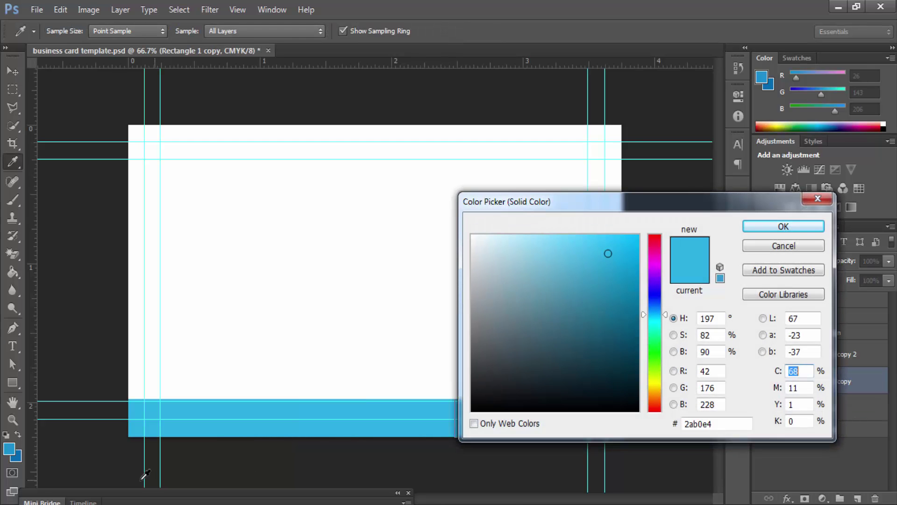
left_click(18, 456)
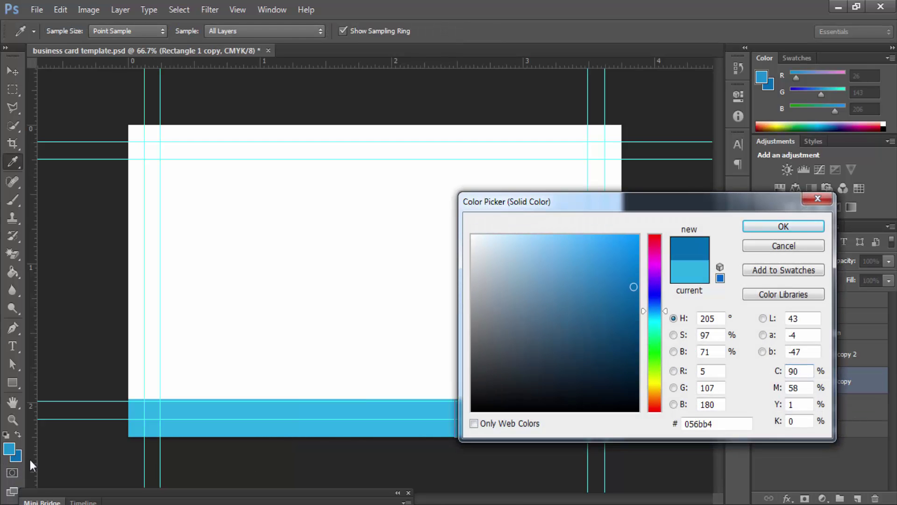
left_click(783, 226)
Step: Check Rectangle 1 copy 2 by switching its visibility, fill it with the foreground blue 1a8fce, and deselect all layers
left_click(790, 355)
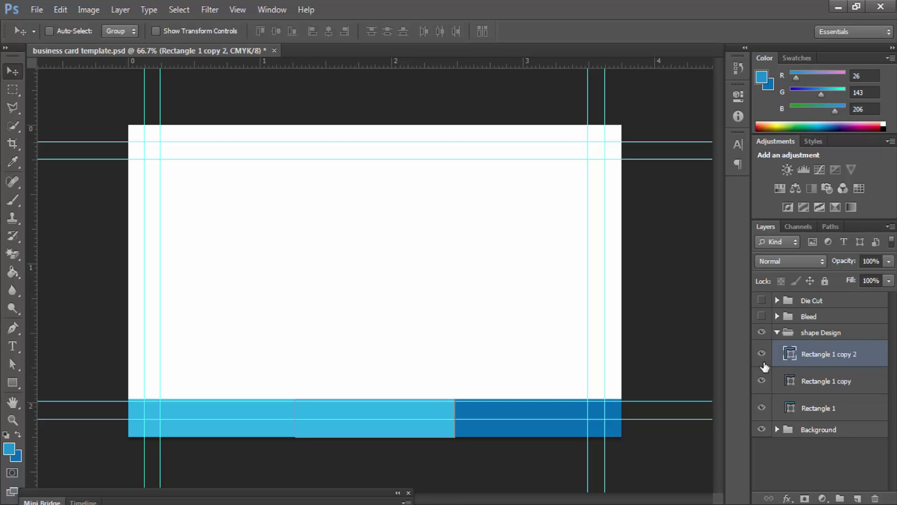
left_click(761, 353)
left_click(761, 354)
double_click(790, 355)
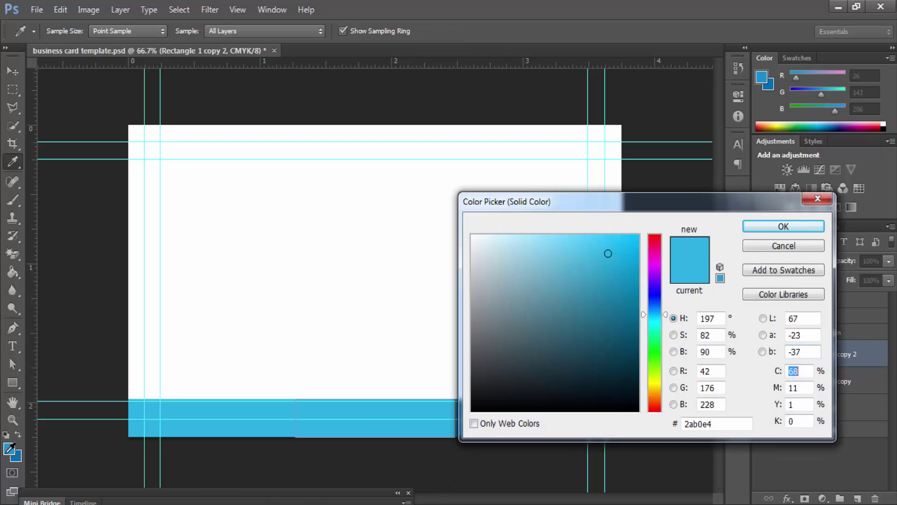
left_click(8, 451)
left_click(758, 225)
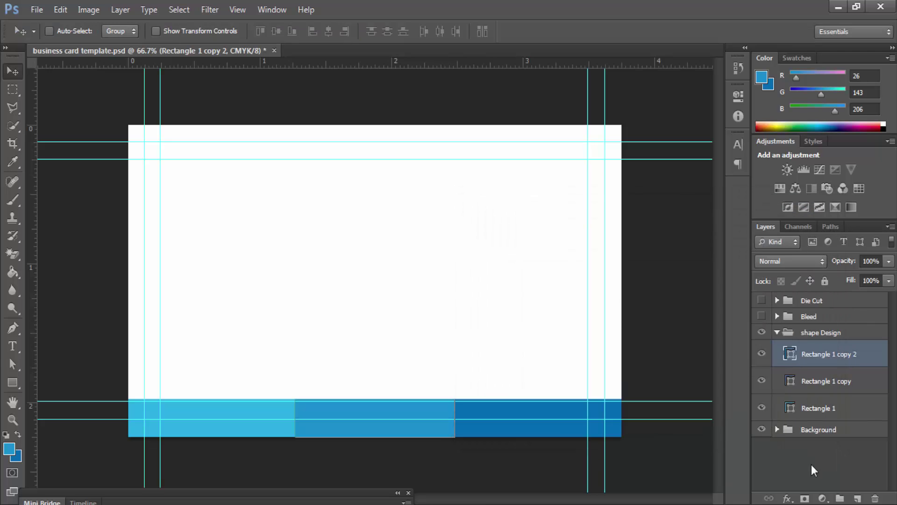
left_click(828, 460)
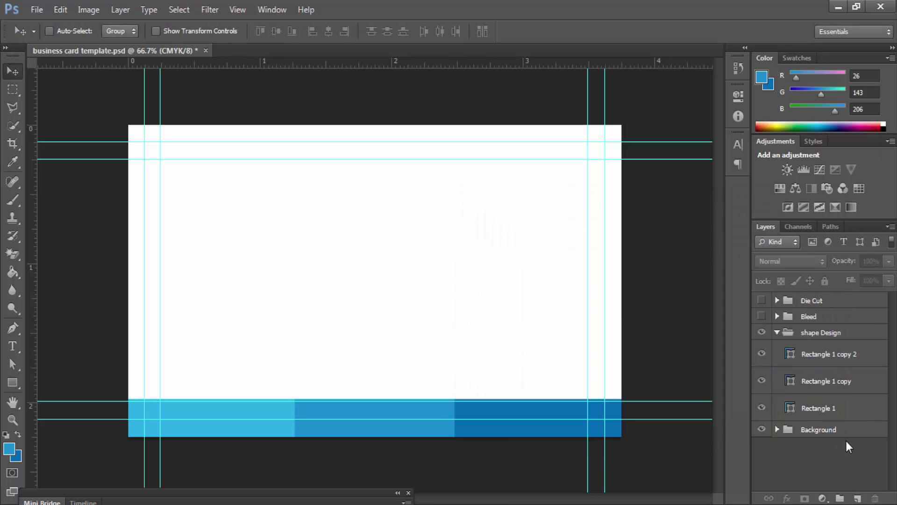
Step: Save the document and draw a rectangle about 568 x 674 px over the card's left half, inside the shape Design group
key("ctrl+s")
left_click(821, 333)
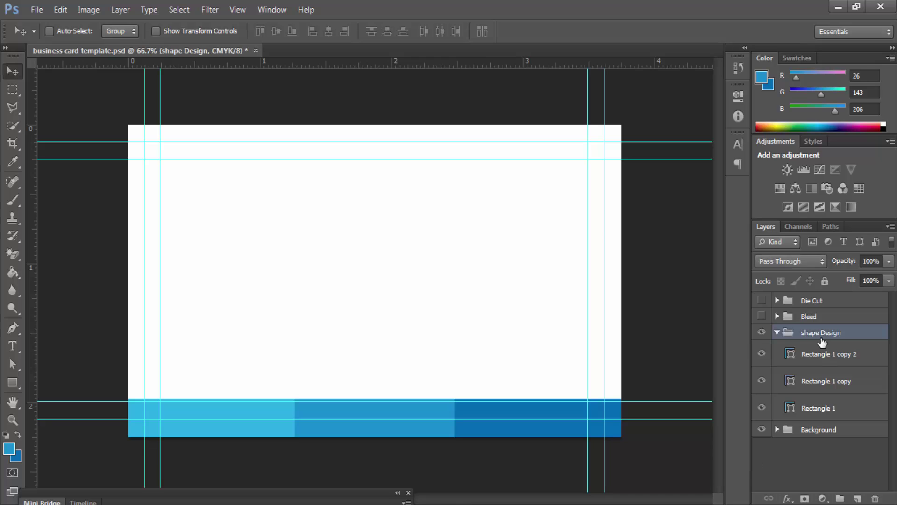
left_click(13, 382)
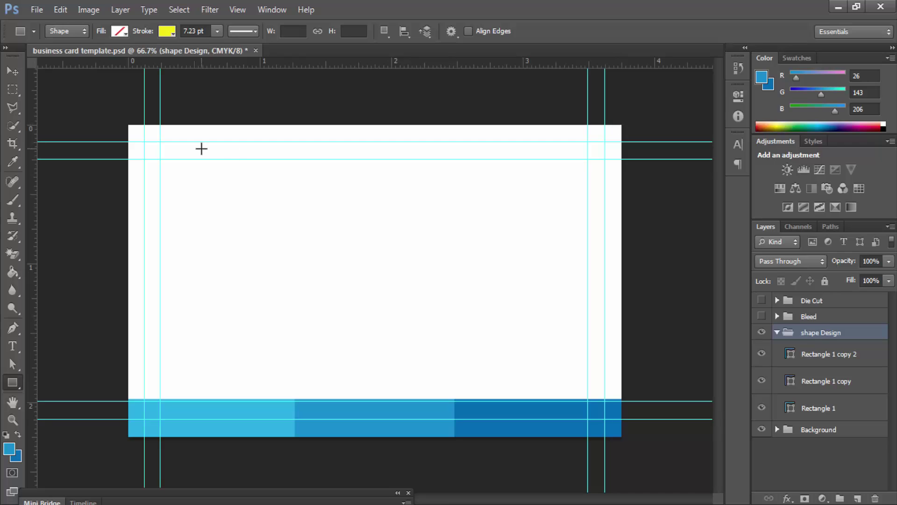
left_click_drag(128, 126, 374, 435)
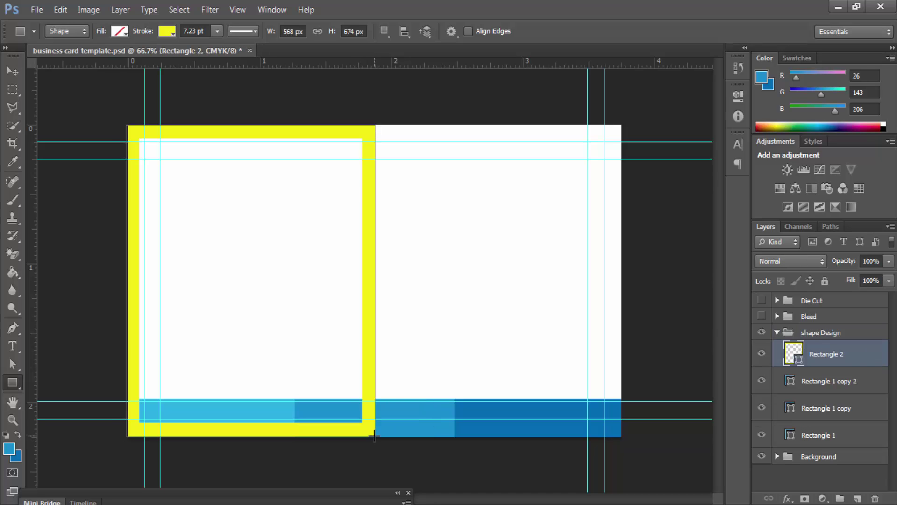
Step: Remove the new rectangle's stroke and give it a solid dark grey fill, 2b2b2b
left_click(169, 33)
left_click(117, 55)
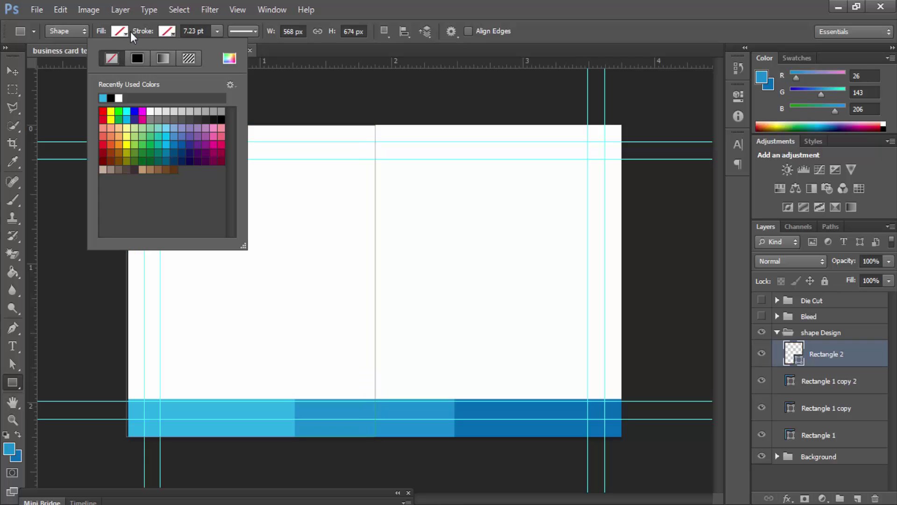
left_click(120, 32)
left_click(121, 32)
left_click(91, 59)
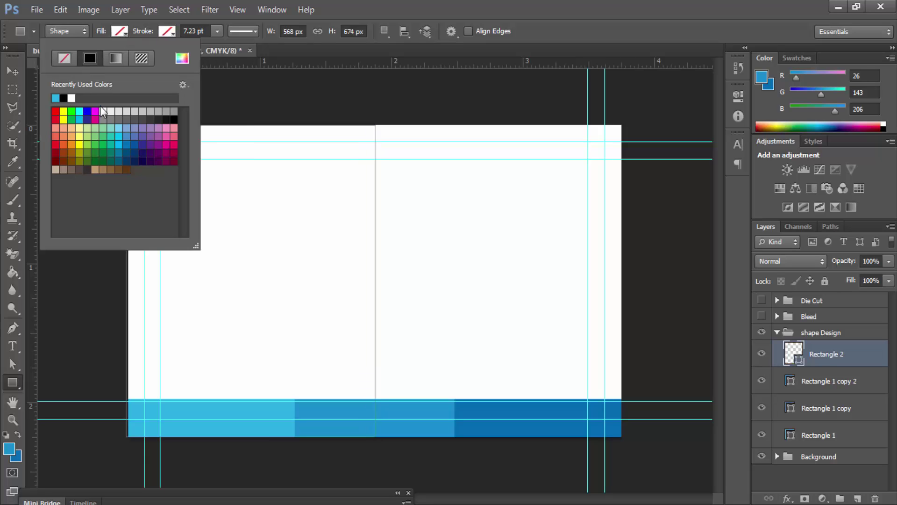
left_click(182, 59)
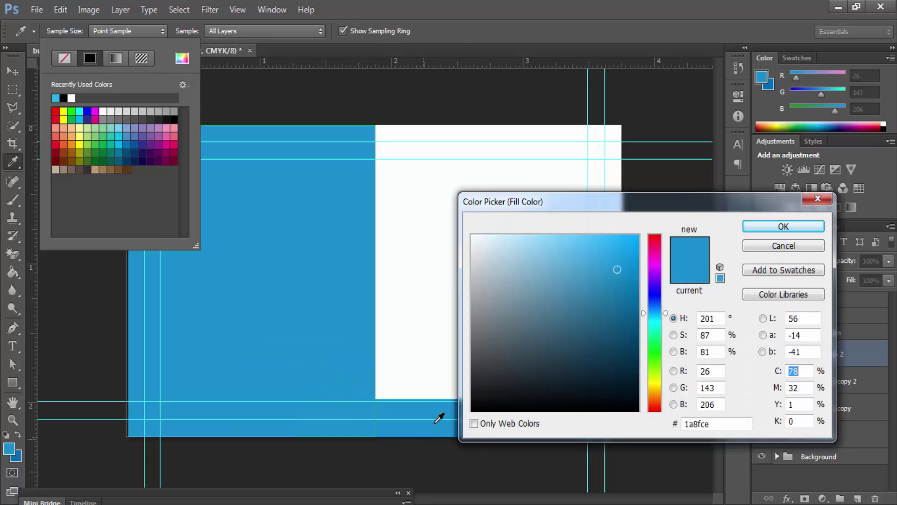
left_click_drag(481, 395, 471, 382)
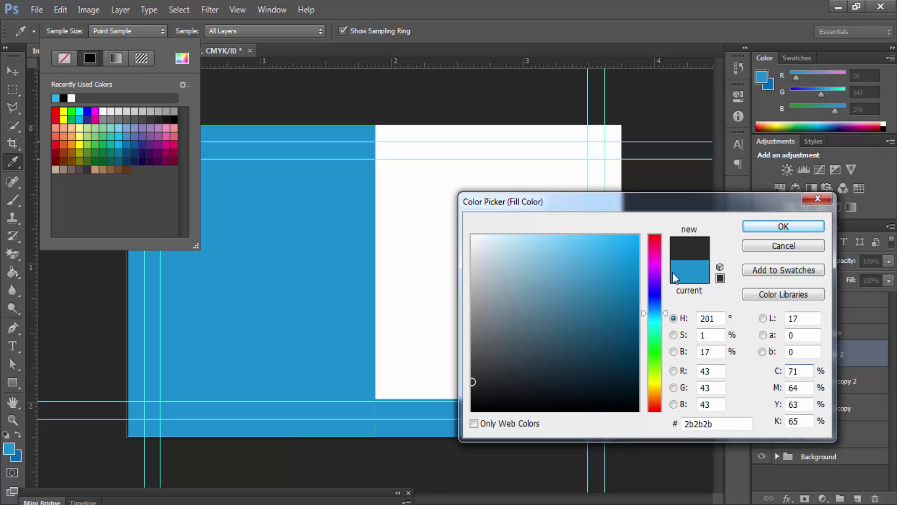
left_click(789, 226)
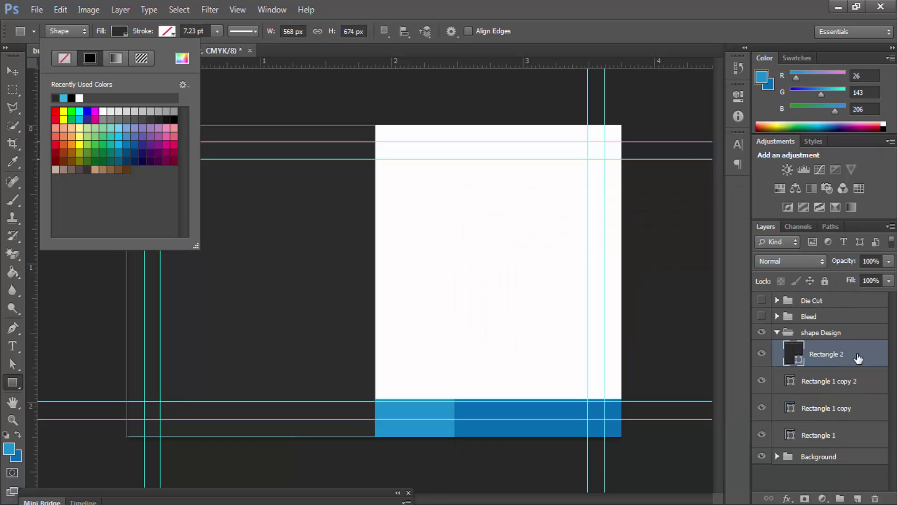
Step: Place Rectangle 2 below Rectangle 1 in the group and slant its right edge by extending the top-right corner to about 702 px wide
left_click(822, 355)
left_click_drag(829, 437, 828, 436)
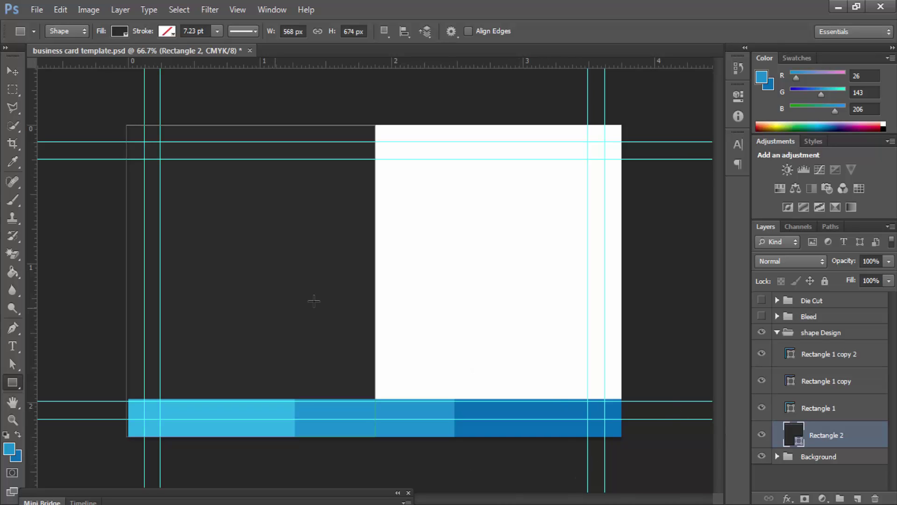
left_click(10, 364)
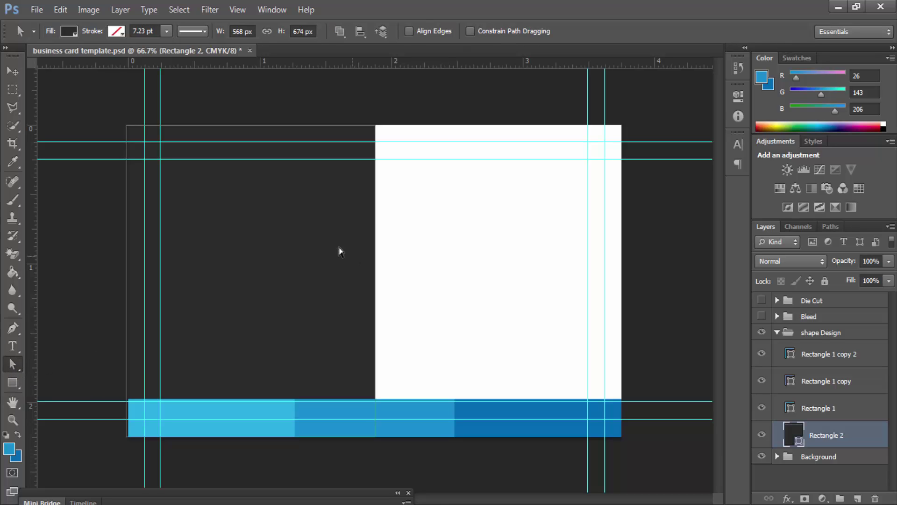
left_click(375, 126)
left_click_drag(377, 126, 435, 125)
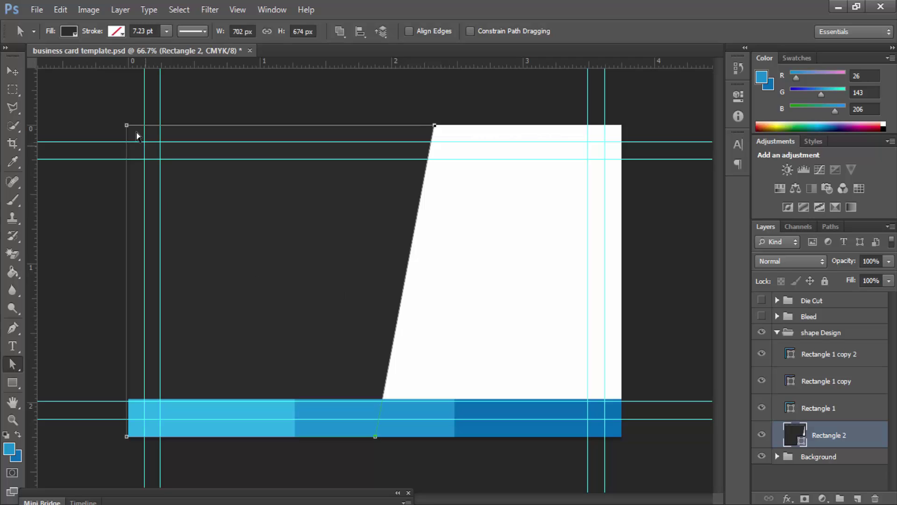
Step: Shift the slanted shape slightly left and realign its left edge with the card's edge, making it about 647 px wide
left_click(15, 75)
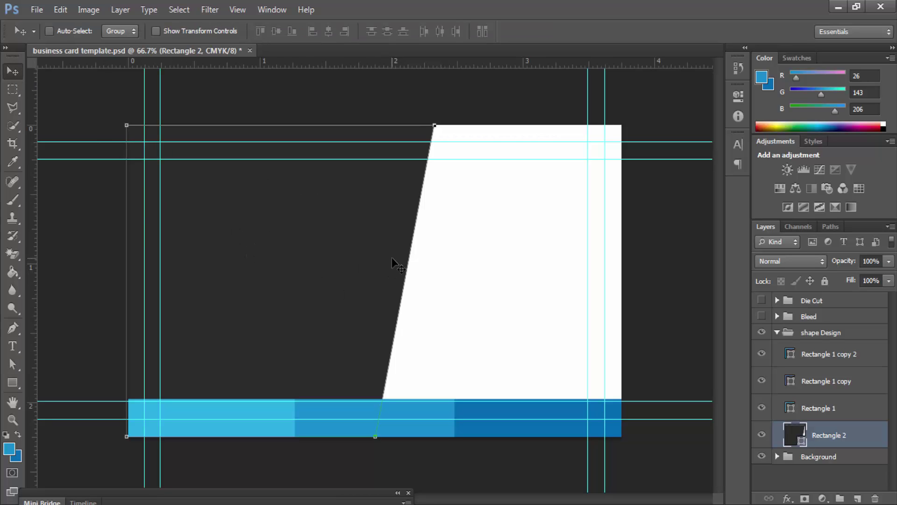
left_click_drag(395, 251, 375, 256)
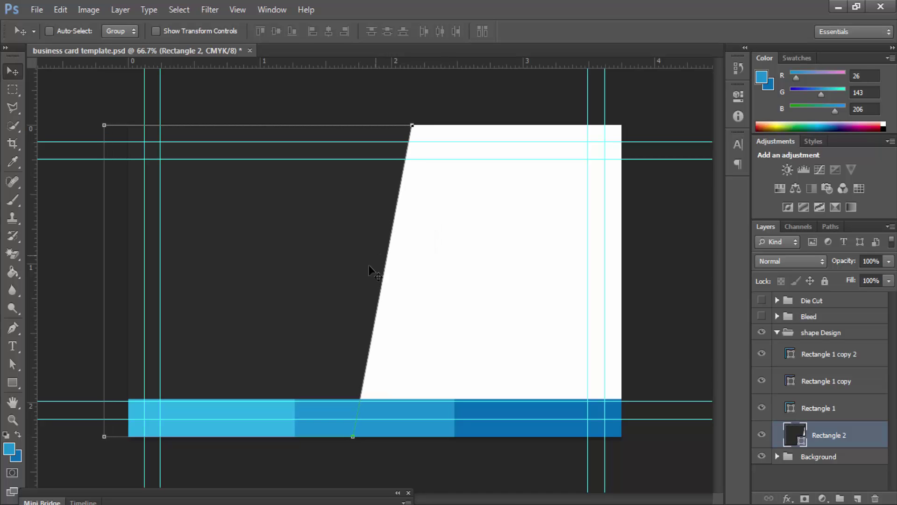
left_click(13, 365)
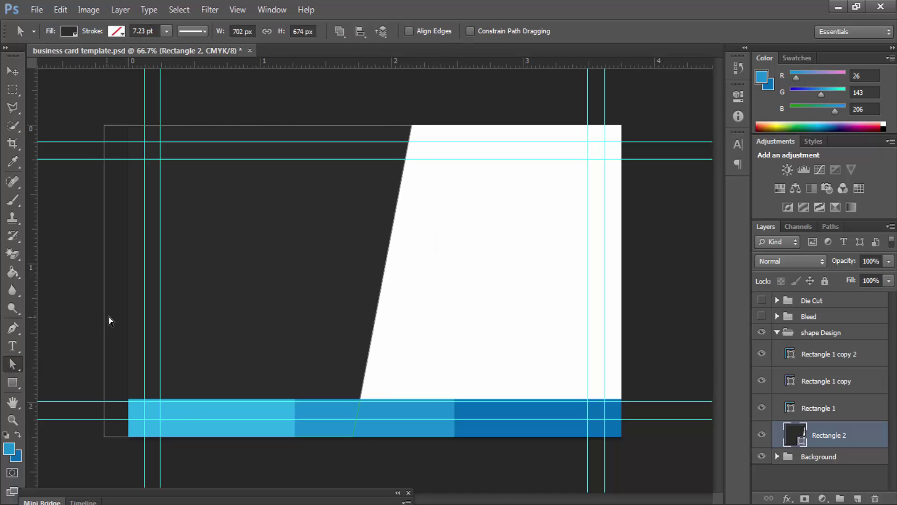
left_click_drag(104, 326, 129, 331)
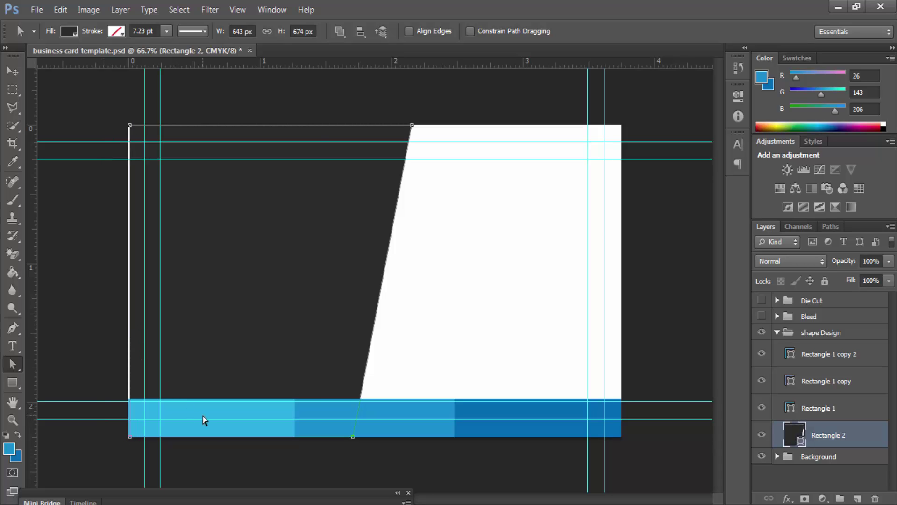
left_click(821, 457)
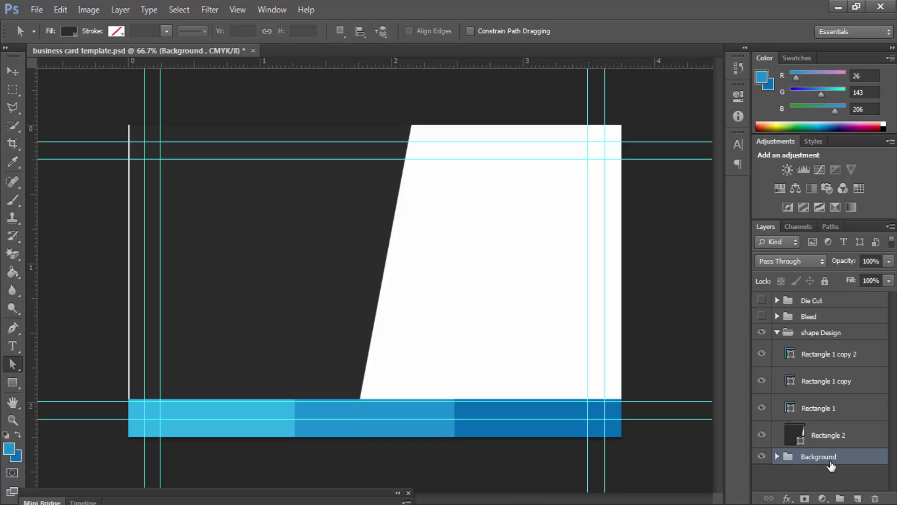
left_click(823, 434)
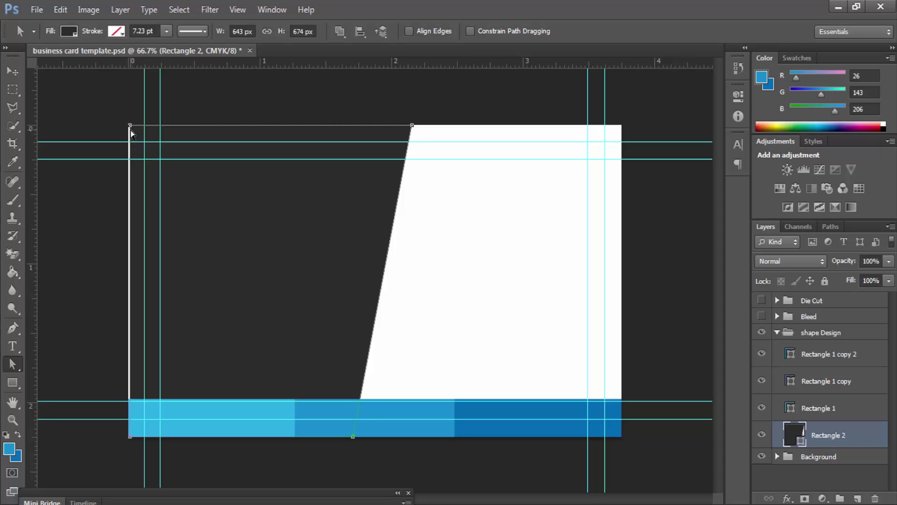
left_click_drag(130, 136, 129, 136)
left_click(839, 484)
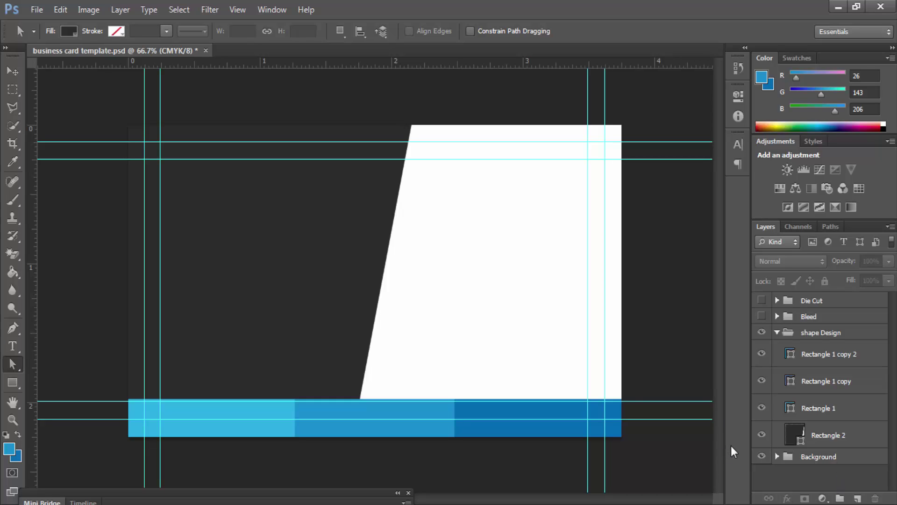
Step: Add a Pattern Overlay to Rectangle 2, trying several diagonal patterns and choosing the thick black one that descends to the right
right_click(837, 436)
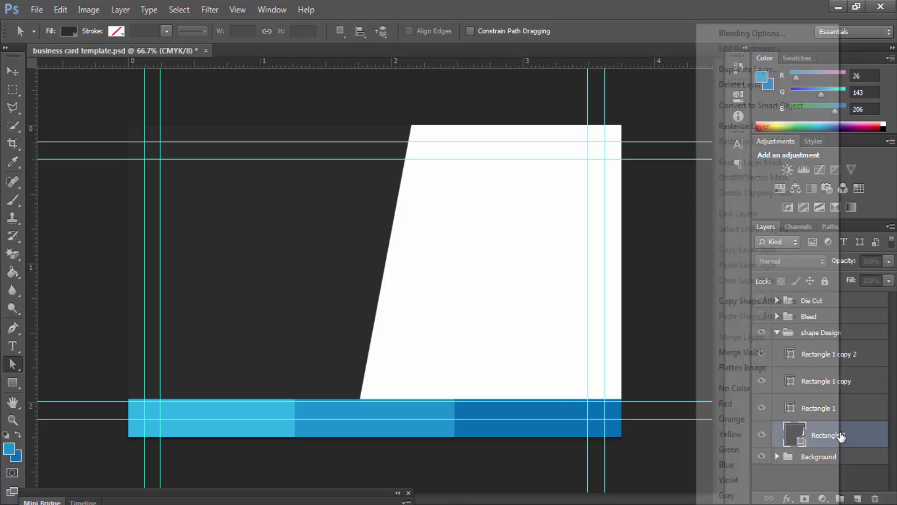
left_click(751, 33)
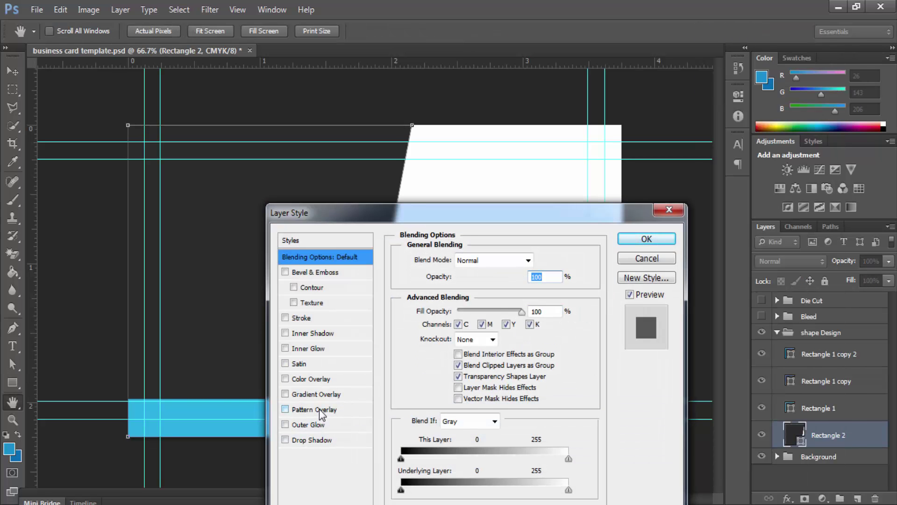
left_click(319, 409)
left_click_drag(455, 224, 456, 117)
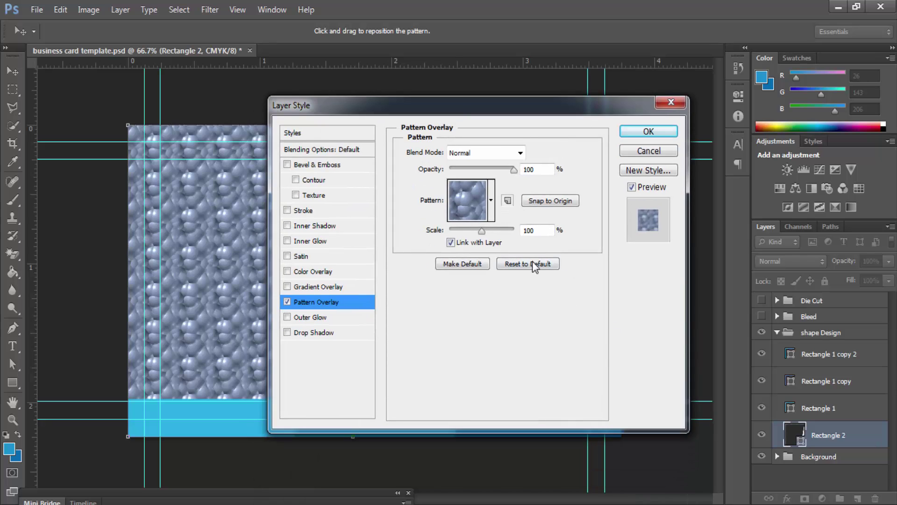
left_click(492, 201)
left_click(427, 265)
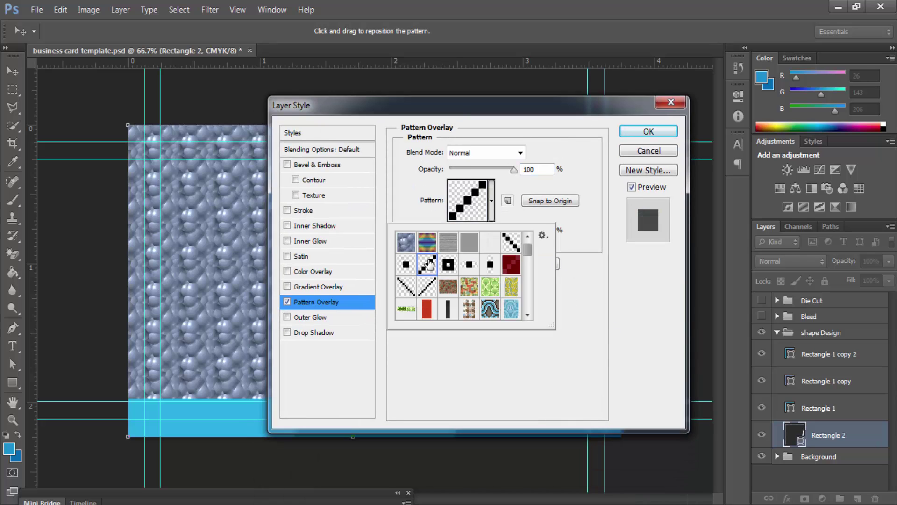
left_click(513, 241)
left_click(425, 286)
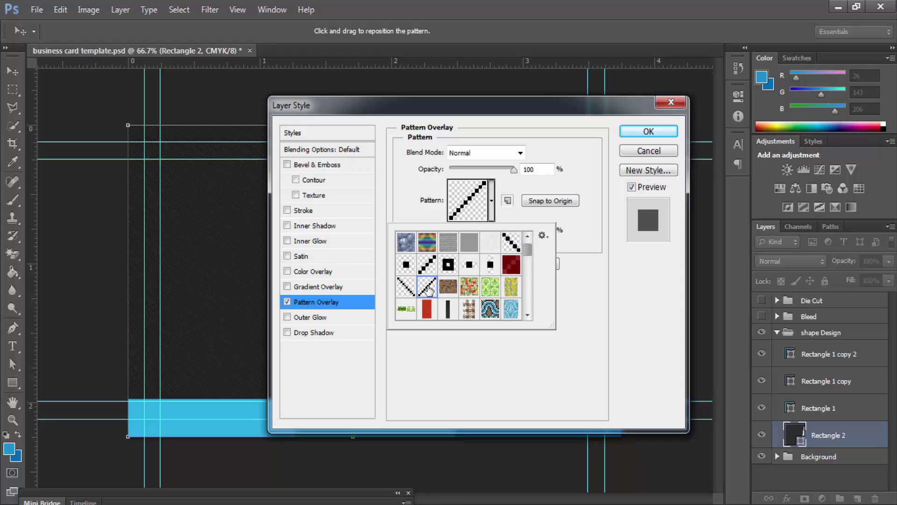
left_click(497, 246)
left_click(514, 246)
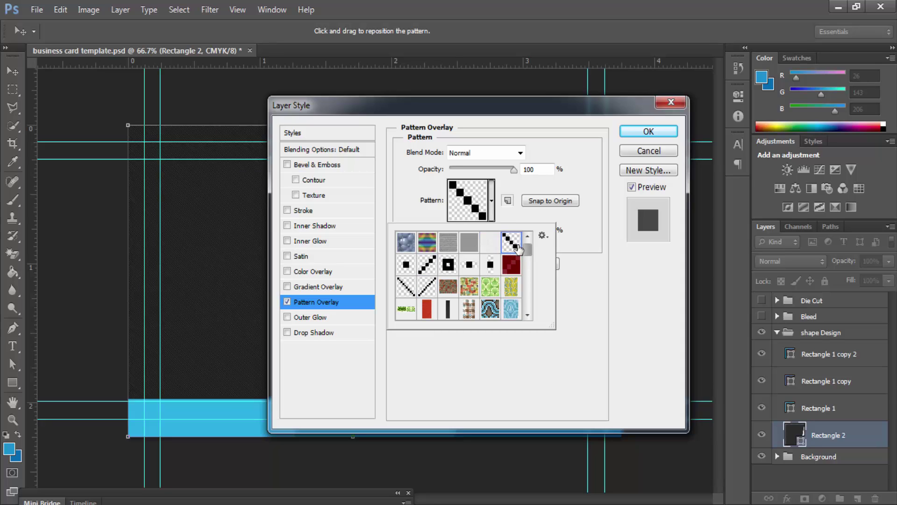
left_click(595, 326)
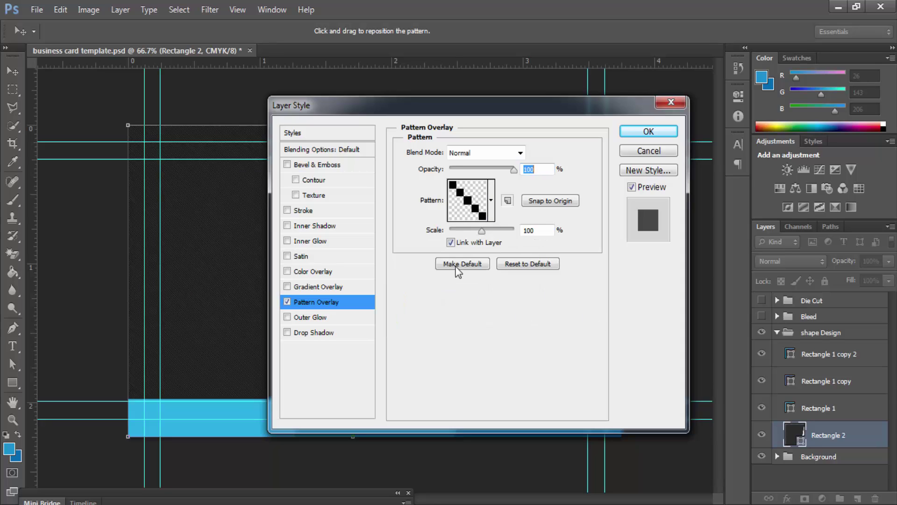
Step: Check the diagonal pattern on the dark shape, set its scale to 110%, and apply the layer style
left_click_drag(537, 114, 593, 120)
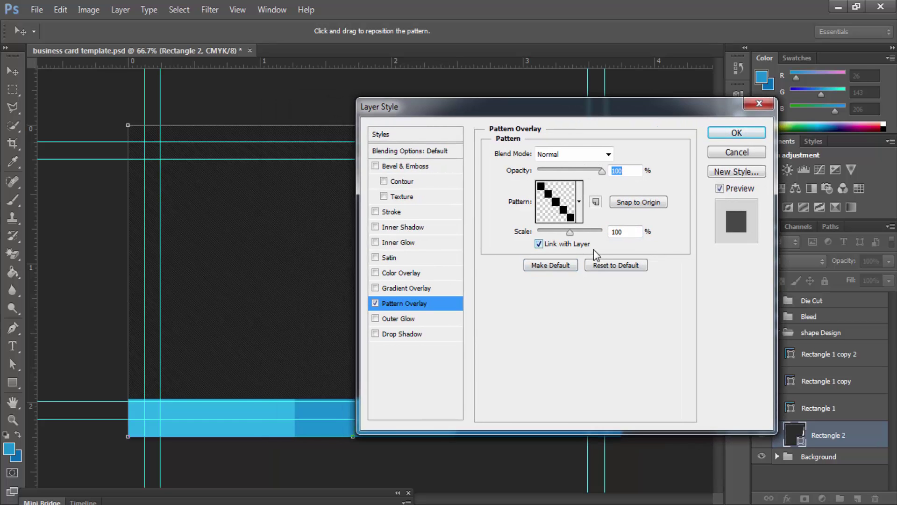
key("ctrl+plus")
key("ctrl+plus")
key("ctrl+plus")
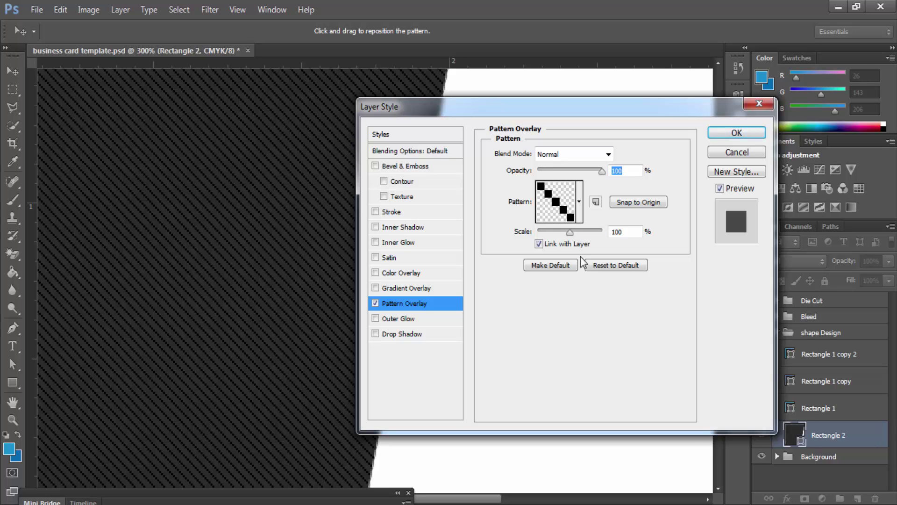
key("ctrl+minus")
key("ctrl+minus")
key("ctrl+minus")
key("ctrl+plus")
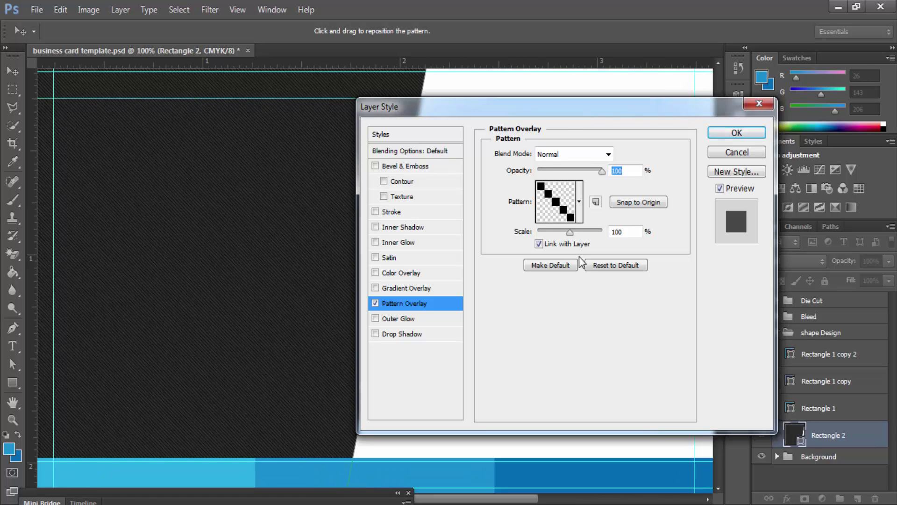
left_click_drag(574, 234, 572, 239)
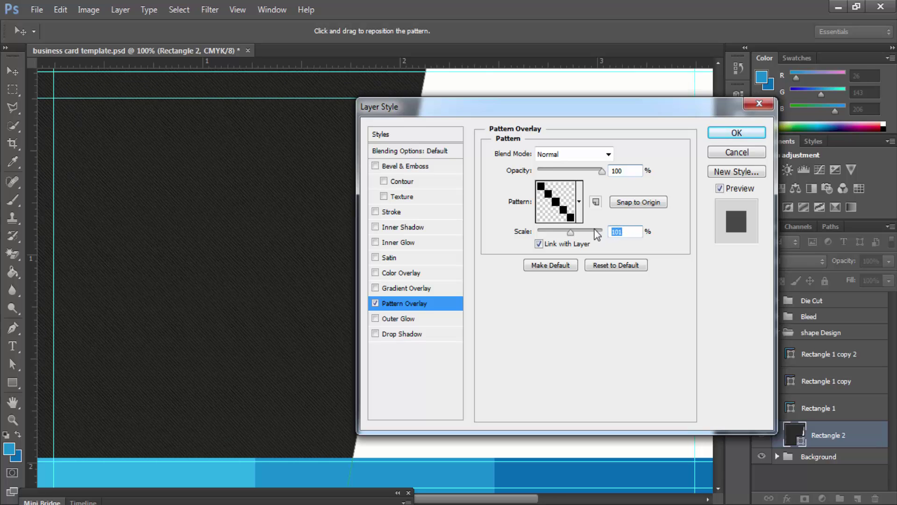
type("110")
left_click(737, 133)
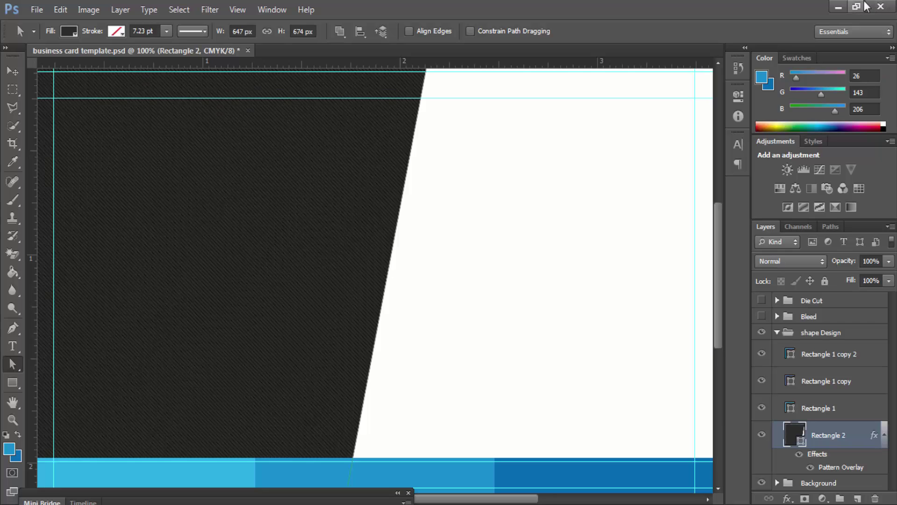
Step: Collapse the shape Design group, open logo.psd from the desktop's Icon folder, and copy its logo onto the card's white area
left_click(778, 333)
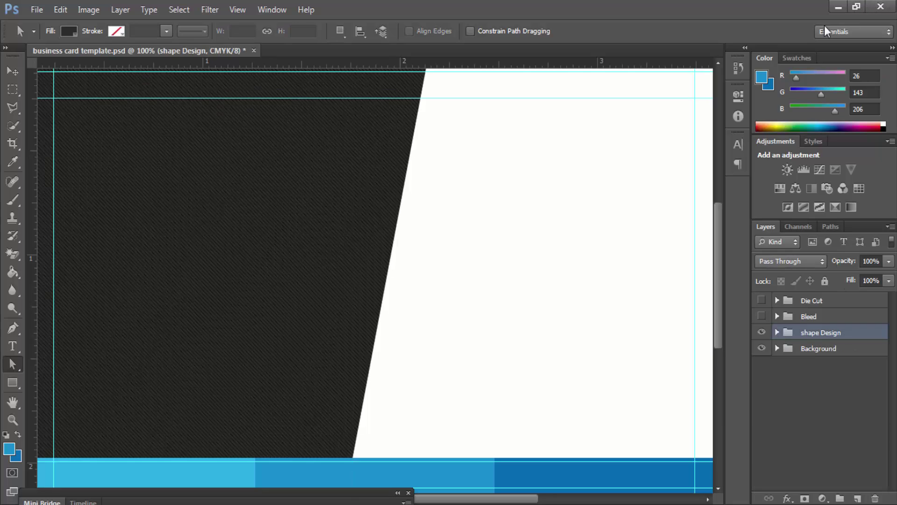
left_click(838, 6)
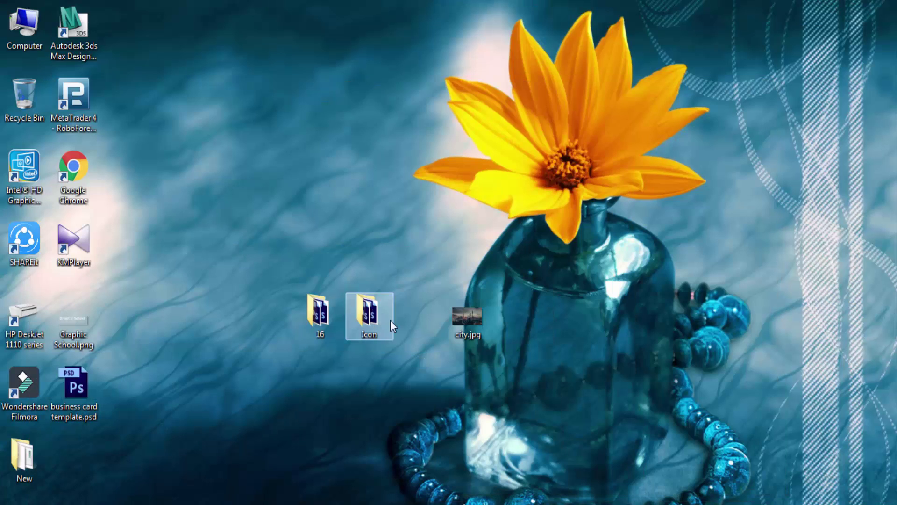
double_click(369, 315)
left_click(287, 111)
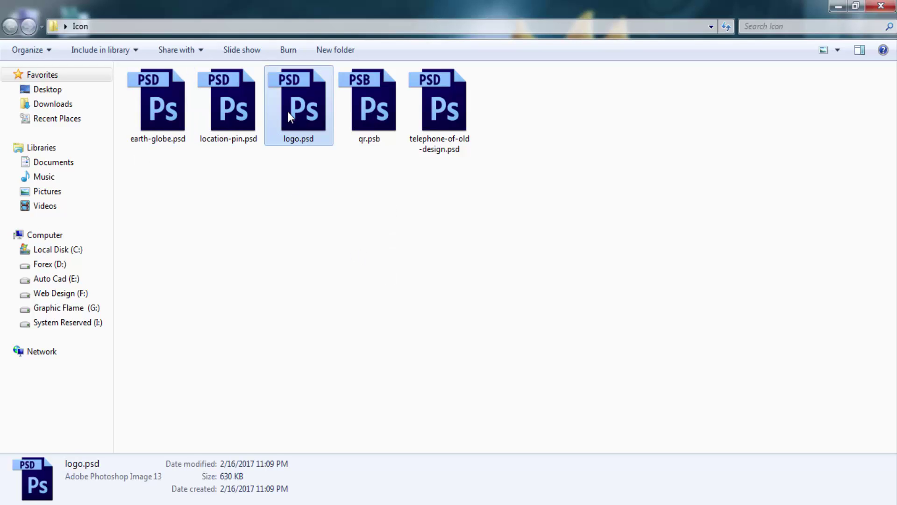
left_click_drag(299, 103, 290, 186)
double_click(292, 136)
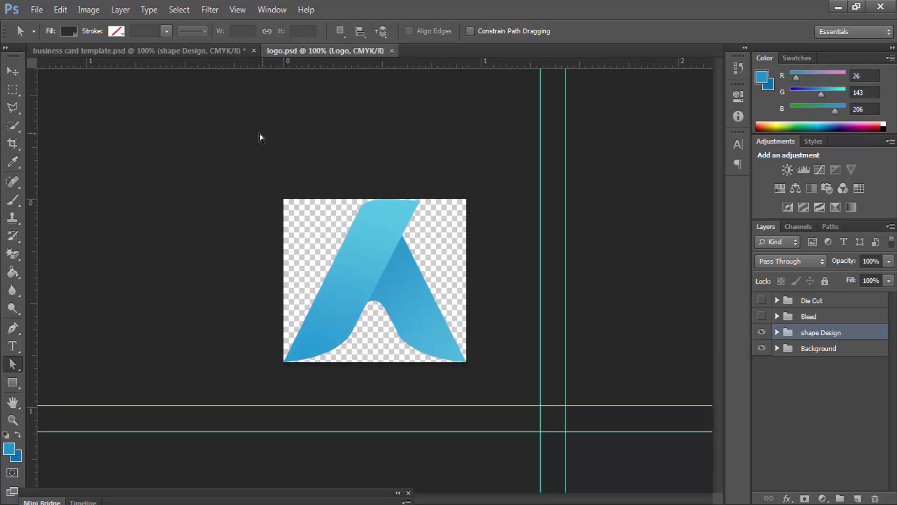
left_click(13, 71)
left_click_drag(383, 253, 494, 230)
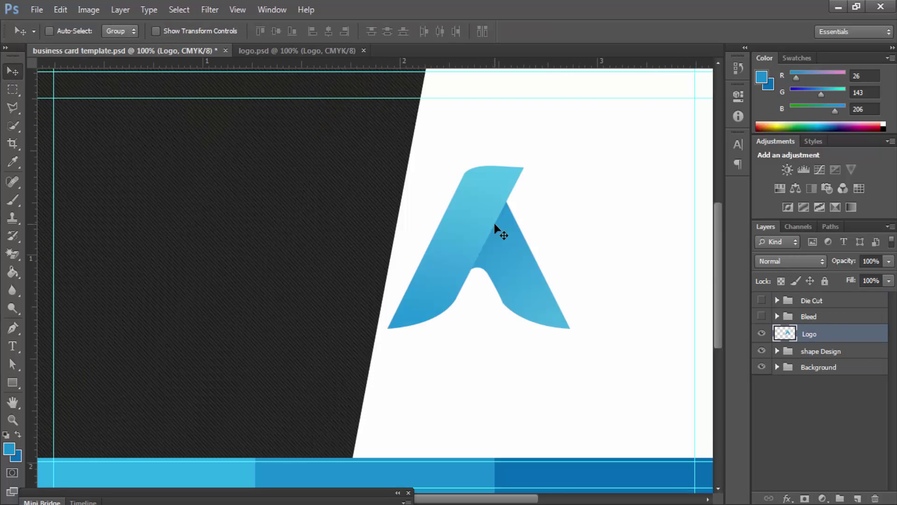
Step: Scale the logo down proportionally about its centre to about 50%
key("ctrl+minus")
key("ctrl+t")
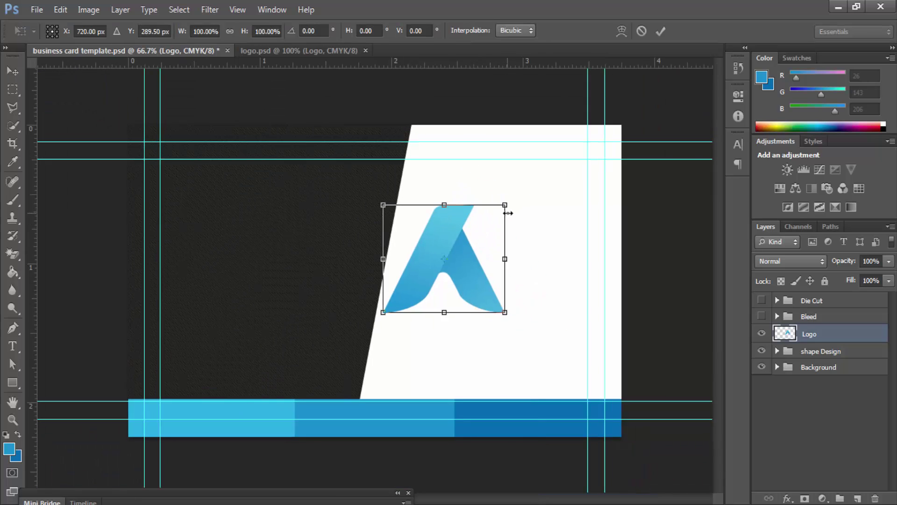
left_click_drag(505, 204, 475, 231)
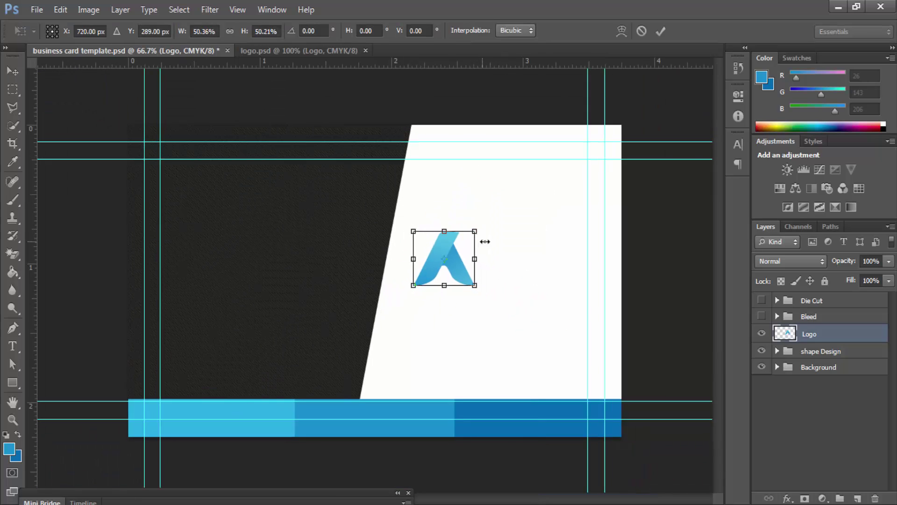
key("Return")
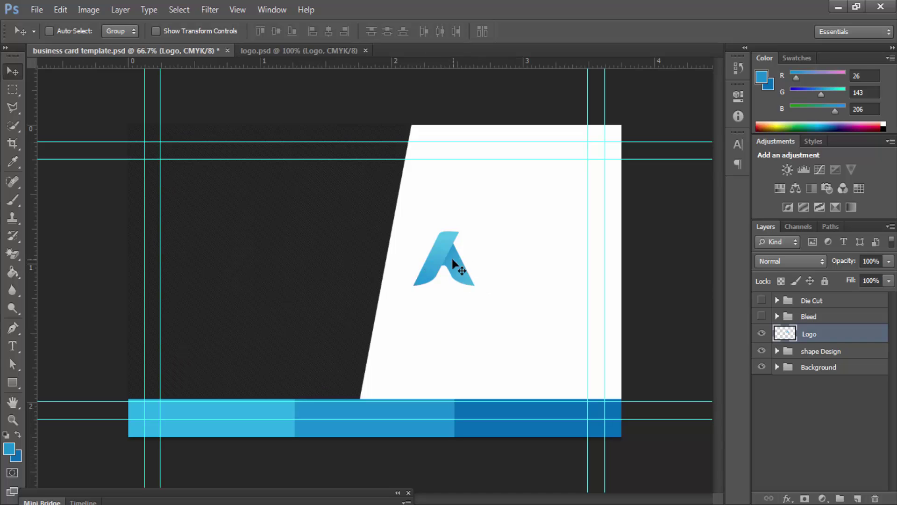
Step: Move the logo to the upper middle of the white area and shrink it slightly
left_click_drag(456, 262, 503, 193)
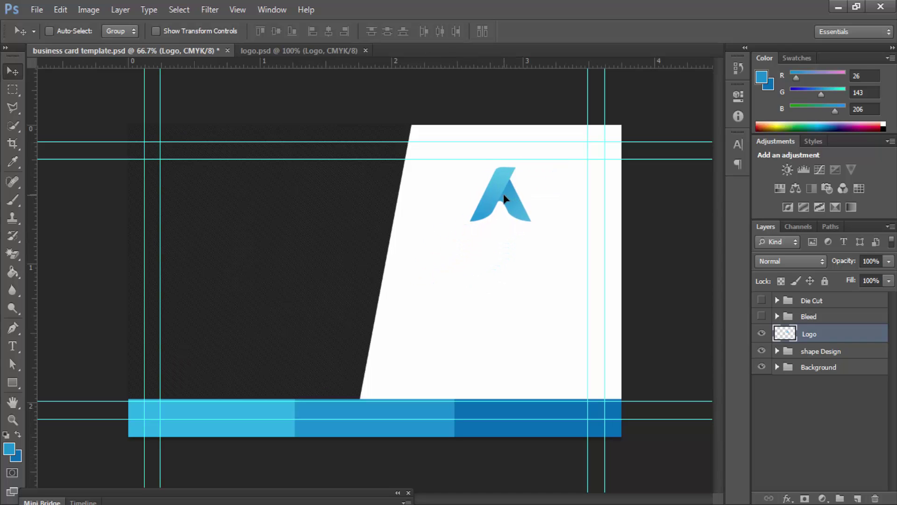
key("ctrl+t")
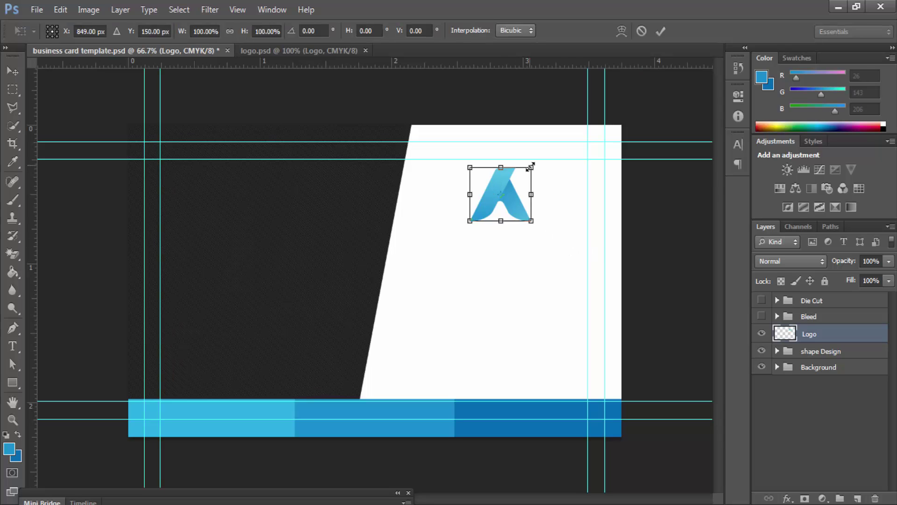
left_click_drag(531, 167, 532, 165)
key("Return")
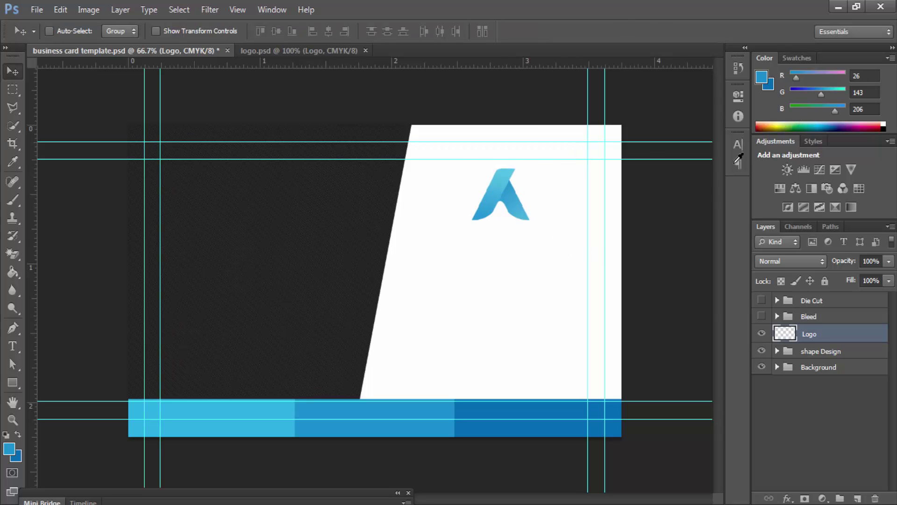
Step: Put the Logo layer into a new group and name the group Your Logo
key("ctrl+g")
double_click(816, 334)
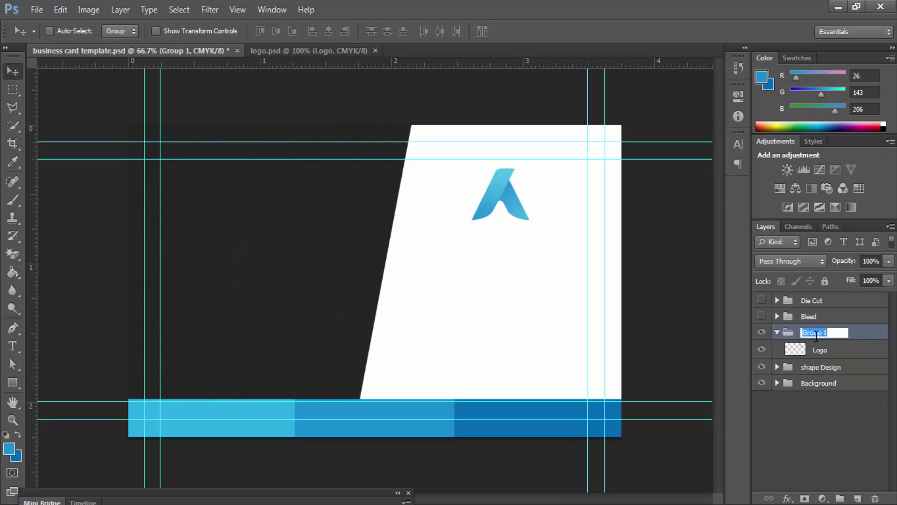
type("Your Logo")
key("Return")
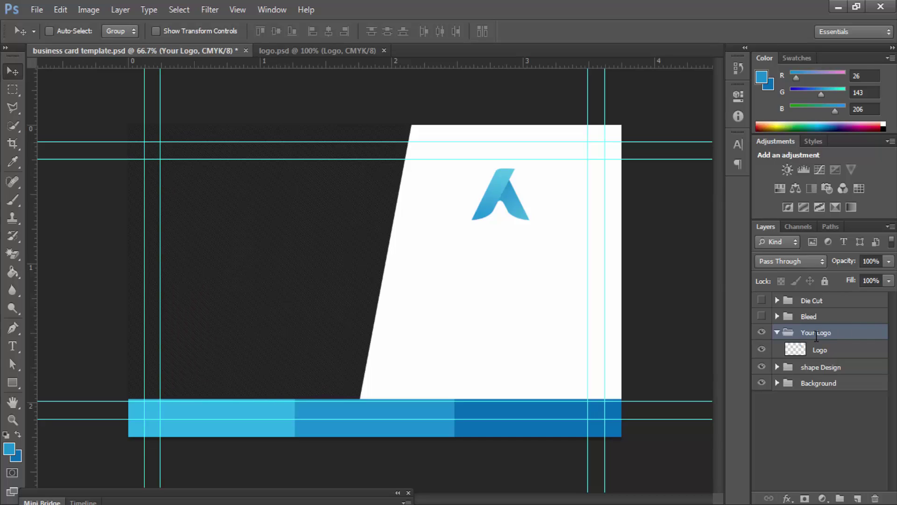
Step: Convert the Logo layer to a smart object, open its contents to check them, and close that document
left_click(836, 354)
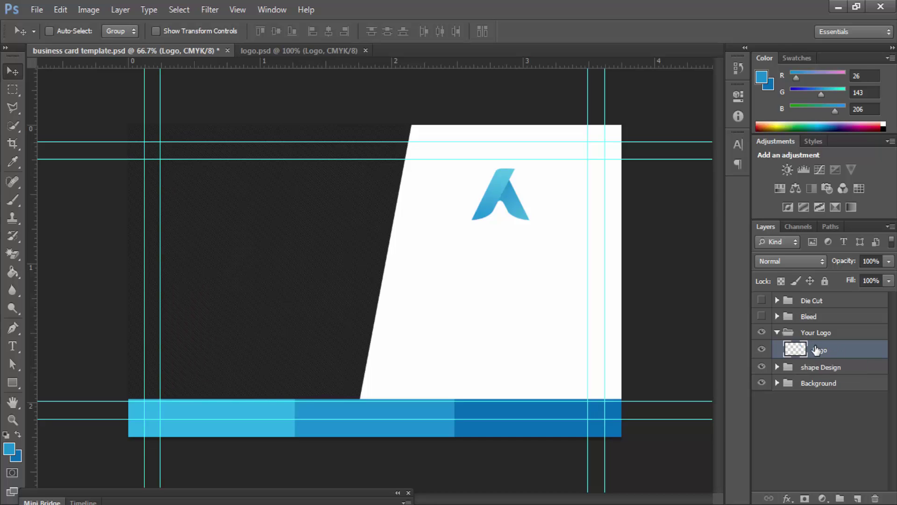
right_click(816, 350)
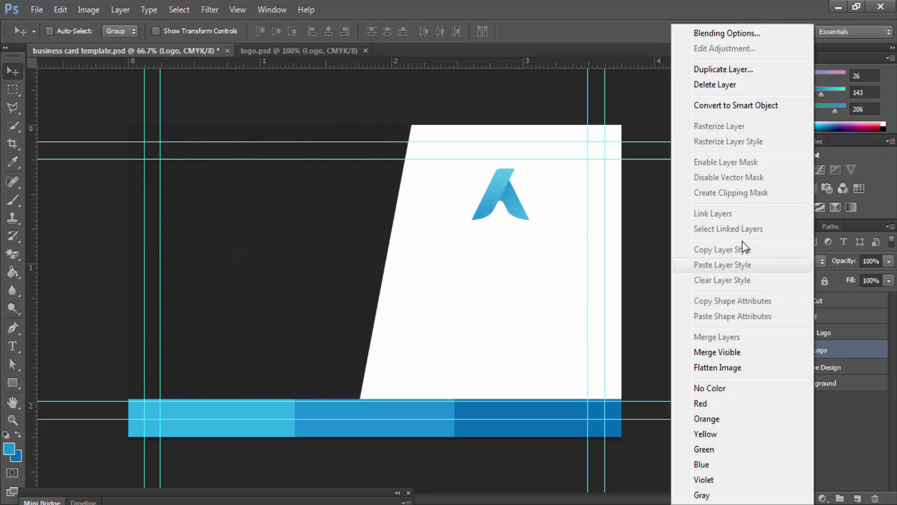
left_click(729, 105)
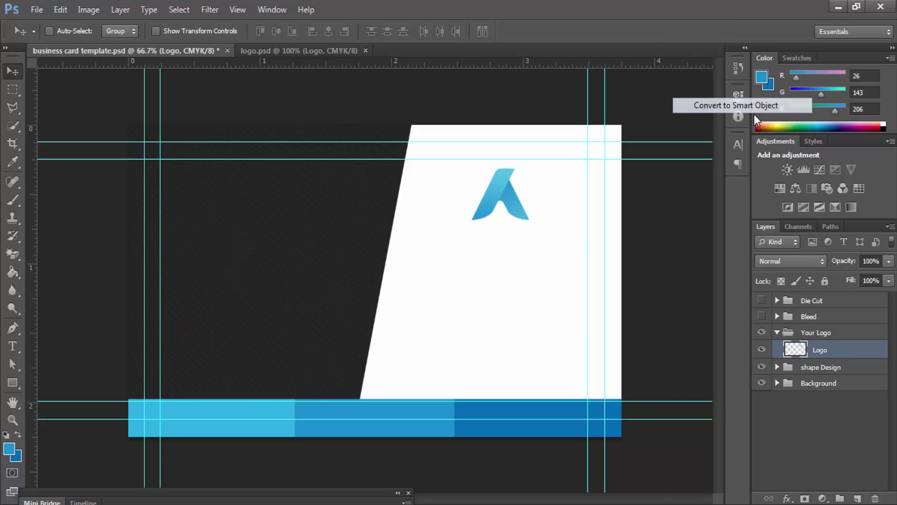
double_click(801, 351)
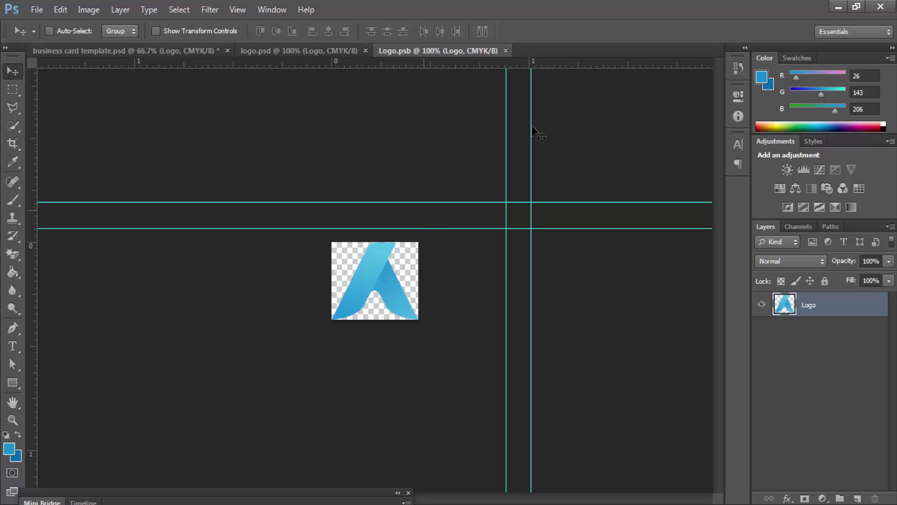
left_click(506, 51)
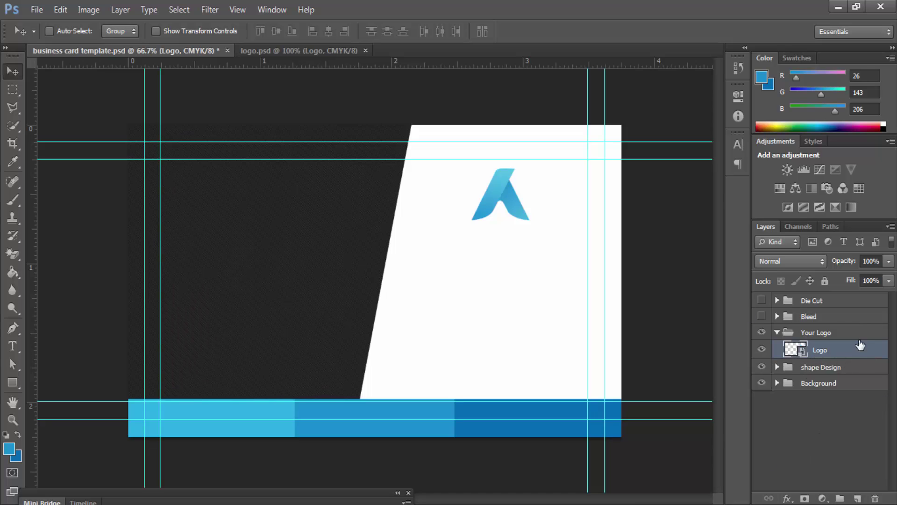
Step: Add the text YOUR COMPANY in capitals on the card just below the logo
key("t")
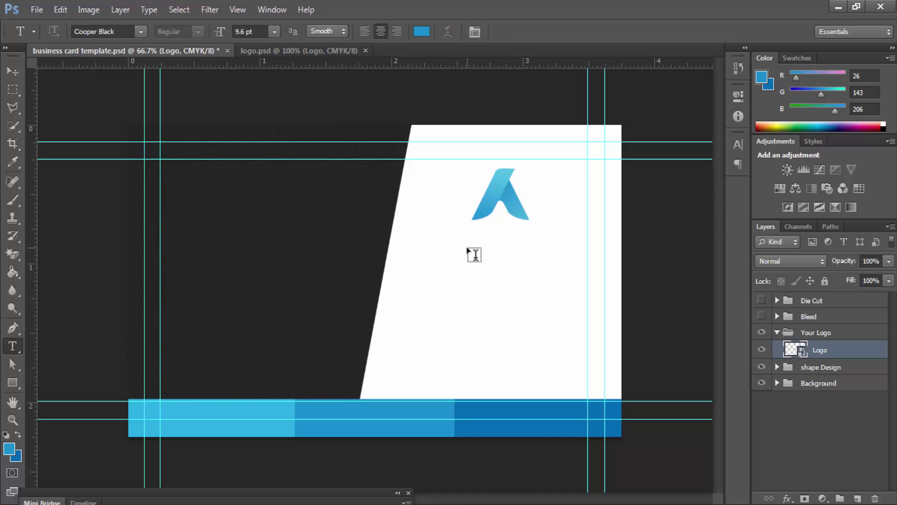
left_click(447, 244)
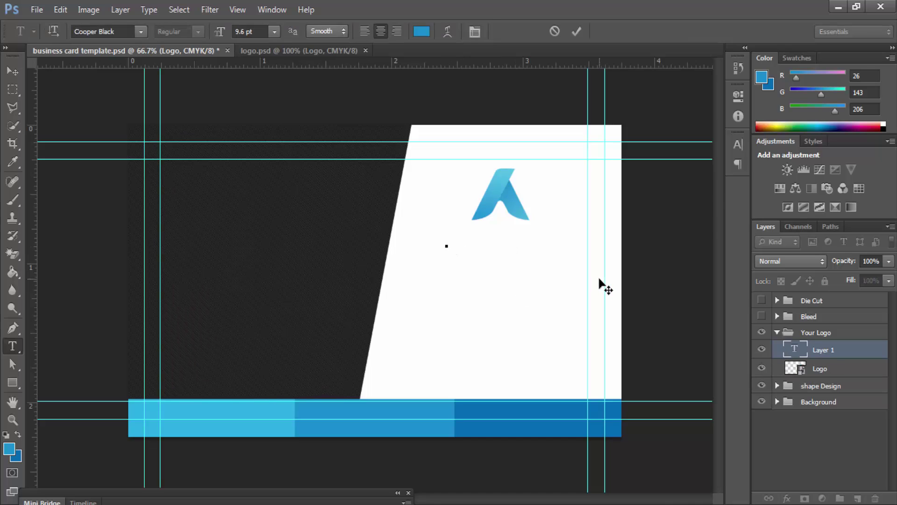
type("Y")
key("Caps_Lock")
type("OUR CO")
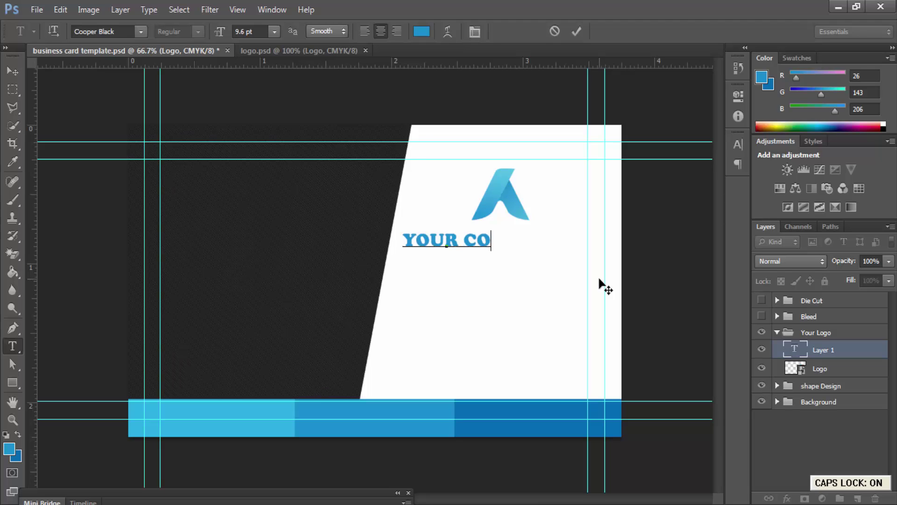
type("MPANY")
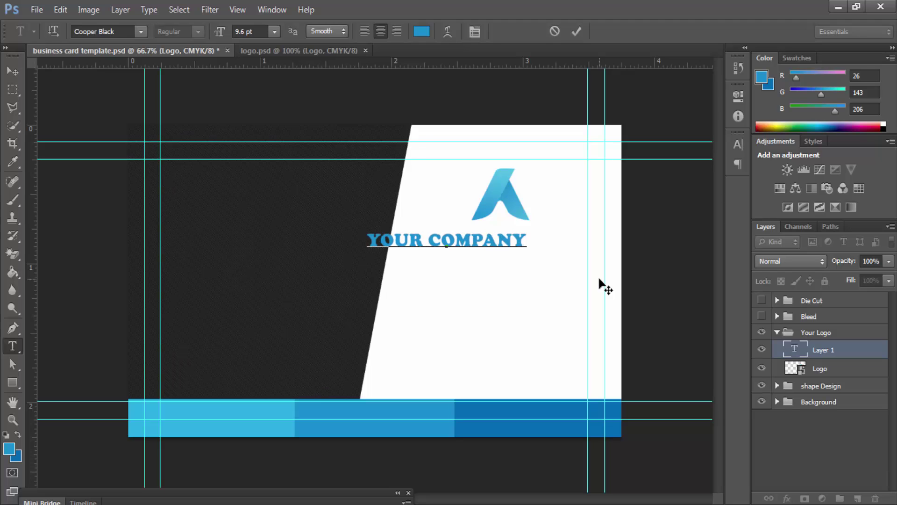
Step: Set the YOUR COMPANY text in the Nexa Bold font and centre it beneath the logo
key("ctrl")
key("ctrl+a")
left_click(109, 32)
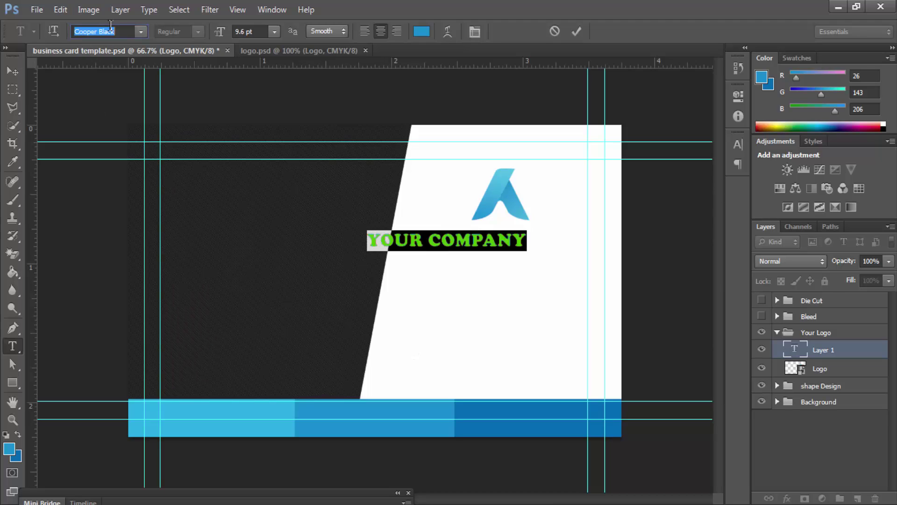
type("Lato")
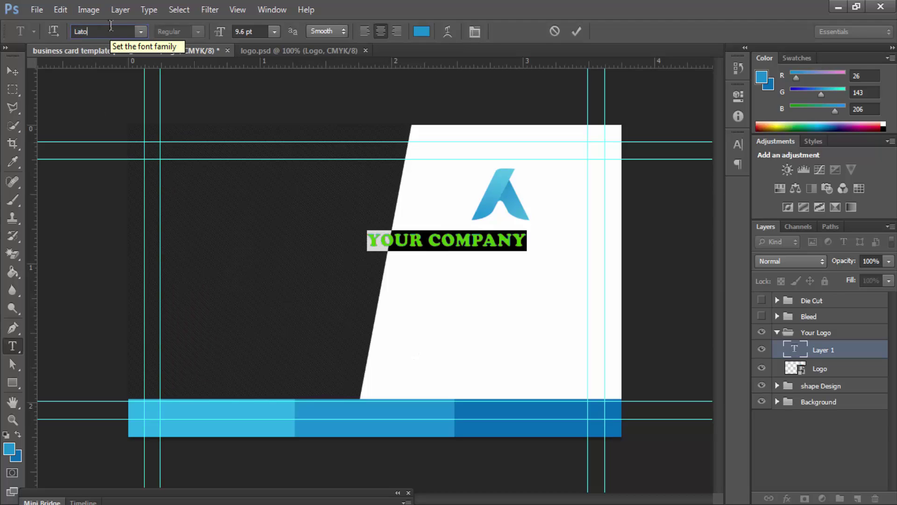
key("BackSpace")
key("BackSpace")
key("BackSpace")
type("Nexa Bold")
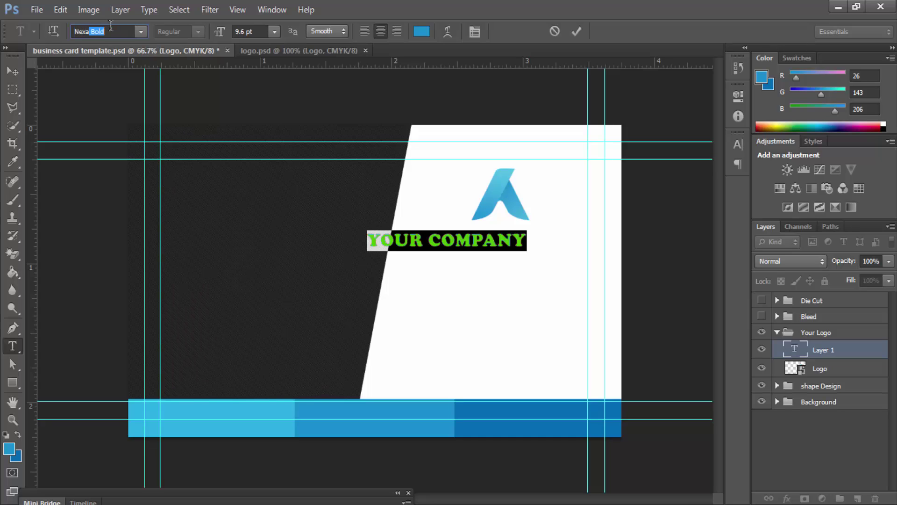
key("Return")
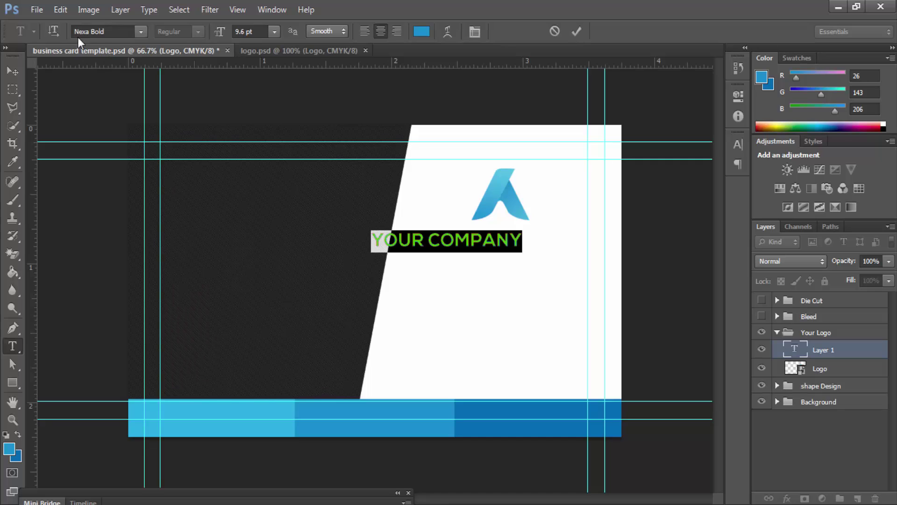
left_click(11, 71)
left_click_drag(456, 253, 504, 252)
Step: Recolour the word YOUR in the company text dark grey, 262727
key("t")
left_click(457, 239)
double_click(457, 239)
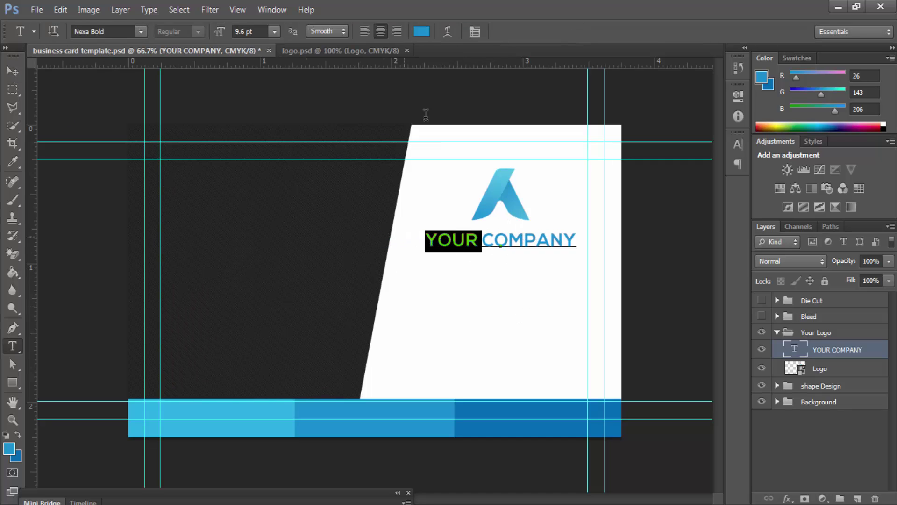
left_click(423, 35)
left_click_drag(499, 397, 479, 391)
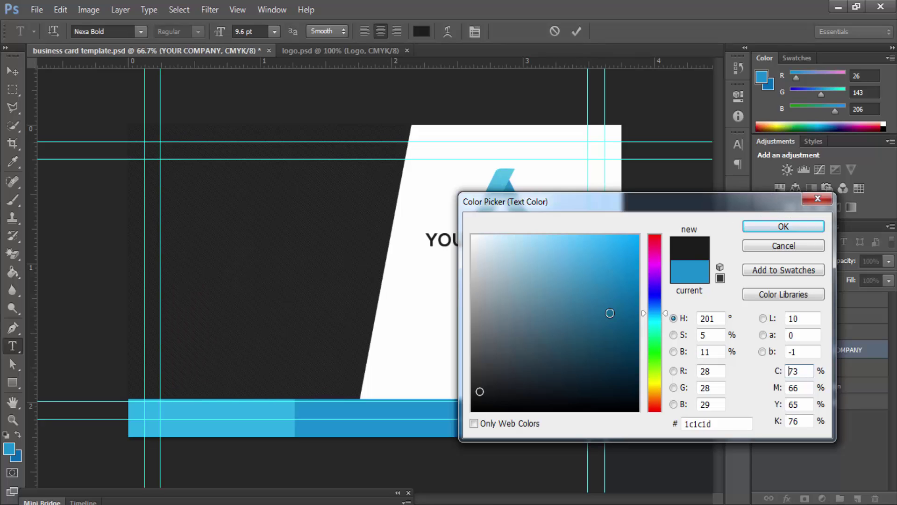
left_click(474, 384)
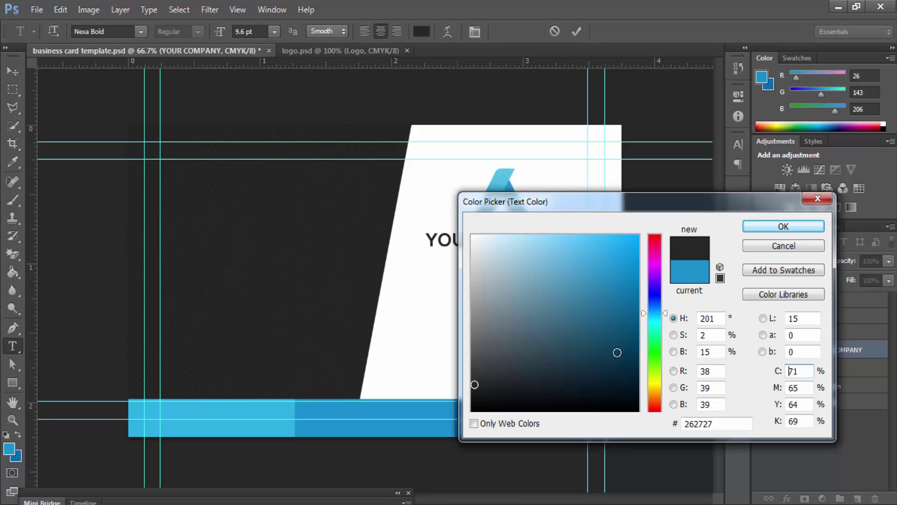
left_click(783, 226)
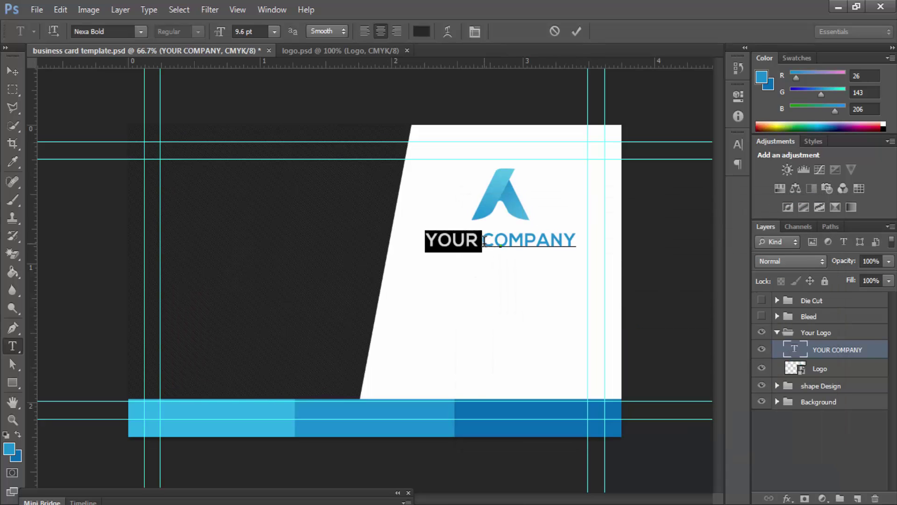
Step: Recolour the word COMPANY with the dark blue 056bb4 sampled from the bottom strip
left_click(421, 32)
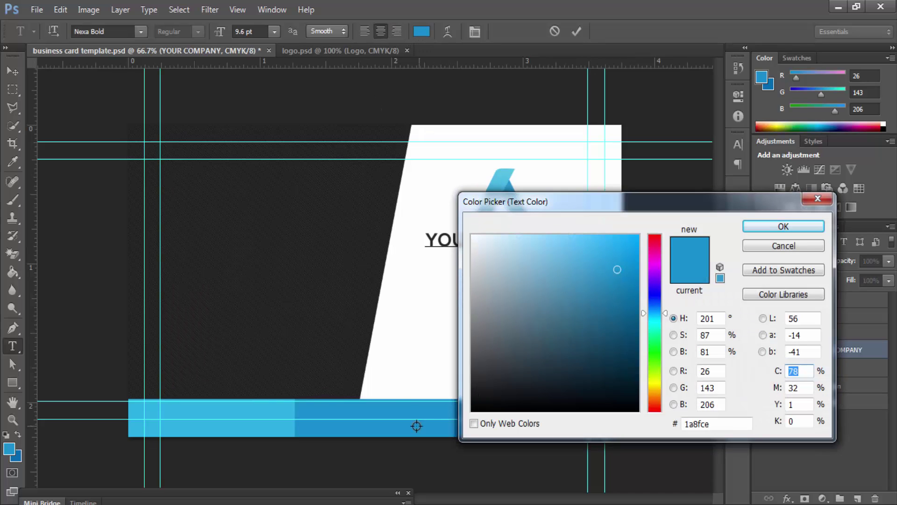
left_click_drag(571, 200, 169, 220)
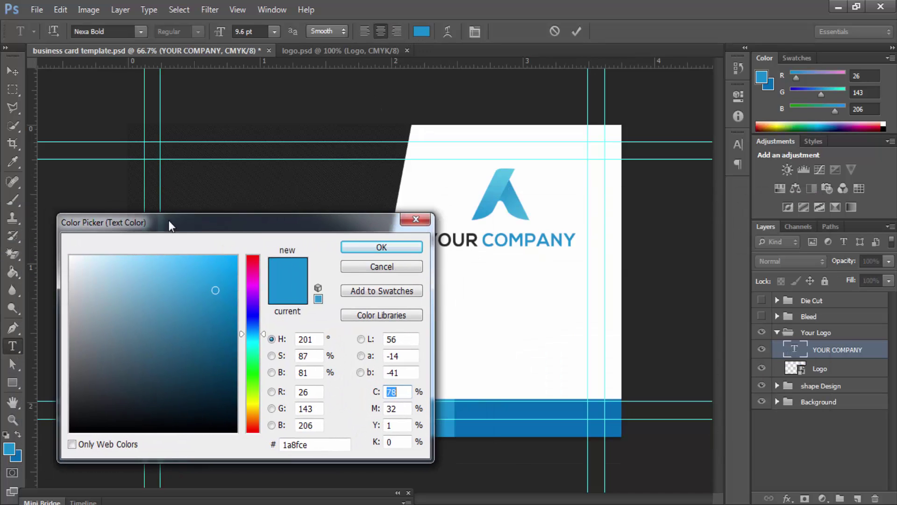
left_click(489, 407)
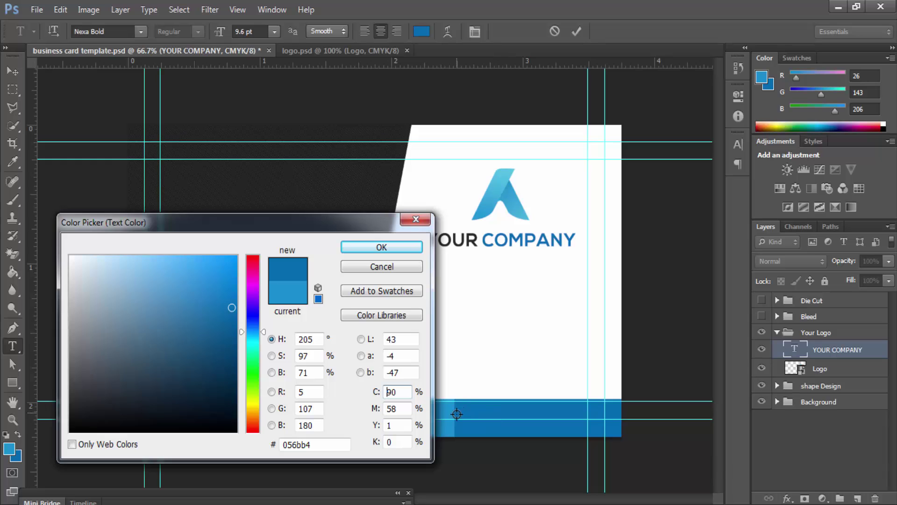
left_click(372, 246)
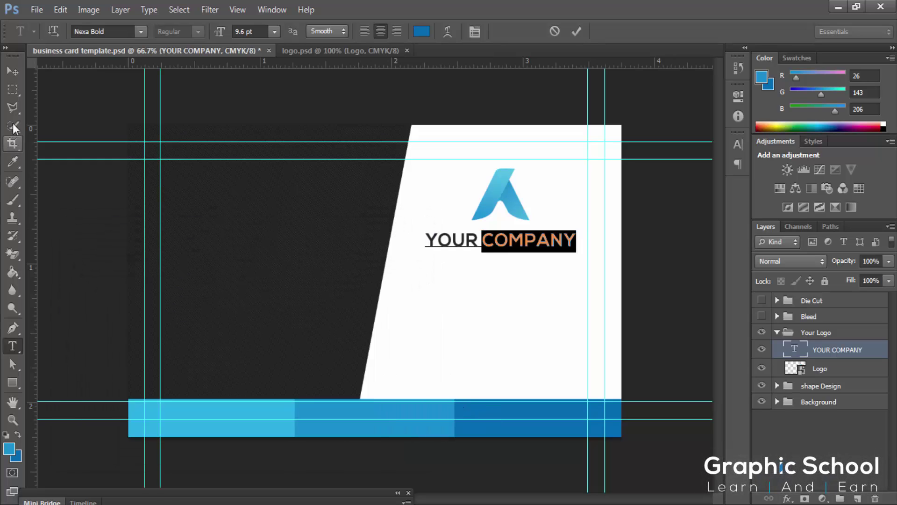
left_click(13, 71)
Step: Set the font size of the whole YOUR COMPANY text to 10 pt
double_click(518, 239)
triple_click(517, 240)
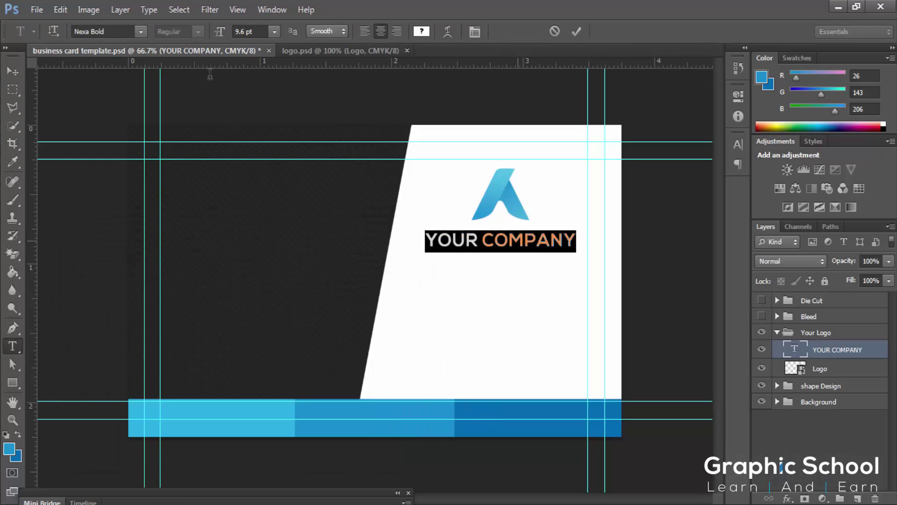
left_click(577, 29)
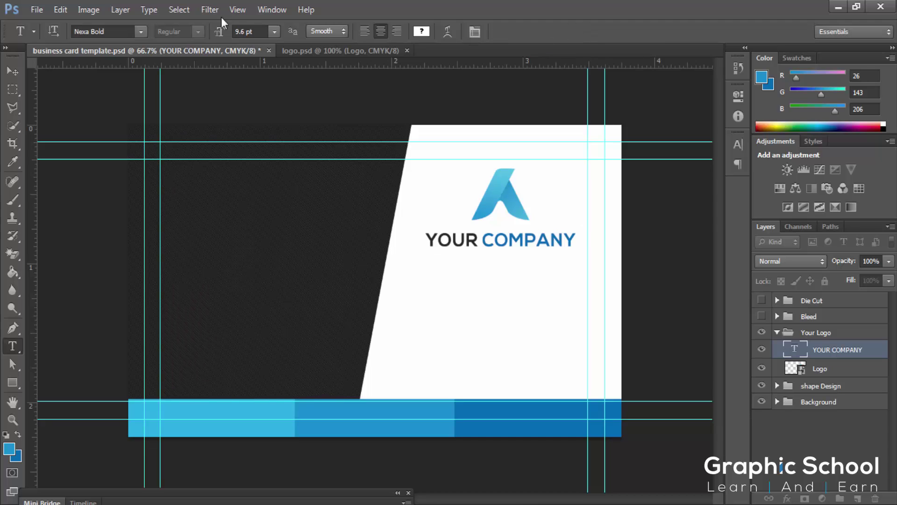
left_click(248, 32)
type("10")
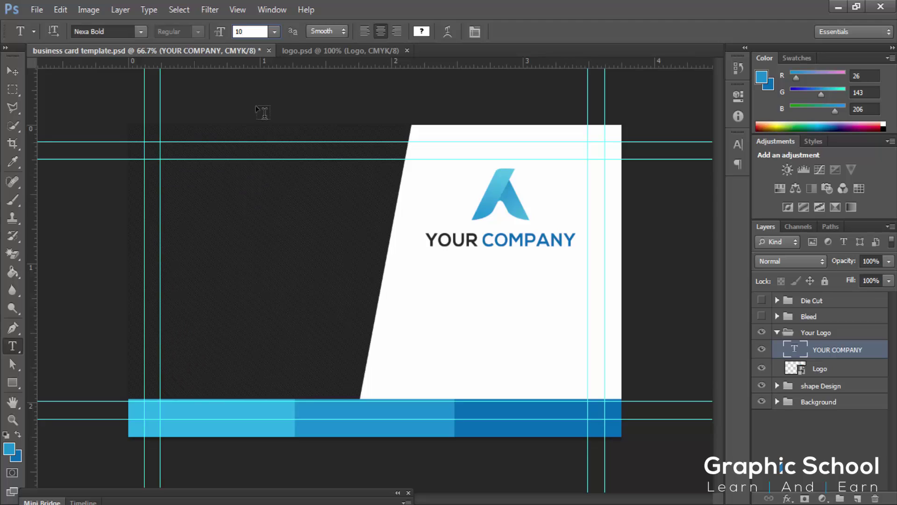
key("Return")
left_click(11, 69)
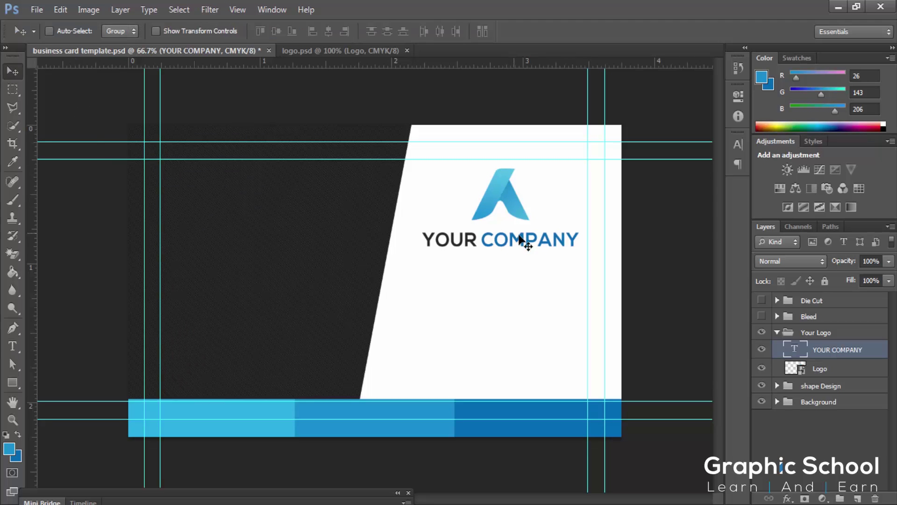
double_click(525, 241)
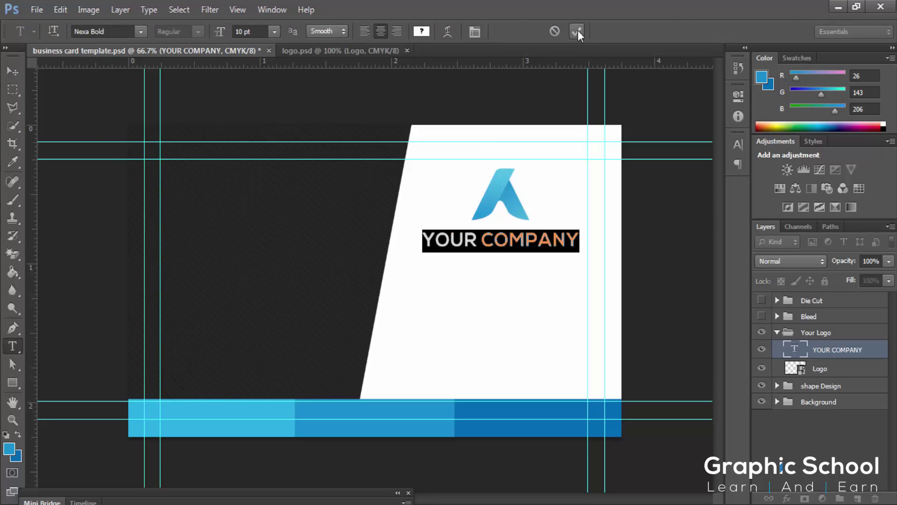
left_click(577, 31)
left_click(475, 33)
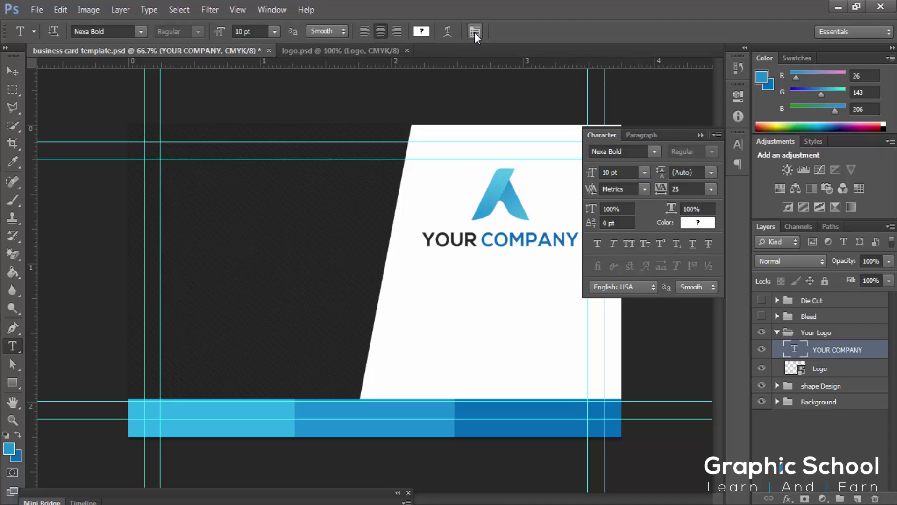
left_click(474, 32)
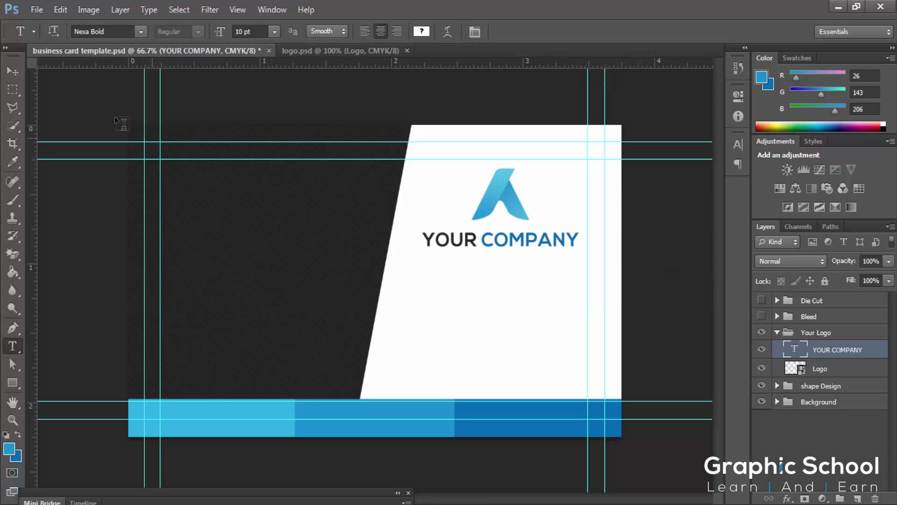
Step: Add the text line TAG YOUR SLOGAN beneath the company name
left_click(487, 264)
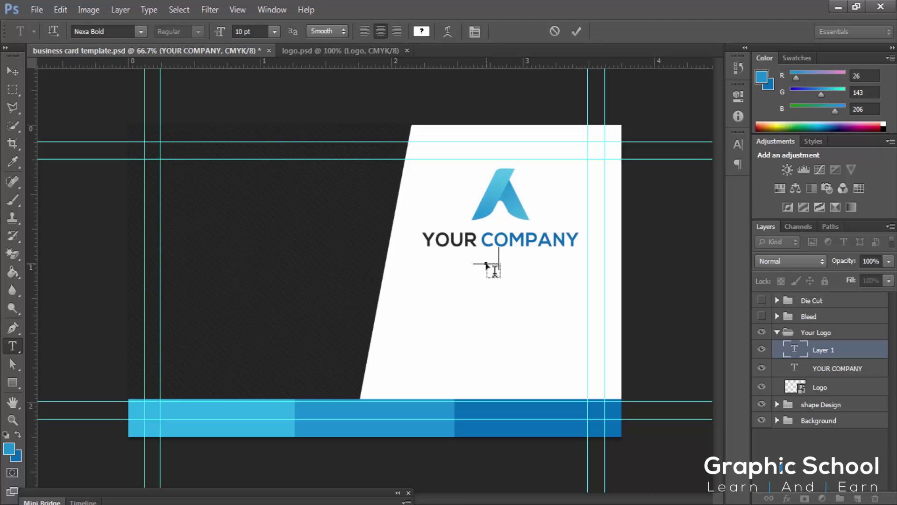
type("TAG YOUR SLO")
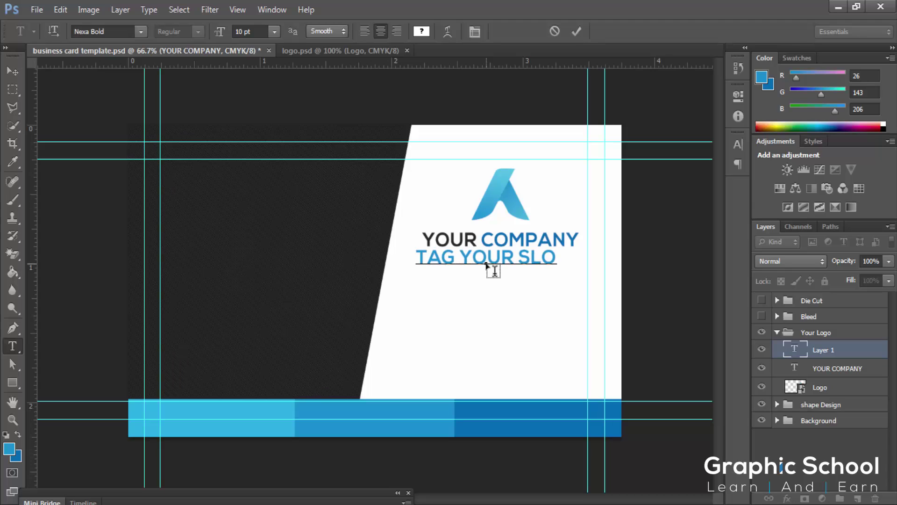
type("GAN")
key("ctrl+a")
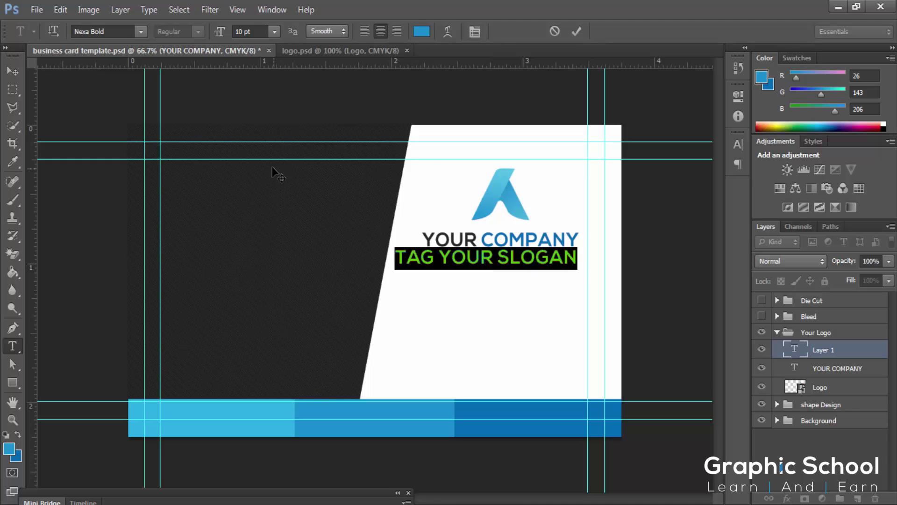
left_click(575, 31)
Step: Set the TAG YOUR SLOGAN text to 6 pt in the Nexa Light font
left_click(275, 31)
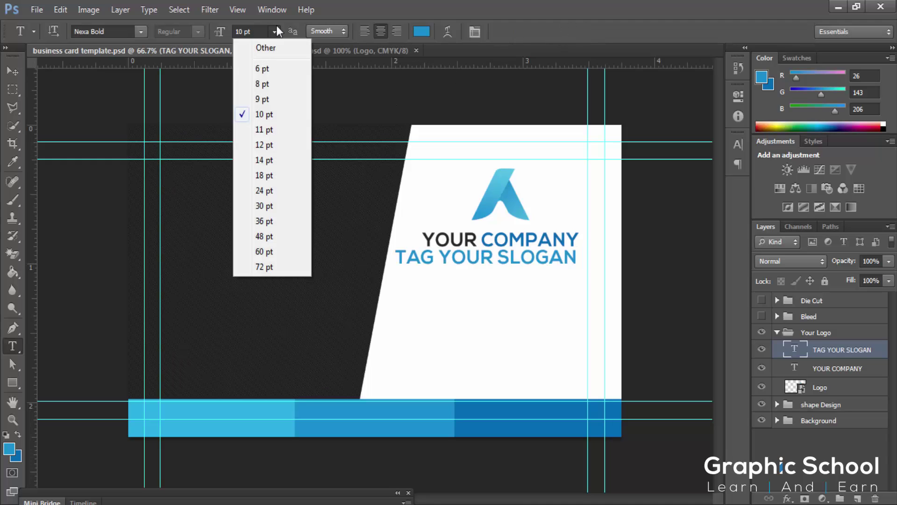
left_click(265, 71)
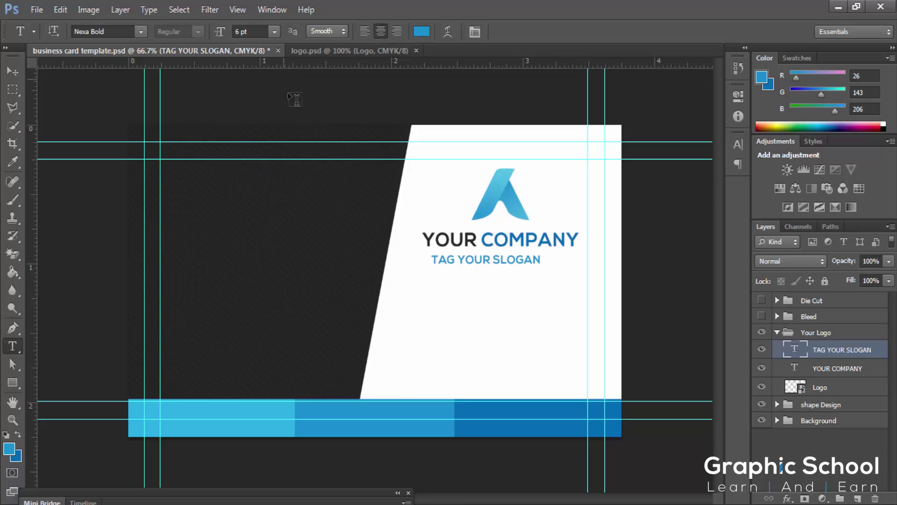
left_click(140, 32)
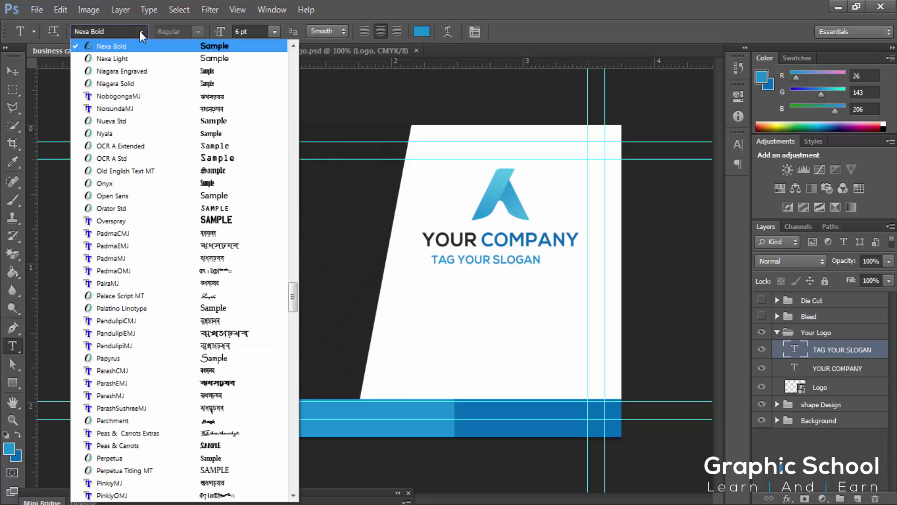
left_click(132, 59)
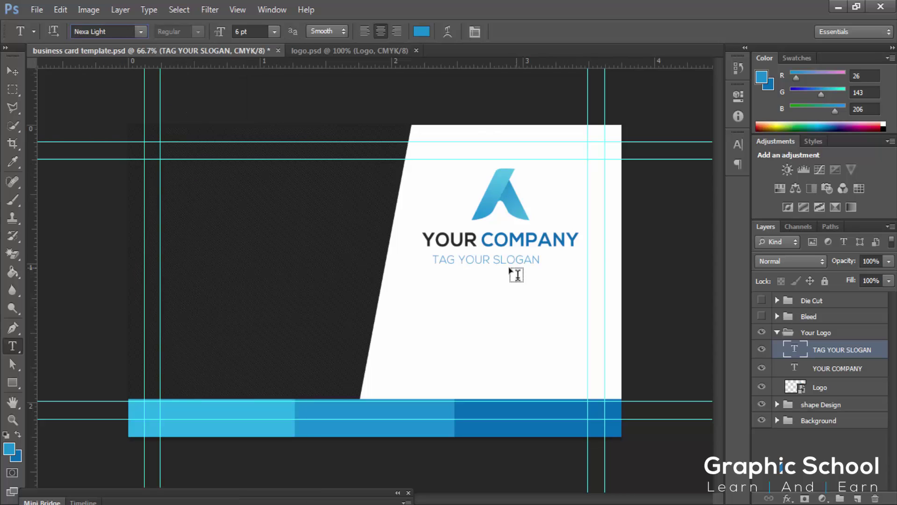
Step: Recolour the TAG YOUR SLOGAN text near-black, 1d1e1e
left_click(426, 31)
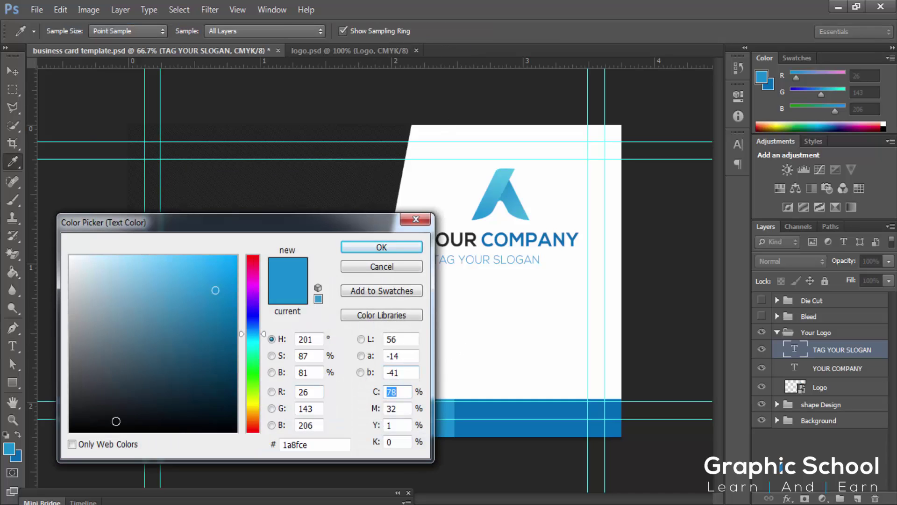
left_click(77, 411)
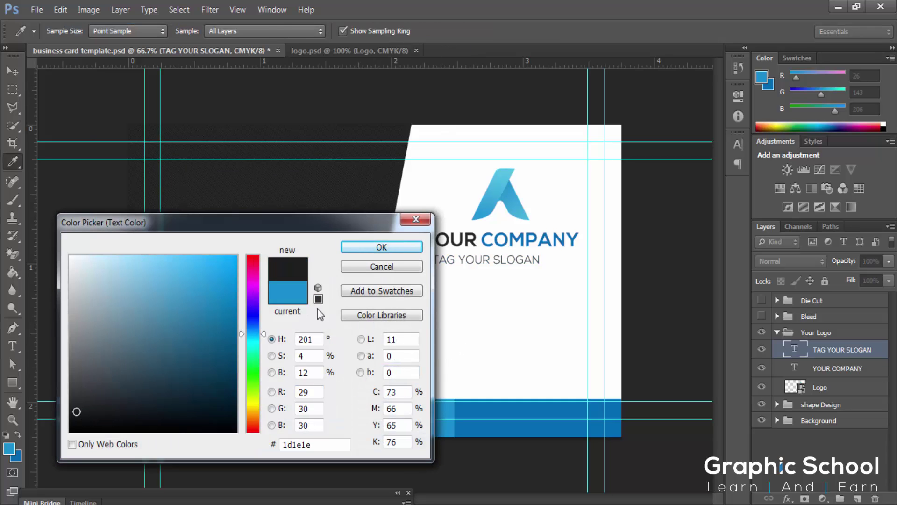
left_click(381, 246)
Step: Move the slogan beneath YOUR COMPANY and align the horizontal centres of the two text lines
left_click(14, 71)
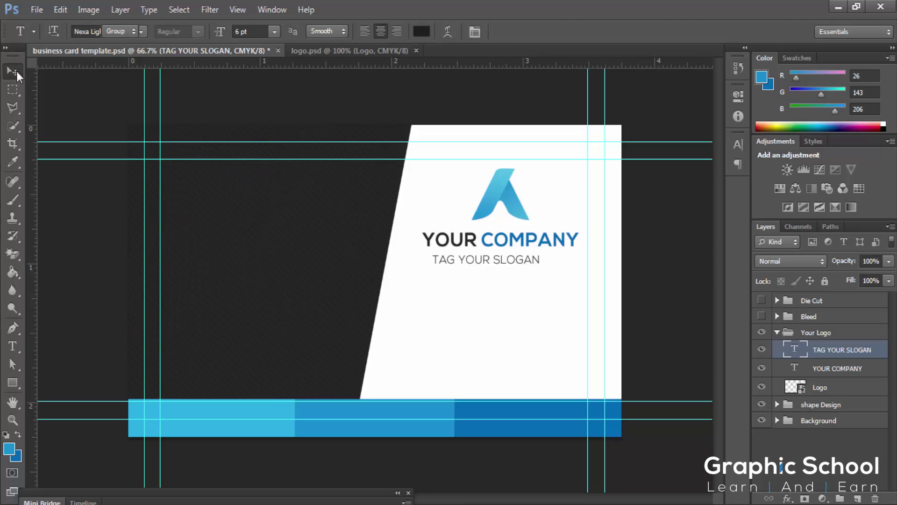
left_click_drag(486, 270, 501, 270)
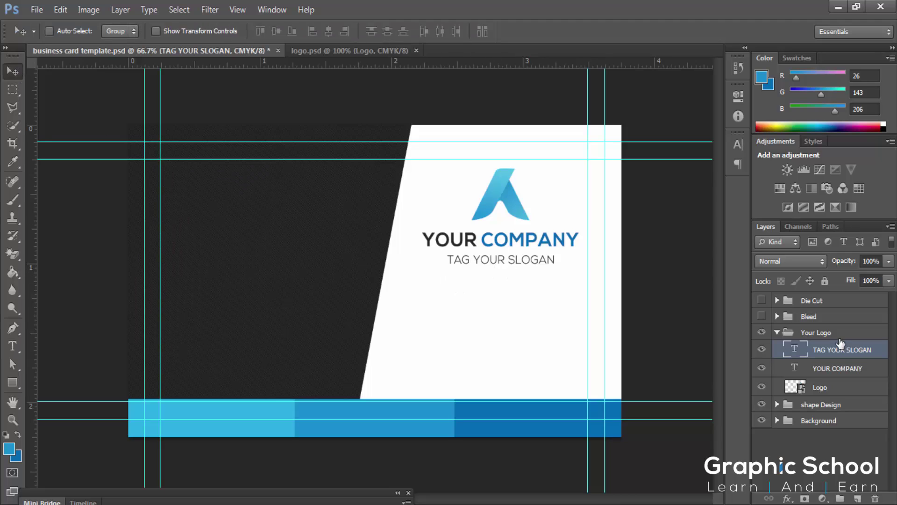
left_click(837, 368, "shift")
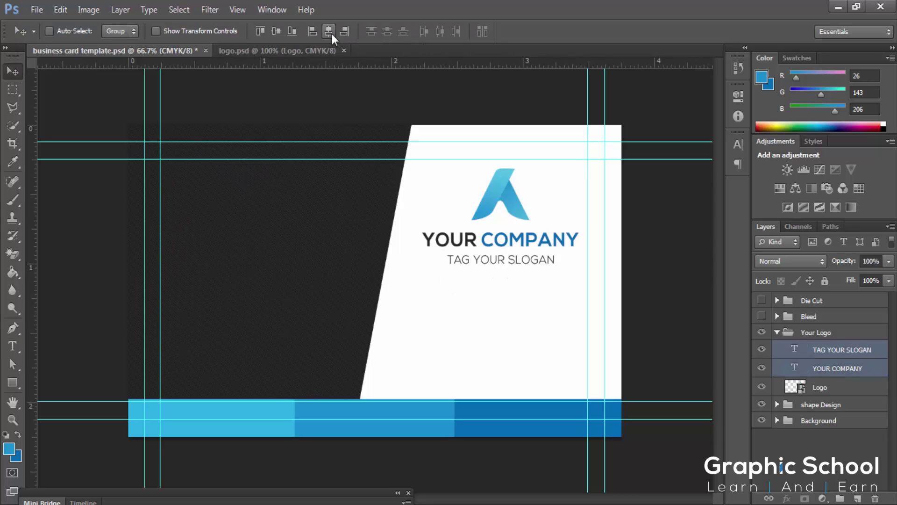
left_click(829, 329)
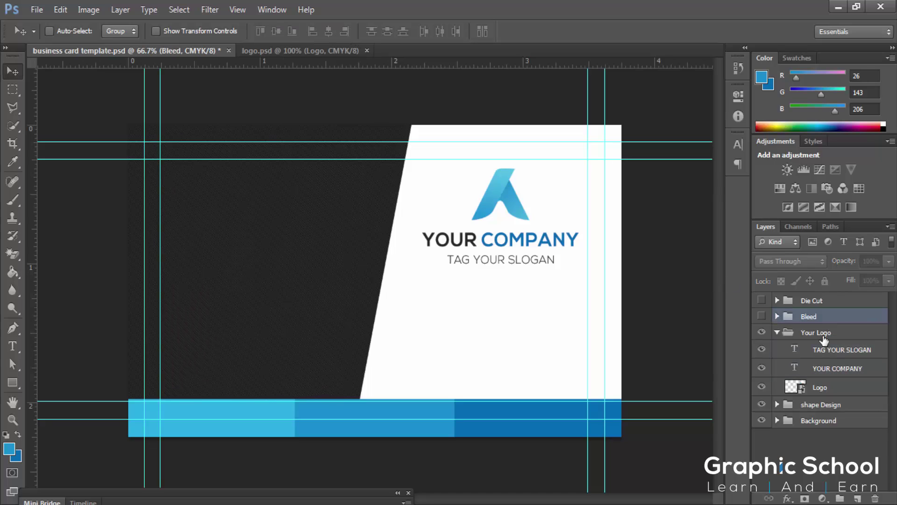
Step: Scale the logo down slightly around its centre
left_click(834, 391)
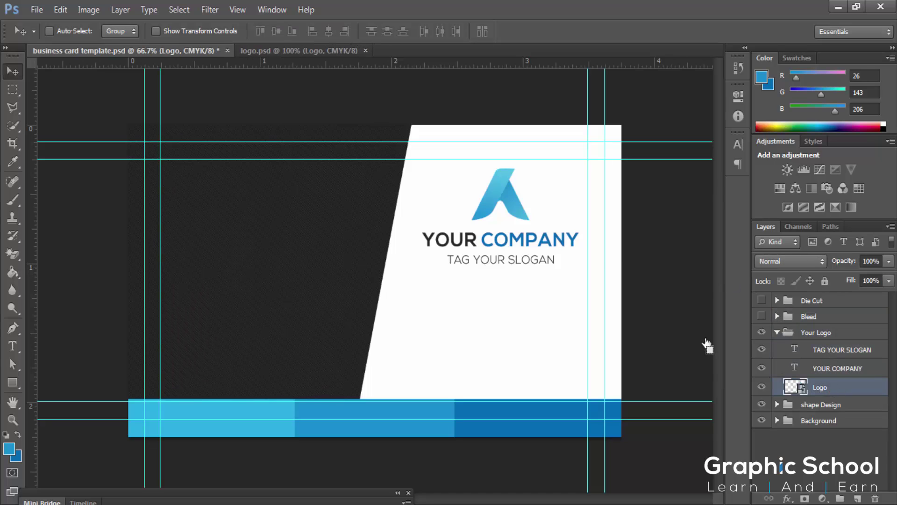
key("ctrl+t")
left_click_drag(536, 167, 532, 170)
key("Return")
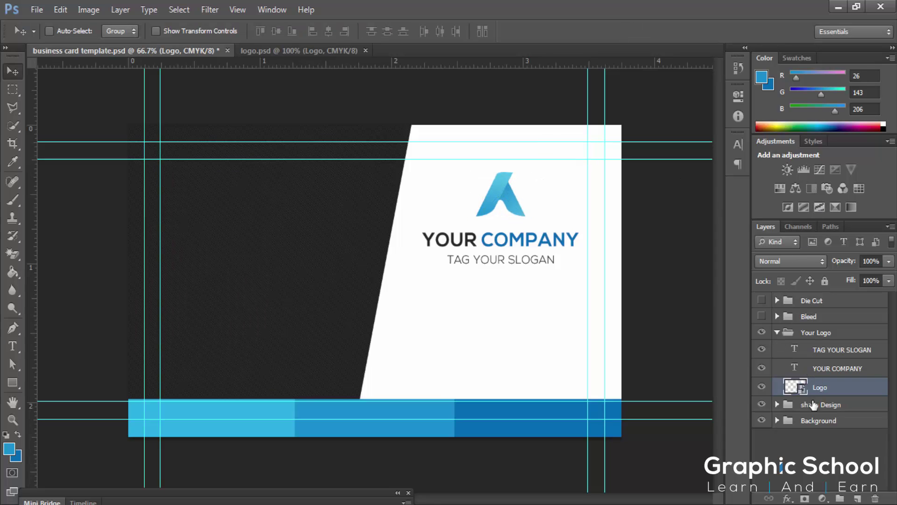
Step: Check the font and size settings of the YOUR COMPANY and TAG YOUR SLOGAN texts
left_click(808, 369)
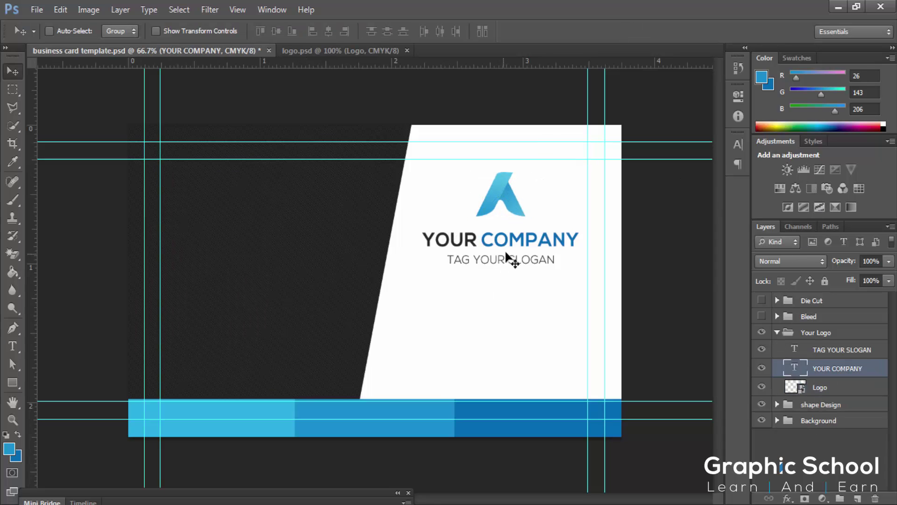
key("t")
left_click(509, 238)
triple_click(509, 239)
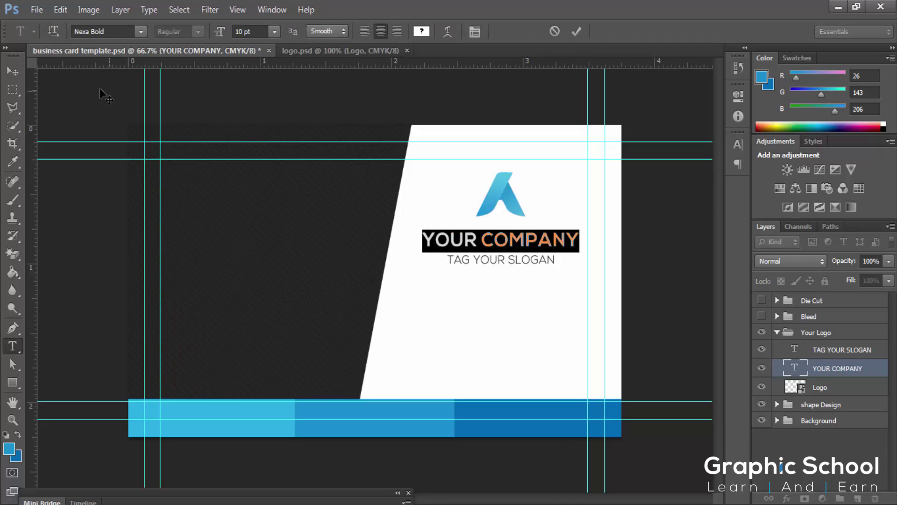
left_click(13, 75)
key("t")
left_click(493, 260)
triple_click(492, 260)
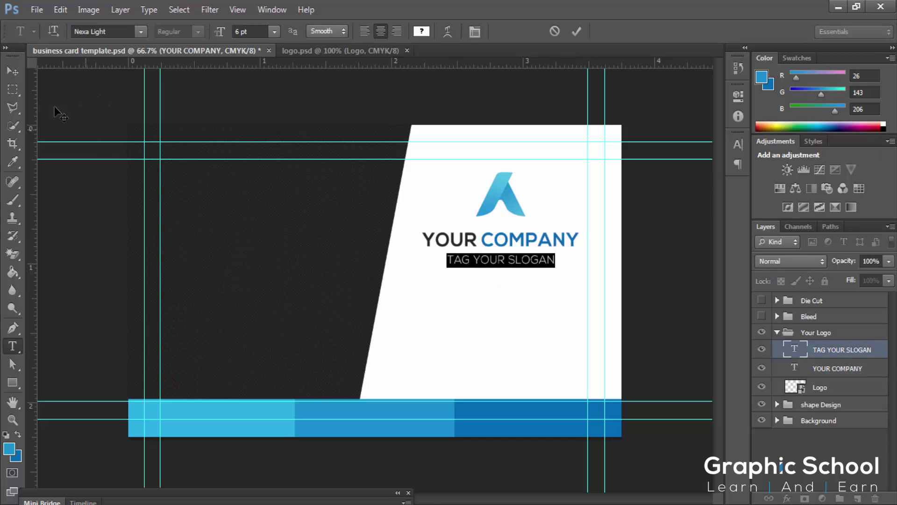
left_click(10, 71)
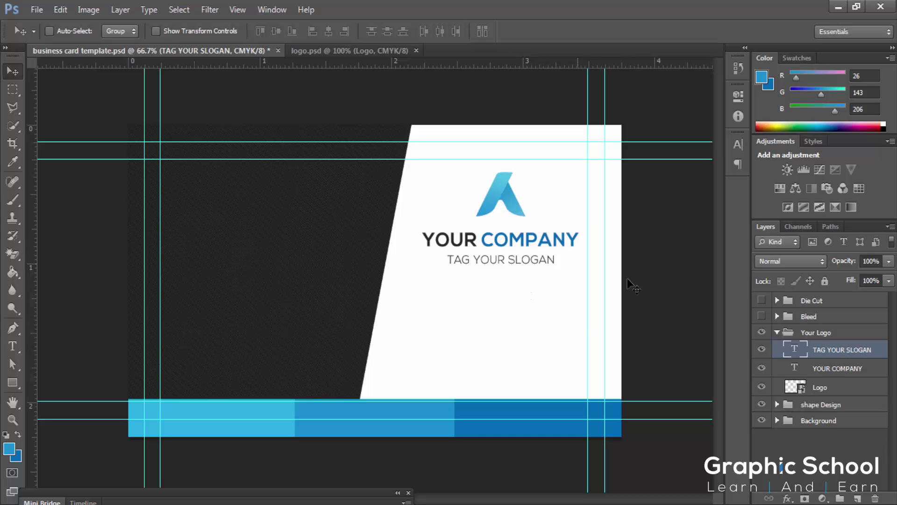
Step: Set the font size of the whole YOUR COMPANY text to 9 pt
key("t")
left_click(513, 239)
triple_click(513, 239)
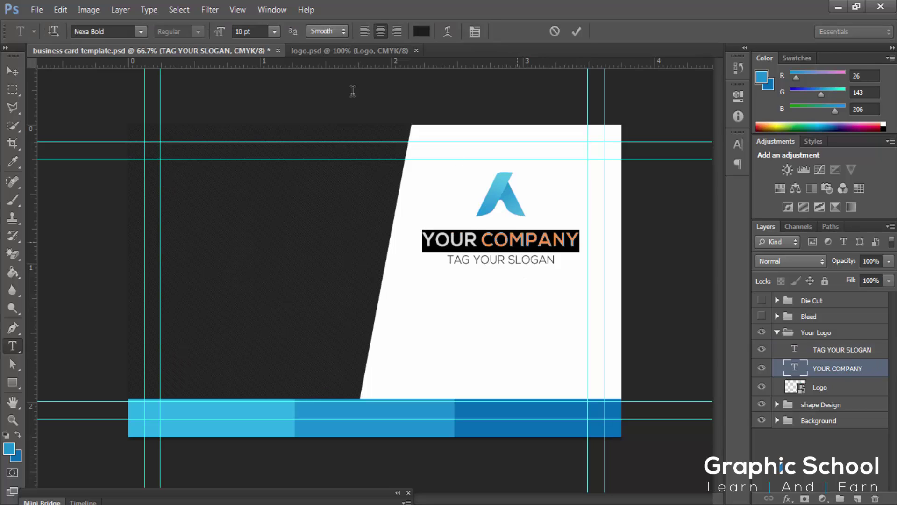
left_click(260, 31)
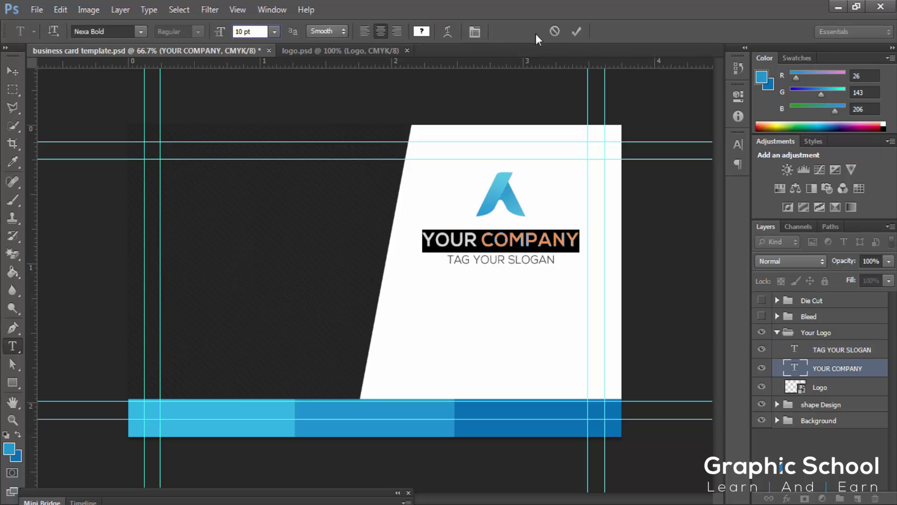
left_click(576, 31)
left_click(250, 31)
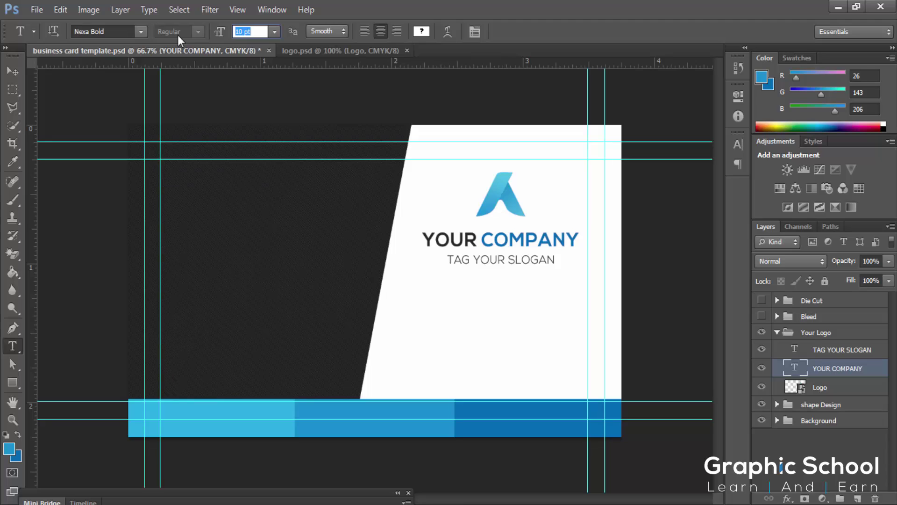
type("9")
key("Return")
left_click(16, 77)
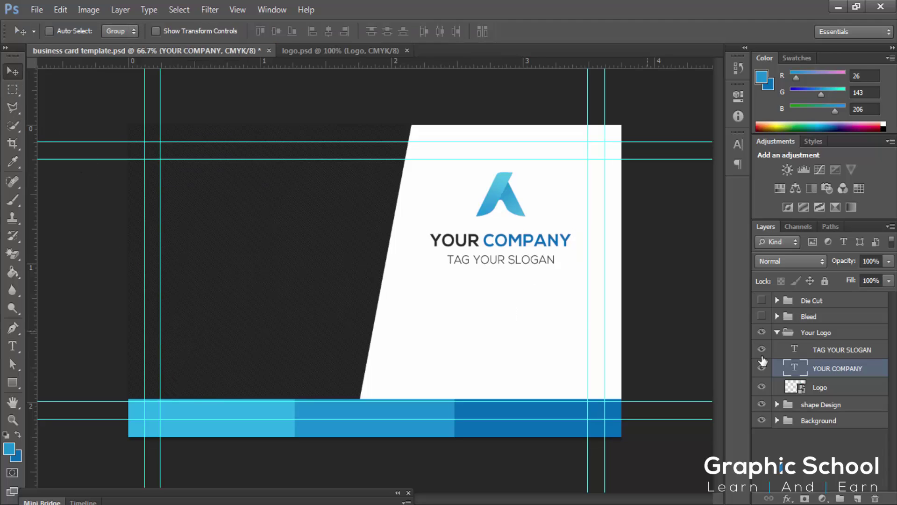
Step: Nudge the YOUR COMPANY and TAG YOUR SLOGAN texts up together, closer to the logo
left_click(840, 351, "shift")
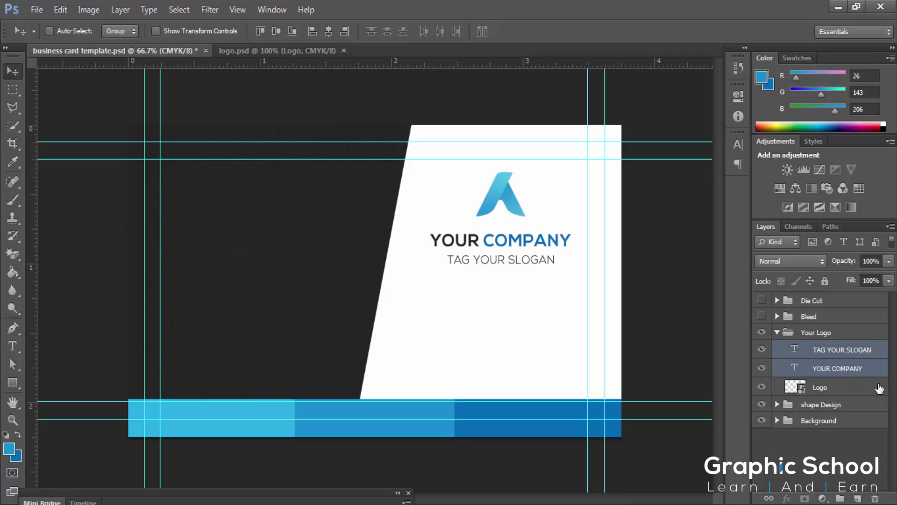
key("Up")
key("Up")
key("Up")
key("Up")
key("Up")
key("Up")
key("Up")
key("Up")
key("Up")
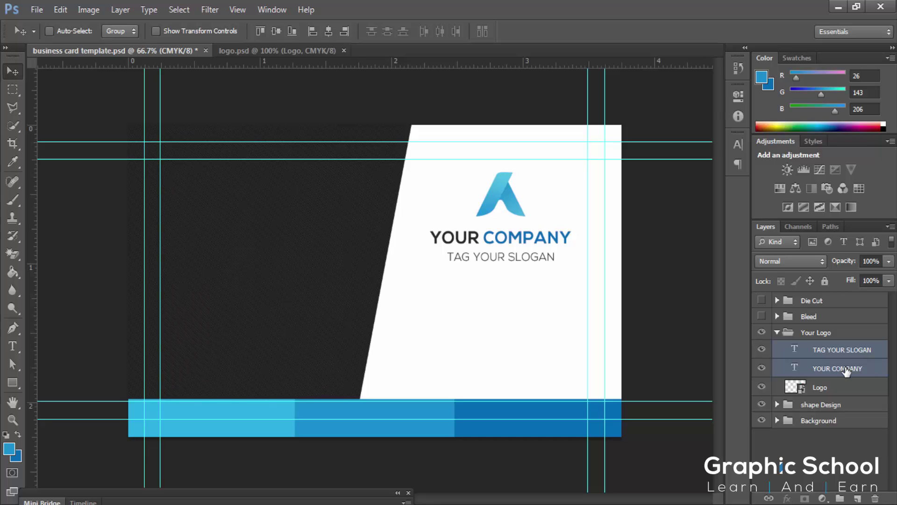
Step: Nudge only the YOUR COMPANY text down slightly to narrow its gap to the slogan
left_click(845, 370)
key("Down")
key("Down")
key("Down")
key("Down")
key("Down")
key("Down")
key("Down")
key("Down")
key("Down")
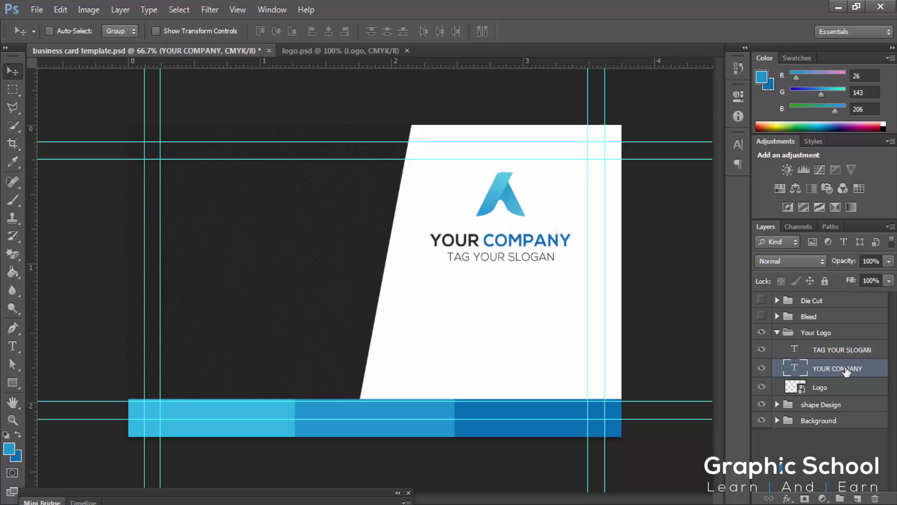
Step: Shift the company name and slogan up a little more as a pair to tighten the space beneath the logo
left_click(844, 350, "shift")
key("Up")
key("Up")
key("Up")
key("Up")
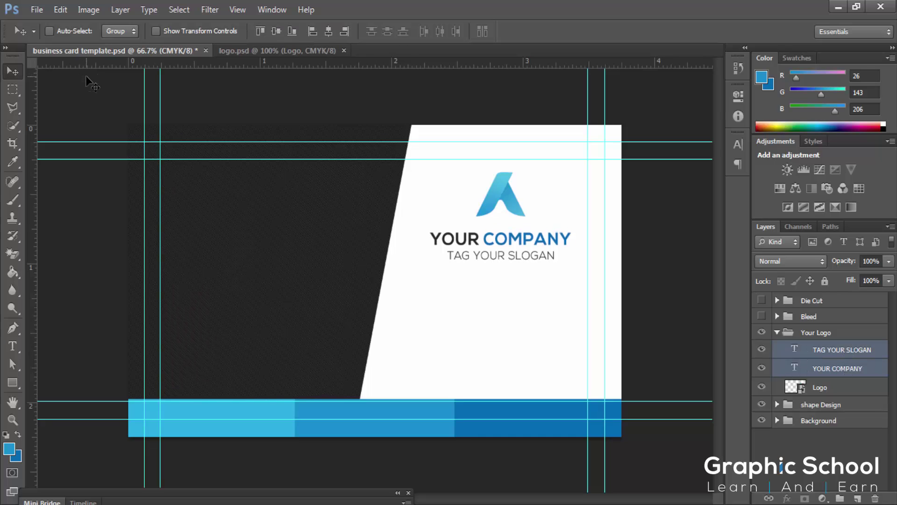
key("Up")
key("Up")
key("Up")
key("Up")
key("Up")
key("Up")
key("Up")
Step: Align the horizontal centres of the logo, the company name and the slogan
left_click(822, 386, "shift")
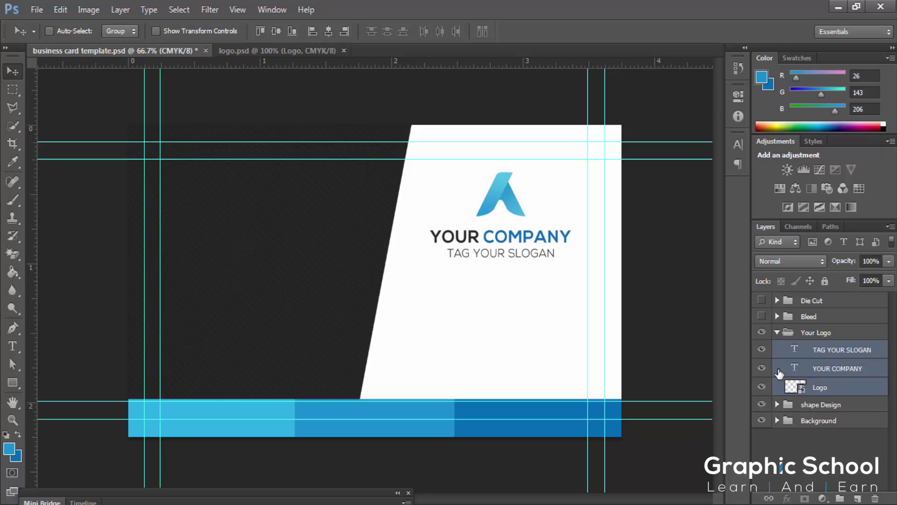
left_click(333, 32)
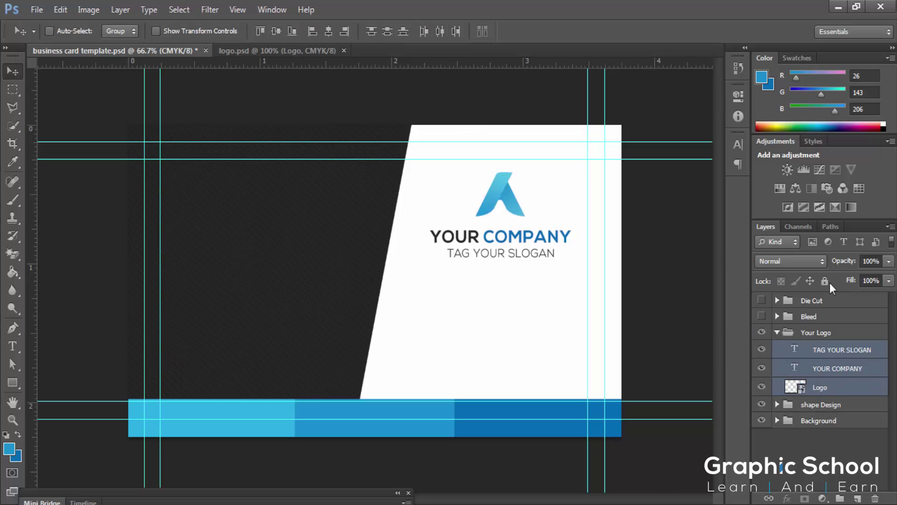
left_click(815, 334)
Step: Move the Logo layer to the top of the Your Logo group and group the two text layers below it
left_click_drag(826, 388, 840, 348)
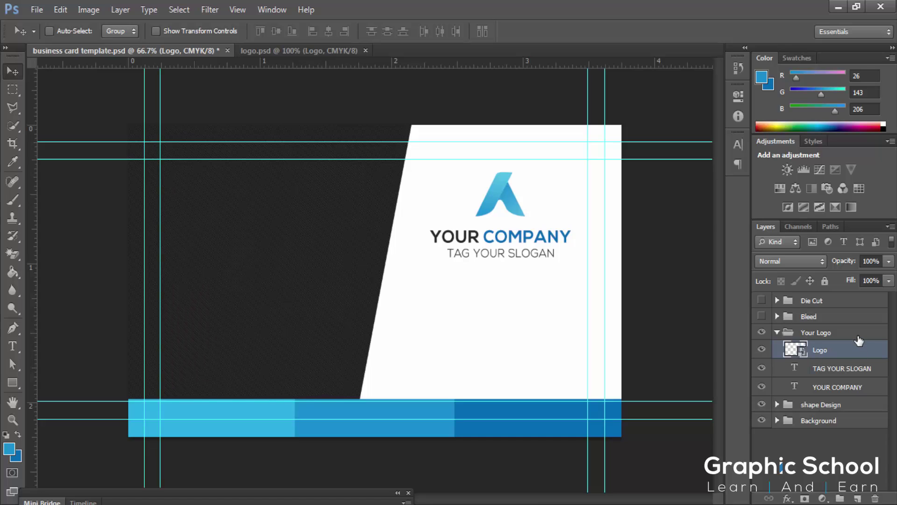
left_click(844, 372)
left_click(860, 391, "shift")
key("ctrl+g")
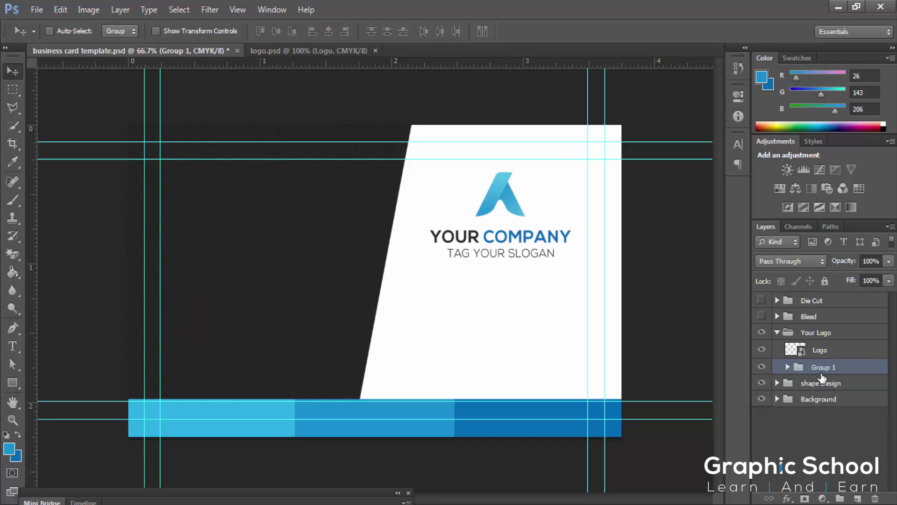
Step: Rename the group of text layers as Company Name & Tag and move it out of the Your Logo group to just below it
double_click(823, 368)
type("C")
key("BackSpace")
key("Caps_Lock")
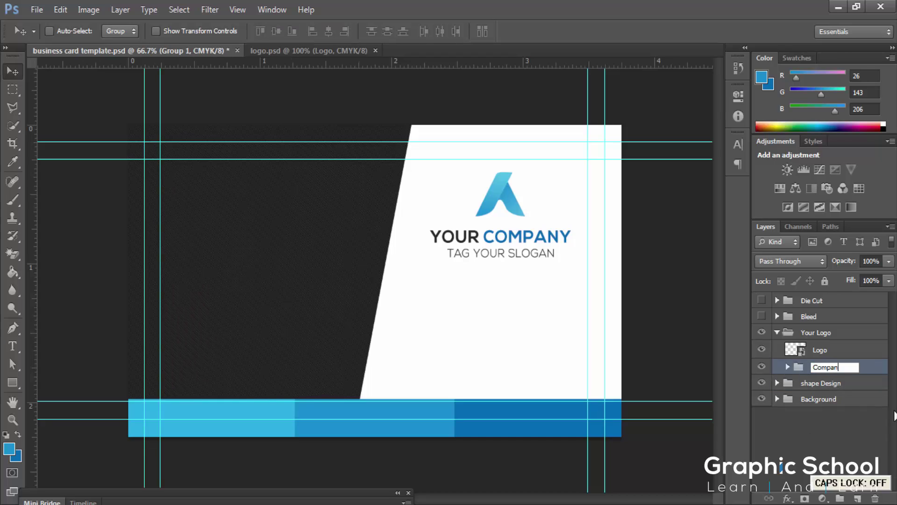
type("ompany ")
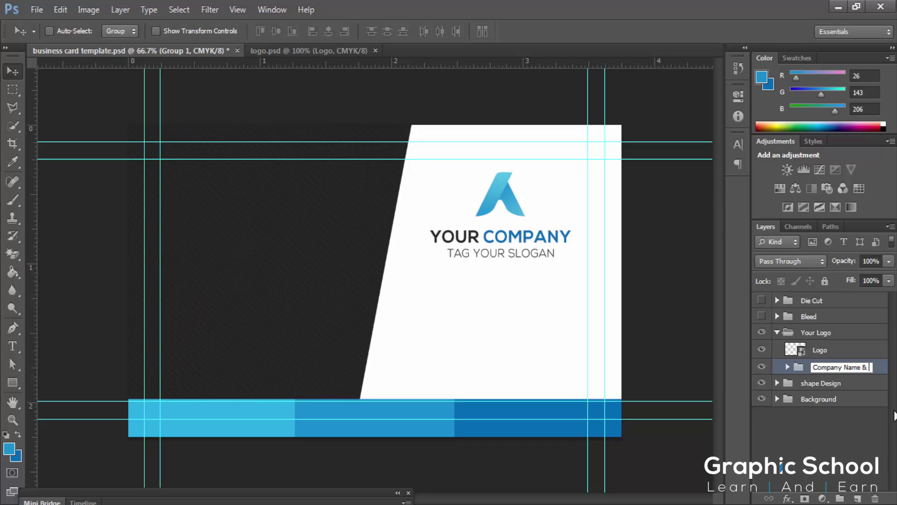
type("Name & Tag")
key("Return")
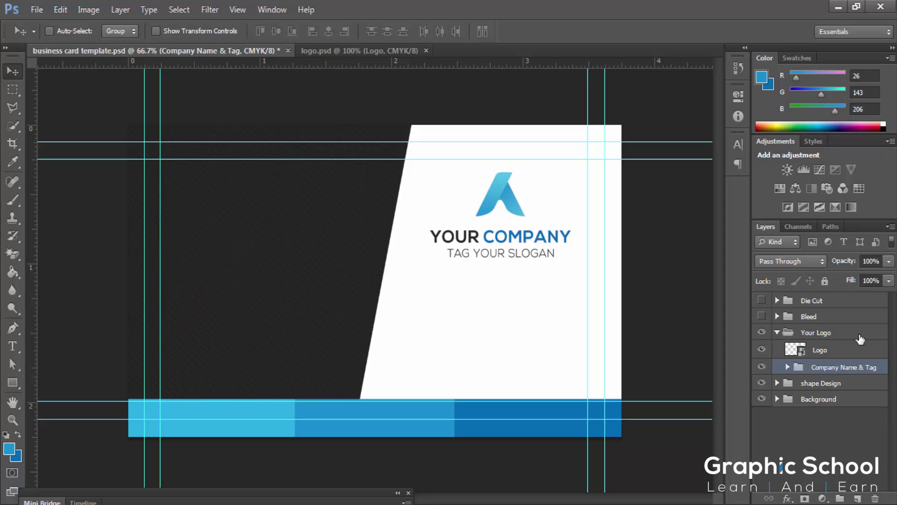
mouse_move(826, 369)
left_mouse_down()
mouse_move(822, 333)
mouse_move(781, 340)
mouse_move(834, 358)
mouse_move(836, 372)
left_mouse_up()
left_click(775, 350)
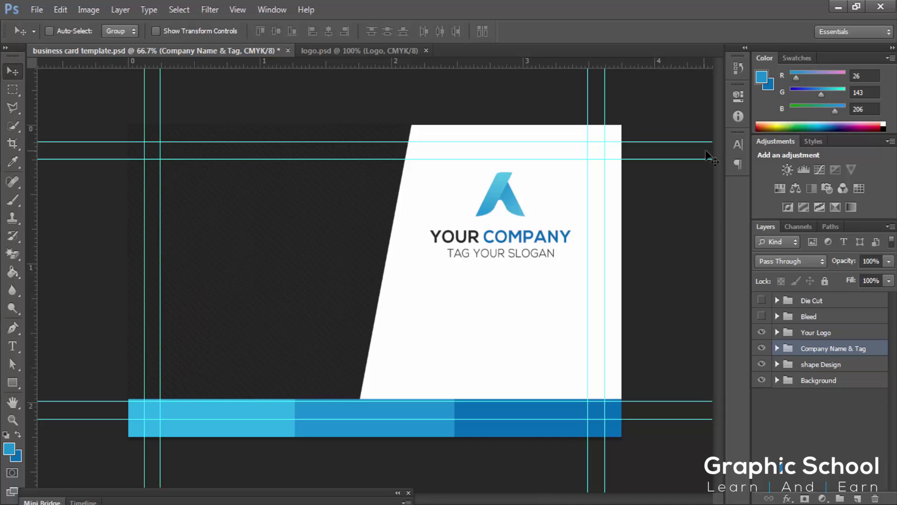
Step: Open qr.psb from the Icon folder and place the same file in that document as a new qr layer
left_click(838, 7)
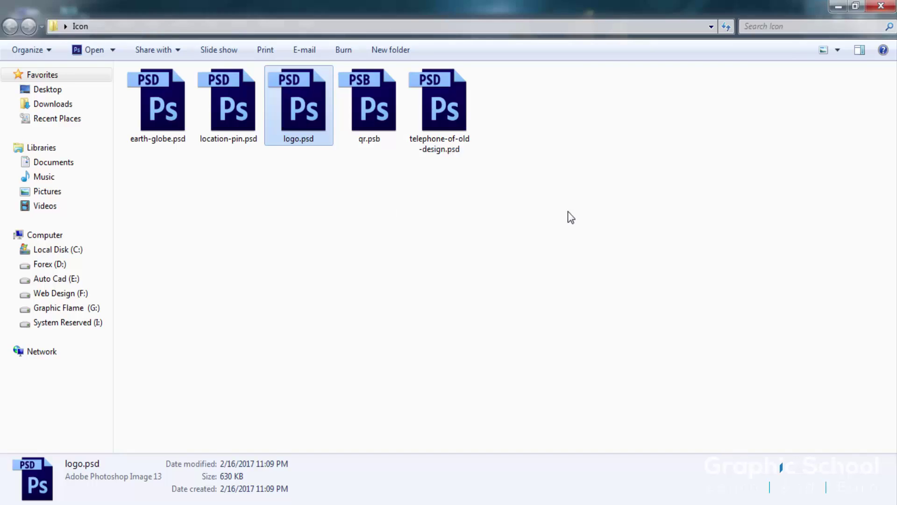
double_click(369, 112)
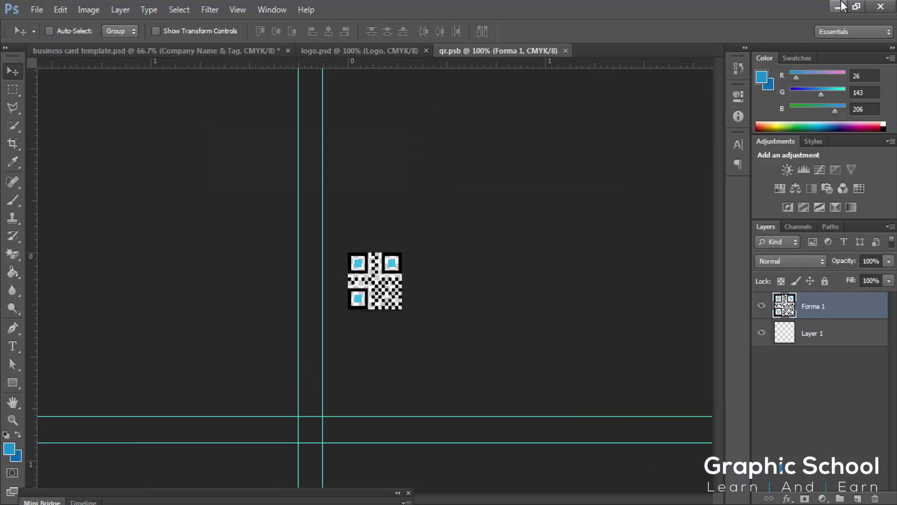
left_click(838, 7)
left_click_drag(382, 118, 419, 439)
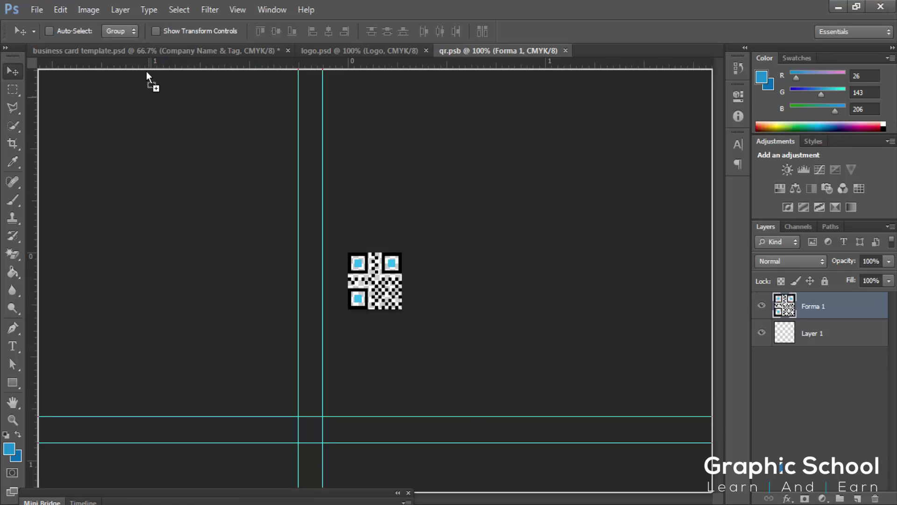
left_click_drag(450, 295, 450, 296)
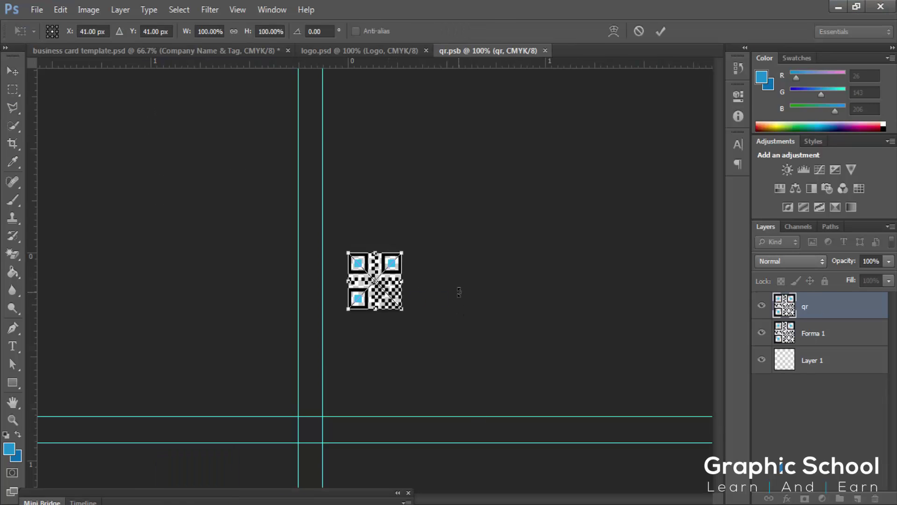
key("Return")
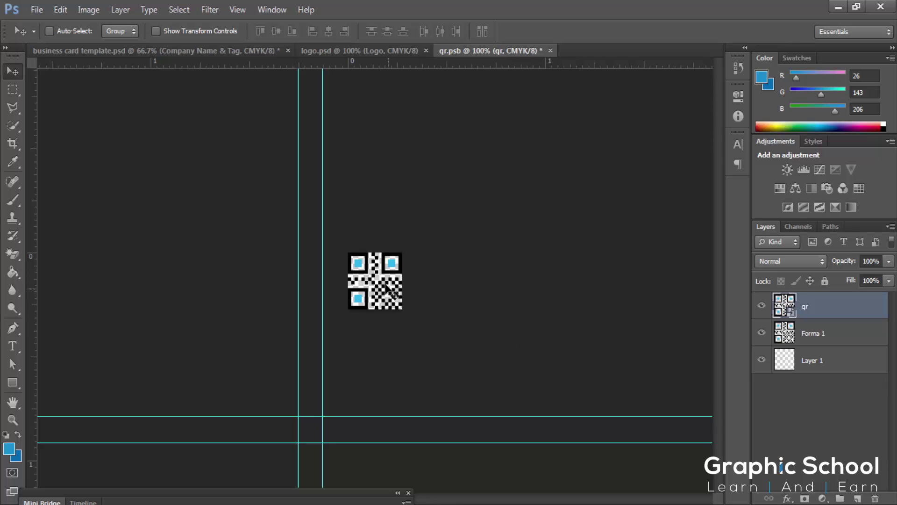
Step: Move the placed QR code onto the white part of the business card below the slogan and group it as qr code
left_click_drag(386, 289, 513, 336)
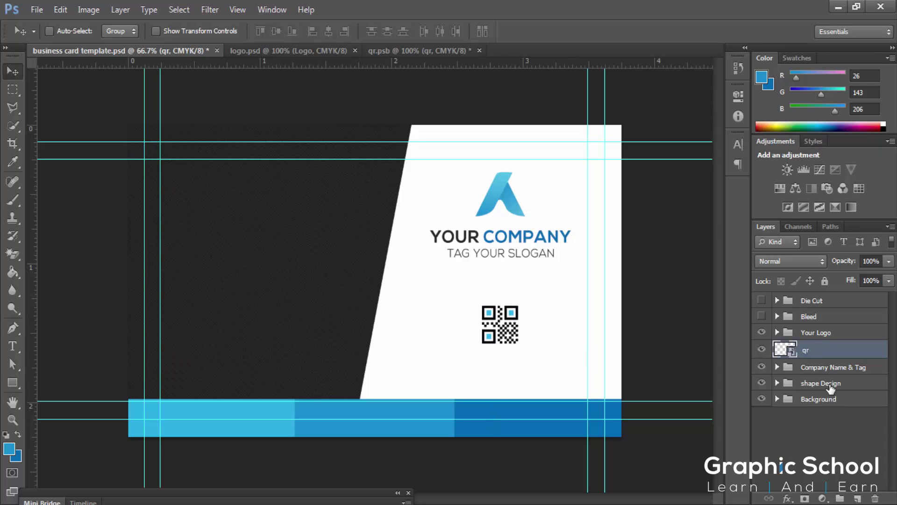
key("ctrl+g")
double_click(813, 348)
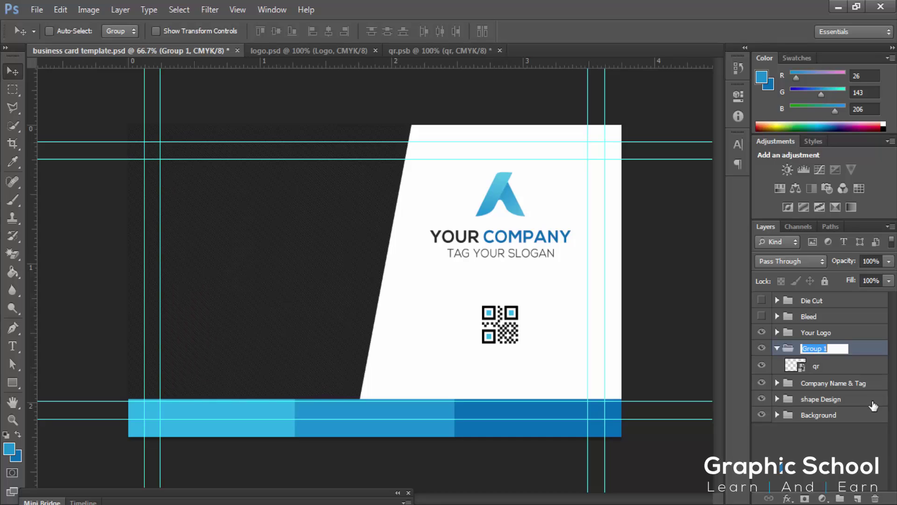
type("qr code")
key("Return")
Step: Rasterize the qr layer and convert it back to a smart object
left_click(831, 366)
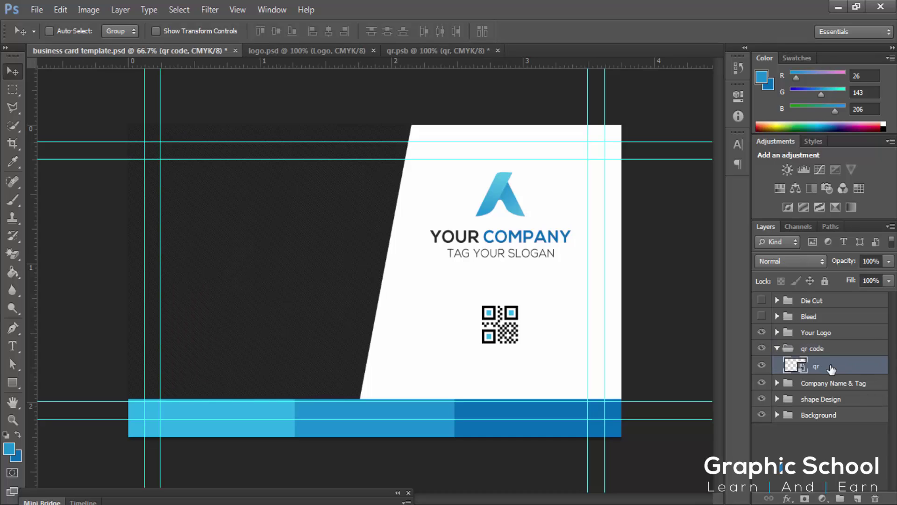
right_click(831, 367)
left_click(731, 162)
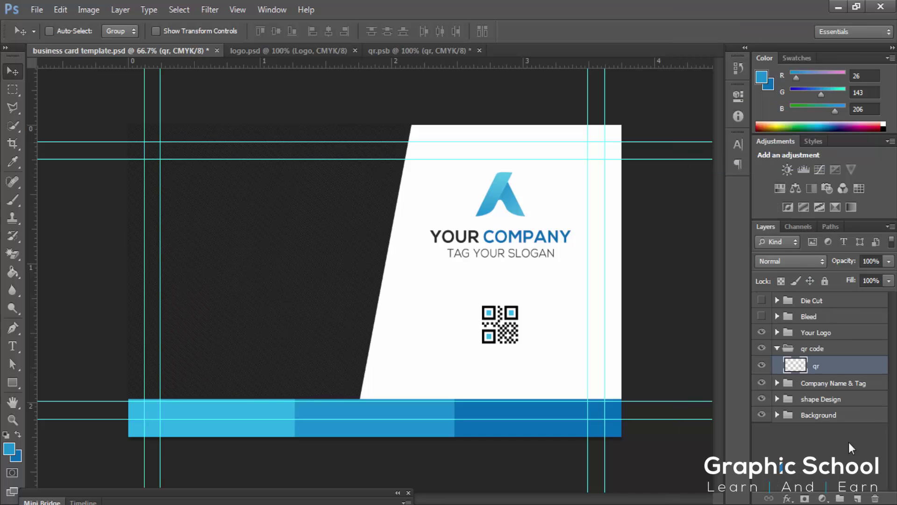
right_click(826, 369)
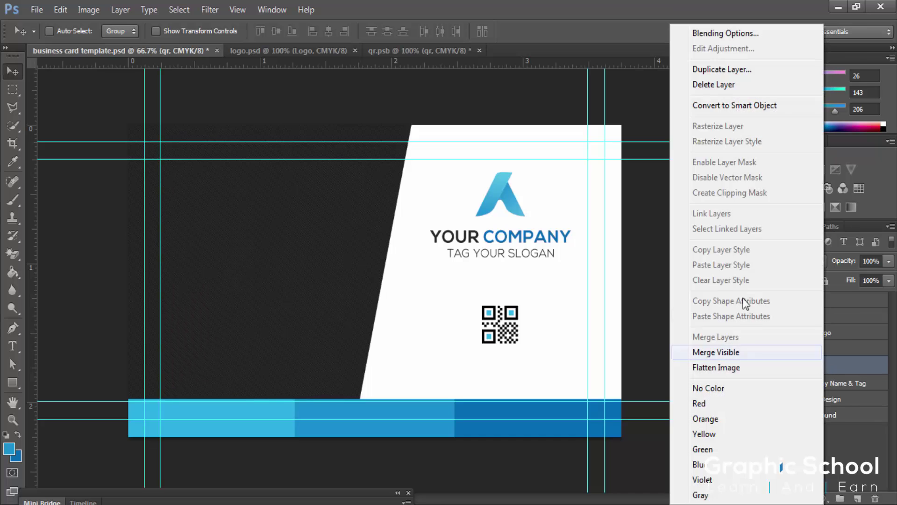
left_click(741, 106)
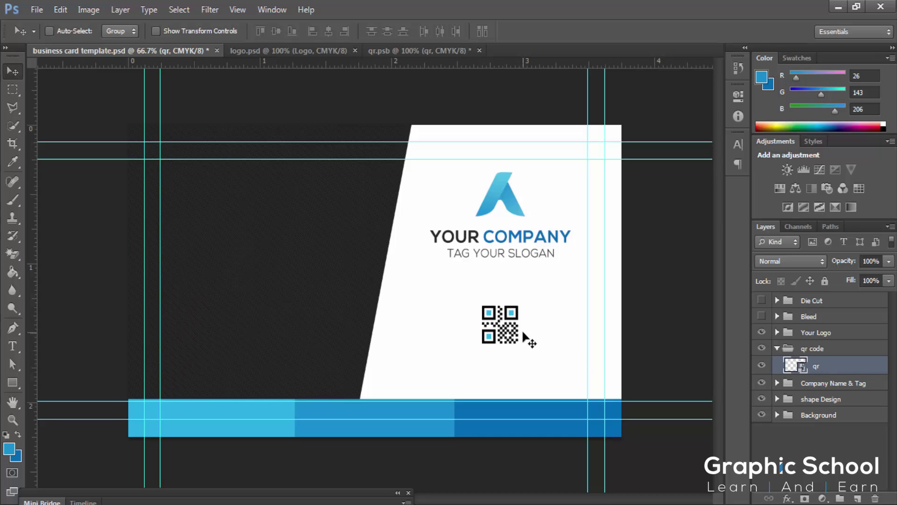
Step: Move the QR code up slightly and draw a 117 px square outline with the Rectangle tool overlapping it
left_click_drag(518, 332, 519, 330)
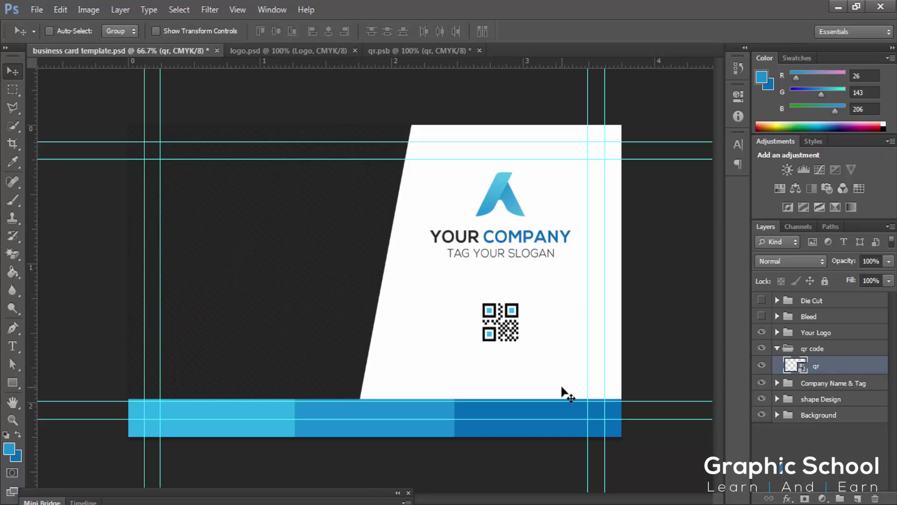
left_click(12, 383)
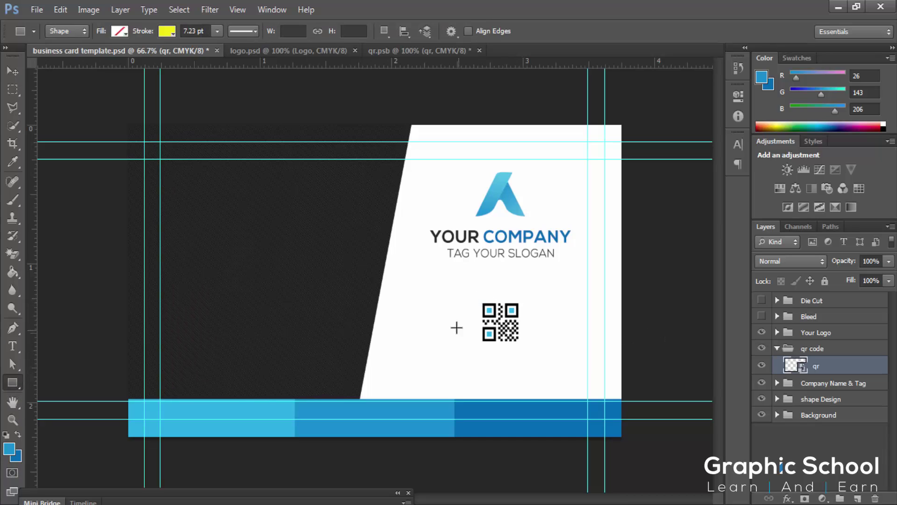
left_click_drag(471, 297, 499, 324)
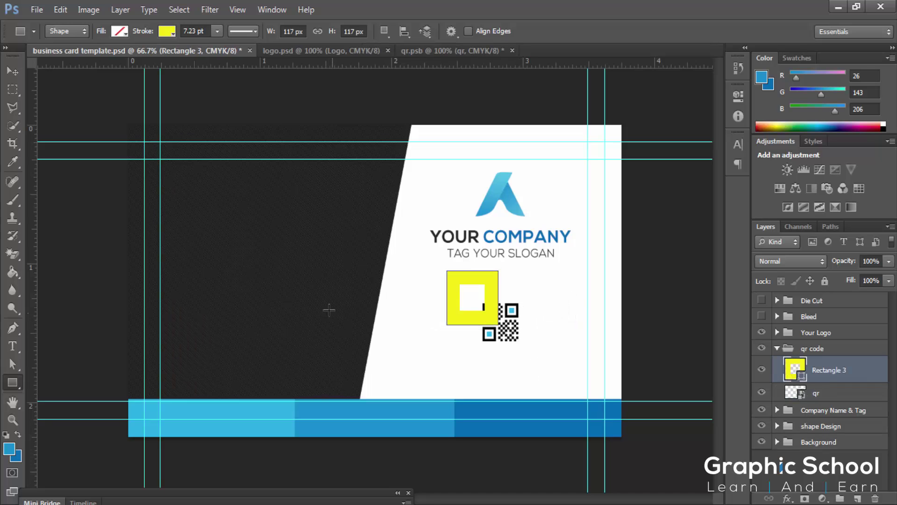
Step: Set the square's stroke width to 4 pt and move the square so it frames the QR code
left_click(169, 33)
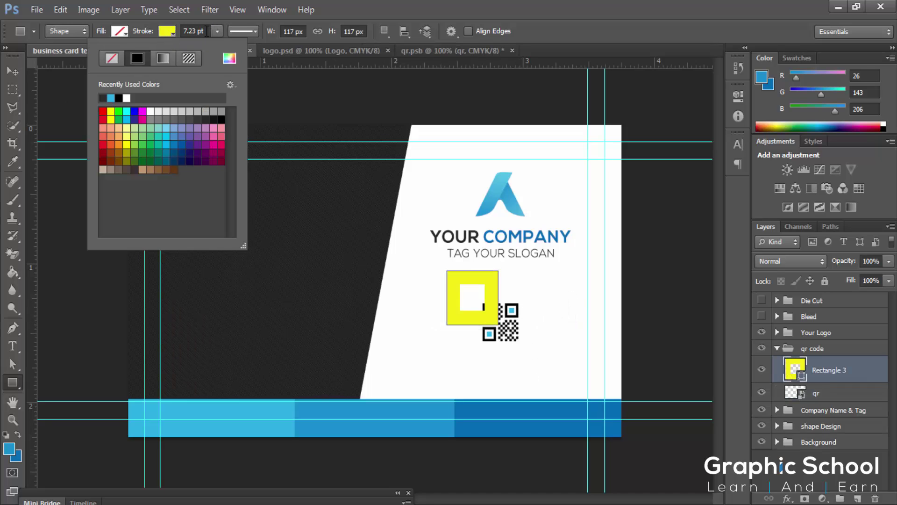
left_click_drag(207, 31, 171, 33)
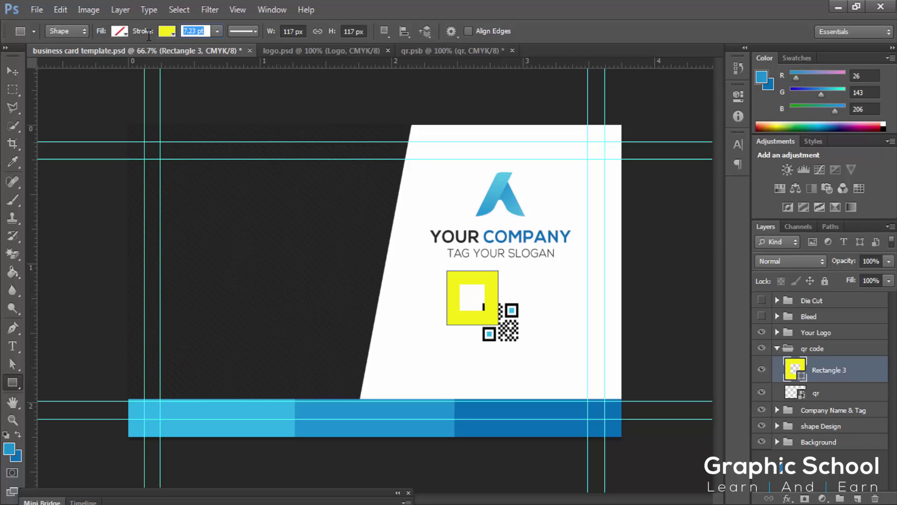
type("4")
key("Return")
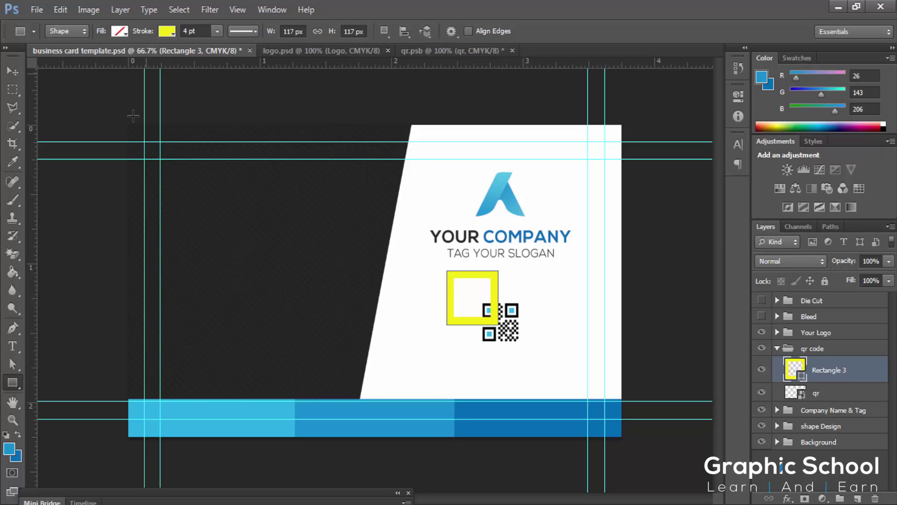
key("v")
left_click_drag(466, 287, 493, 313)
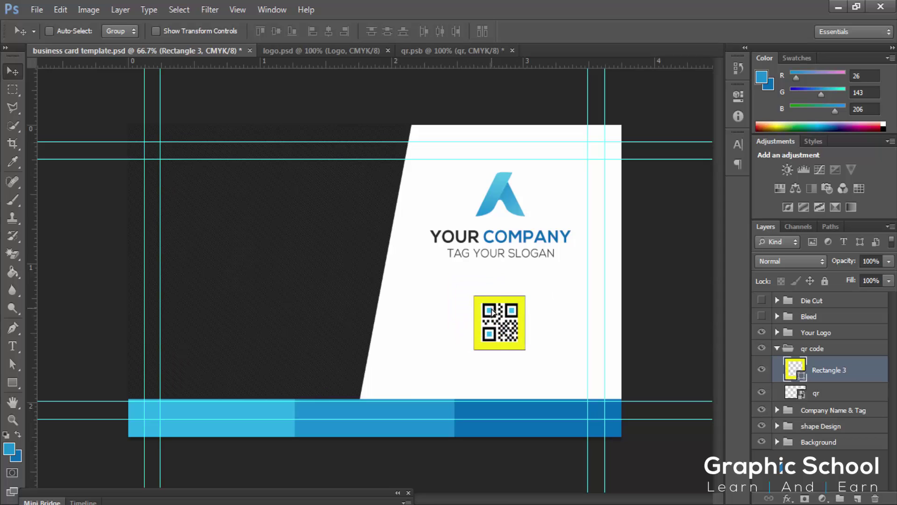
Step: Try to recolour the frame through its layer's solid colour, using the light blue sampled from the QR code
double_click(803, 374)
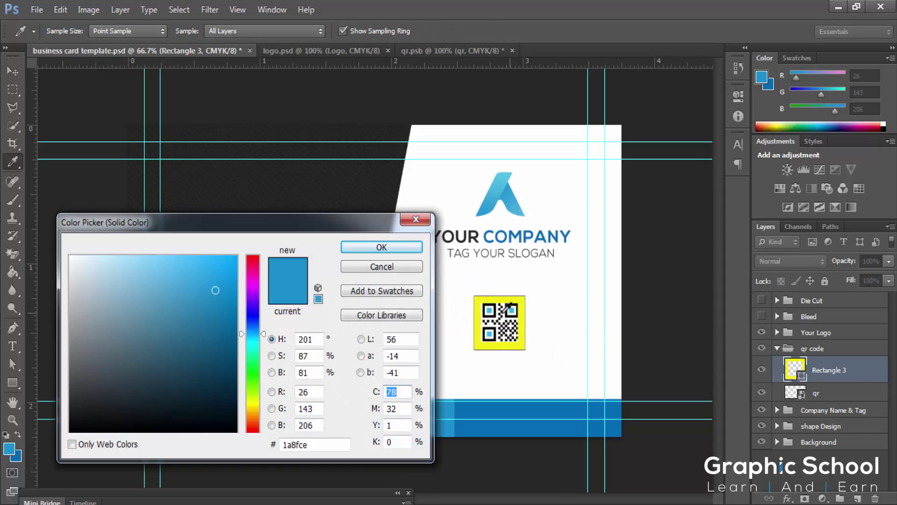
left_click(489, 310)
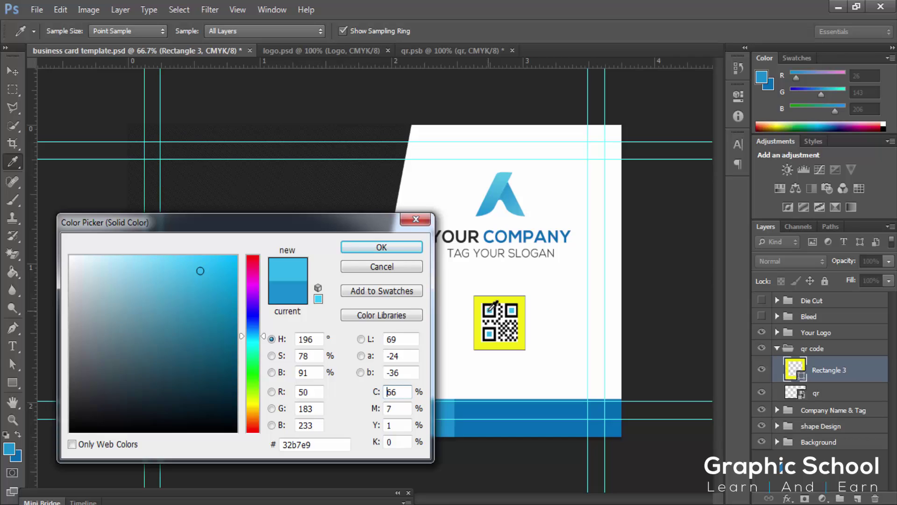
left_click(378, 247)
Step: Set the frame's stroke to the light blue sampled from the QR code and its stroke width to 2 pt
left_click(12, 382)
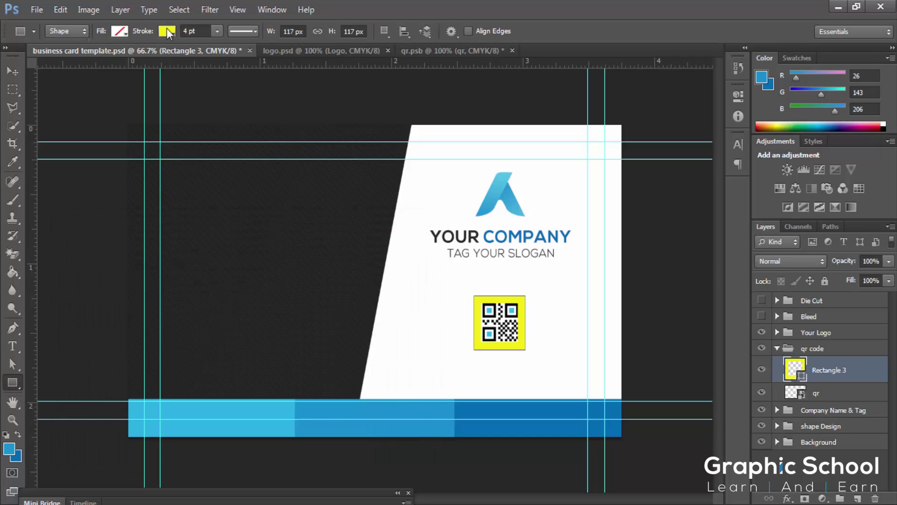
left_click(168, 30)
left_click(228, 59)
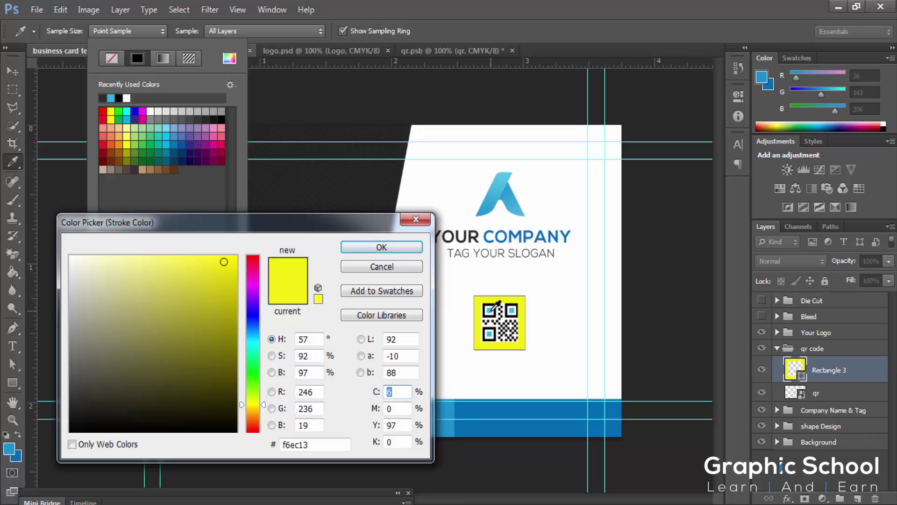
left_click(493, 309)
left_click(402, 248)
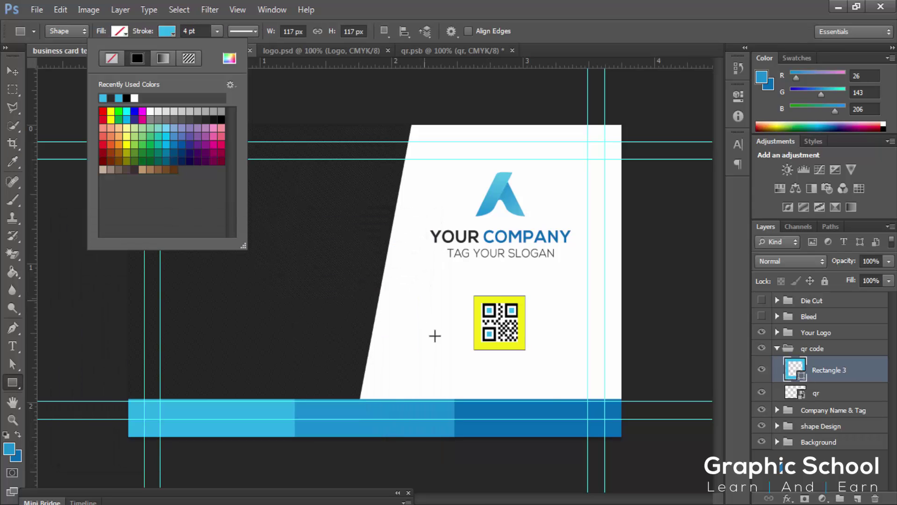
left_click(195, 30)
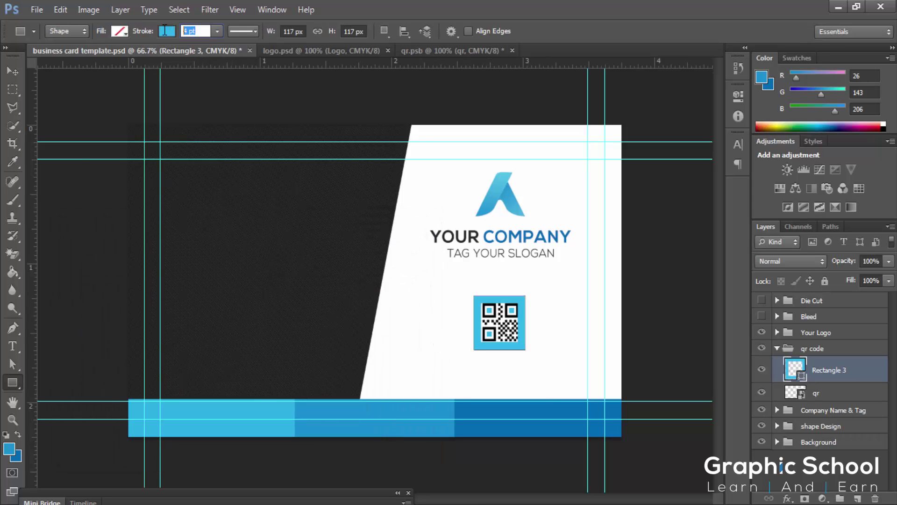
key("Return")
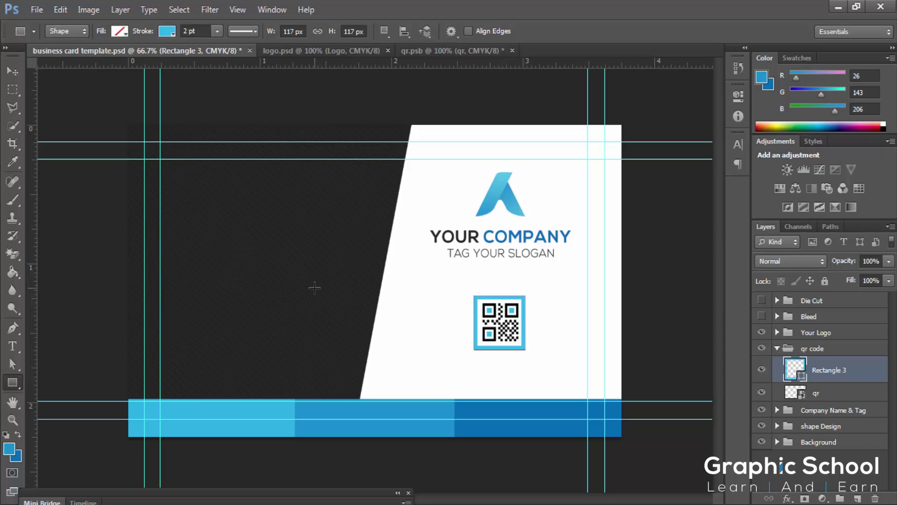
Step: Nudge the blue frame slightly so it sits centred around the QR code
key("v")
key("Right")
key("Right")
key("Right")
key("Right")
key("Right")
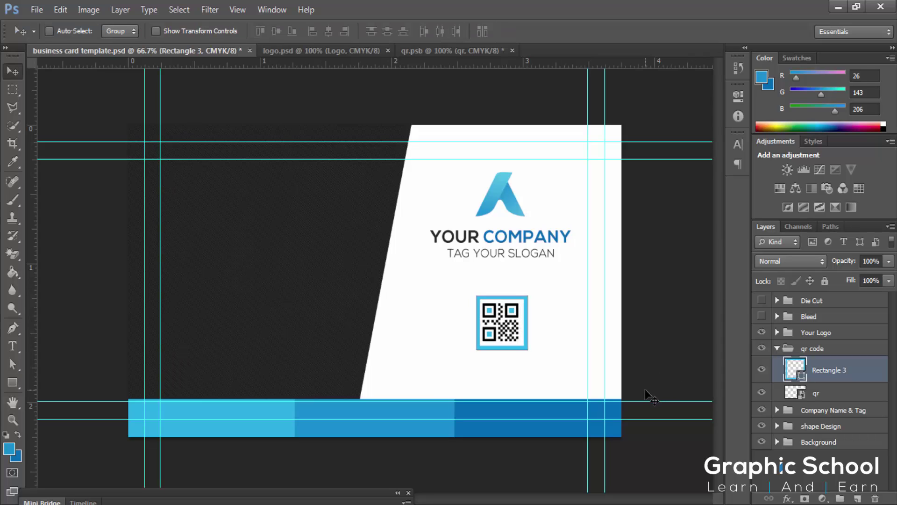
key("Up")
key("Left")
key("Left")
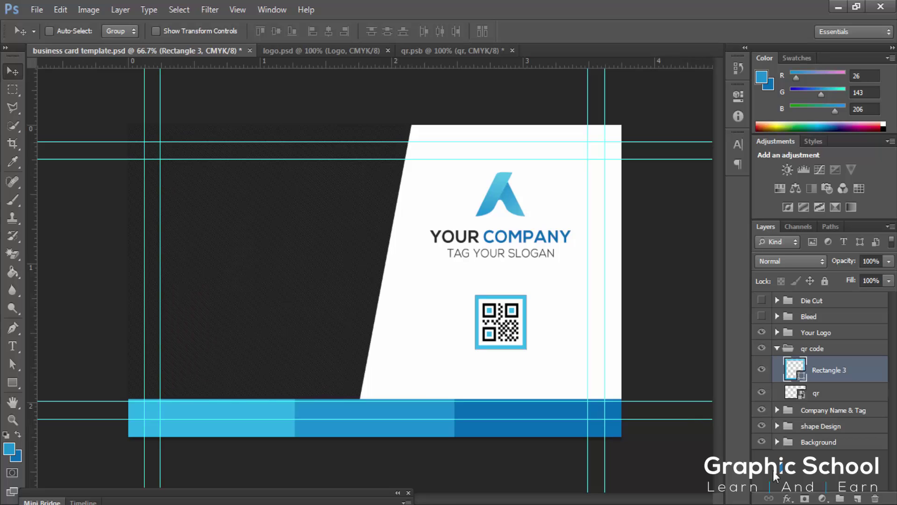
Step: Move the frame layer below the qr layer, then put it in its own collapsed group named back shape
left_click_drag(837, 371, 825, 389)
key("ctrl+g")
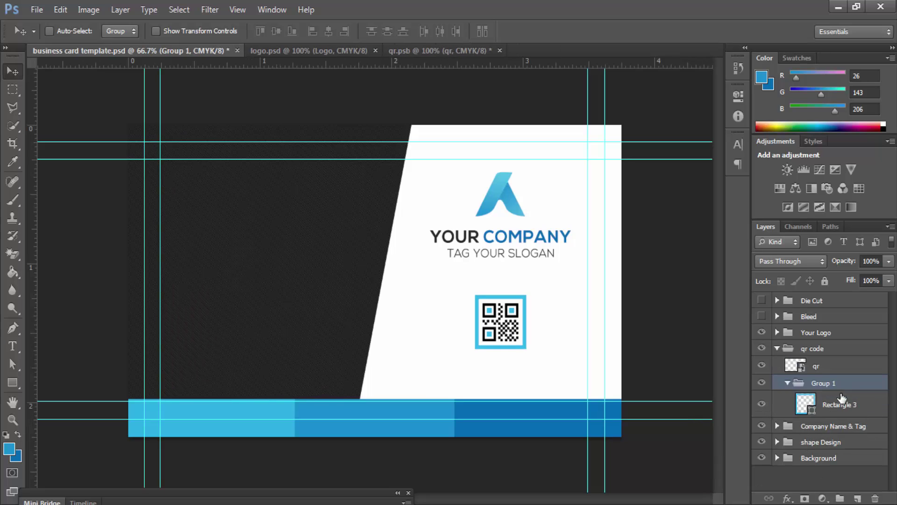
double_click(825, 387)
type("back")
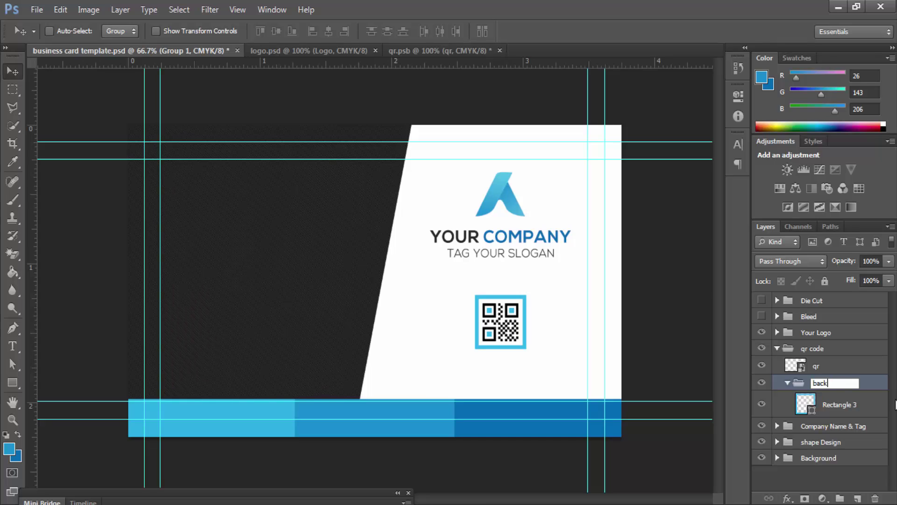
type(" shape")
key("Return")
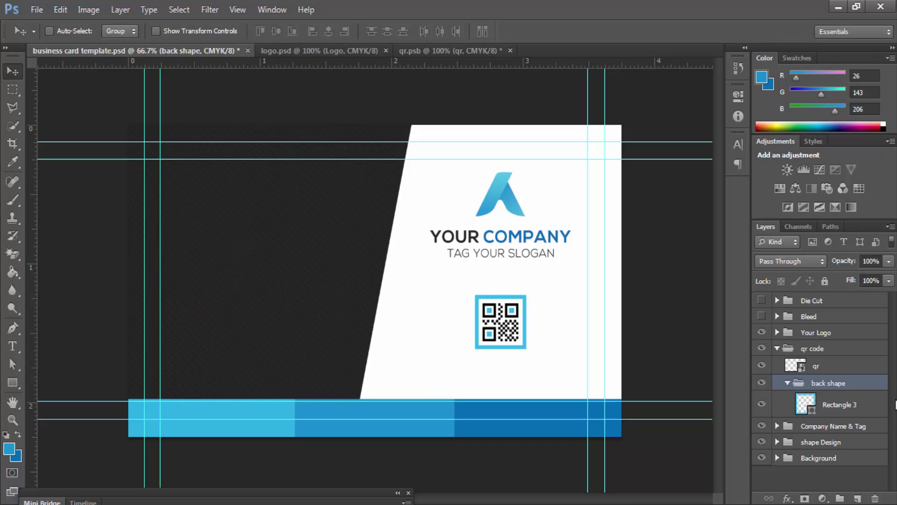
left_click(787, 382)
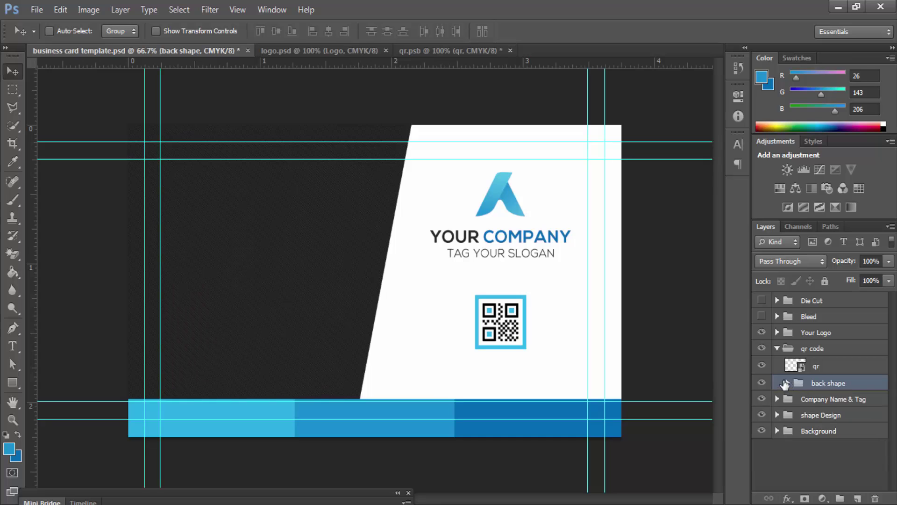
Step: Collapse the qr code group and create a group named Name & Information directly above the shape Design group
left_click(755, 367)
left_click(756, 367)
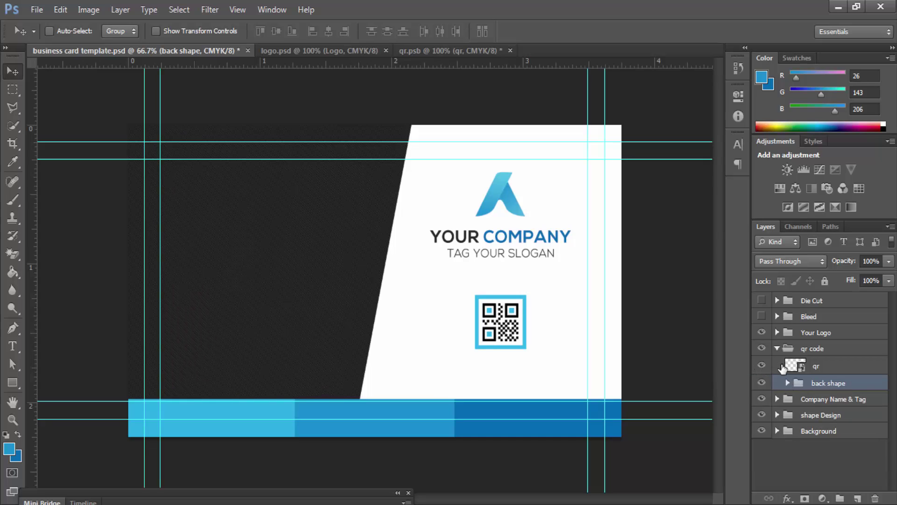
left_click(776, 348)
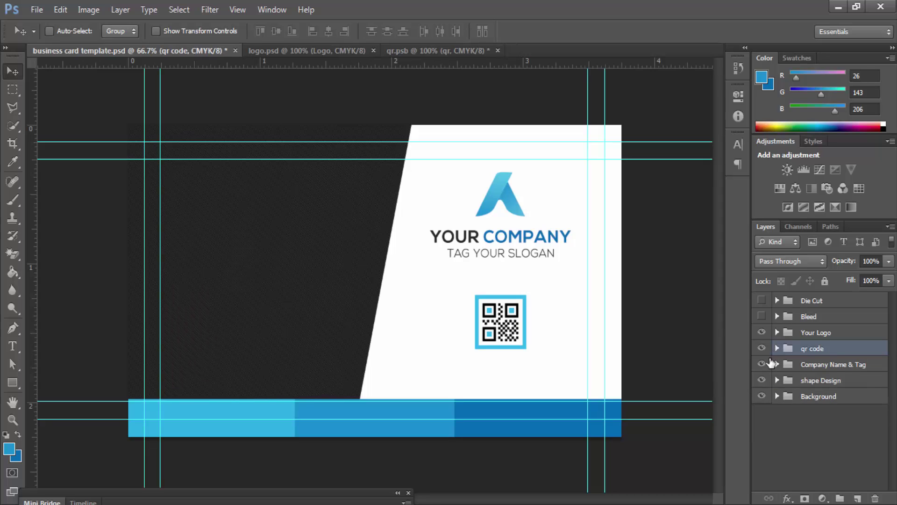
left_click(762, 363)
left_click(839, 498)
left_click_drag(826, 346, 827, 397)
double_click(813, 380)
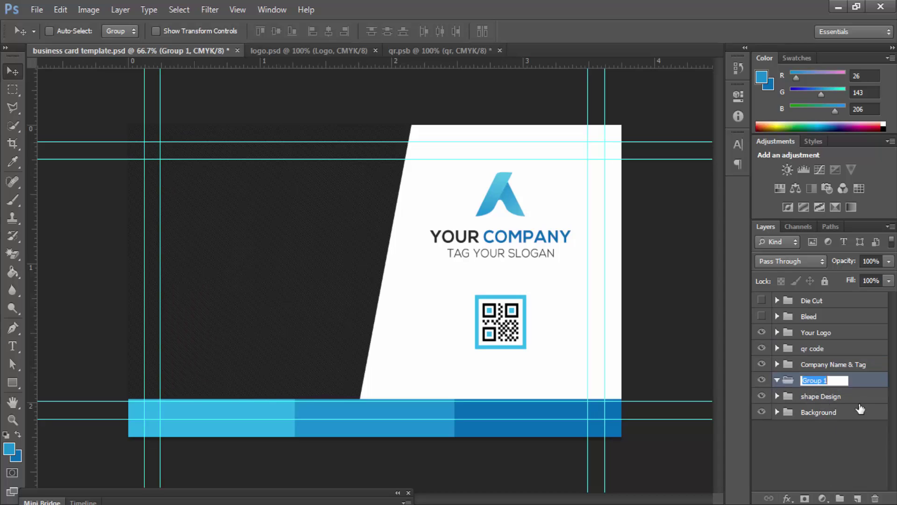
type("Name & Information")
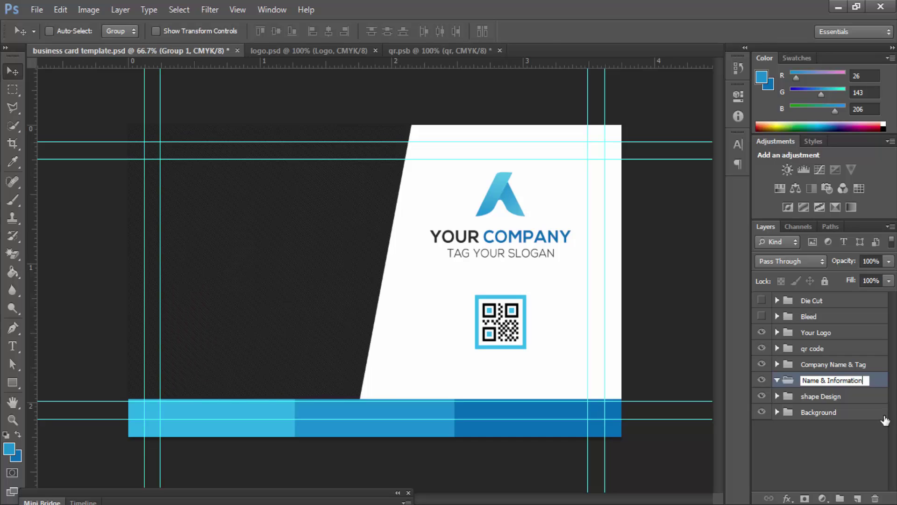
key("Return")
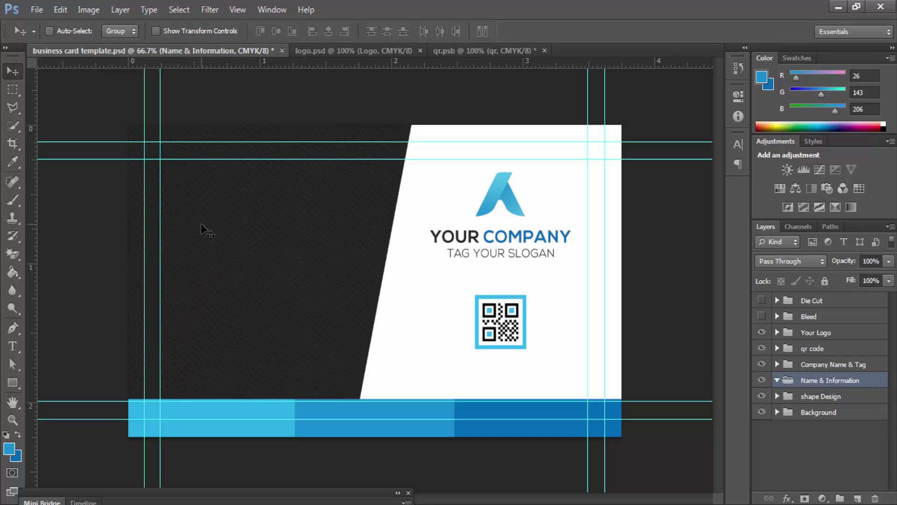
Step: Draw a narrow #1a8fce rectangle without stroke, about 18 by 102 px, at the dark panel's upper-left inner guide corner
left_click(13, 382)
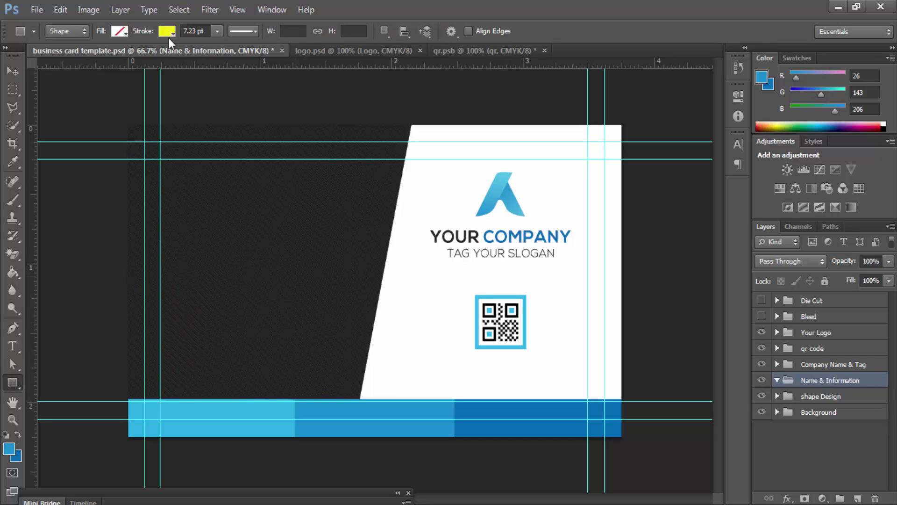
left_click(167, 30)
left_click(113, 64)
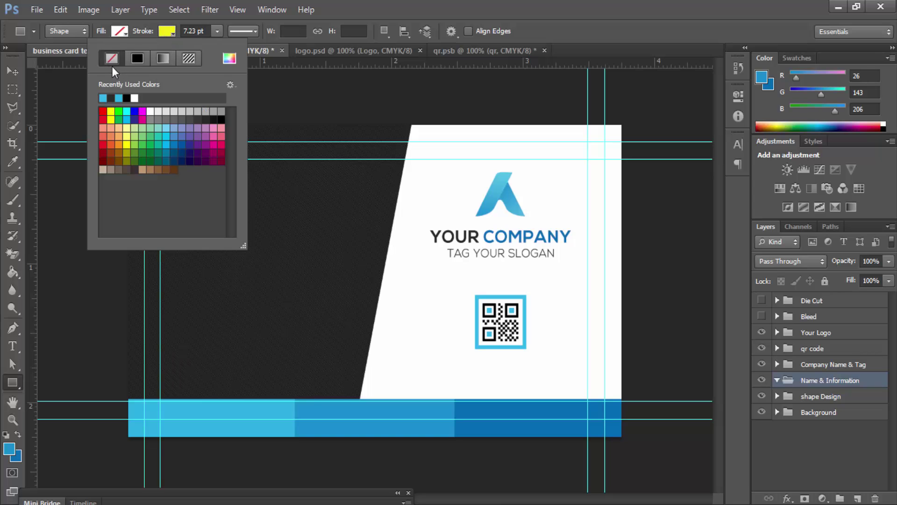
left_click(120, 32)
left_click(182, 58)
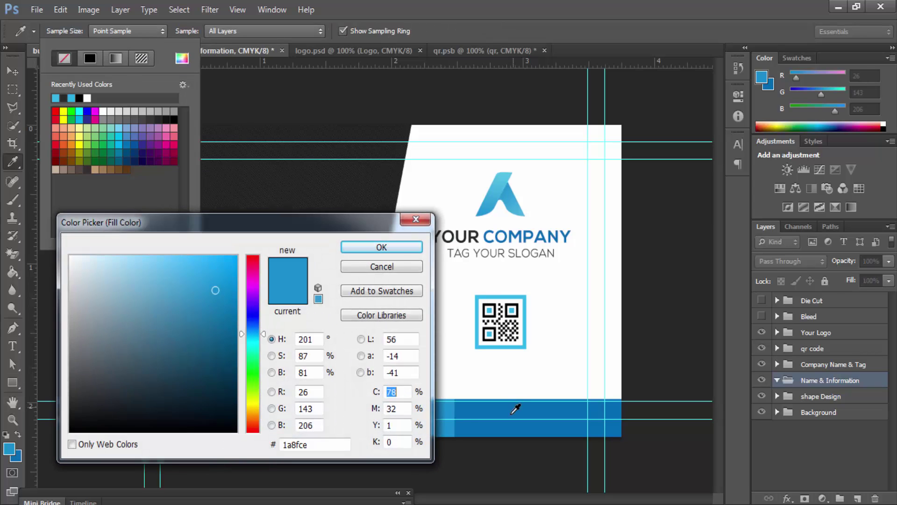
left_click(391, 248)
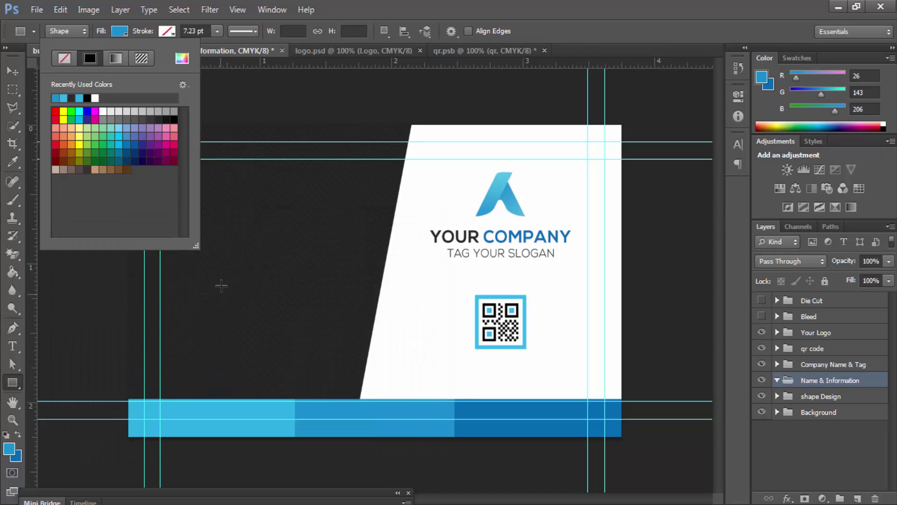
left_click(166, 30)
left_click(166, 30)
left_click(131, 35)
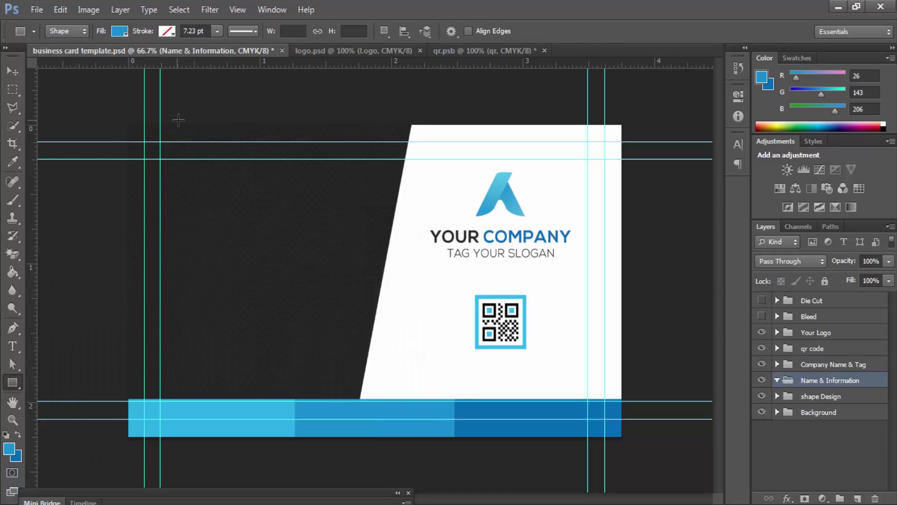
left_click_drag(161, 160, 169, 207)
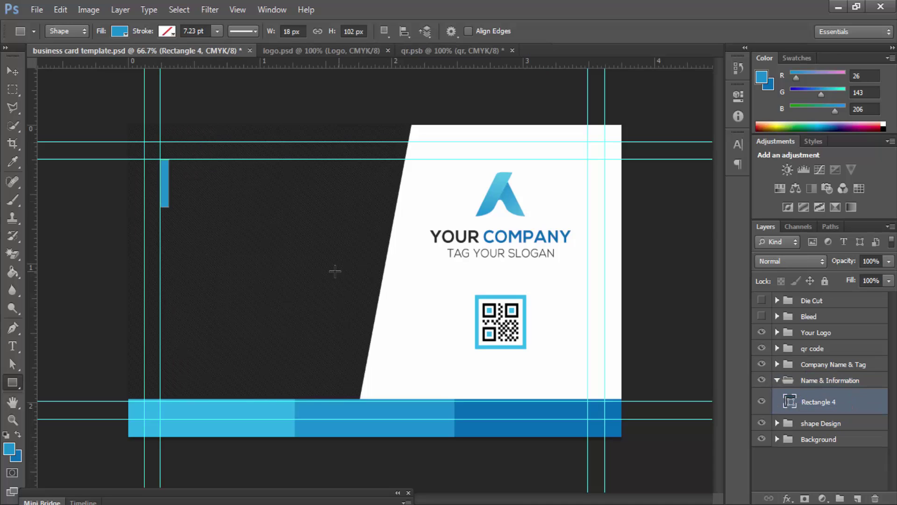
key("t")
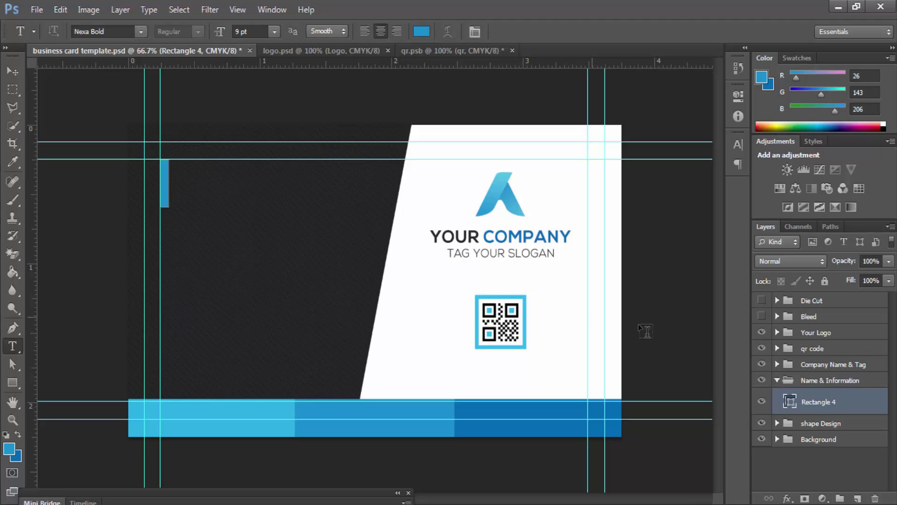
left_click_drag(829, 407, 827, 422)
left_click(821, 382)
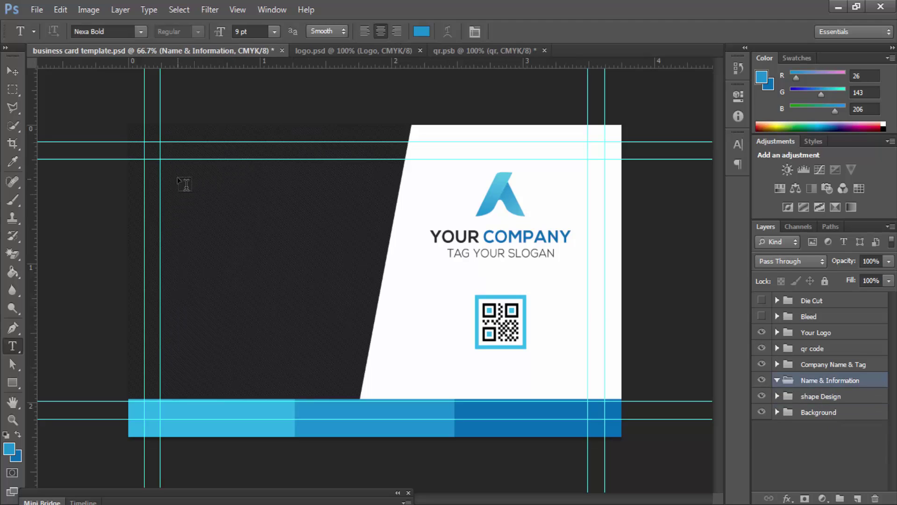
key("ctrl+z")
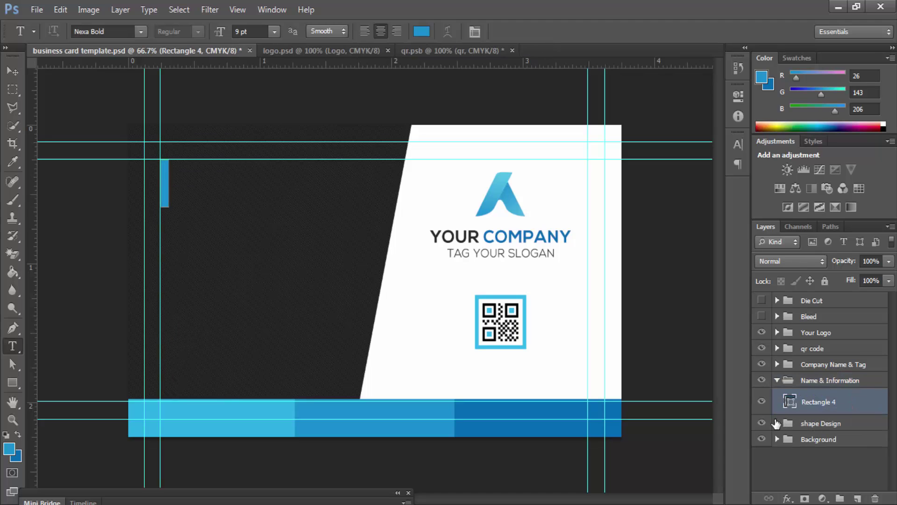
Step: Move the new blue bar's layer into the shape Design group and collapse that group
left_click(777, 423)
left_click_drag(819, 406, 815, 425)
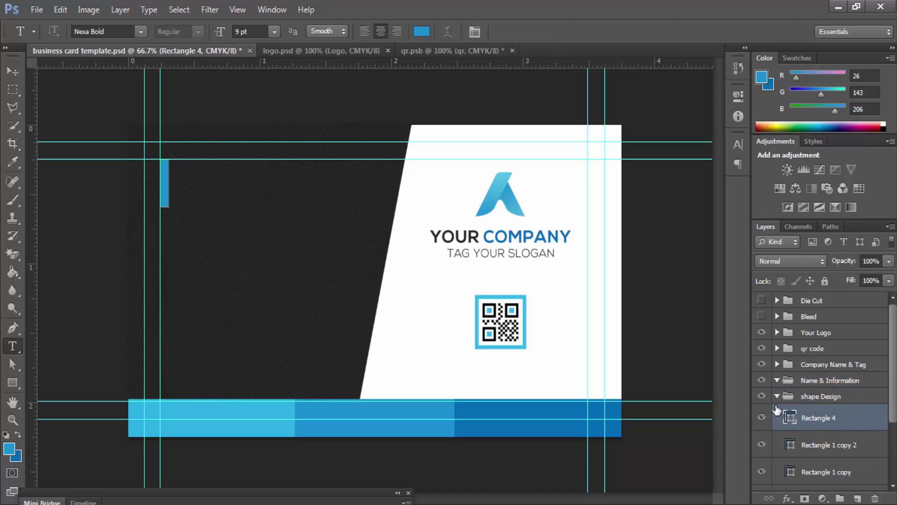
left_click(777, 397)
Step: In the Name & Information group, add the cardholder's full name in capitals as blue 9 pt Nexa Bold text beside the blue bar
left_click(807, 383)
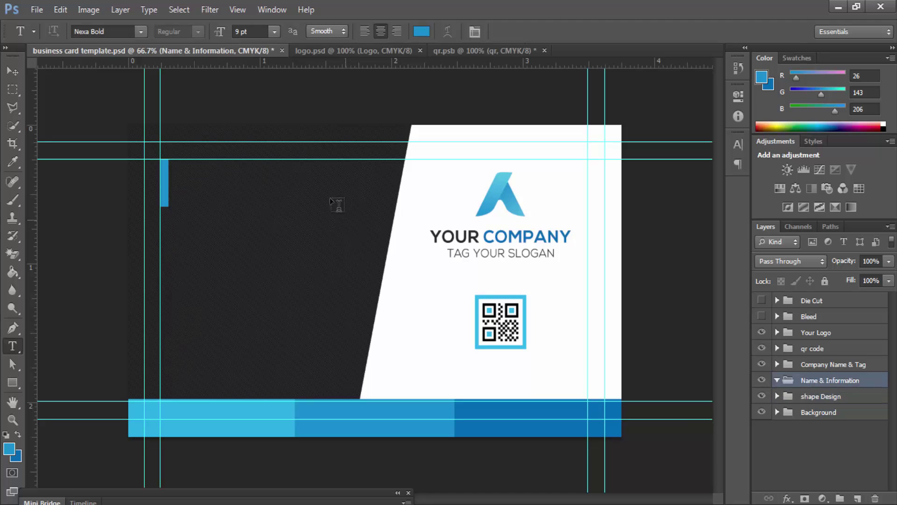
left_click(201, 181)
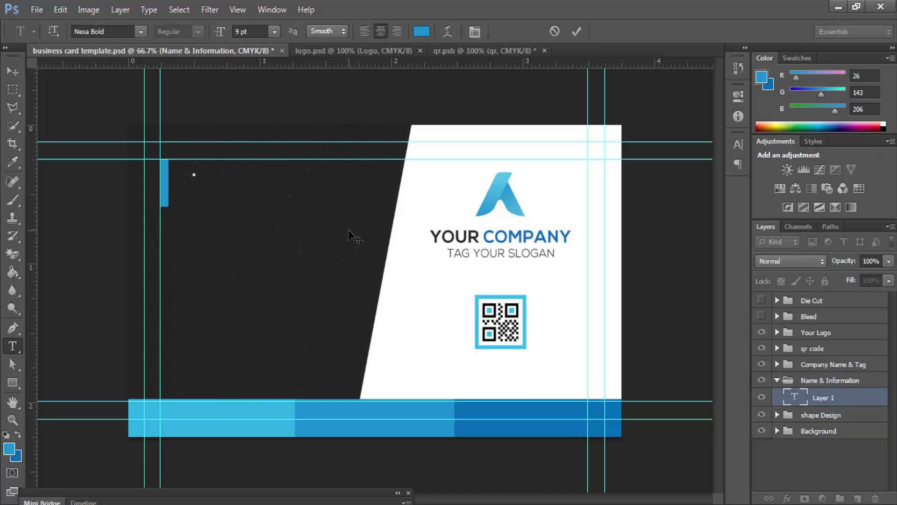
key("Caps_Lock")
type("MICH")
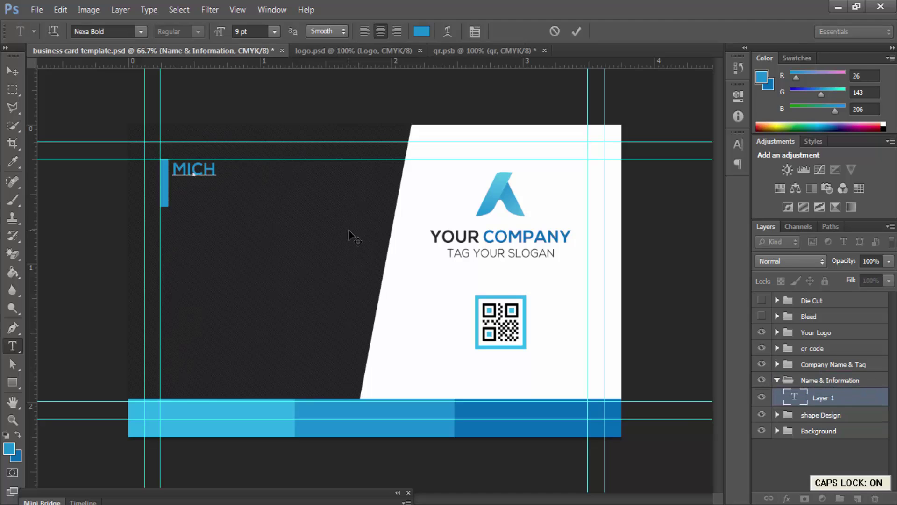
type("EL SMITH")
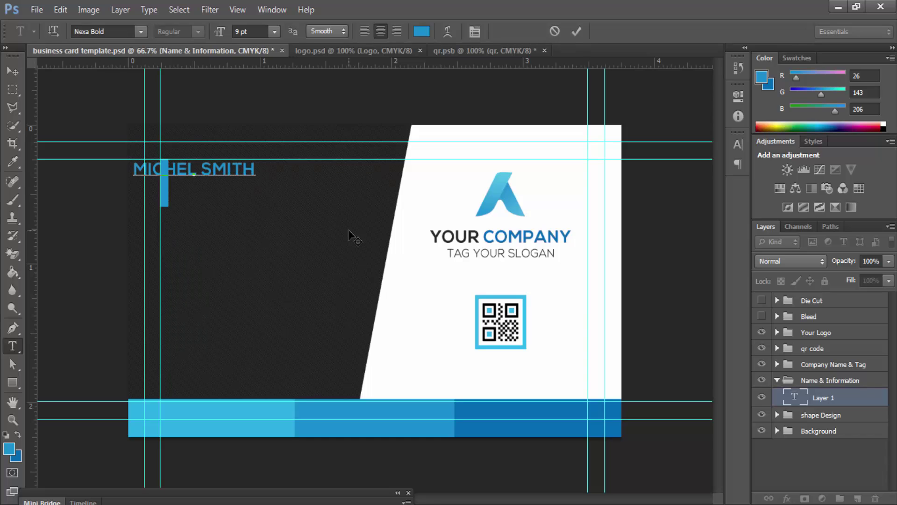
left_click(7, 68)
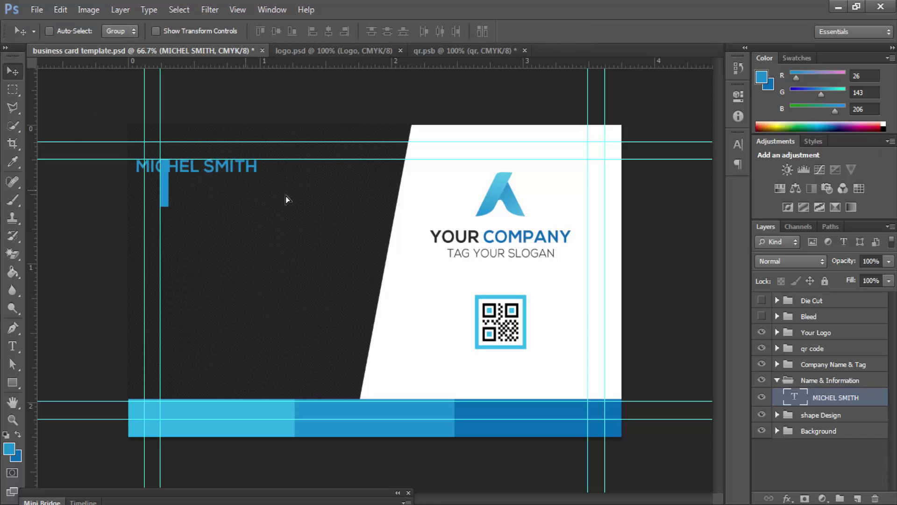
left_click_drag(233, 198, 275, 198)
Step: Recolour the first name white, leaving the surname blue
key("t")
left_click_drag(237, 171, 165, 170)
key("Escape")
left_click_drag(237, 171, 173, 170)
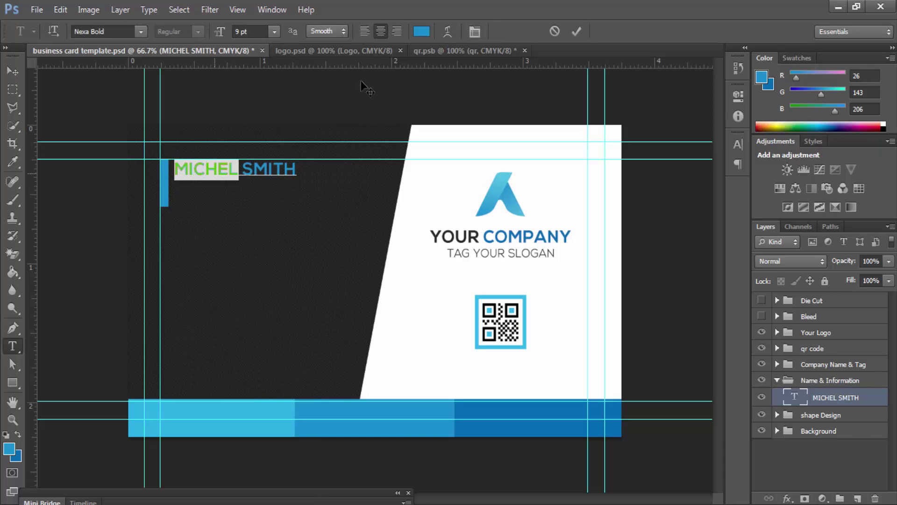
left_click(422, 31)
left_click(71, 256)
left_click(382, 247)
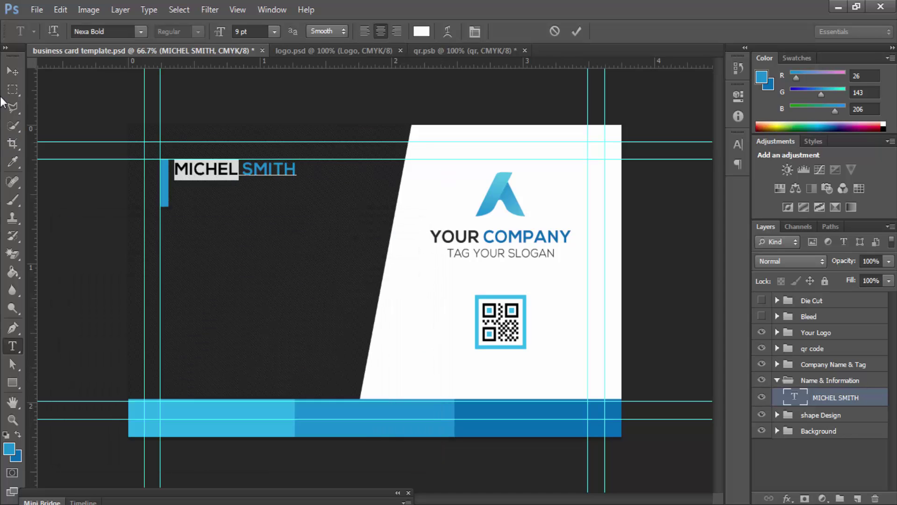
left_click(13, 70)
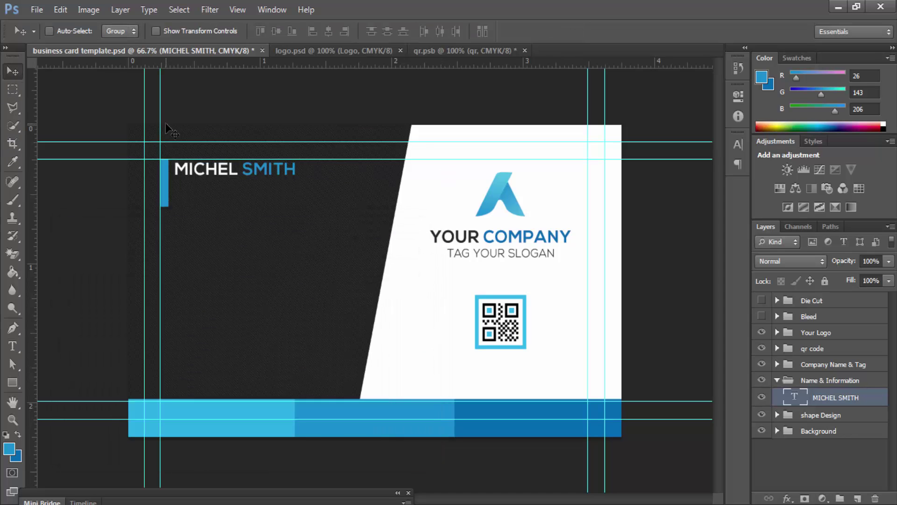
Step: Nudge the name text slightly away from the blue bar and duplicate it directly below
key("Right")
key("Right")
key("Right")
key("Right")
key("Right")
key("Right")
key("Right")
key("Right")
key("Right")
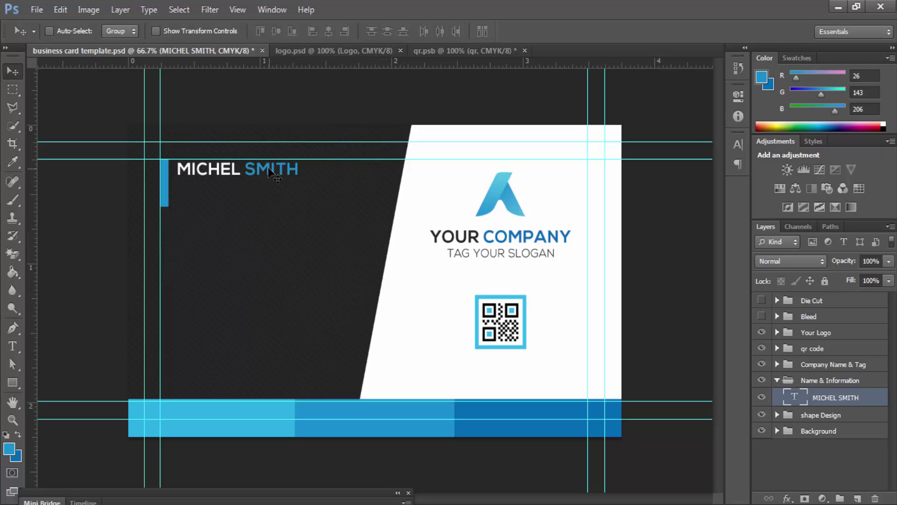
left_click_drag(268, 184, 271, 190)
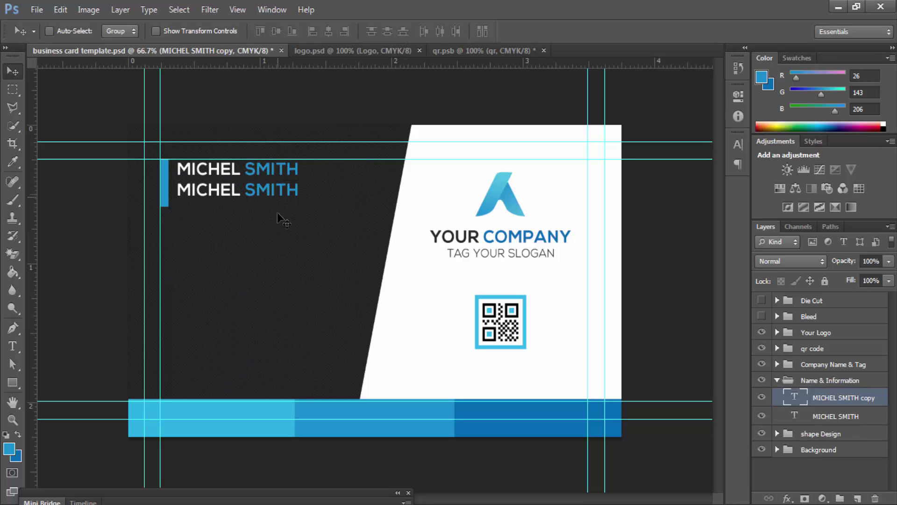
key("t")
left_click(257, 204)
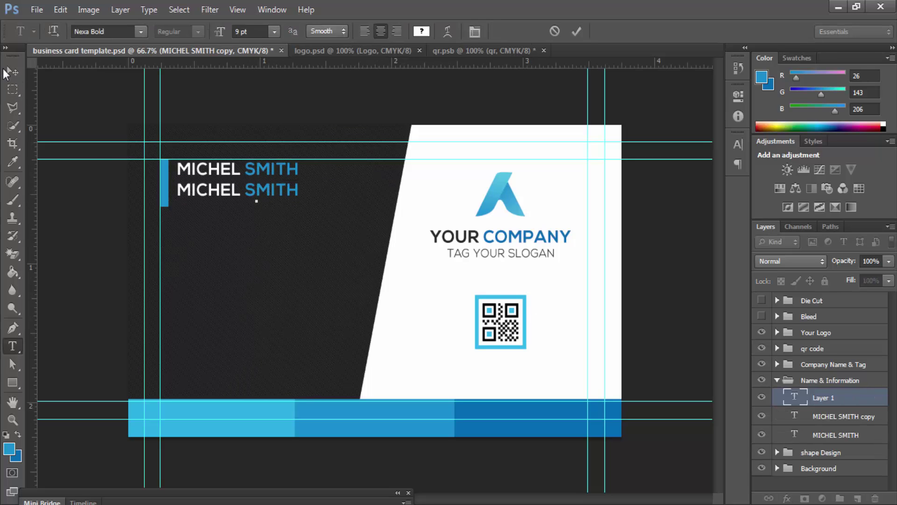
left_click(18, 70)
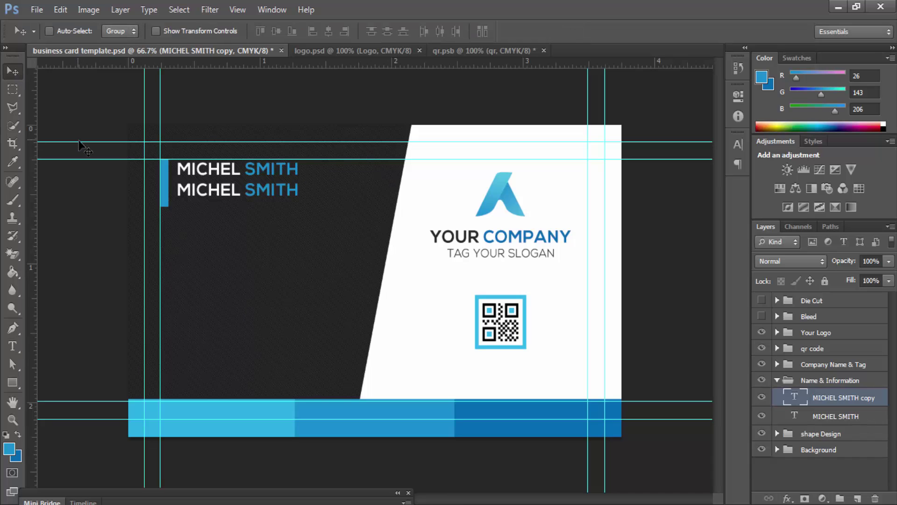
Step: Change the font of the duplicated name line to Nexa Light
key("t")
left_click(238, 192)
key("ctrl+a")
left_click(139, 37)
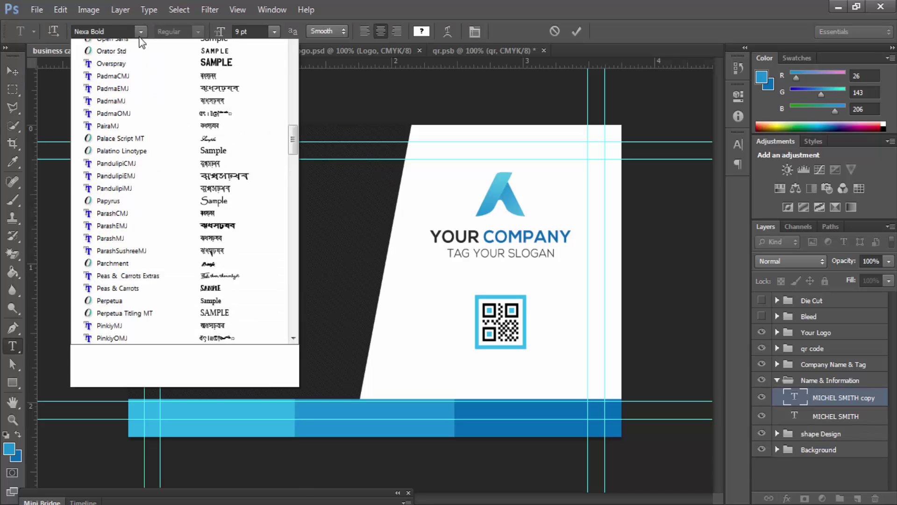
scroll(140, 47, "up", 4)
left_click(125, 52)
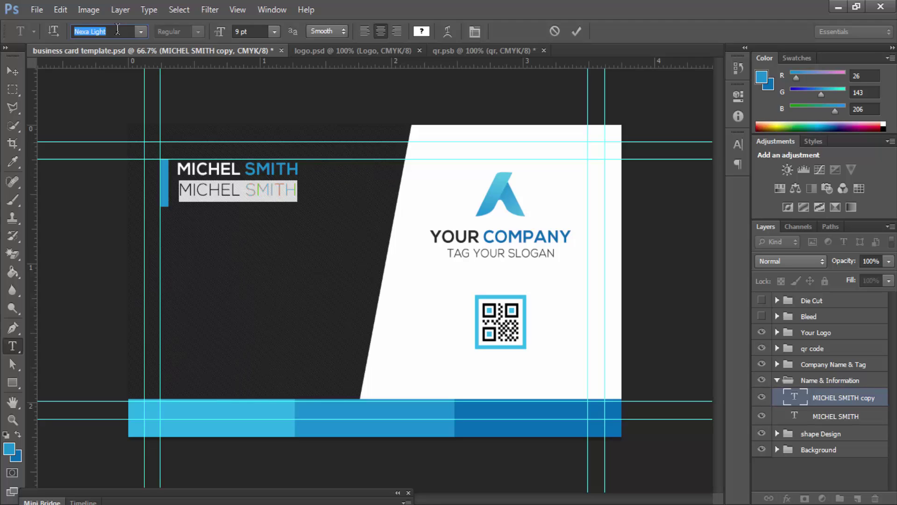
Step: Try the Gabriola font on the duplicated line, then return it to Nexa Light
type("G")
key("BackSpace")
type("Gabriola")
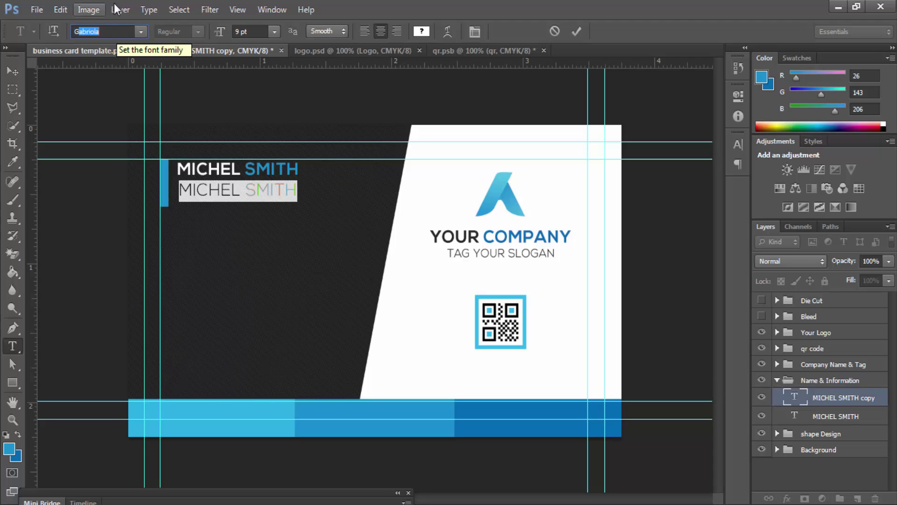
key("Return")
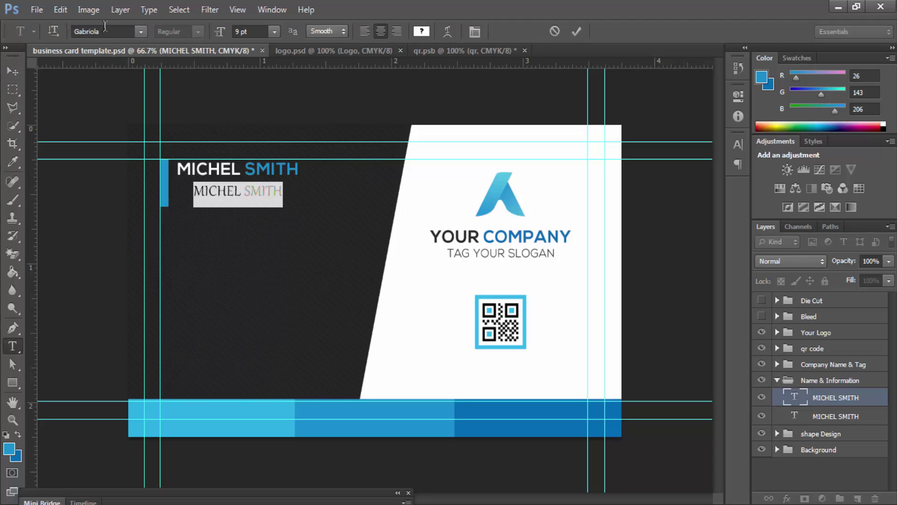
left_click(105, 26)
type("Nexa Bold")
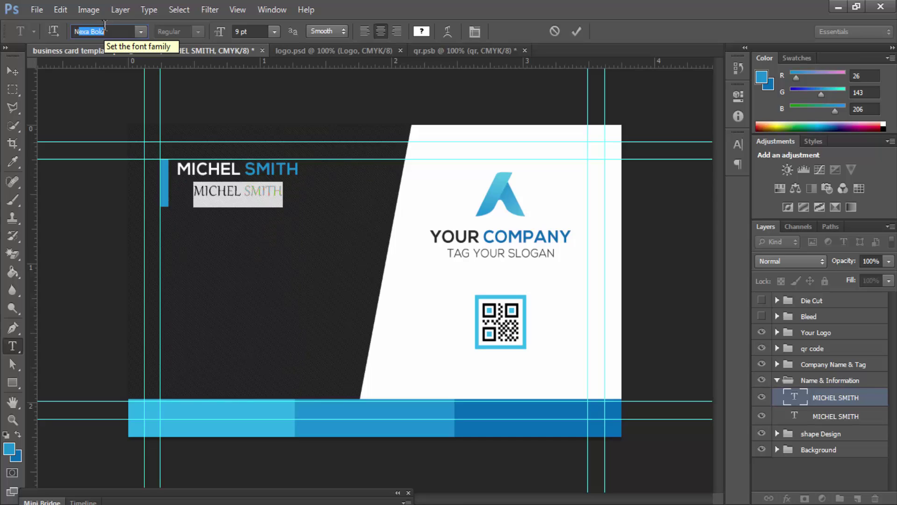
key("Down")
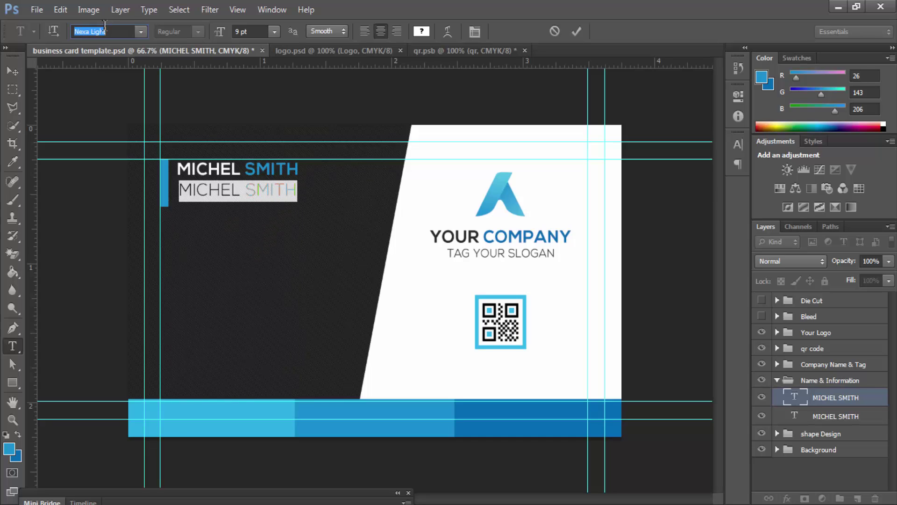
Step: Replace the duplicated name line with the job title GRAPHIC DESIGNER
left_click(574, 29)
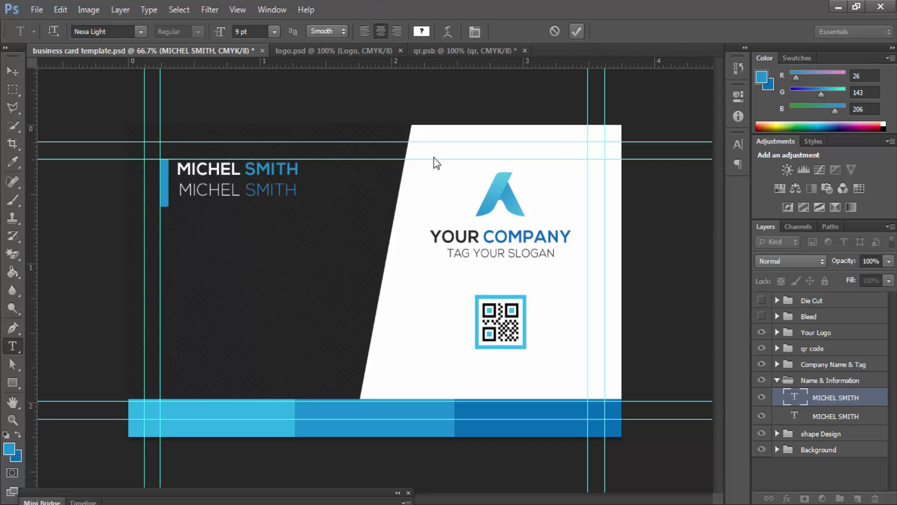
triple_click(272, 189)
type("GRAPHIC DESIGNER")
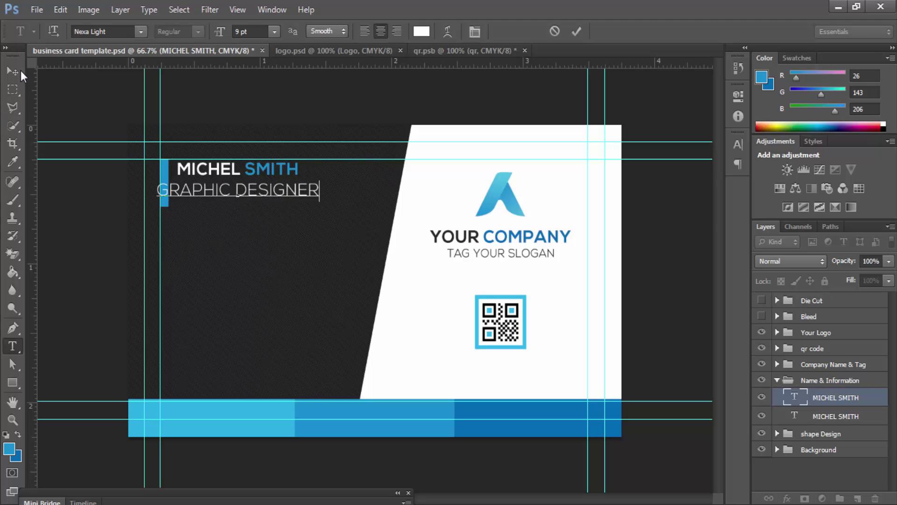
Step: Set the font size of the GRAPHIC DESIGNER line to 6.2 pt and commit the text edit
key("ctrl+a")
left_click(255, 32)
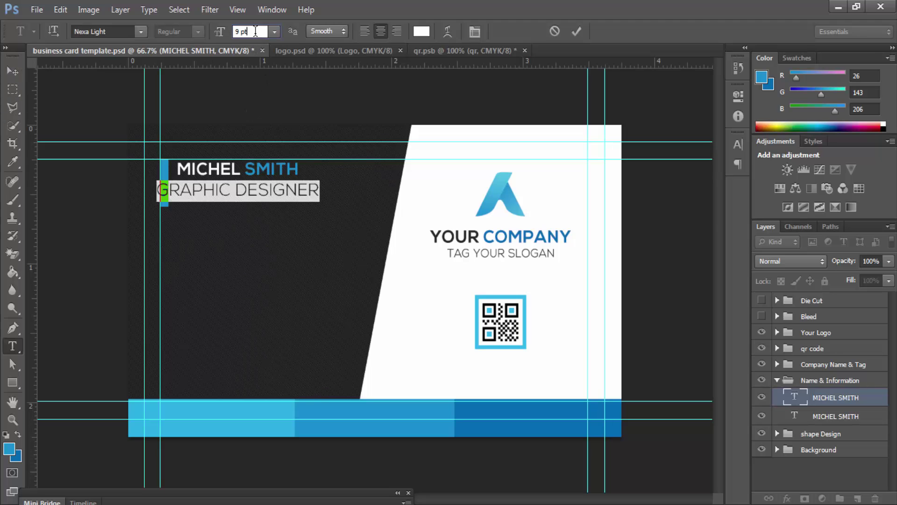
left_click(219, 34)
type("7")
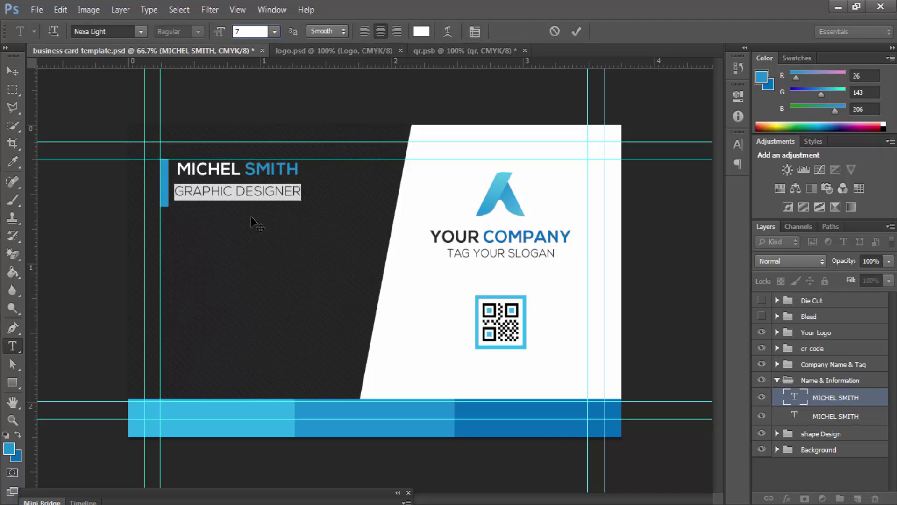
key("BackSpace")
type("6")
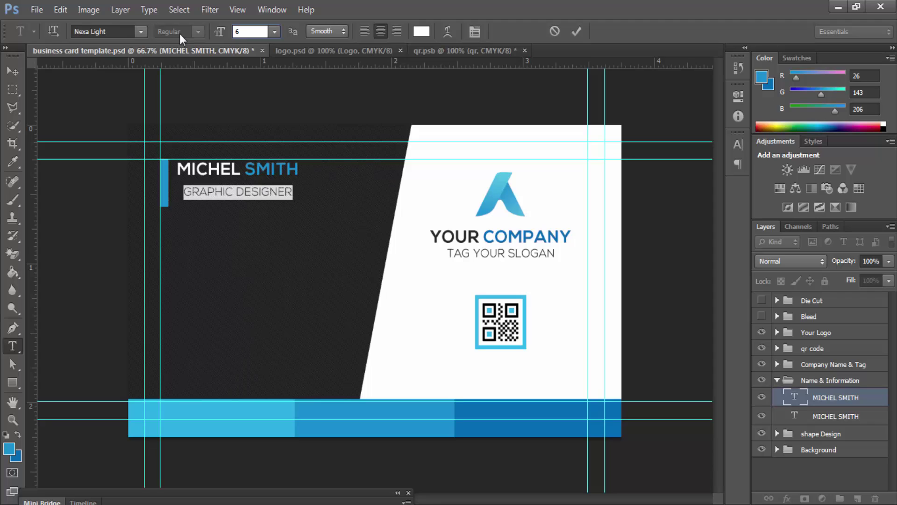
type(".6")
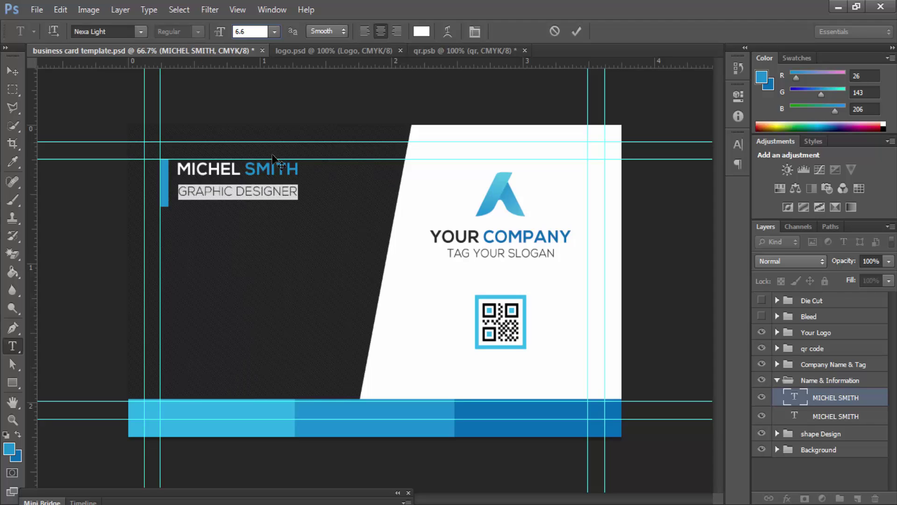
key("BackSpace")
type("2")
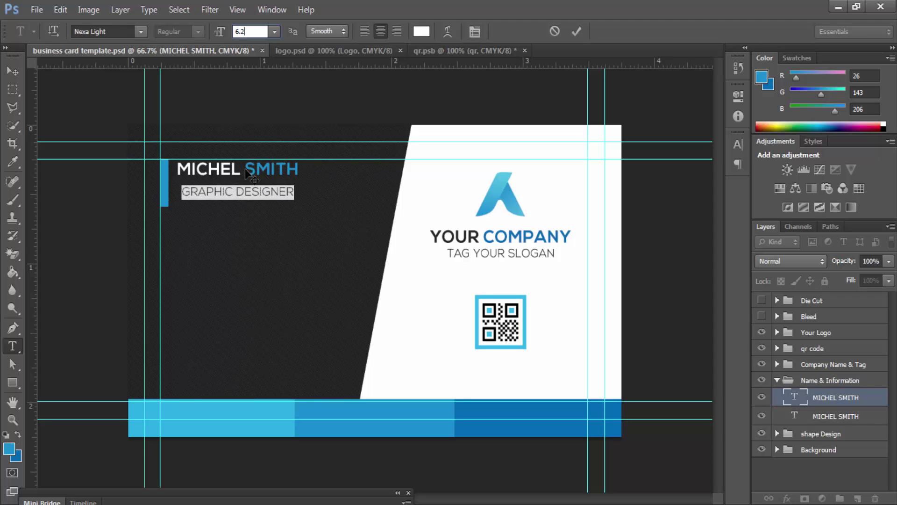
left_click(13, 72)
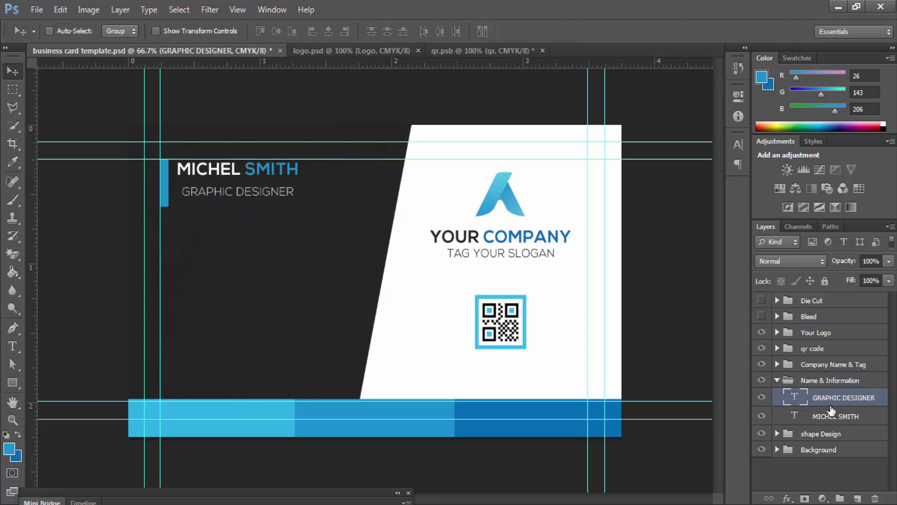
Step: Align the left edges of the job title and the name, and nudge the name down closer to the job title
left_click(834, 416, "shift")
left_click(312, 36)
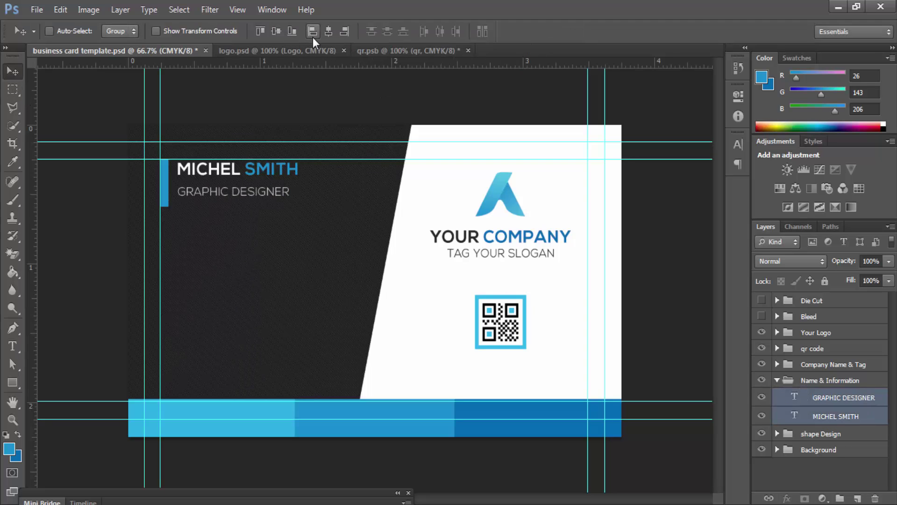
left_click(828, 416)
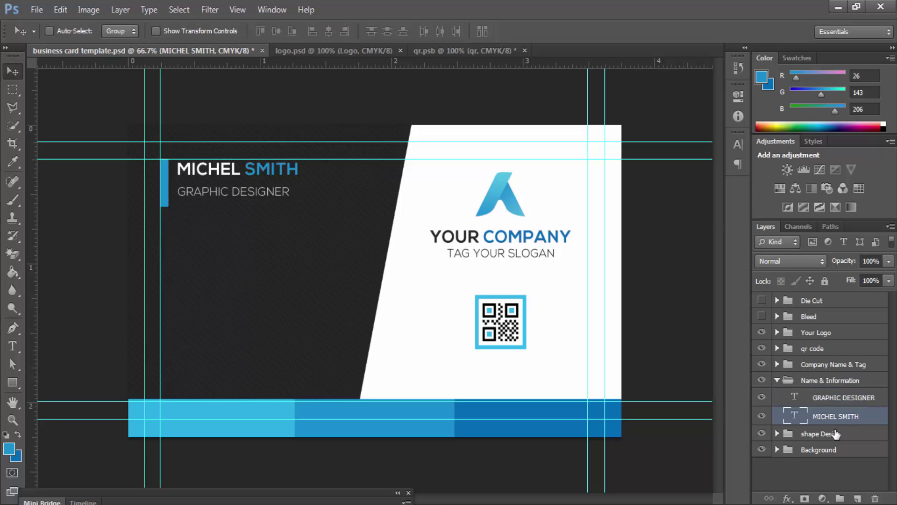
key("Down")
key("Down")
key("Down")
key("Down")
key("Down")
key("Down")
key("Down")
key("Down")
key("Down")
key("Down")
key("Down")
key("Down")
key("Down")
key("Down")
key("Down")
key("Down")
key("Down")
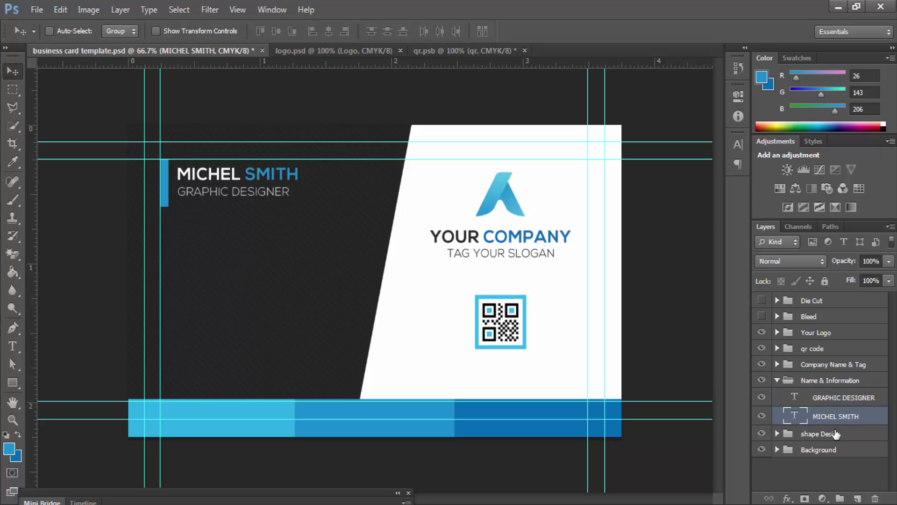
key("Up")
Step: Shorten the blue bar beside the name from its lower end to about 87% of its height
left_click(777, 433)
left_click(823, 456)
key("ctrl+t")
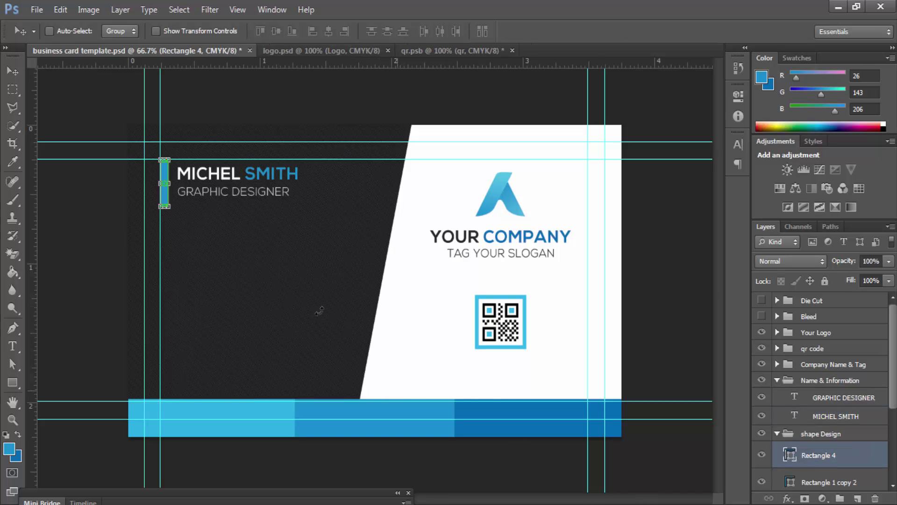
key("ctrl+plus")
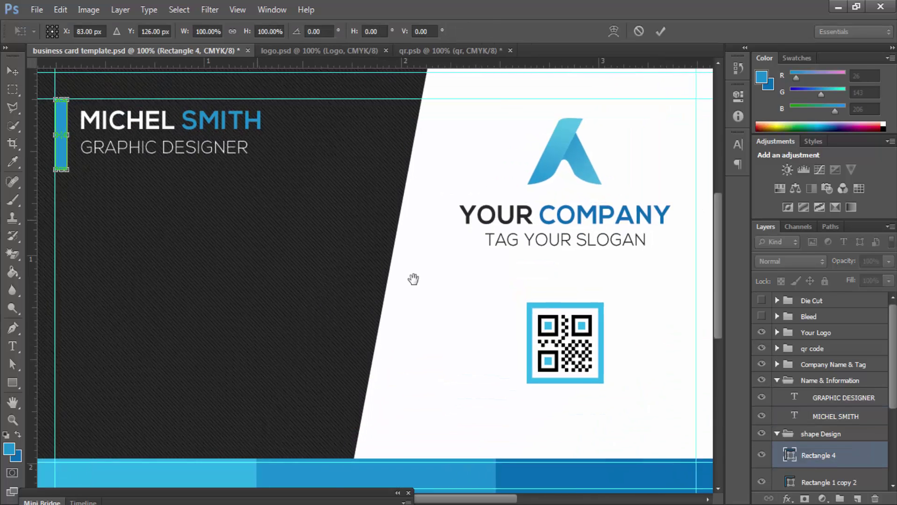
left_click_drag(255, 219, 413, 279)
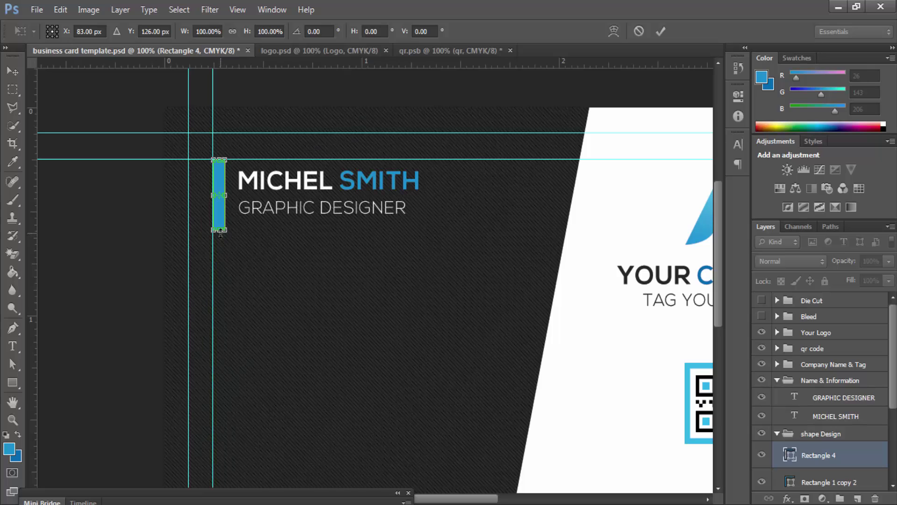
left_click_drag(220, 232, 220, 223)
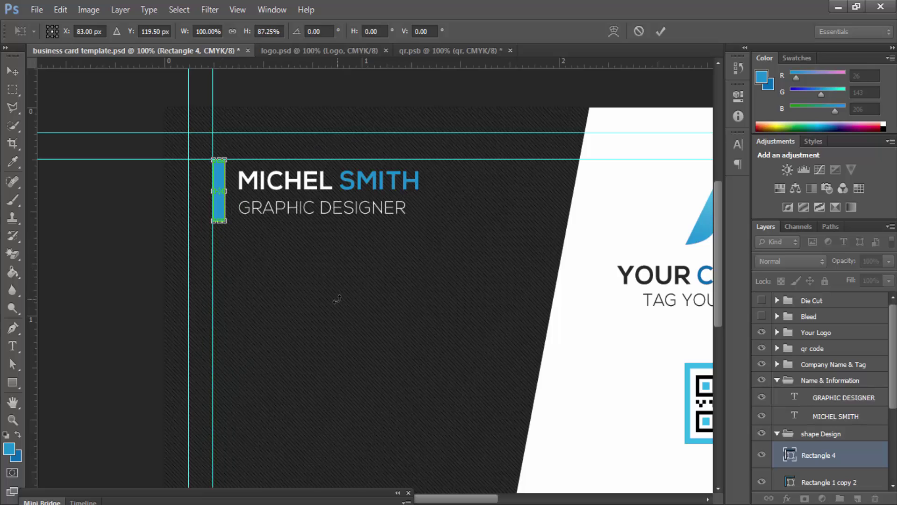
key("Return")
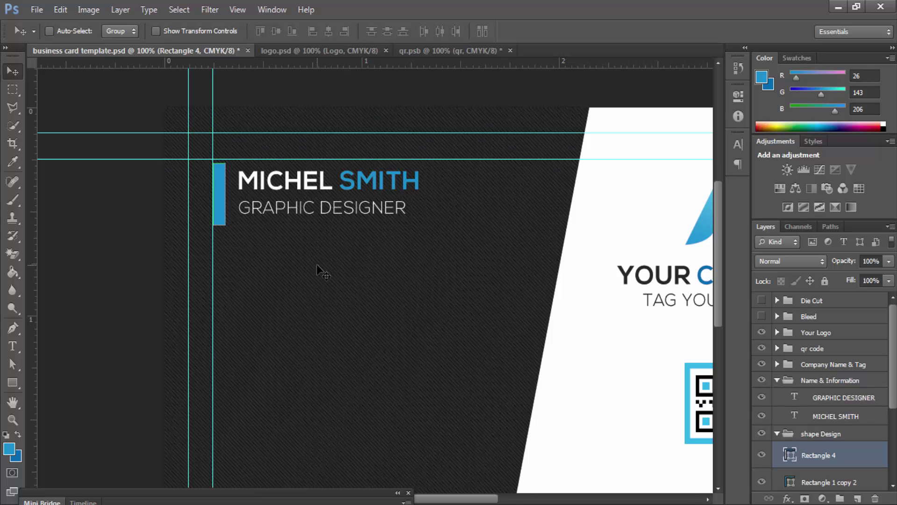
Step: Slim the blue bar to about 72% width and about 88% height so it matches the two text lines
key("ctrl+t")
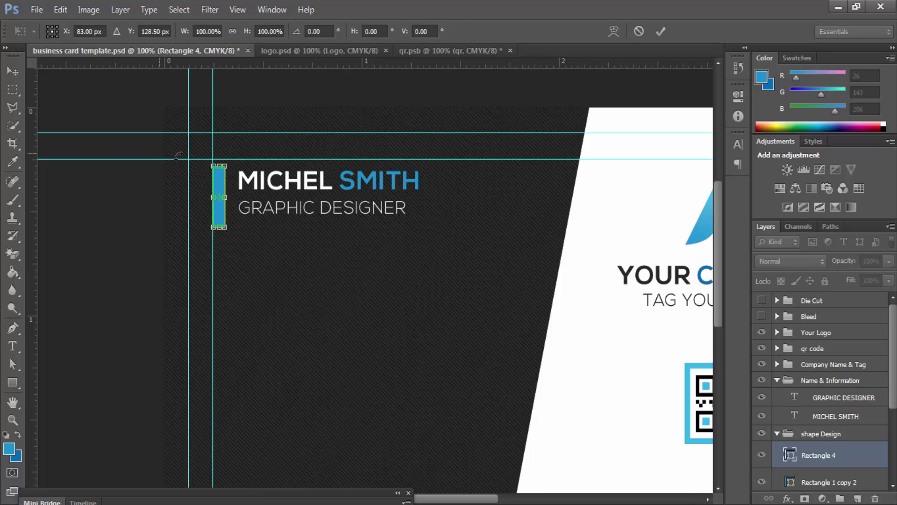
left_click_drag(226, 201, 218, 215)
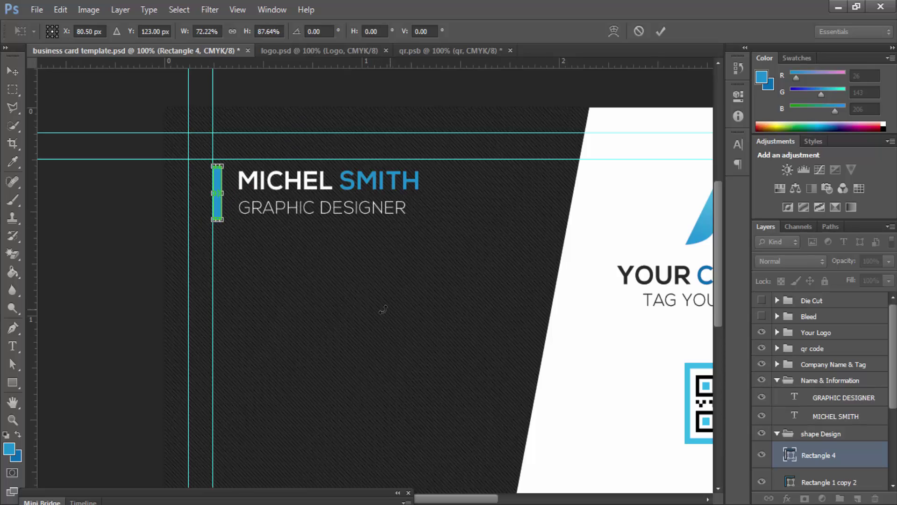
key("Return")
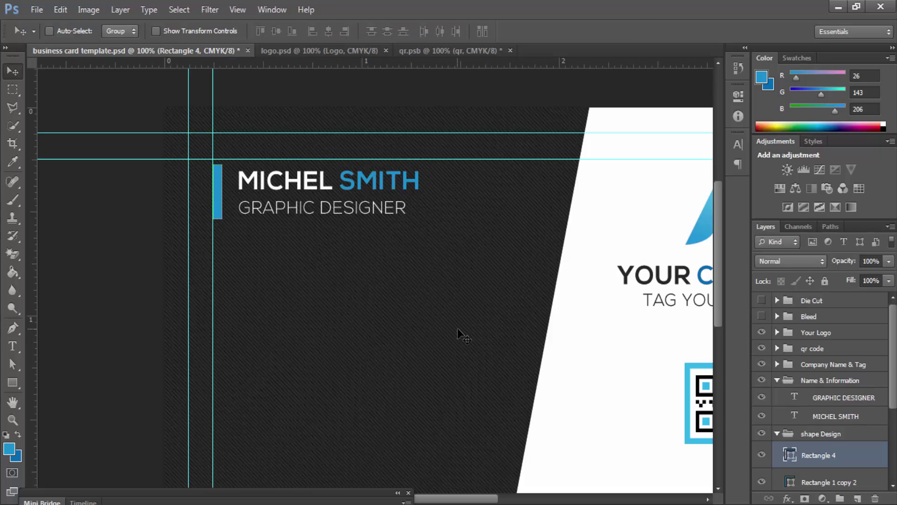
key("ctrl+minus")
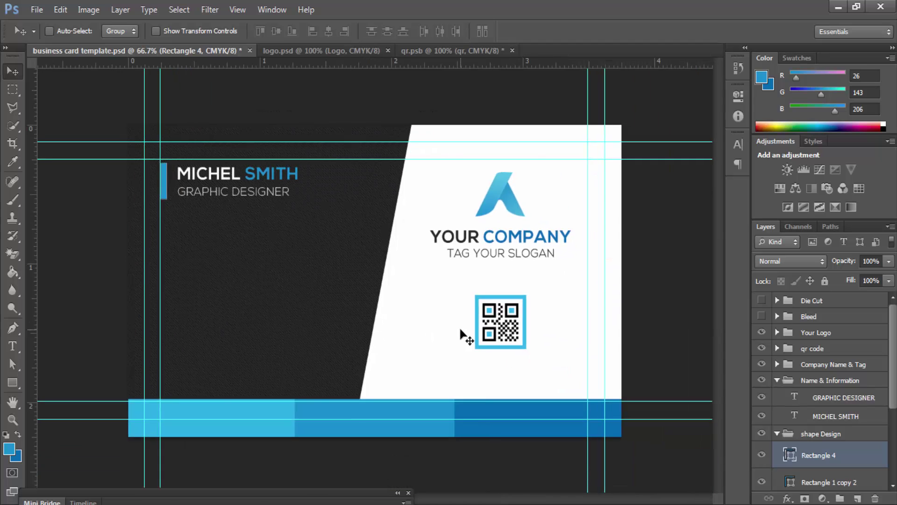
Step: Create a layer group named Icon between the Name & Information and shape Design groups
left_click(855, 439)
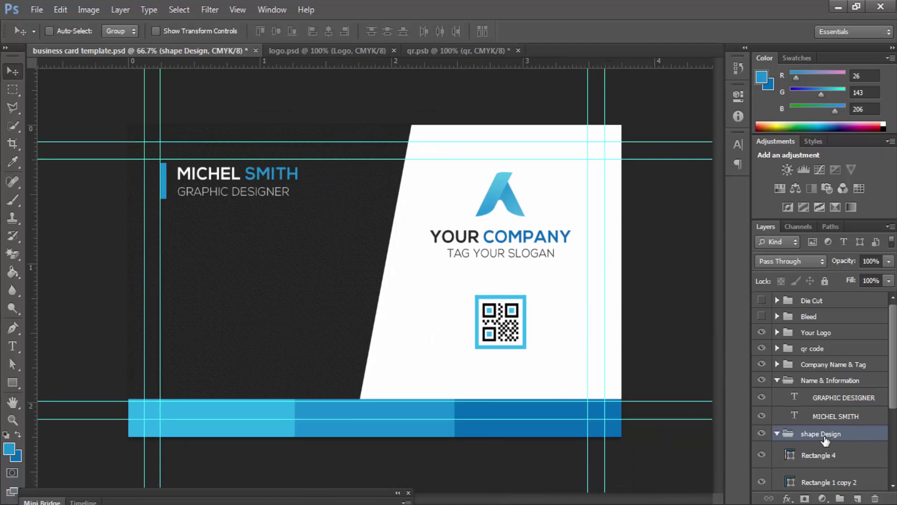
left_click(777, 379)
left_click(815, 383)
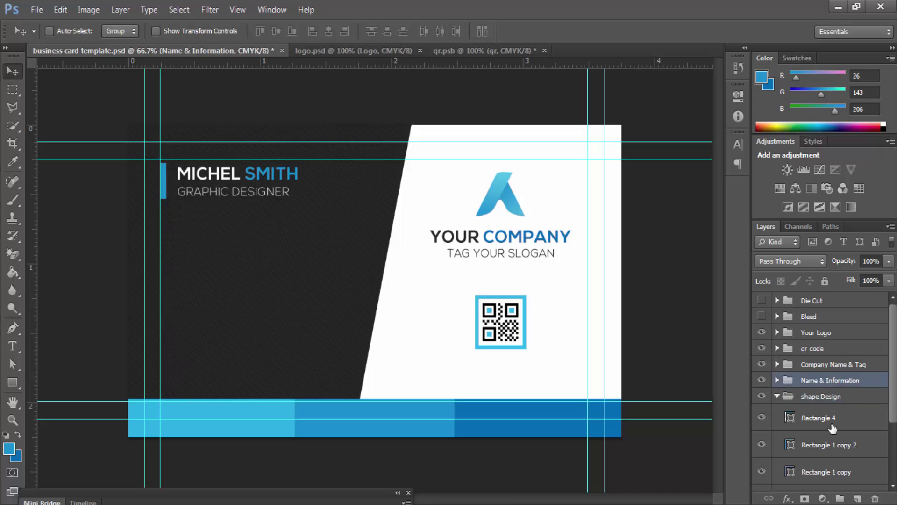
left_click(840, 498)
left_click_drag(810, 386, 819, 405)
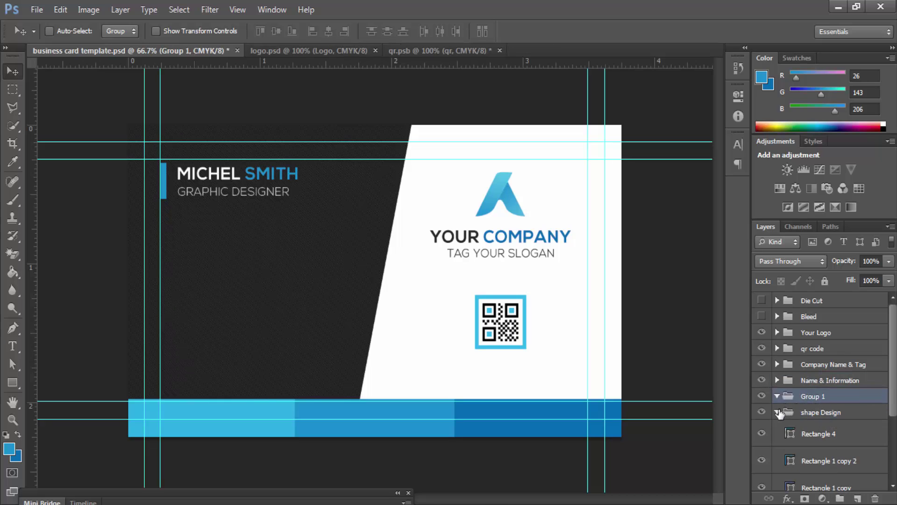
left_click(777, 412)
double_click(813, 396)
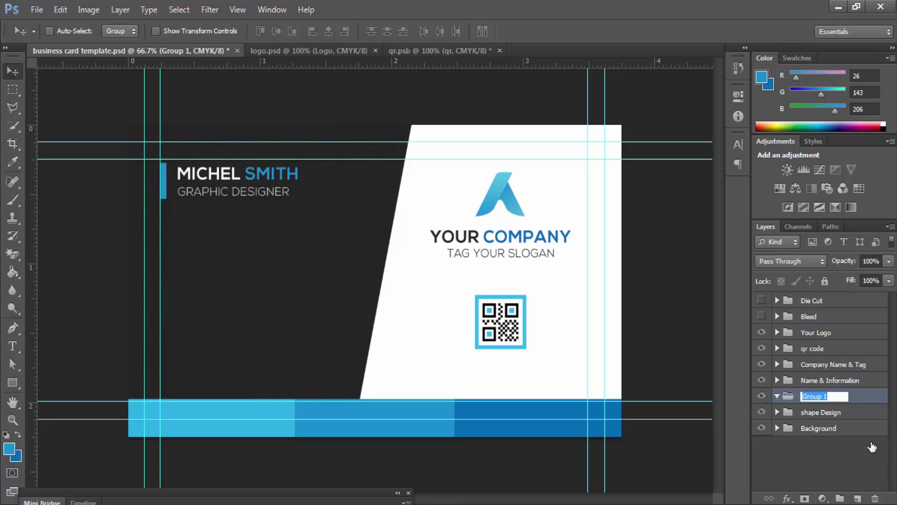
type("i")
key("Caps_Lock")
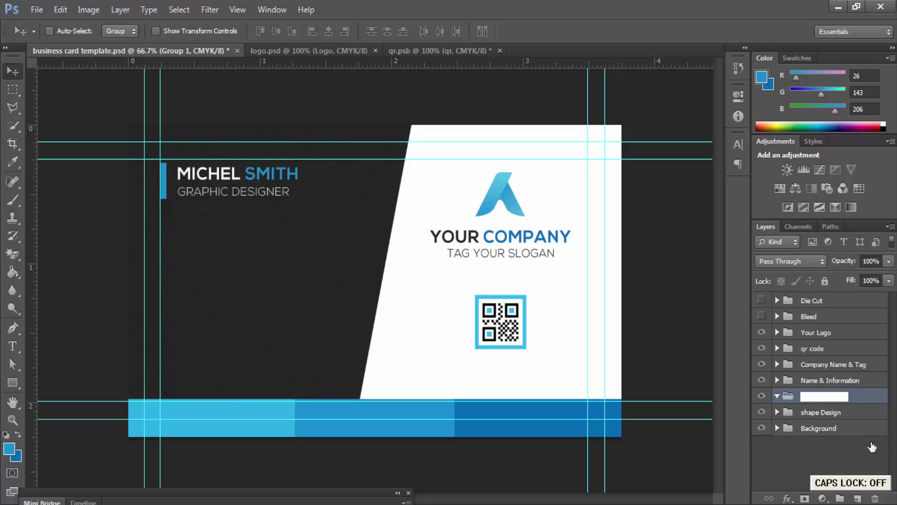
type("Icon")
key("Return")
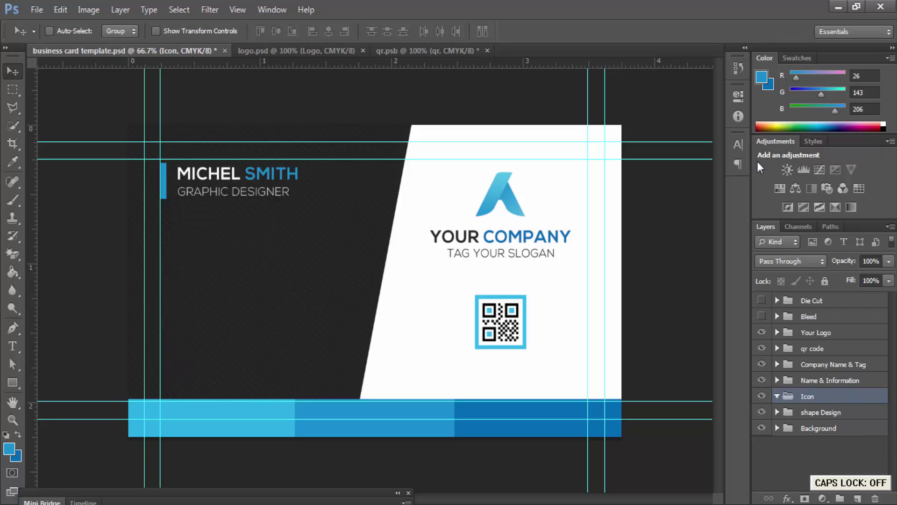
Step: Switch to the Icon folder in Windows Explorer and look over the available icon files
left_click(838, 6)
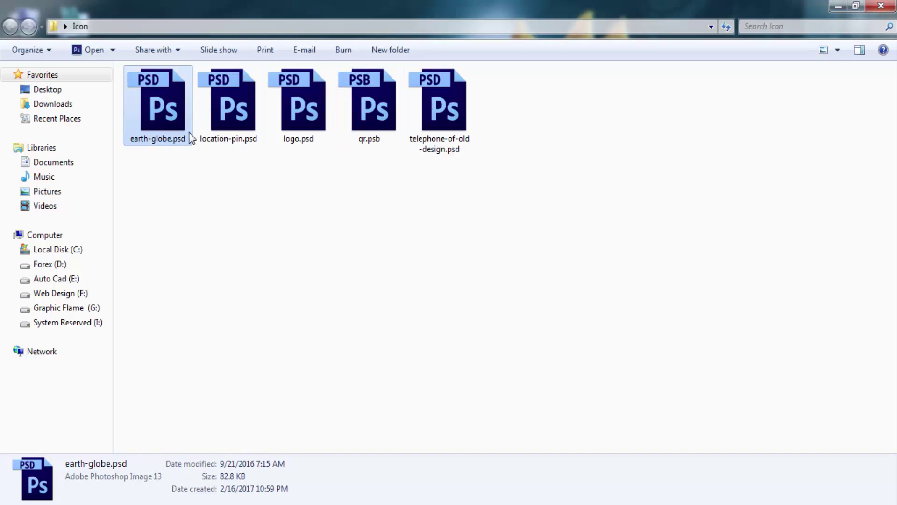
left_click(232, 130)
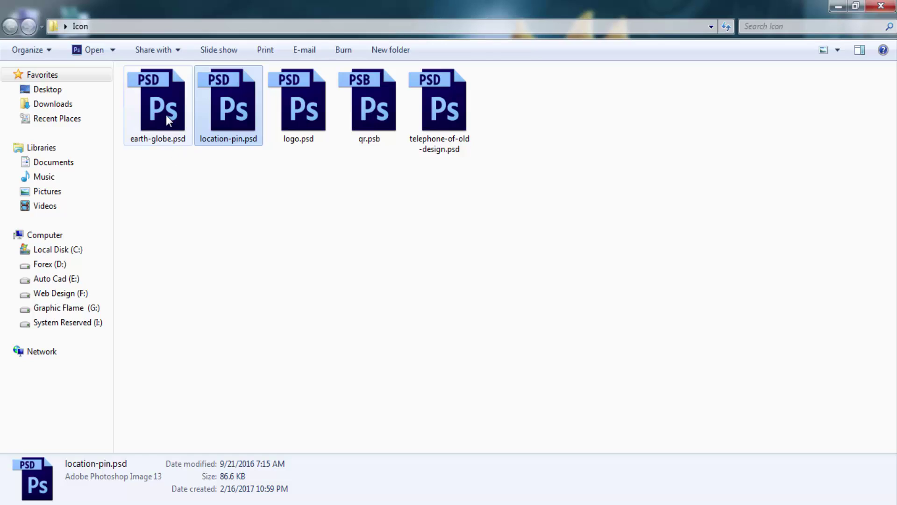
left_click(166, 115)
left_click(216, 126)
left_click(289, 124)
left_click_drag(340, 219, 155, 101)
left_click_drag(373, 200, 151, 101)
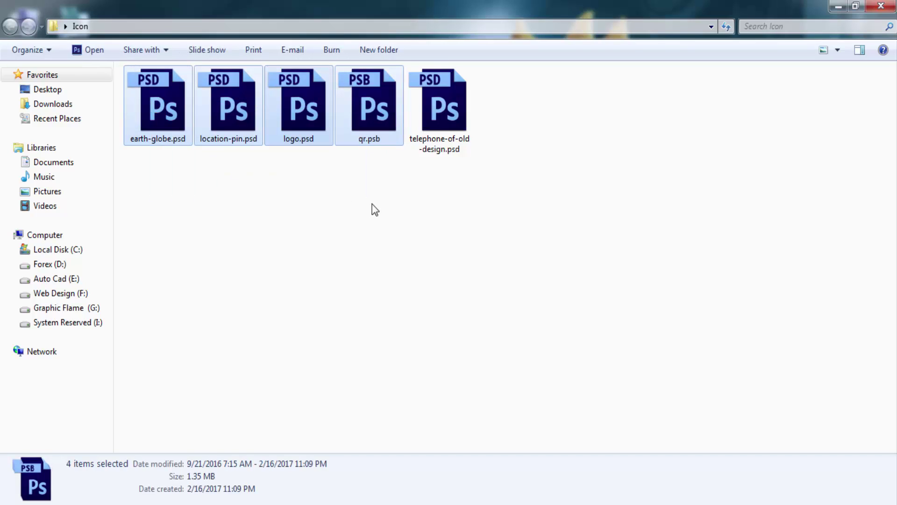
left_click_drag(377, 203, 127, 103)
left_click_drag(391, 185, 150, 111)
left_click(350, 178)
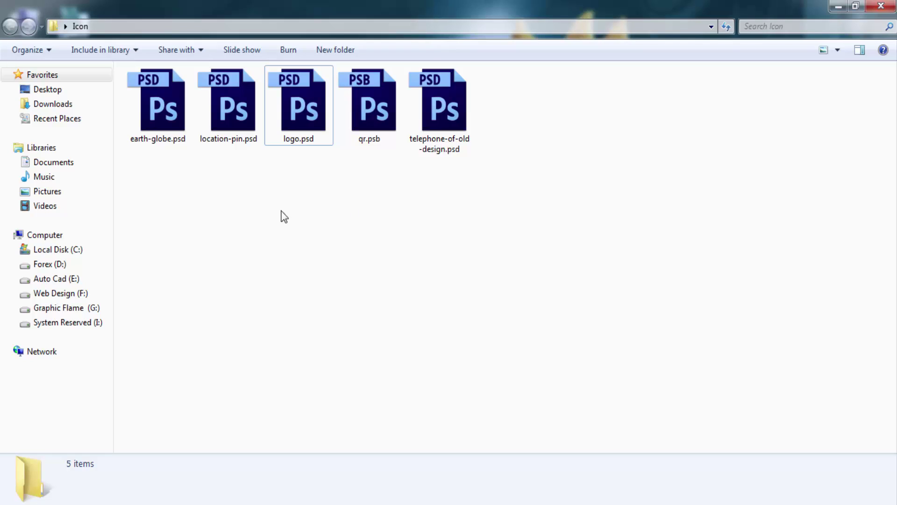
left_click_drag(388, 174, 120, 88)
left_click_drag(137, 143, 71, 187)
left_click(220, 196)
left_click(143, 139)
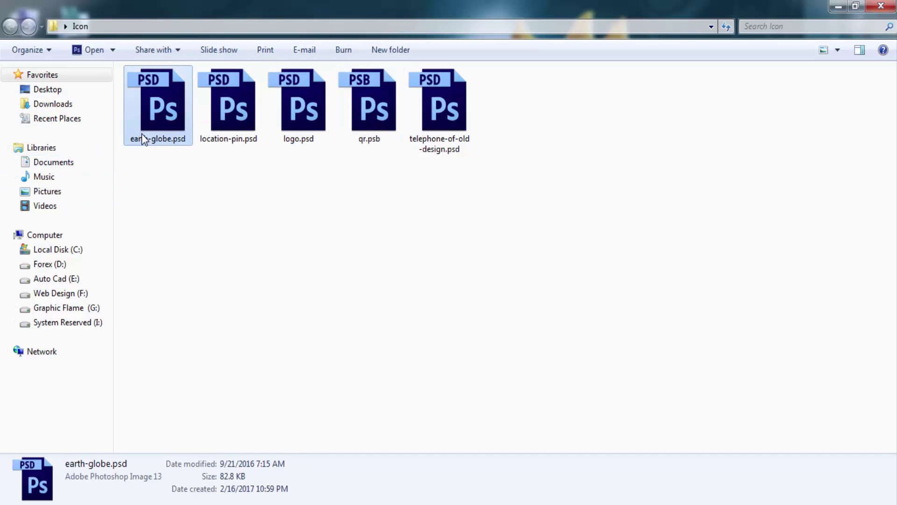
left_click(216, 122)
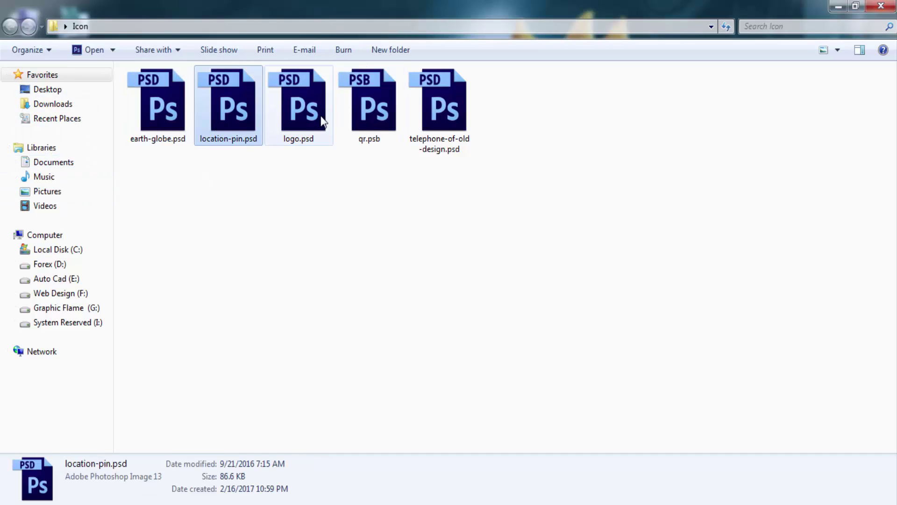
Step: Open telephone-of-old-design.psd in Photoshop to view the telephone icon
double_click(431, 112)
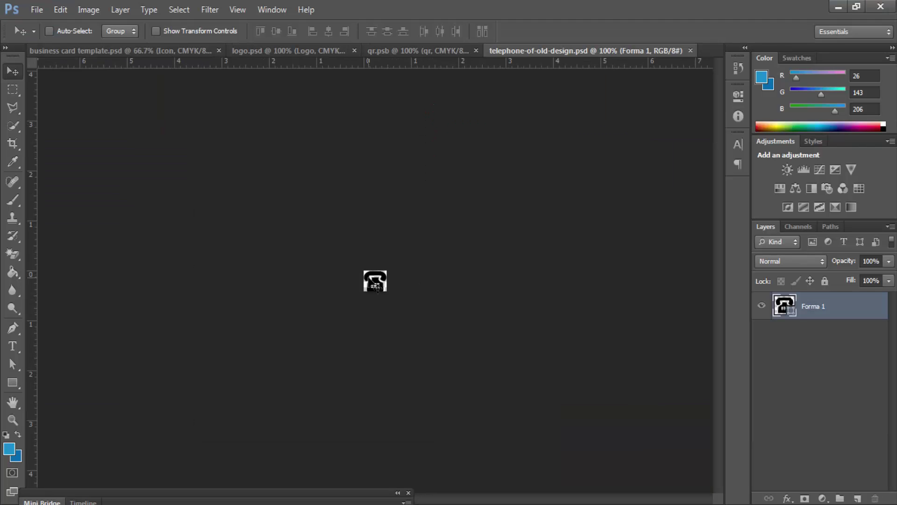
mouse_move(376, 286)
left_mouse_down()
mouse_move(386, 276)
mouse_move(377, 285)
left_mouse_up()
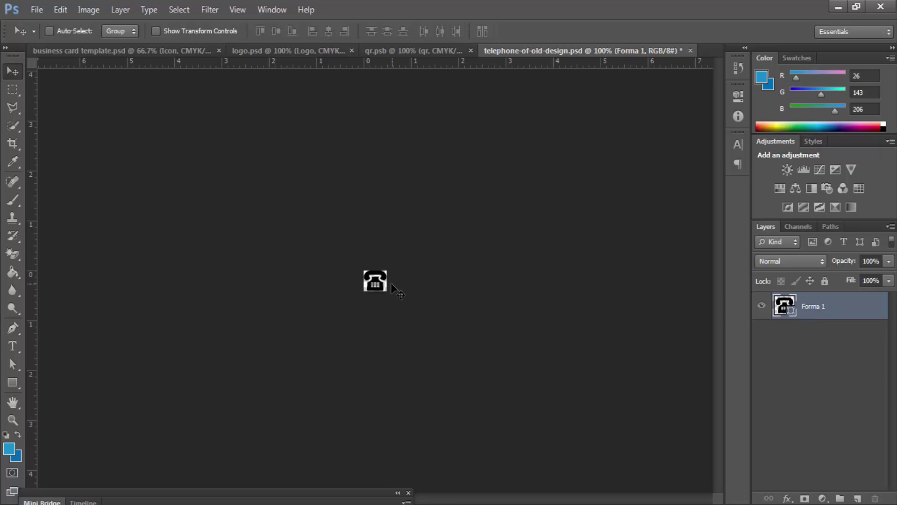
Step: Place telephone-of-old-design.psd from the Icon folder into the business card, on the white area beside the QR code
left_click(838, 7)
left_click_drag(438, 135, 430, 205)
left_click_drag(442, 125, 282, 190)
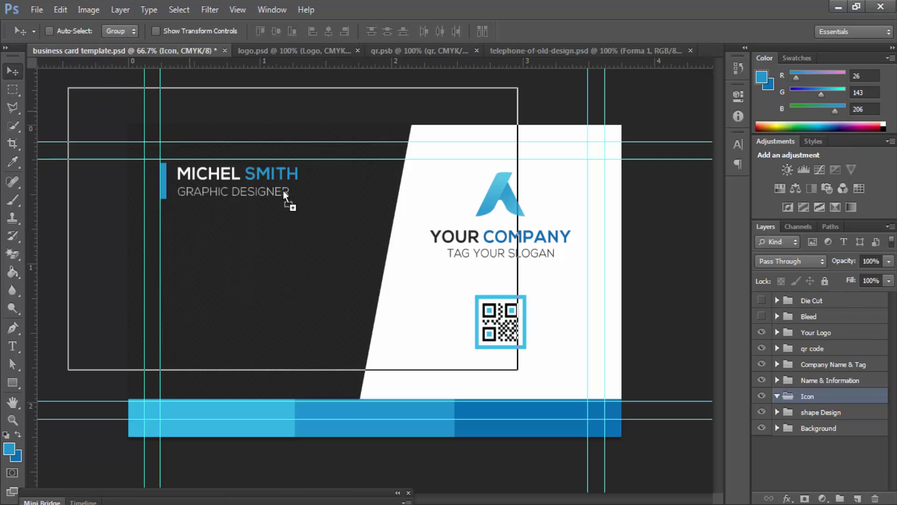
left_click_drag(292, 253, 292, 252)
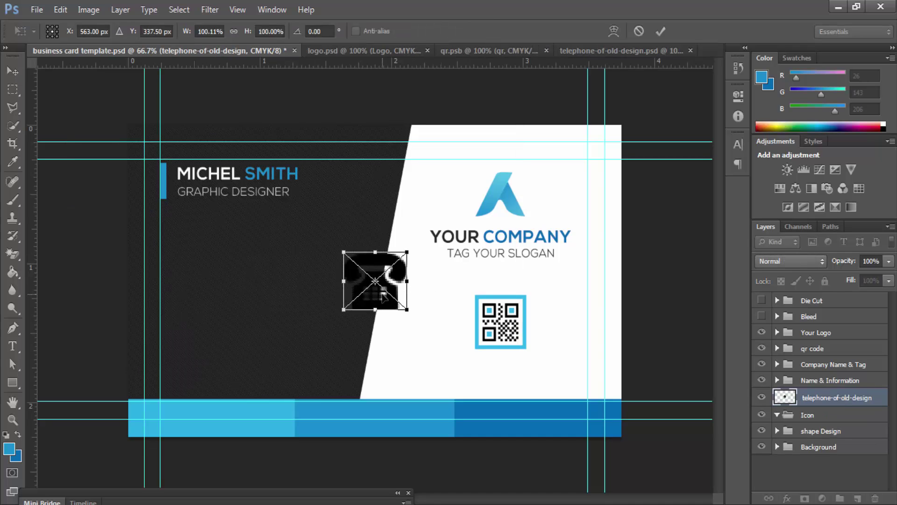
left_click_drag(386, 296, 452, 313)
key("Return")
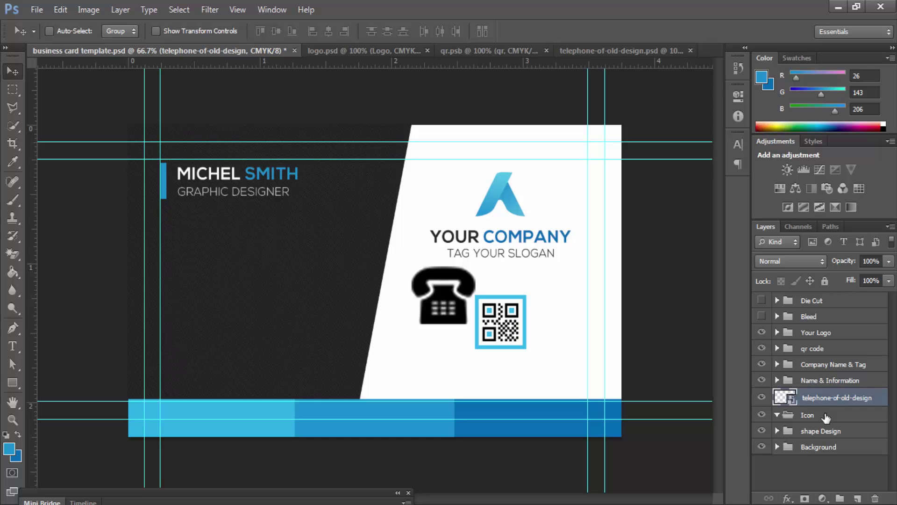
Step: Delete the telephone-of-old-design layer from the card and close telephone-of-old-design.psd without saving
right_click(848, 406)
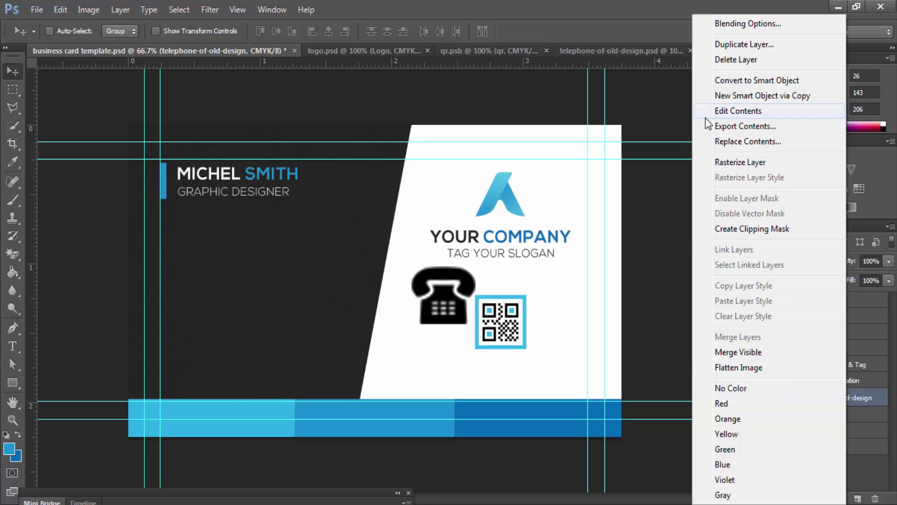
left_click(741, 61)
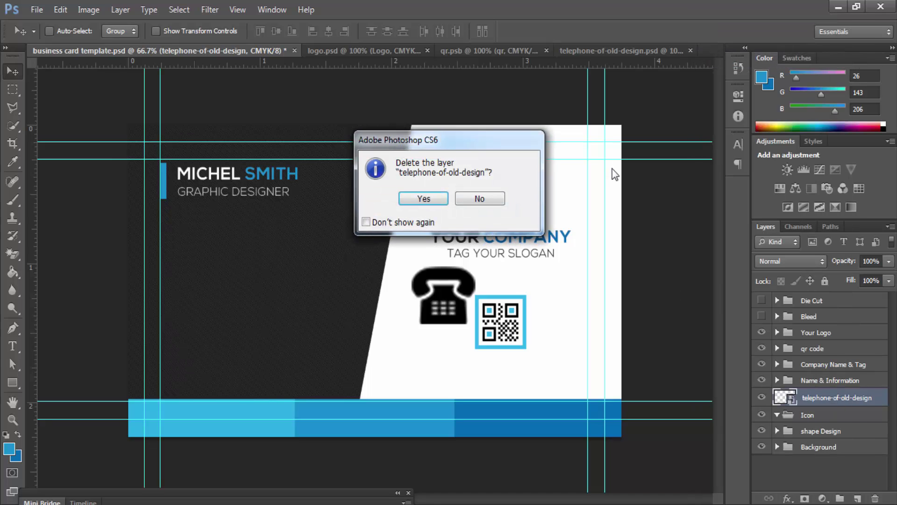
left_click(435, 199)
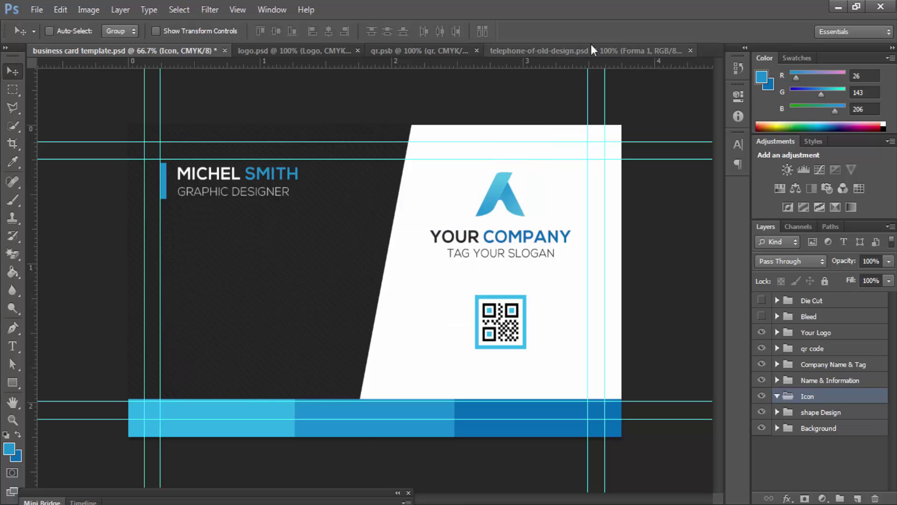
left_click(690, 50)
left_click(480, 198)
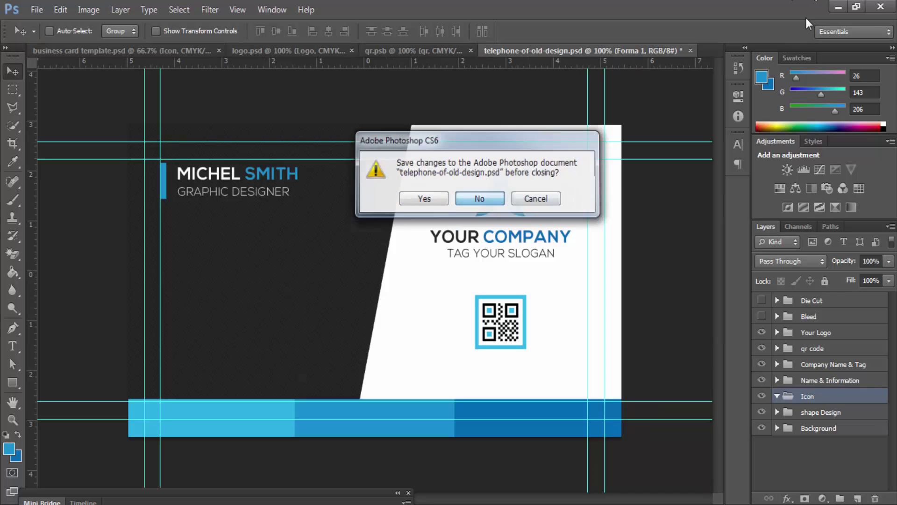
Step: Reopen telephone-of-old-design.psd, copy its shape into the card's Icon group and position it against the inner vertical guide on the dark panel
left_click(838, 6)
double_click(429, 108)
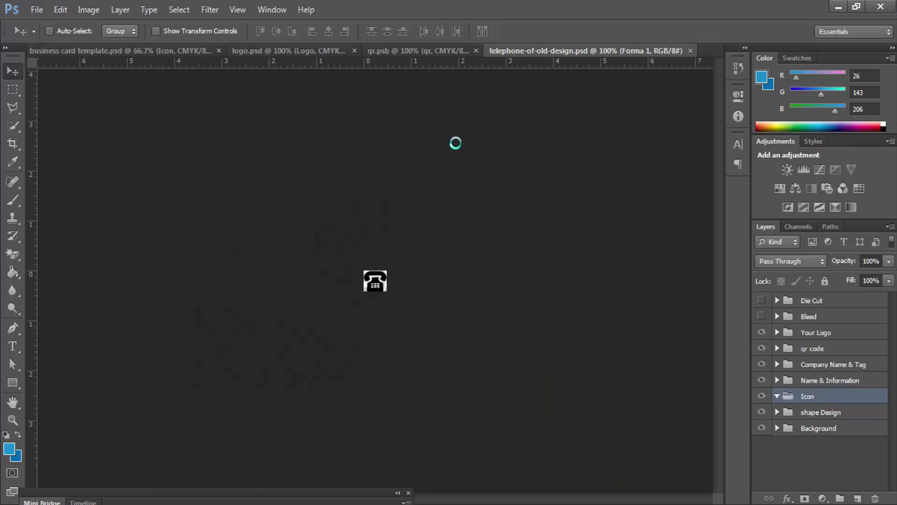
left_click_drag(370, 286, 294, 308)
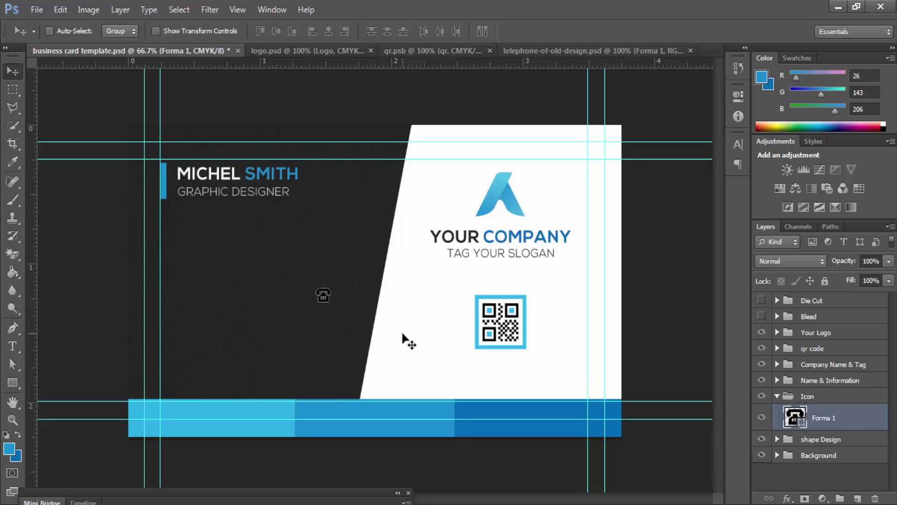
key("ctrl+plus")
key("ctrl+plus")
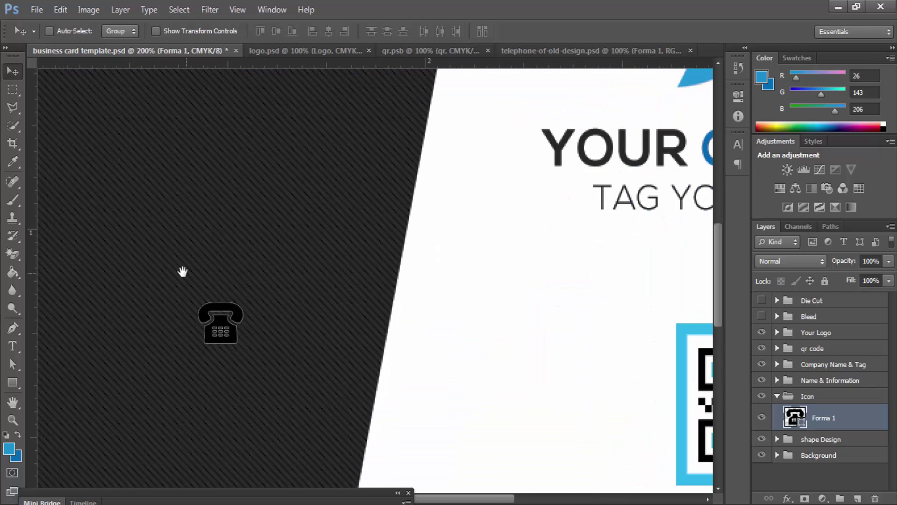
left_click_drag(184, 270, 221, 268)
key("ctrl+minus")
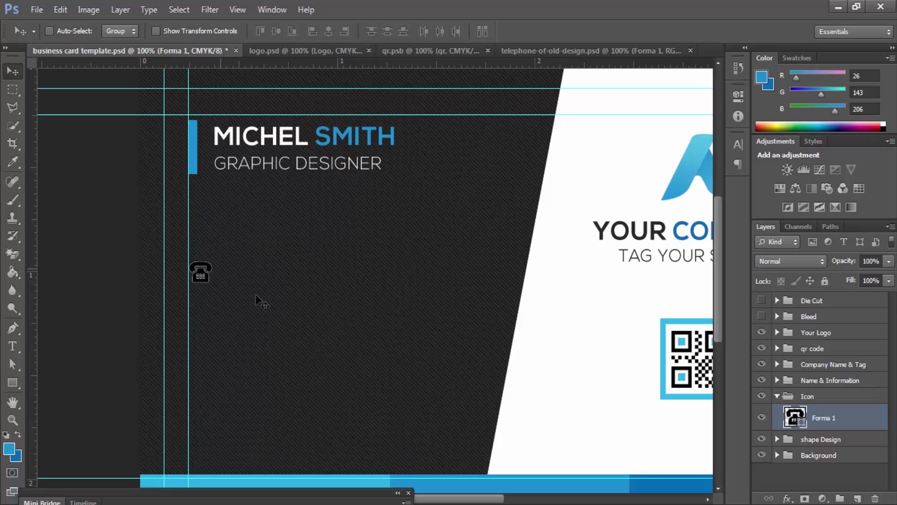
Step: Recolor the telephone icon white (ffffff) and rename its layer phone
double_click(803, 422)
left_click(575, 272)
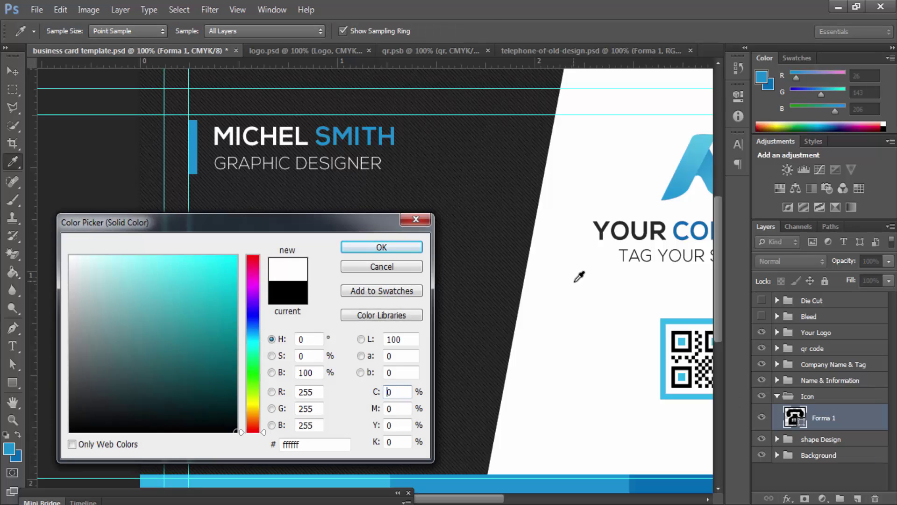
left_click(397, 250)
left_click(825, 403)
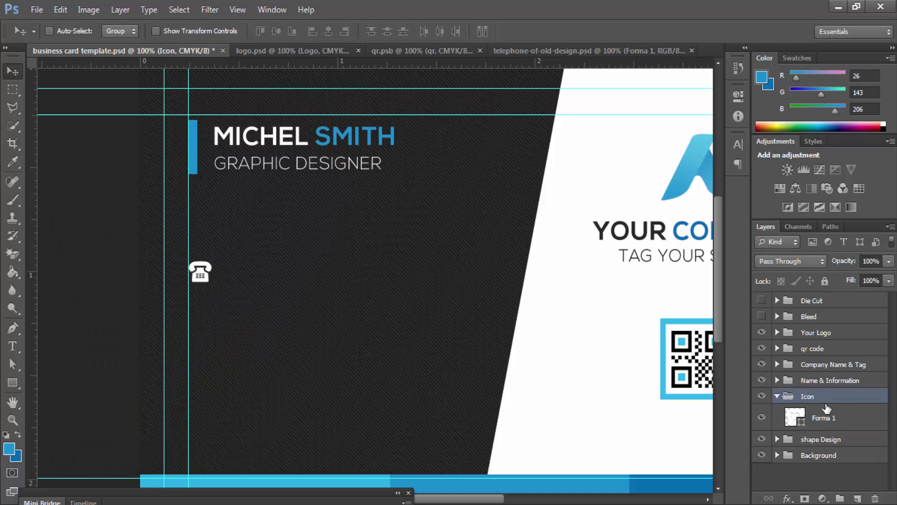
double_click(822, 417)
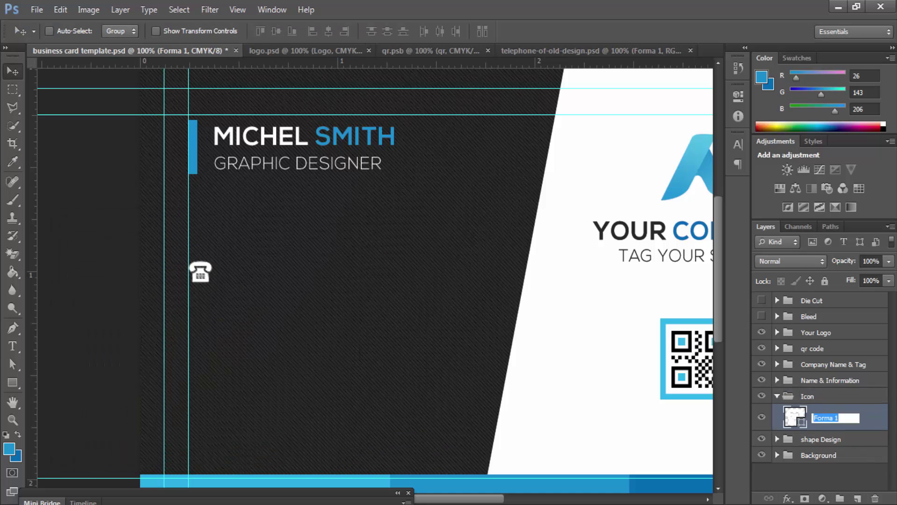
type("phone")
key("Return")
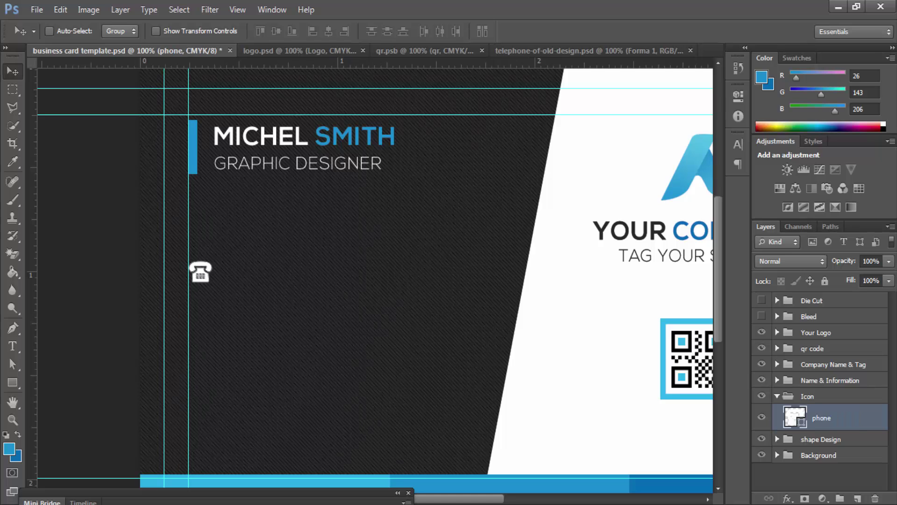
Step: Open location-pin.psd from the Icon folder and copy its pin shape into the business card's Icon group
left_click(836, 7)
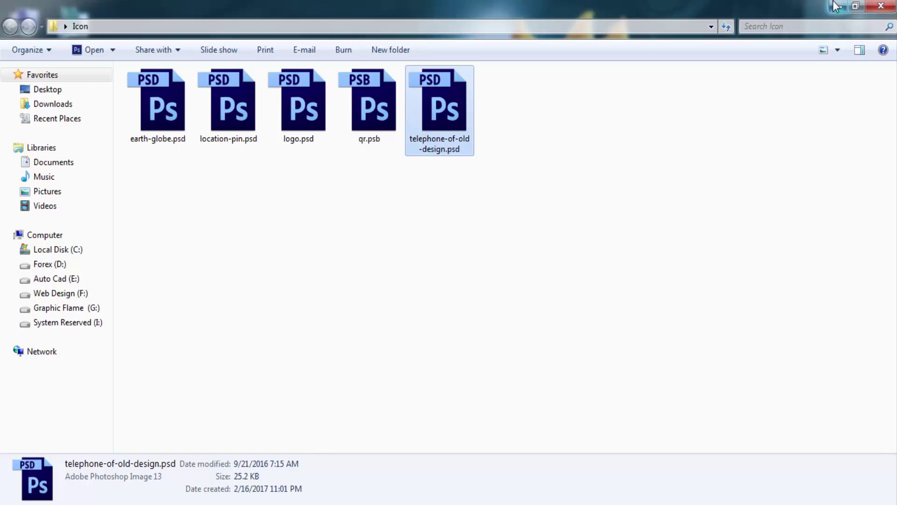
left_click(367, 114)
left_click(239, 114)
double_click(239, 114)
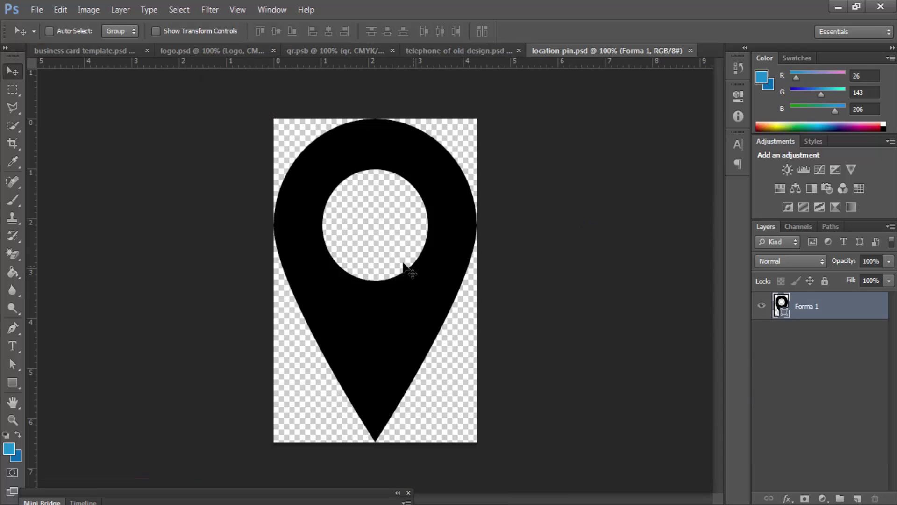
left_click_drag(405, 266, 256, 375)
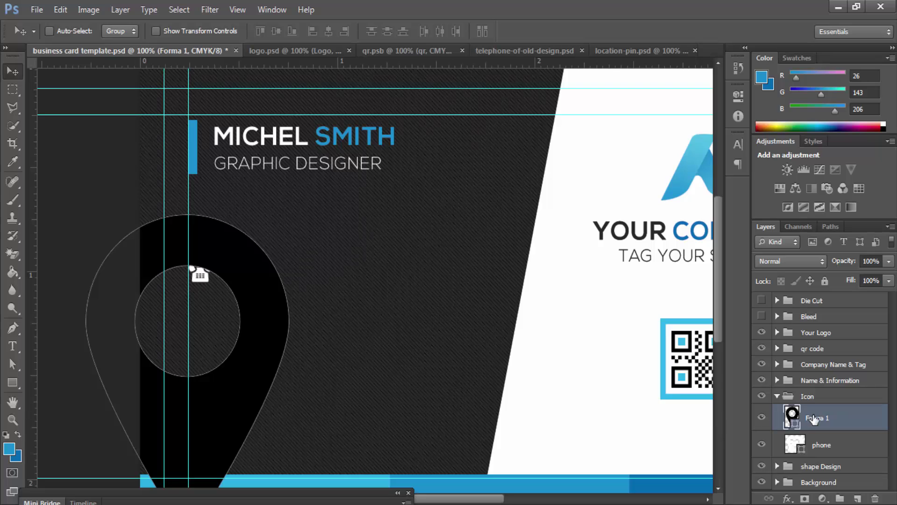
Step: Rename the pin's layer location and shrink the pin to a small icon below and beside the telephone
double_click(816, 417)
key("BackSpace")
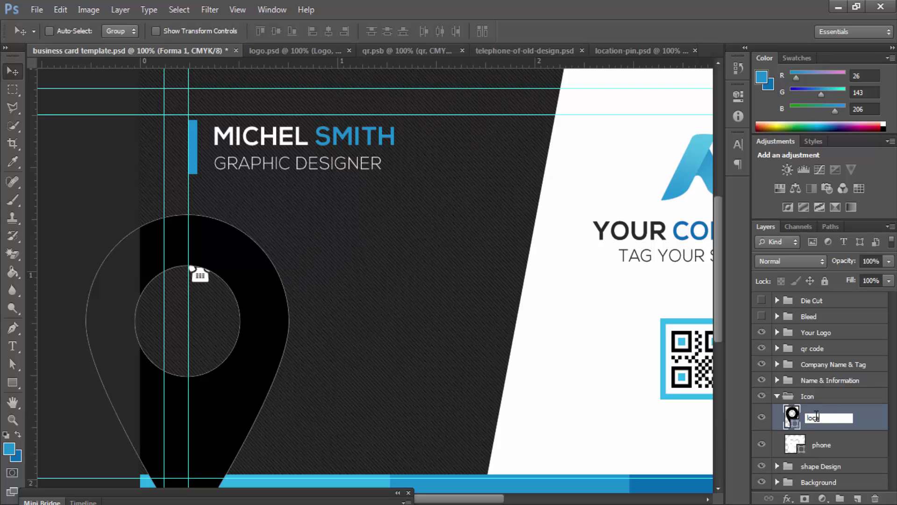
type("location")
key("Return")
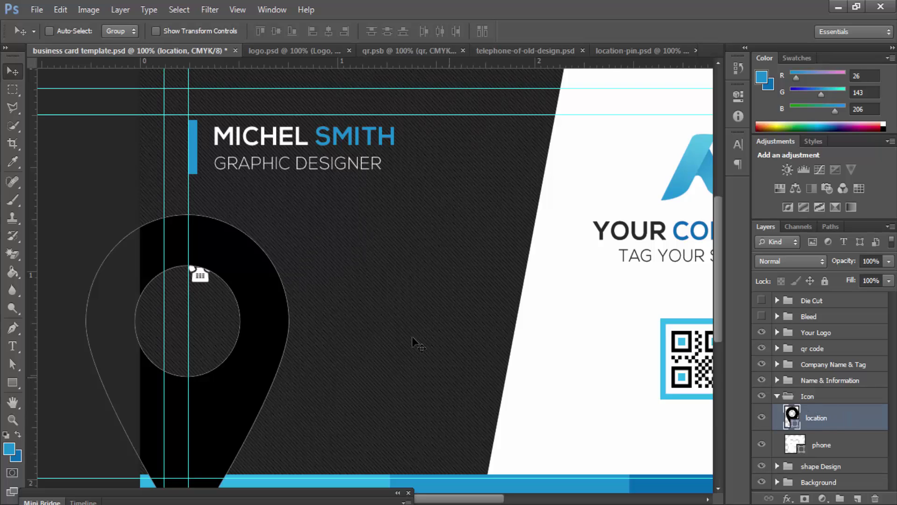
key("ctrl+t")
left_click_drag(289, 215, 271, 350)
key("Return")
Step: Open earth-globe.psd from the Icon folder, keeping its layers, and copy the globe shape into the business card
left_click(839, 7)
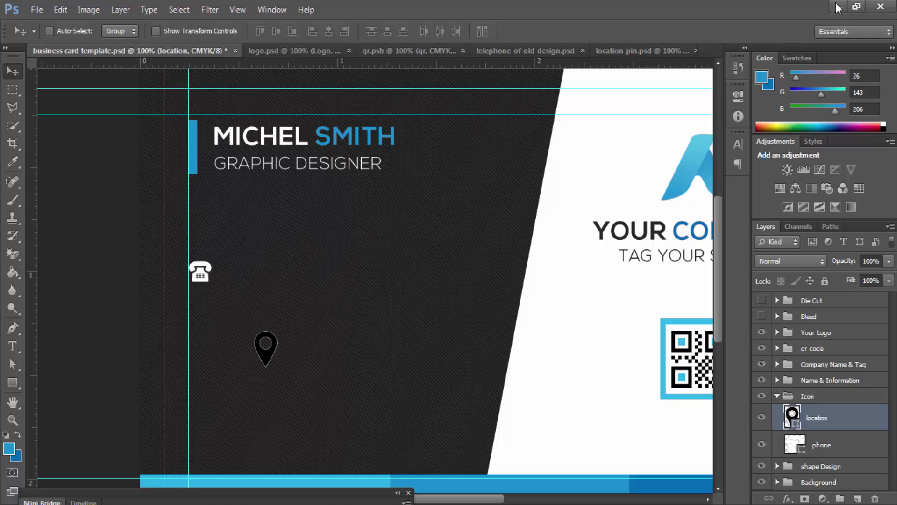
left_click(184, 108)
double_click(184, 108)
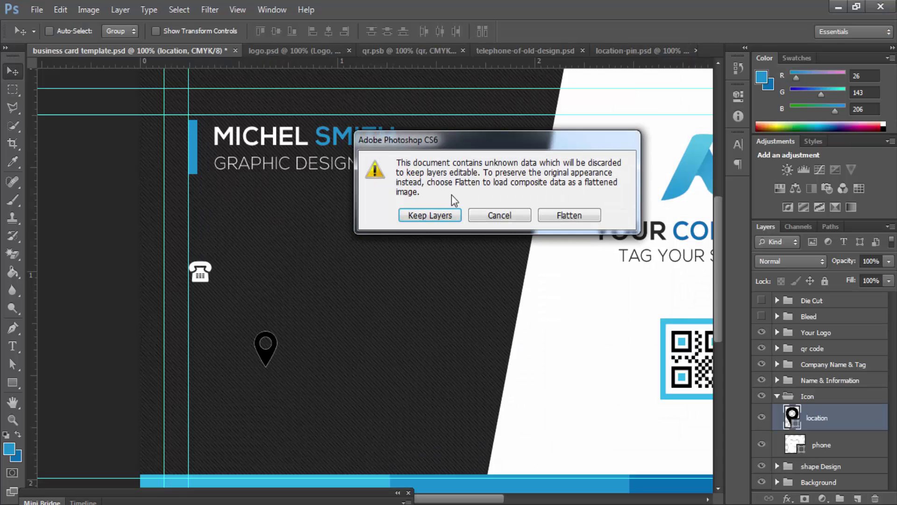
left_click(422, 216)
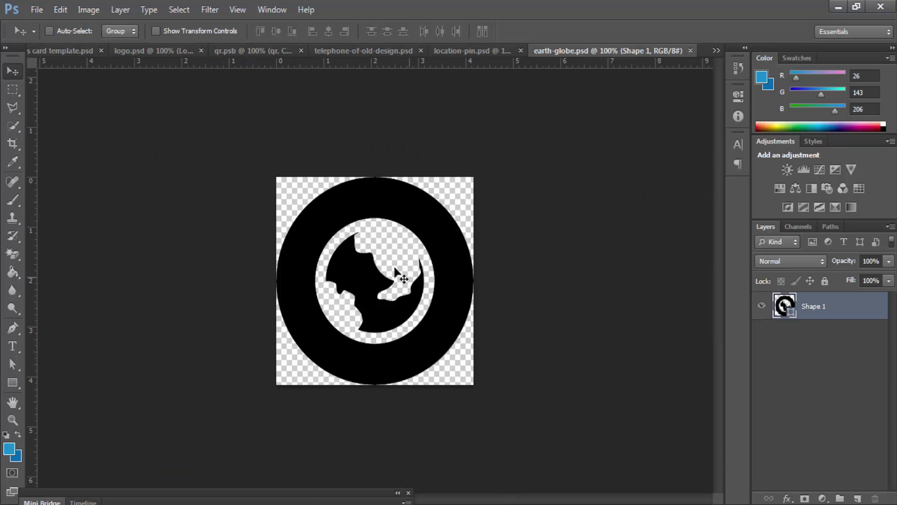
left_click_drag(400, 274, 298, 309)
Step: Scale the globe icon to 27% and move it down, just above the location pin
key("ctrl+t")
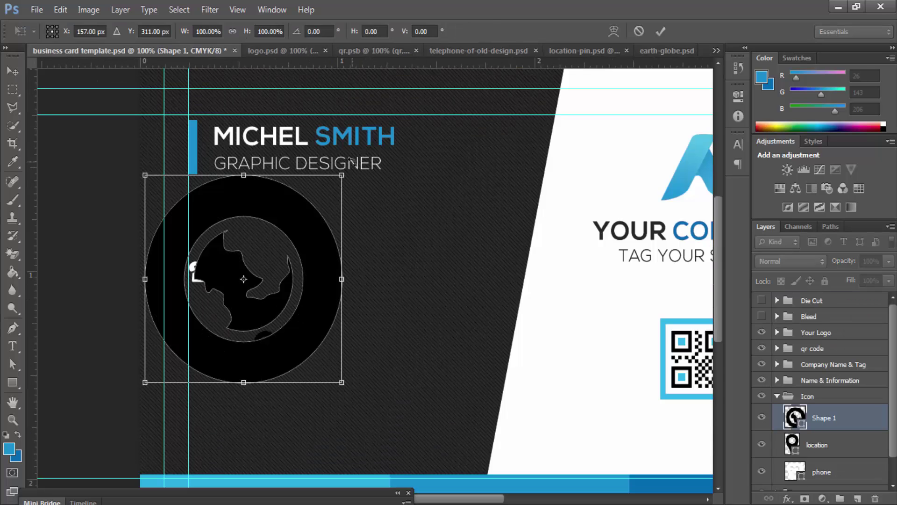
left_click_drag(346, 169, 275, 246)
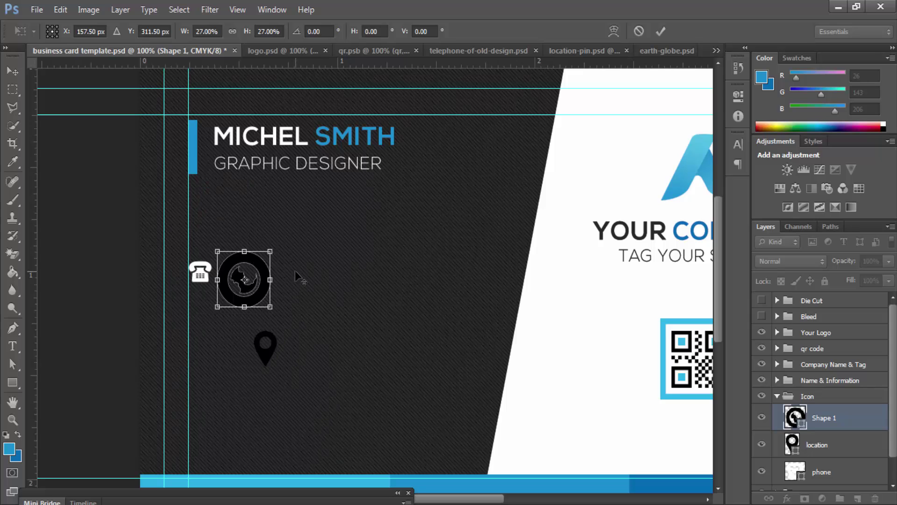
key("Return")
left_click_drag(274, 294, 284, 334)
Step: Rename the globe's layer web
double_click(824, 417)
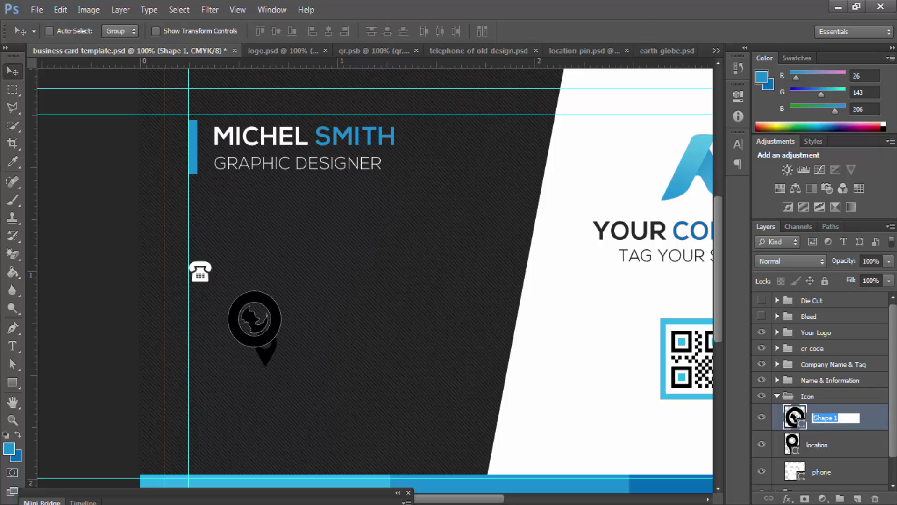
type("web")
key("Return")
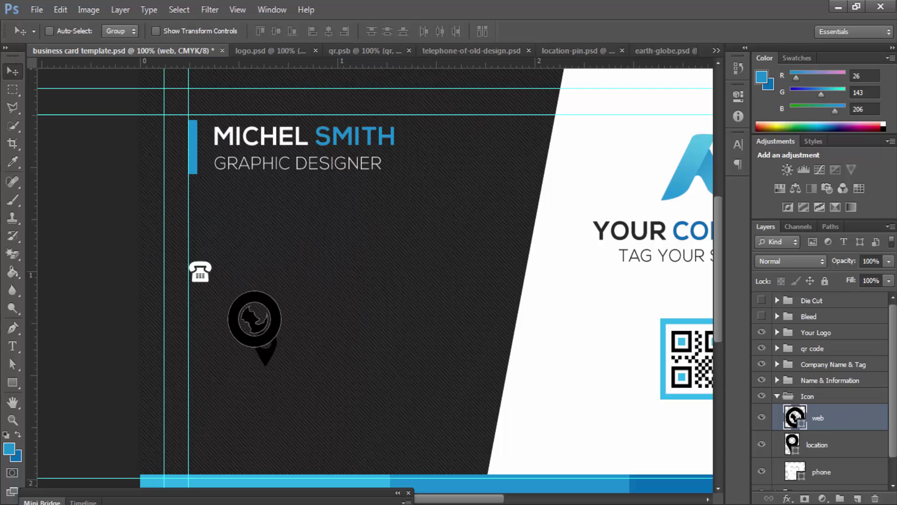
Step: Move the globe icon directly below the telephone and shrink it to about the telephone's width
left_click_drag(259, 354, 470, 290)
key("ctrl+plus")
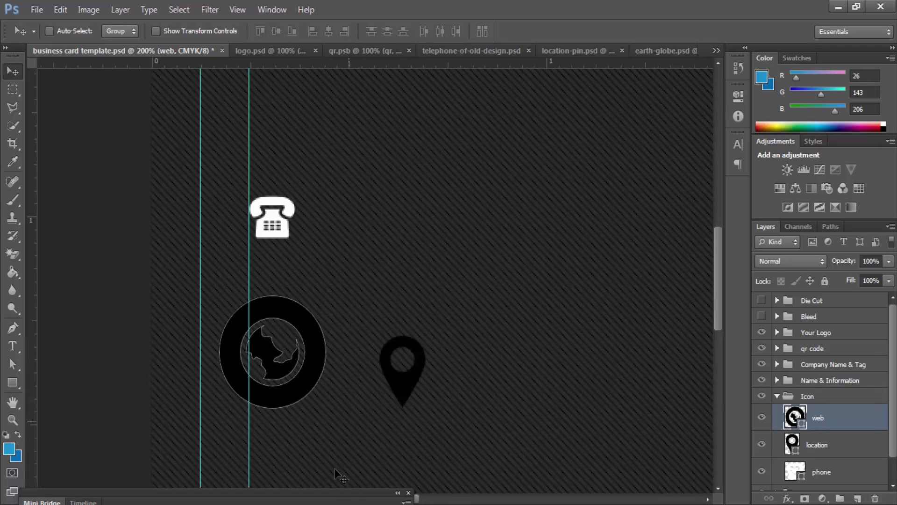
key("ctrl+t")
left_click_drag(328, 292, 294, 330)
key("Return")
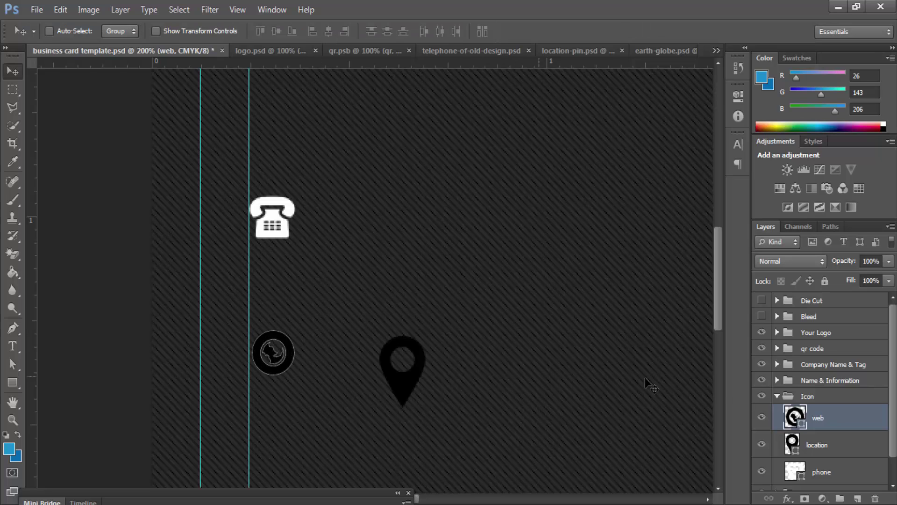
Step: Reorder the layers in the Icon group as phone, web and location from top to bottom
scroll(841, 414, "down", 1)
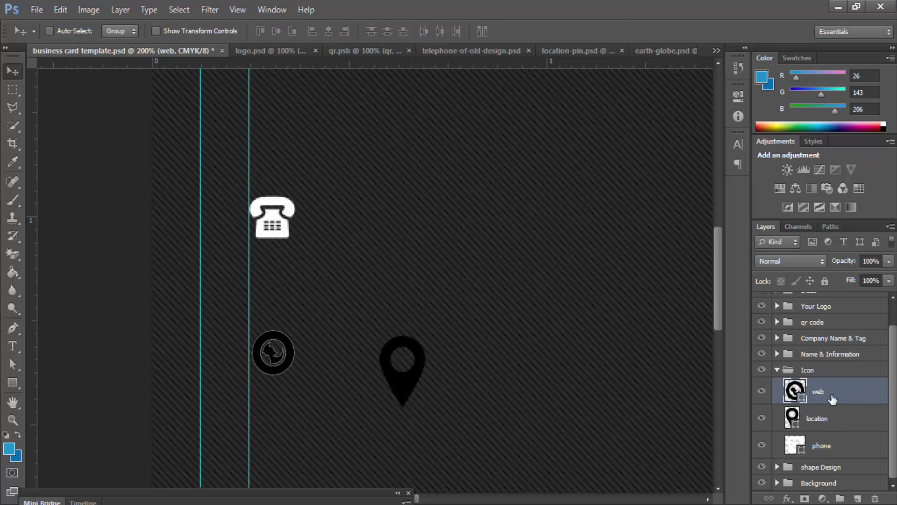
mouse_move(832, 398)
left_mouse_down()
mouse_move(824, 426)
mouse_move(836, 442)
mouse_move(840, 382)
left_mouse_up()
left_click_drag(834, 420, 822, 449)
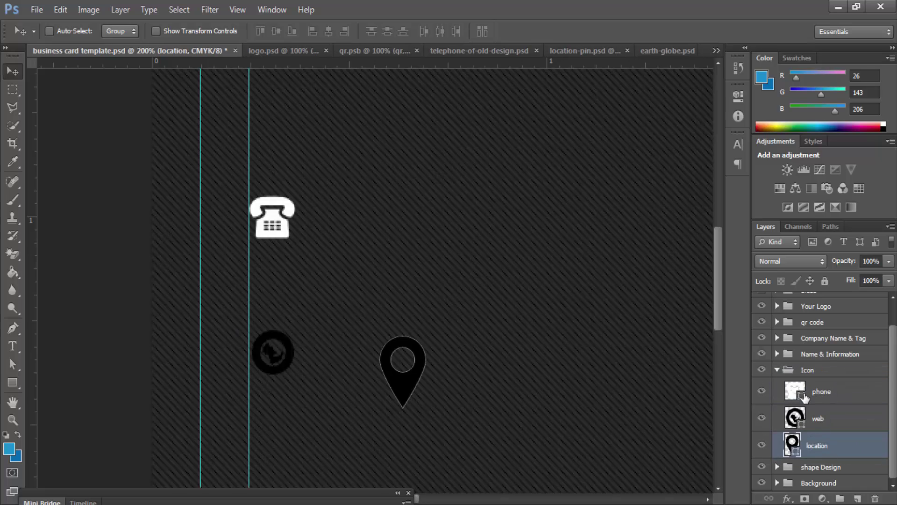
Step: Recolor the location pin and the globe icon white (ffffff)
double_click(795, 453)
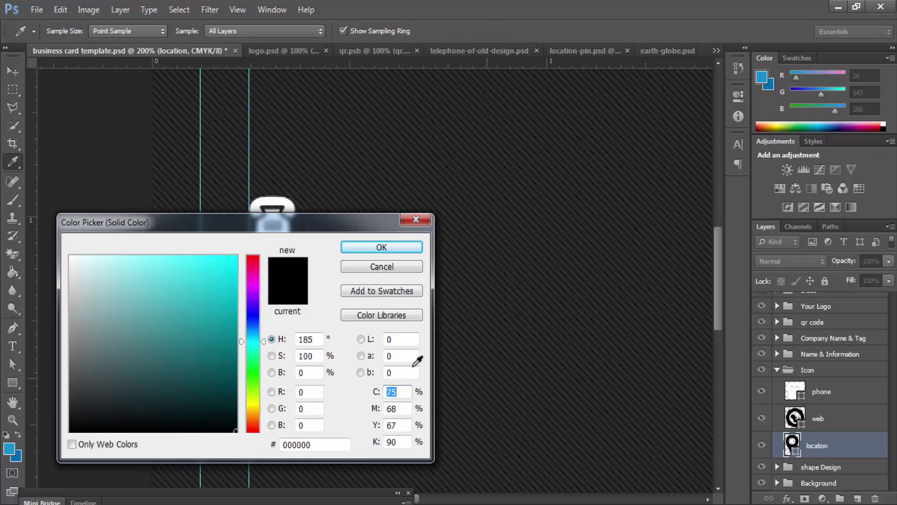
left_click(70, 256)
left_click(361, 246)
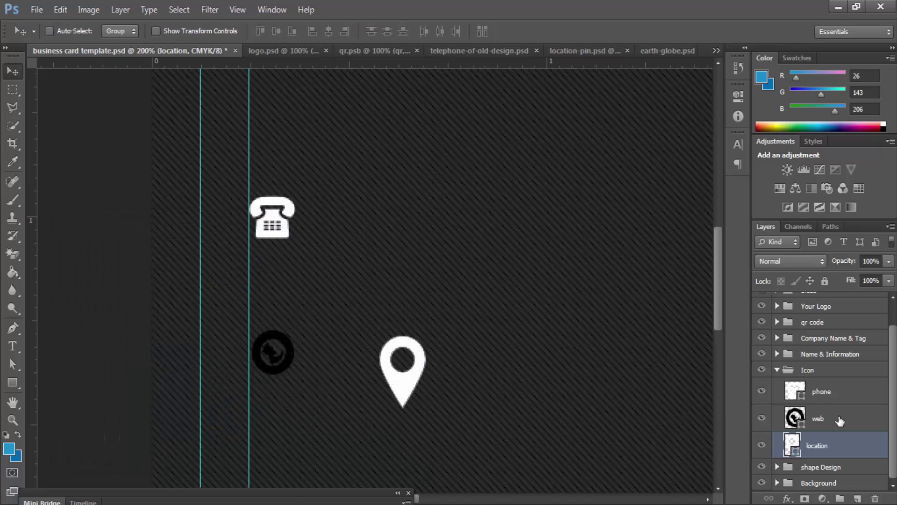
double_click(800, 423)
left_click(70, 256)
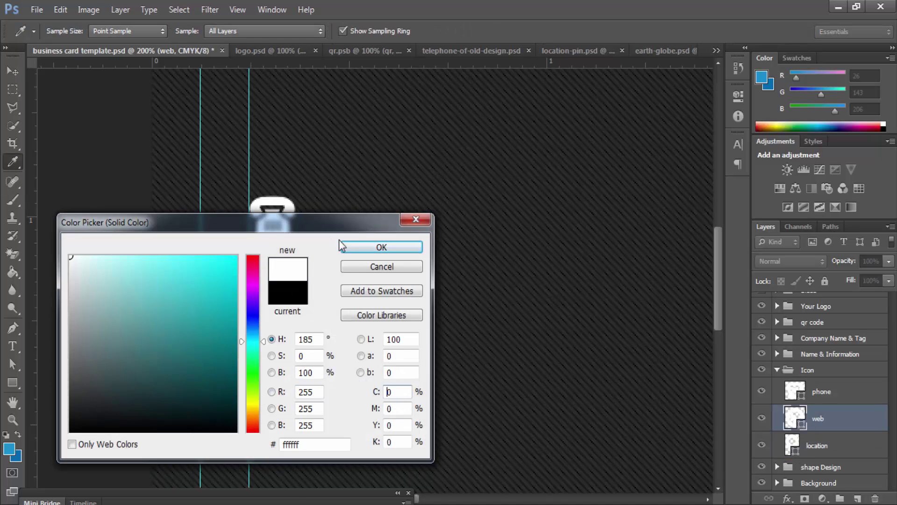
left_click(397, 246)
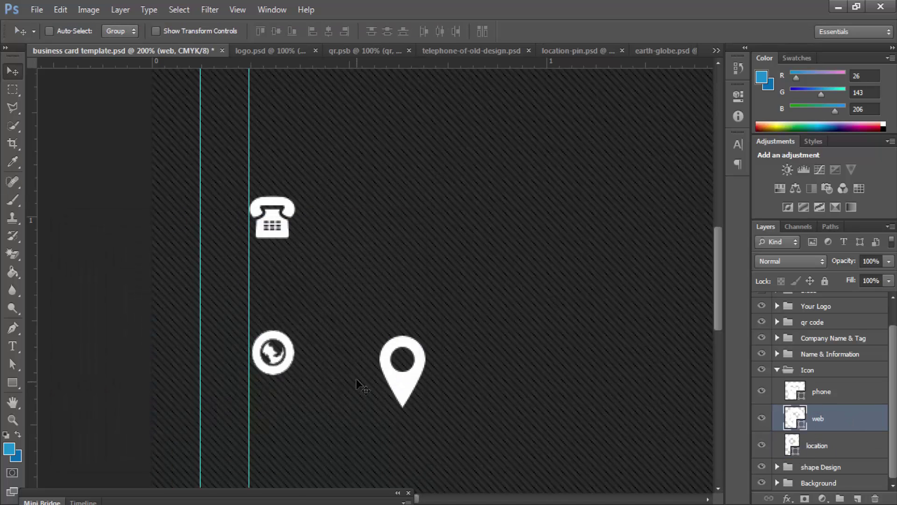
Step: Move the globe icon up closer to the telephone and enlarge it to about 106% of its size
left_click_drag(284, 360, 287, 326)
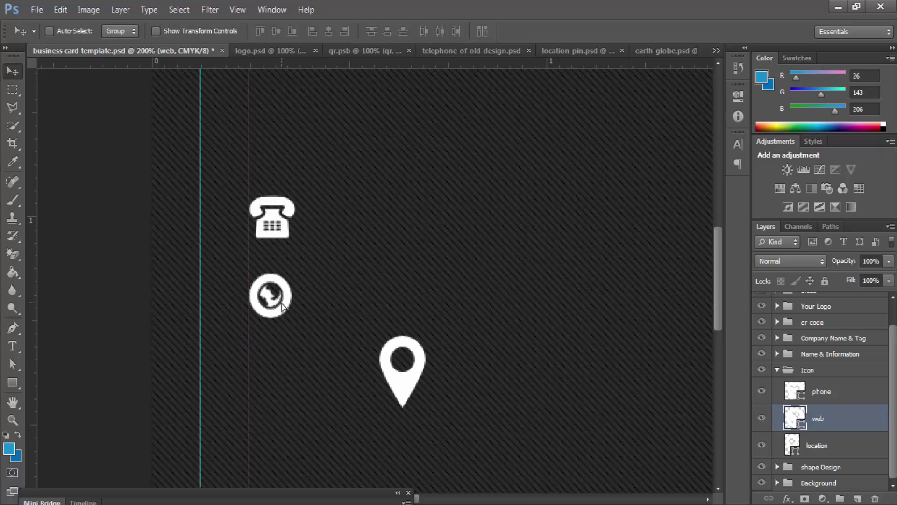
key("ctrl+t")
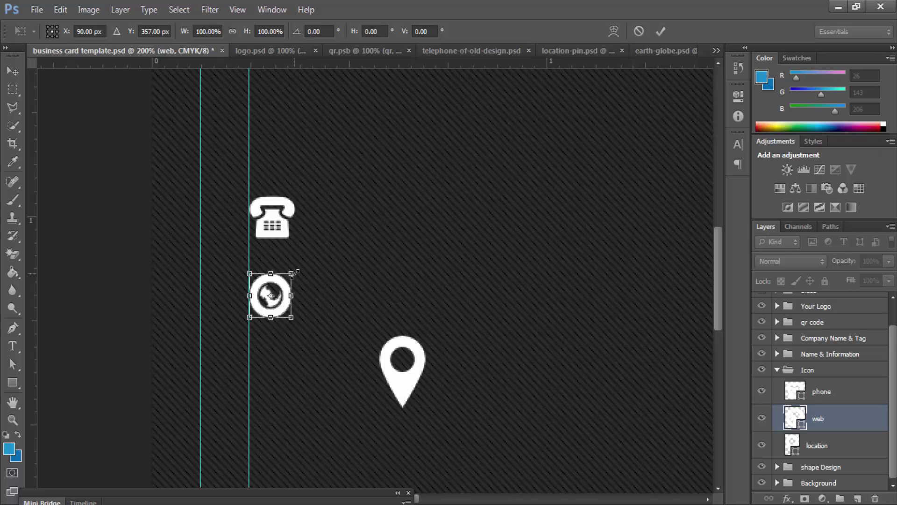
left_click_drag(293, 272, 293, 272)
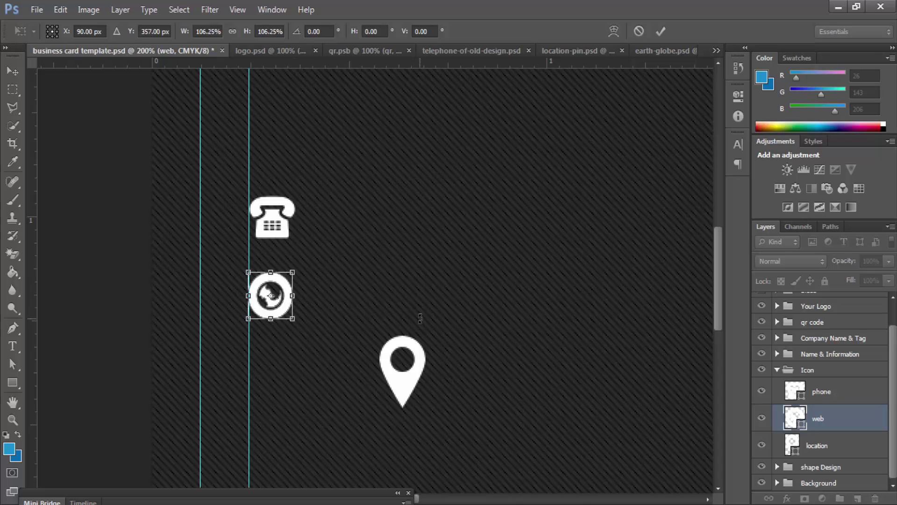
key("Return")
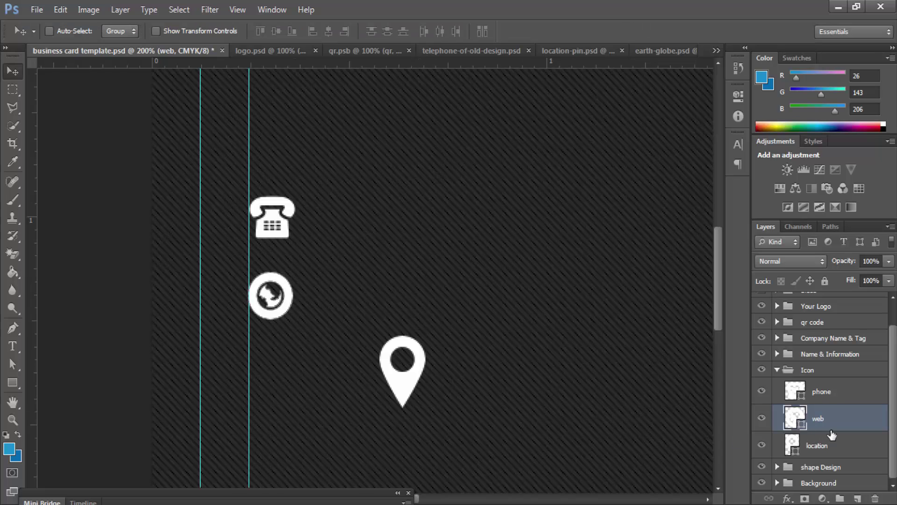
Step: Shrink the location pin to about the telephone's height and move it below the globe icon
left_click(831, 439)
key("ctrl+t")
left_click_drag(429, 332, 416, 350)
key("Return")
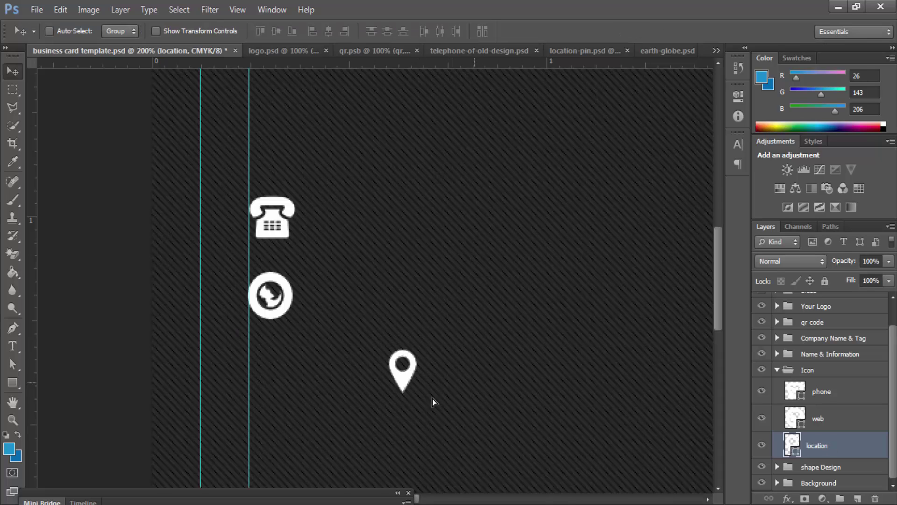
left_click_drag(433, 398, 348, 410)
Step: Align the phone, web and location icons on their horizontal centers
left_click(824, 391, "ctrl")
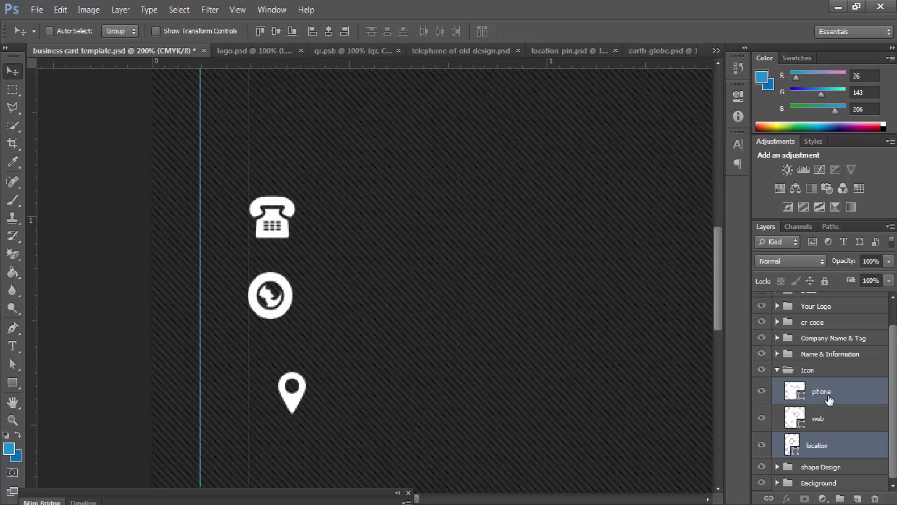
left_click(817, 417, "ctrl")
left_click(328, 32)
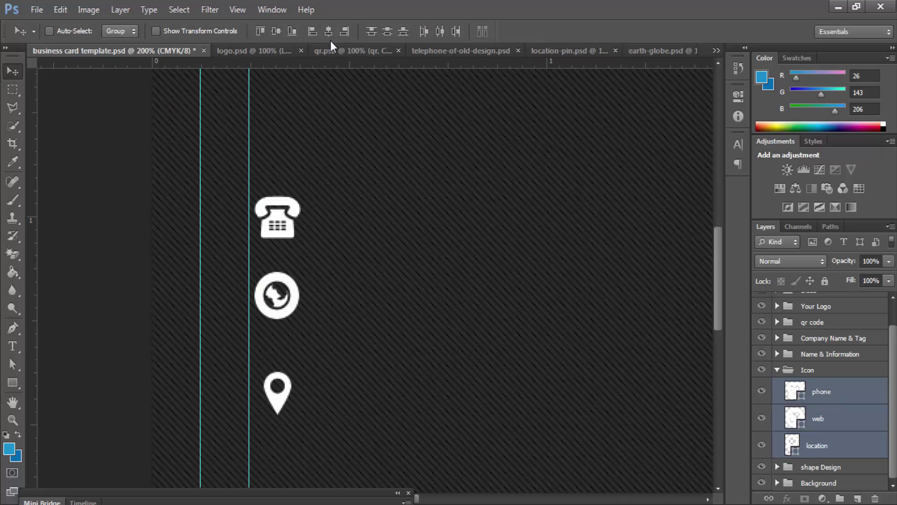
Step: Enlarge the location pin very slightly around its center
left_click(841, 444)
key("ctrl+t")
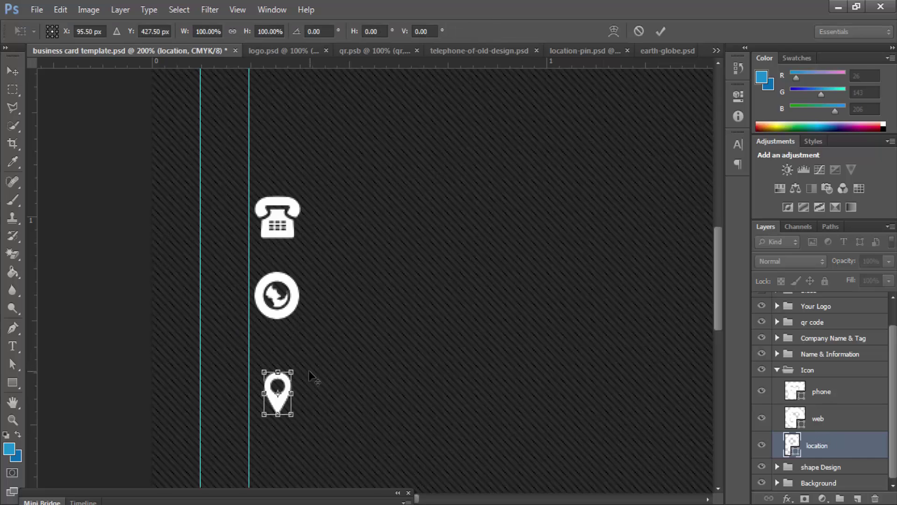
left_click_drag(296, 370, 291, 370)
key("Return")
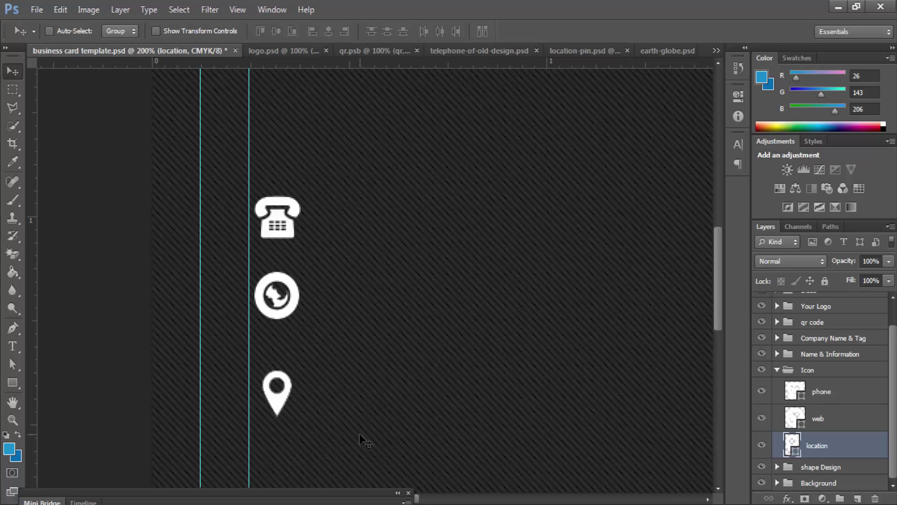
key("ctrl+t")
left_click_drag(293, 367, 291, 370)
key("Return")
Step: Scale the telephone icon down slightly so it is a little narrower than the globe
left_click(844, 396)
key("ctrl+t")
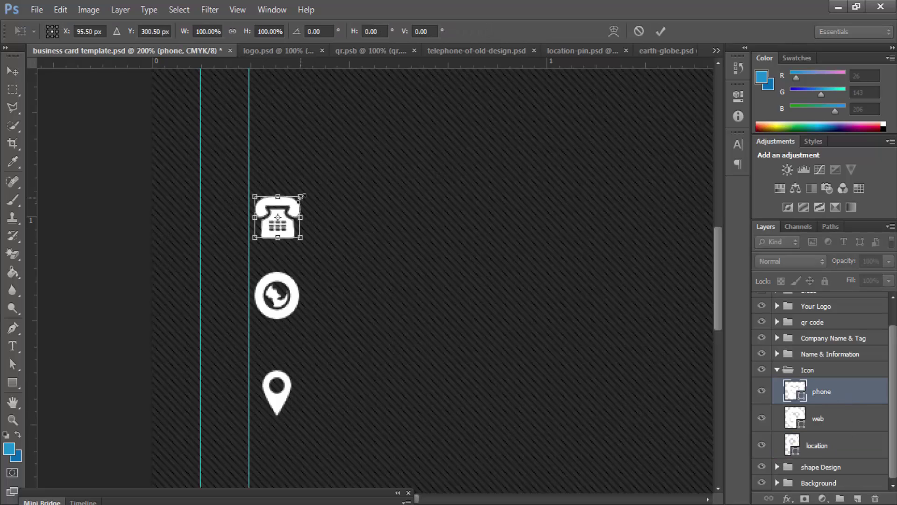
left_click_drag(301, 198, 298, 200)
key("Return")
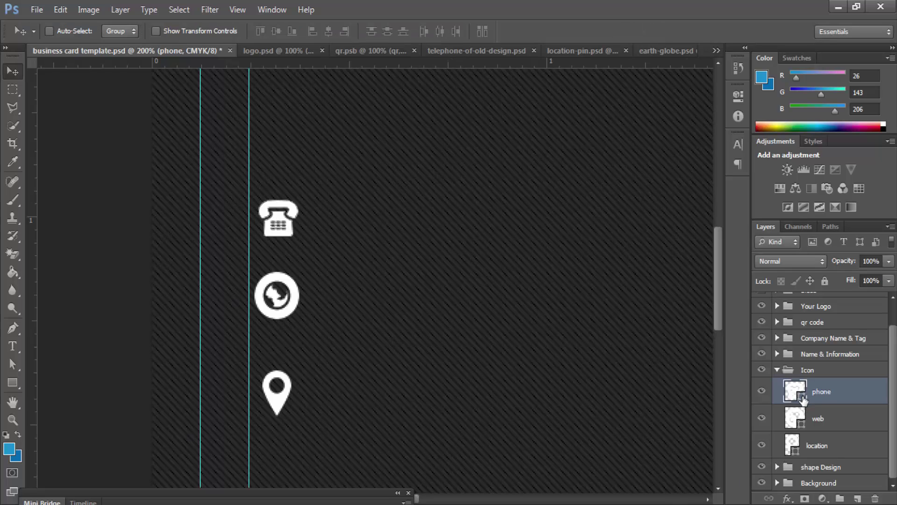
Step: Draw a white circle about 57 px in diameter with the Ellipse tool, beside the icons on the dark panel
left_click_drag(13, 379, 55, 447)
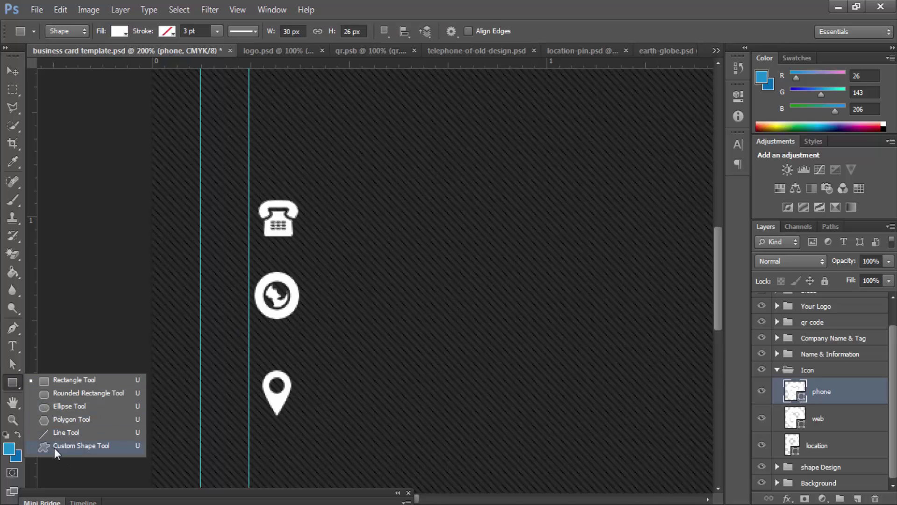
left_click(59, 407)
left_click_drag(493, 266, 531, 306)
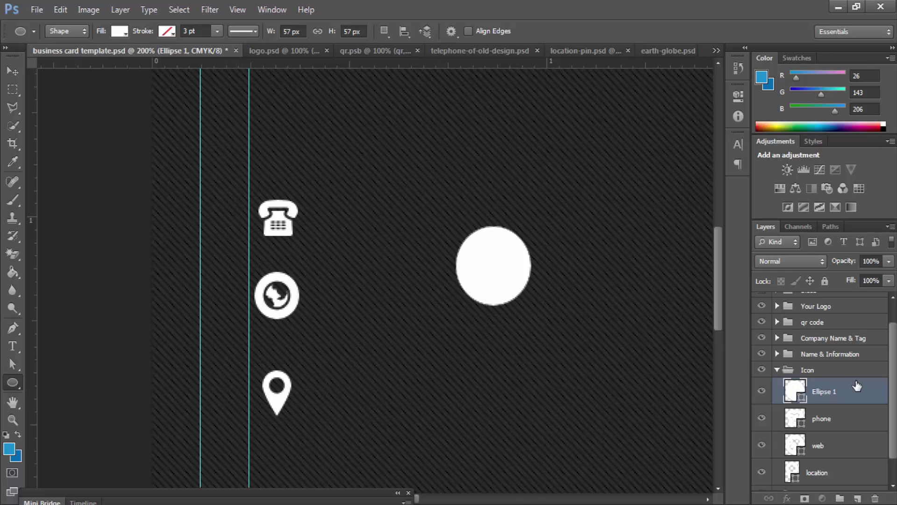
Step: Place the circle's layer below the location layer and put it in a new group named icon shape
left_click_drag(855, 387, 835, 473)
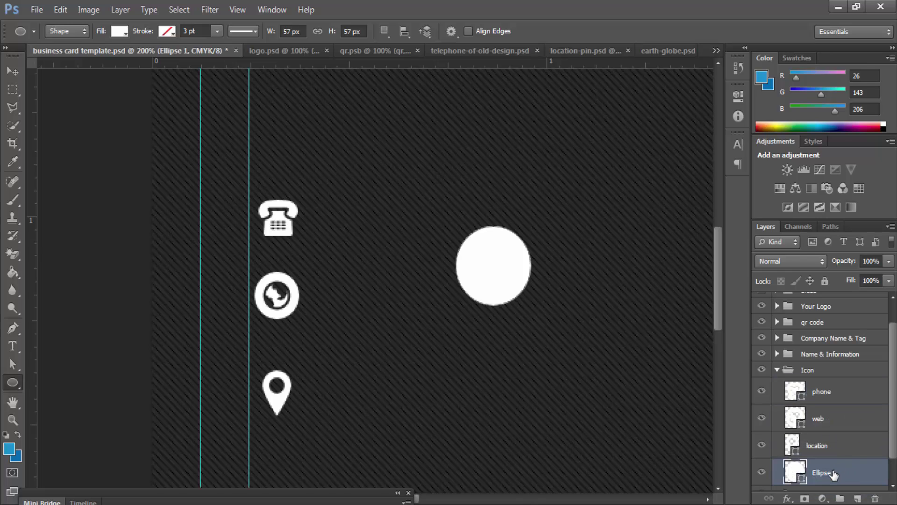
key("ctrl+g")
double_click(833, 468)
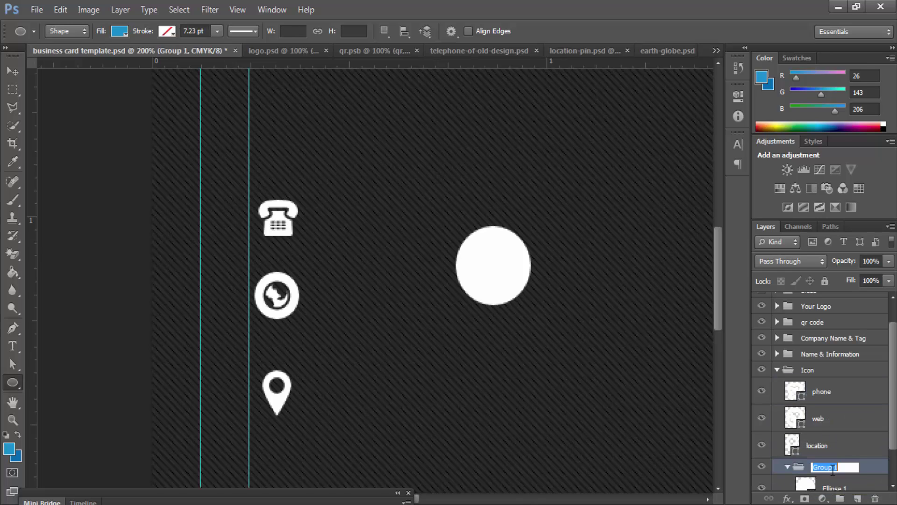
type("icon shape")
key("Return")
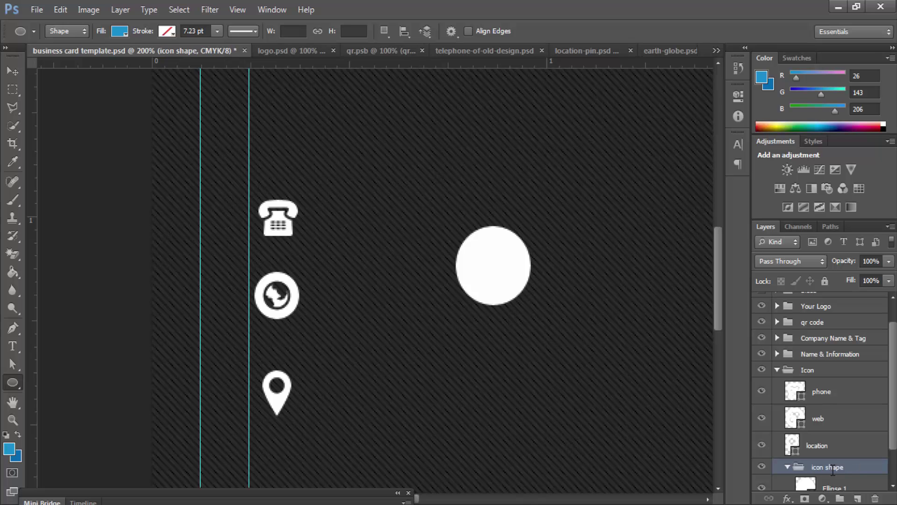
Step: Recolor the circle with the medium blue (1a8fce) sampled from the card's bottom band
key("ctrl+minus")
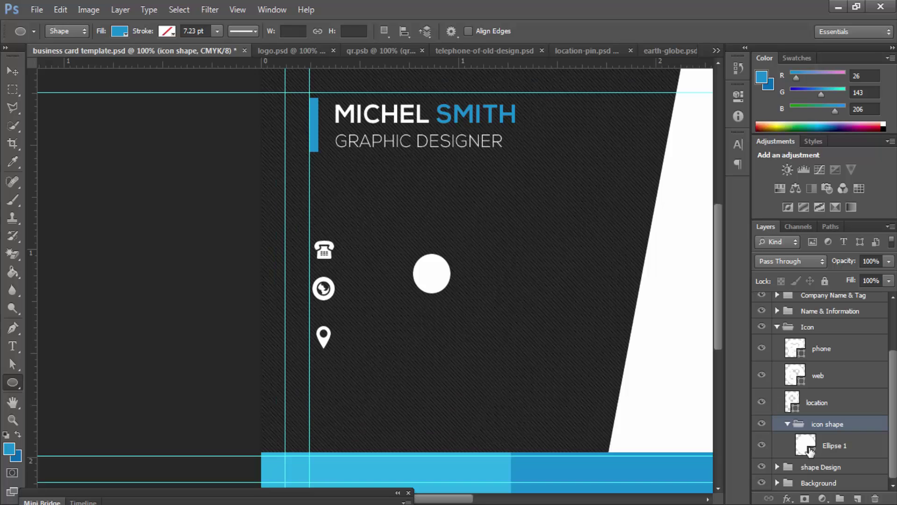
double_click(809, 449)
left_click(589, 473)
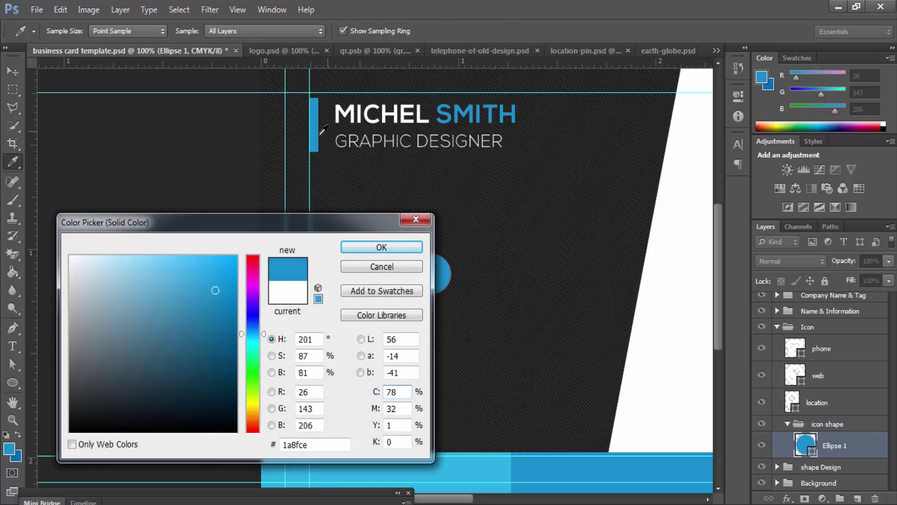
left_click(361, 246)
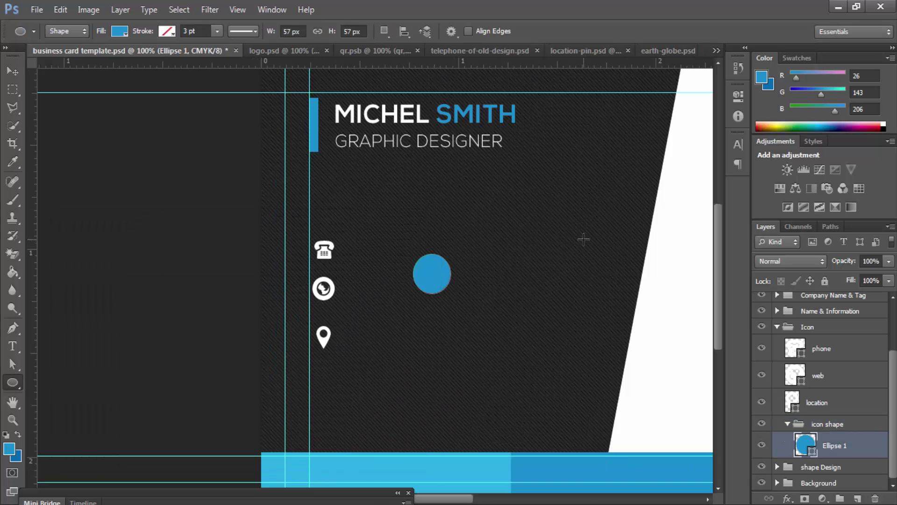
Step: Move the blue circle close beside the globe icon and place a duplicate of it further along the panel
key("ctrl+plus")
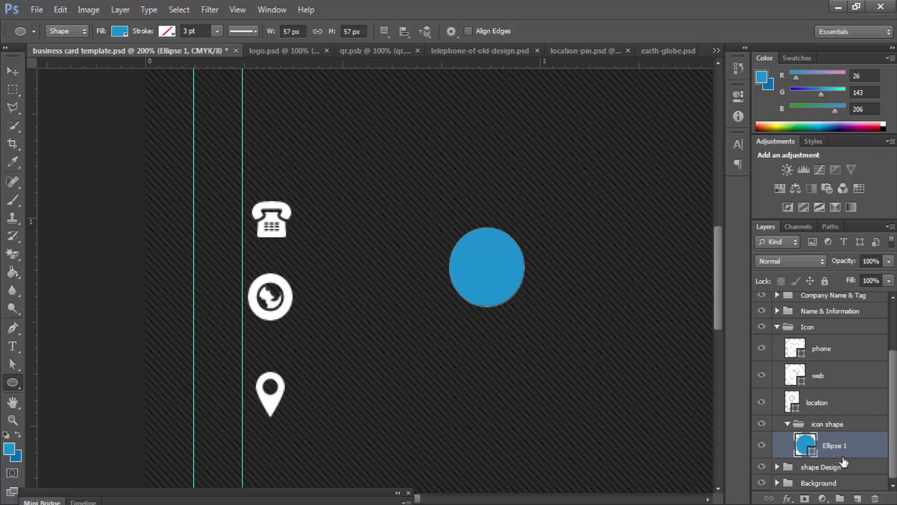
key("v")
left_click_drag(486, 281, 490, 337)
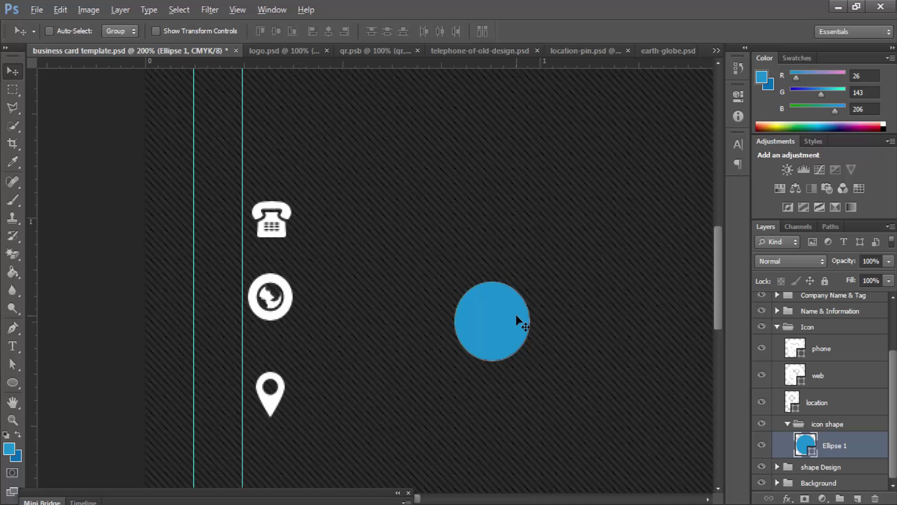
key("alt")
left_click_drag(536, 338, 422, 292)
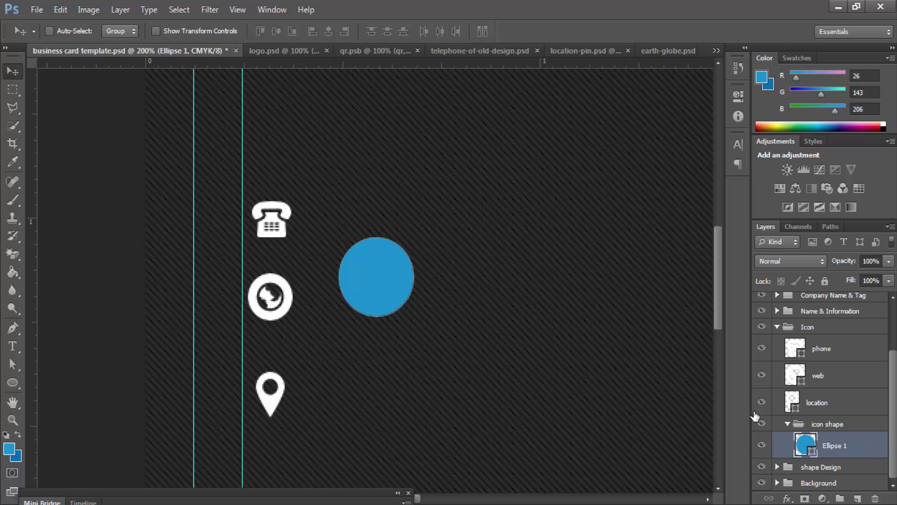
key("ctrl+j")
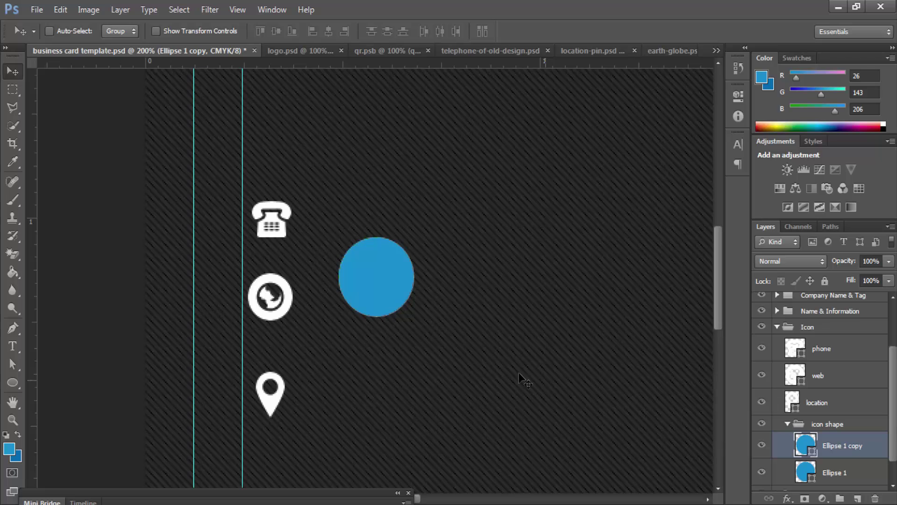
left_click_drag(412, 304, 534, 286)
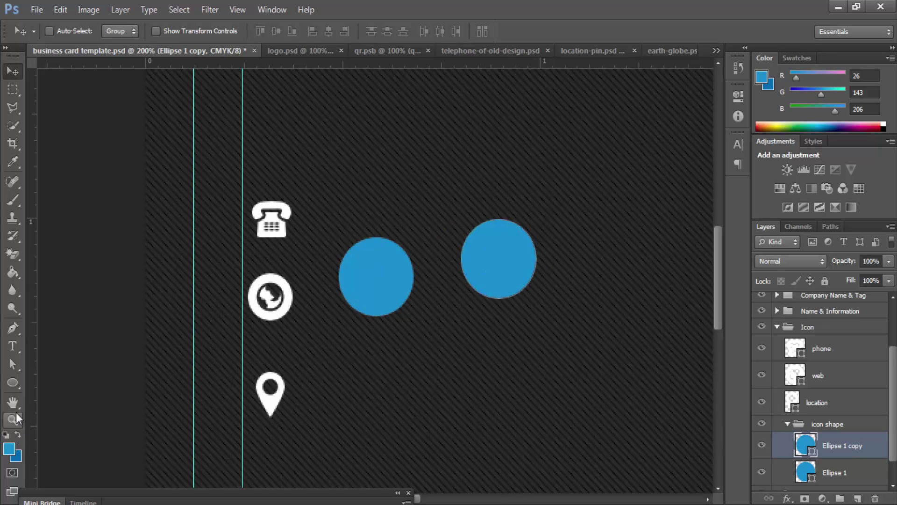
Step: Delete the duplicate circle's right anchor point, leaving its left half, and place that half over the original circle
left_click(13, 363)
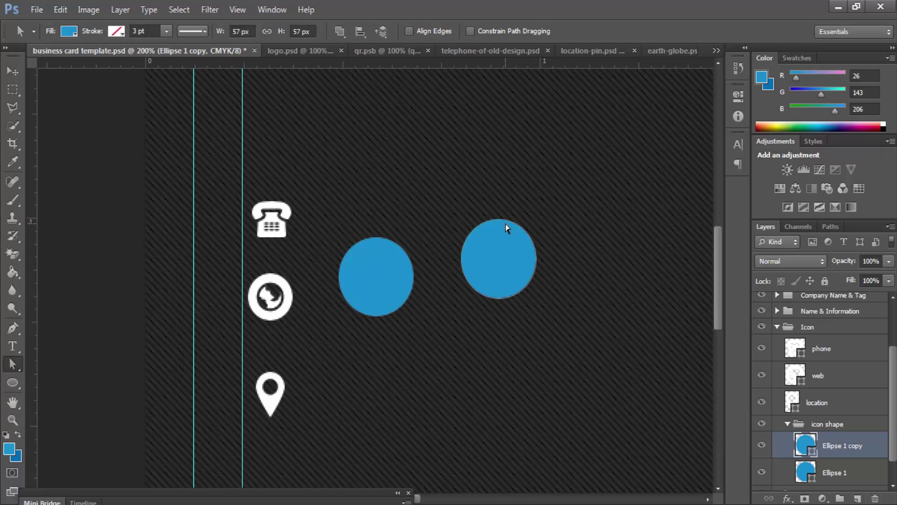
left_click(537, 261)
right_click(14, 364)
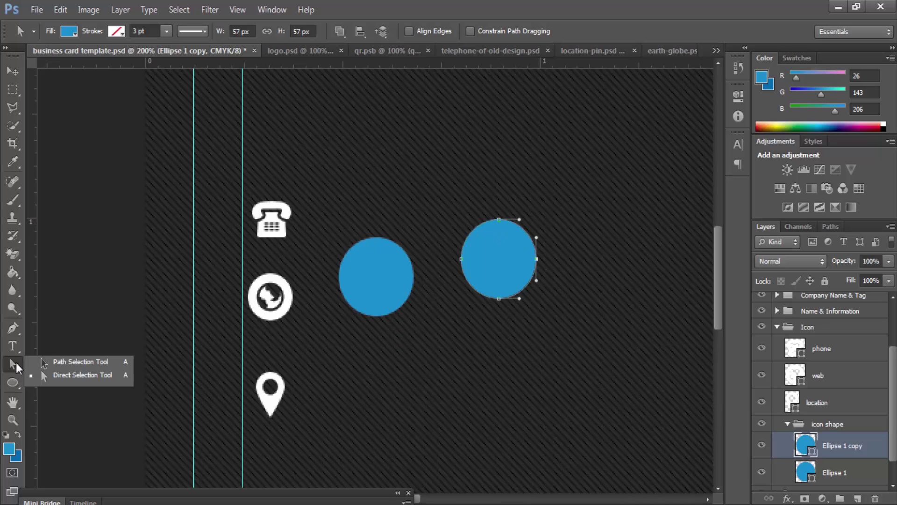
left_click(79, 377)
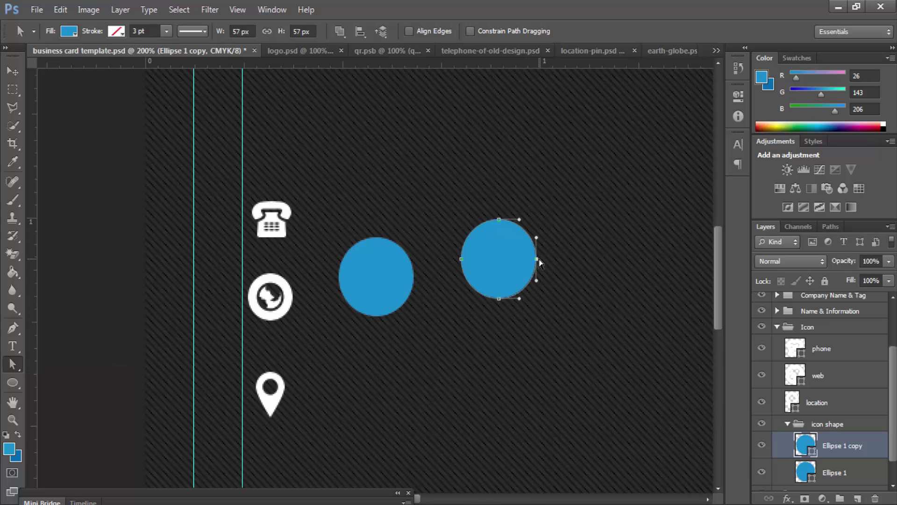
key("Delete")
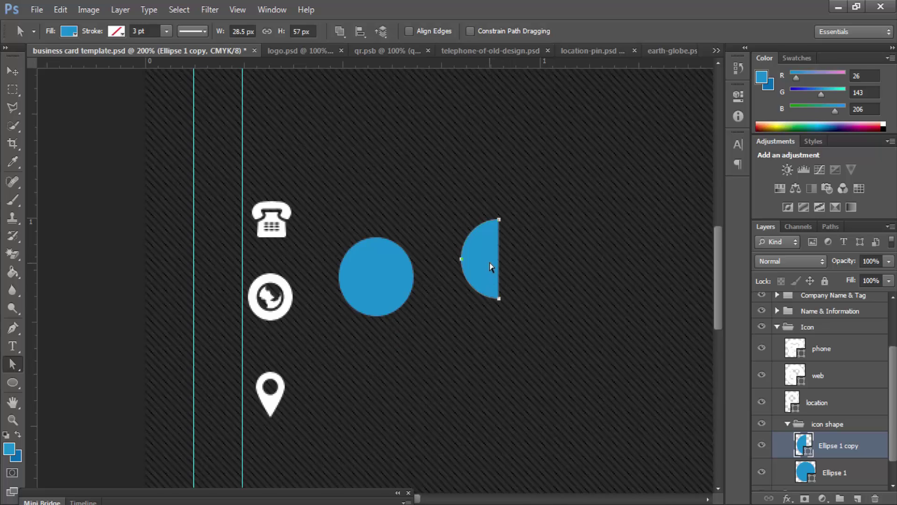
key("v")
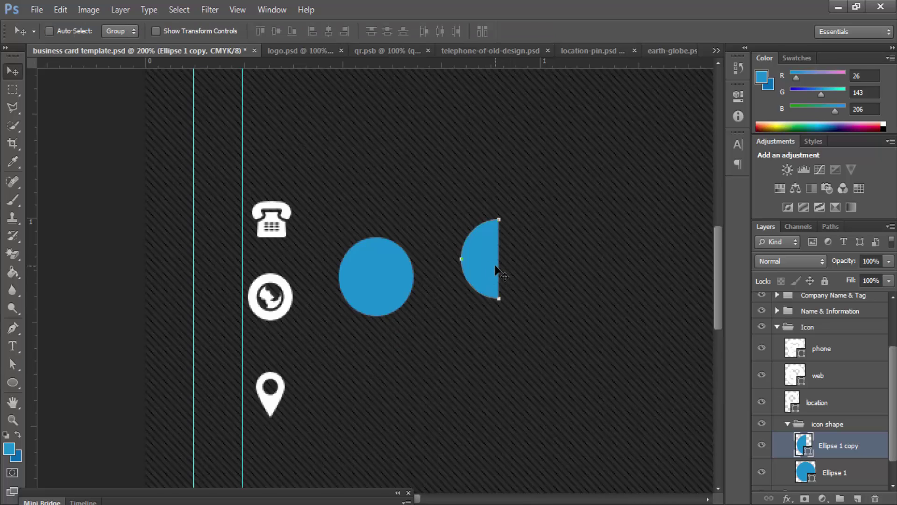
left_click_drag(496, 270, 376, 280)
Step: Recolor the half circle with the dark blue sampled from the darkest section of the card's bottom band
key("ctrl+minus")
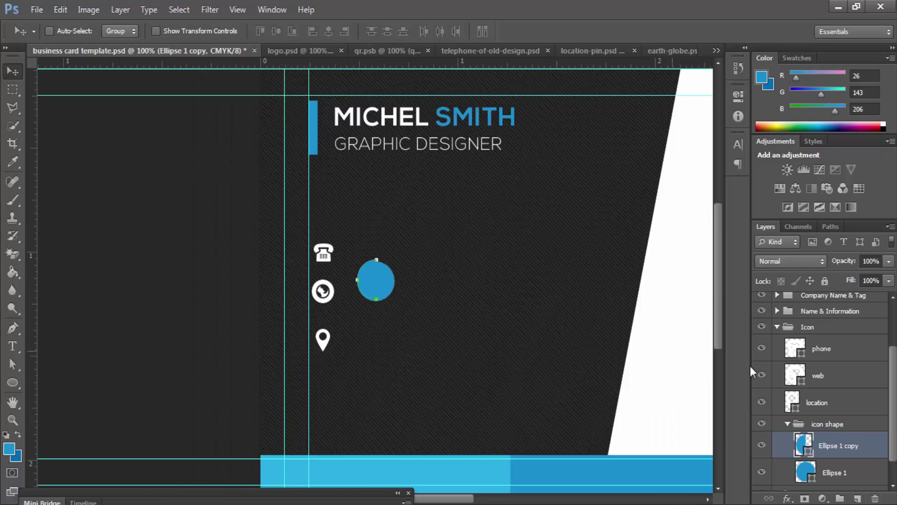
double_click(803, 446)
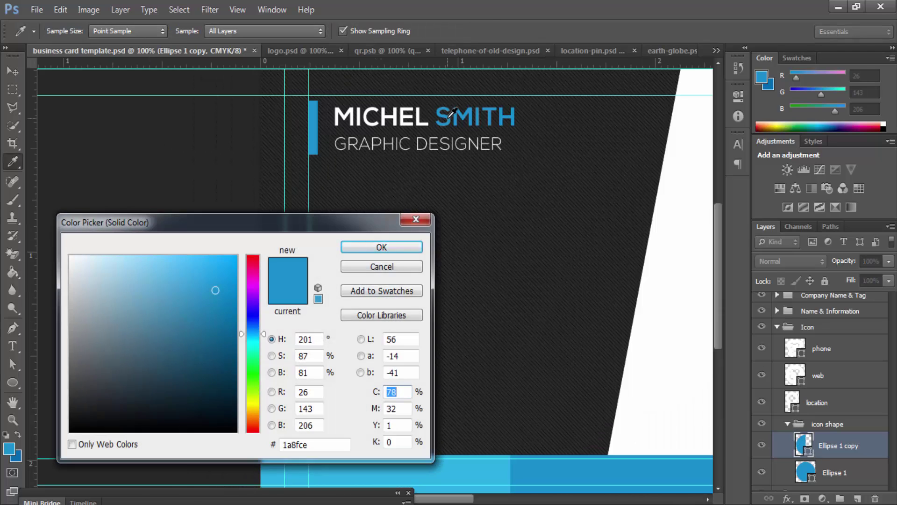
left_click_drag(583, 420, 480, 382)
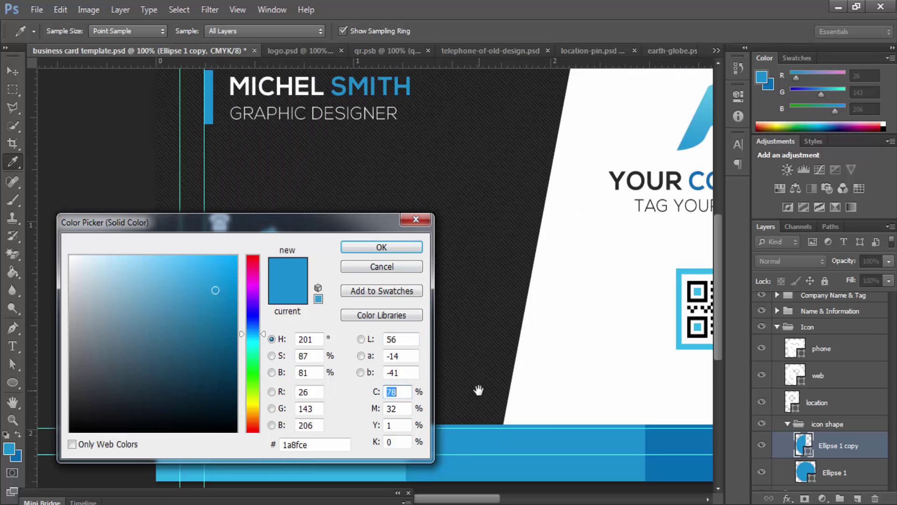
left_click(706, 451)
left_click(383, 247)
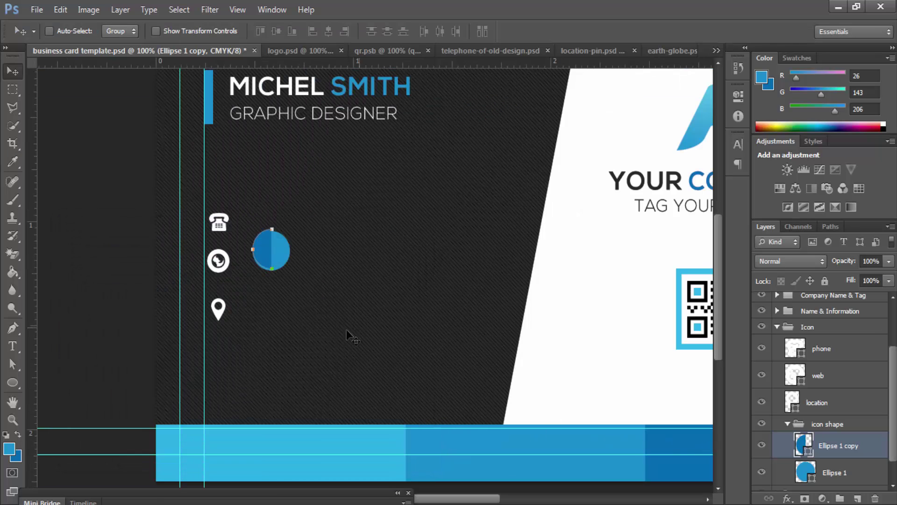
Step: Nudge the dark blue half circle down until its edge lines up with the full circle beneath it
key("ctrl+plus")
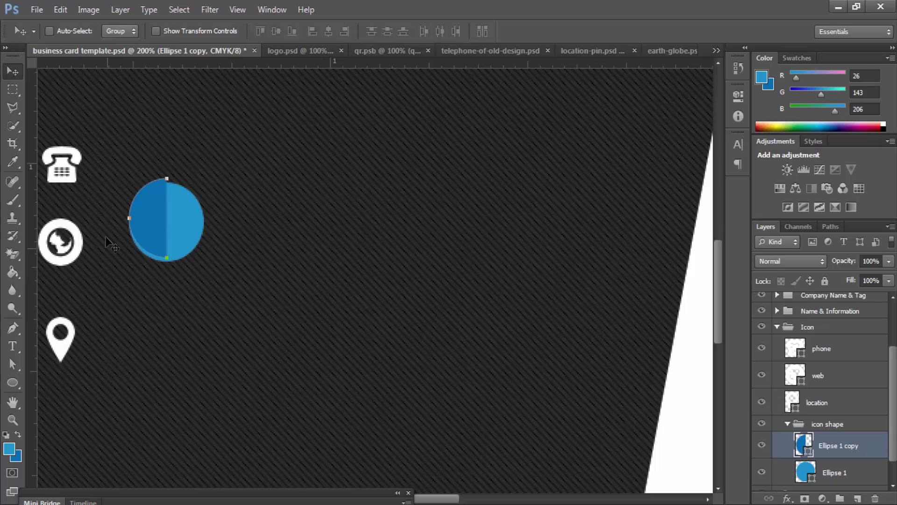
key("Down")
key("Down")
key("Down")
key("Down")
key("Down")
key("Down")
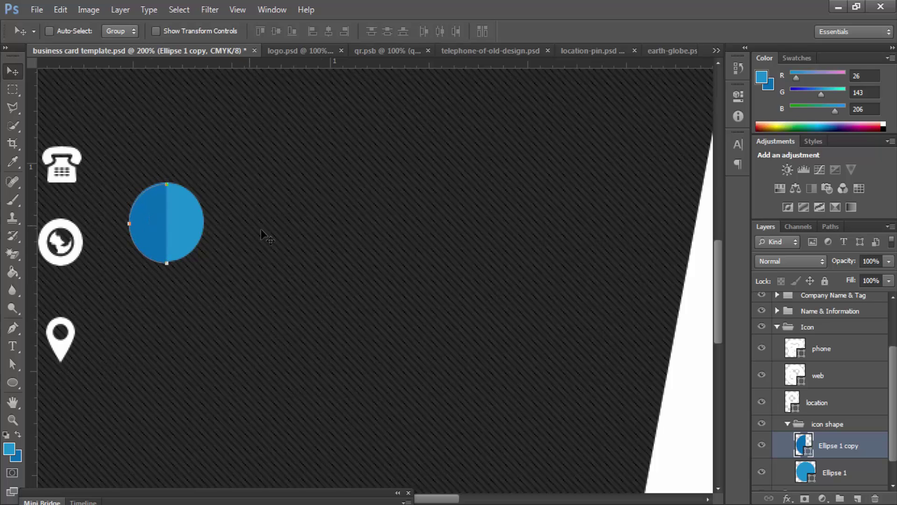
Step: Align the dark blue half circle with the full circle so their left edges match
key("Up")
key("Left")
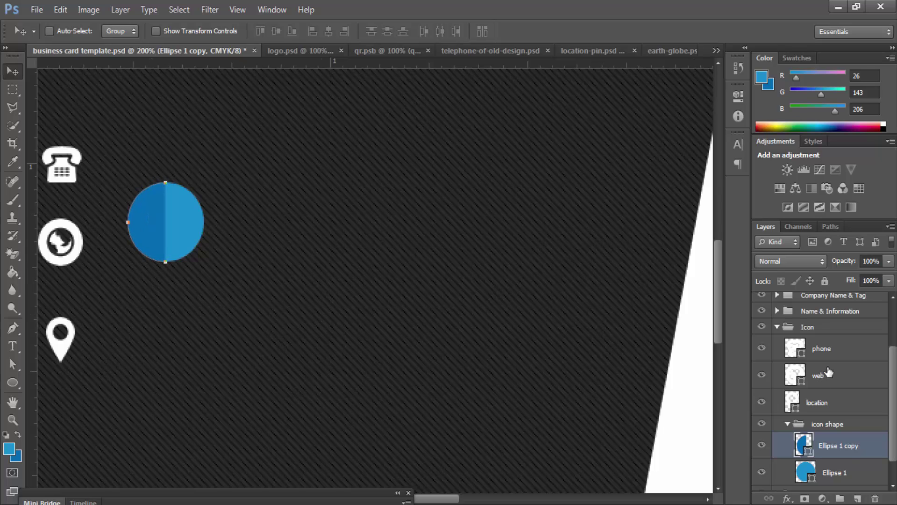
left_click(839, 473, "shift")
left_click(328, 31)
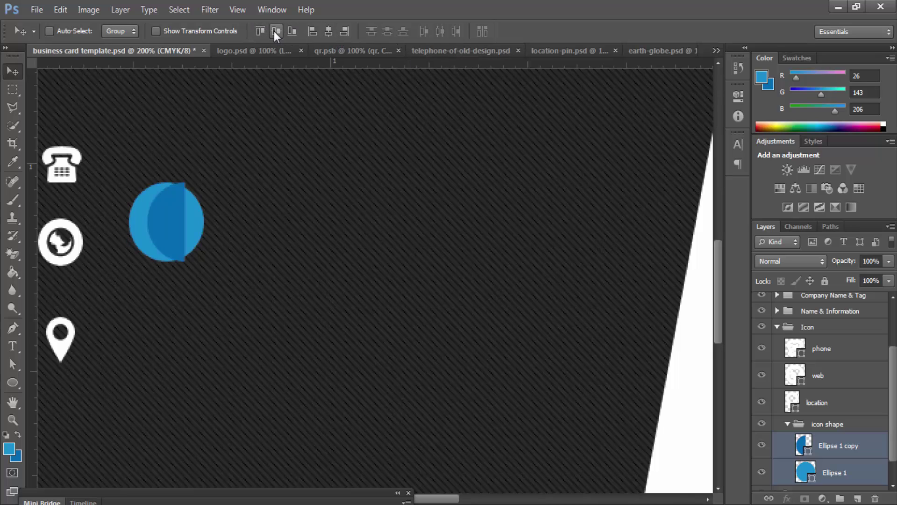
left_click(312, 33)
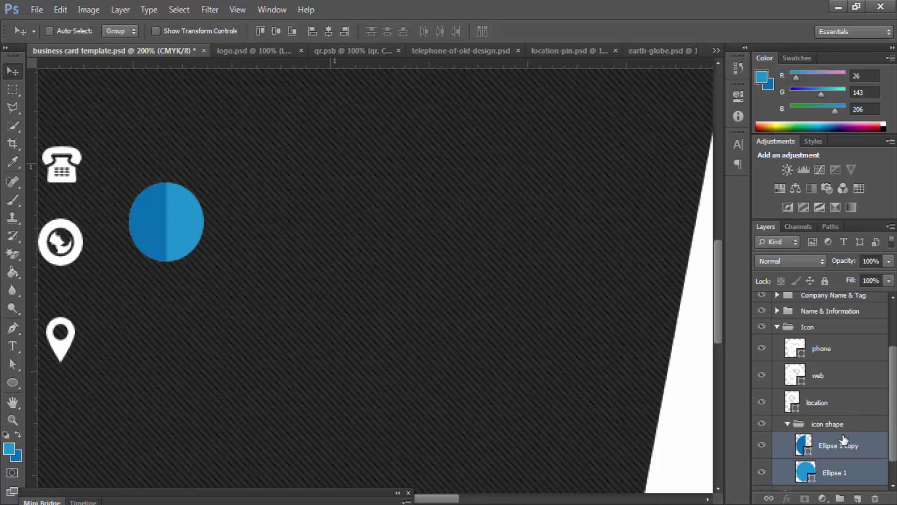
Step: Group the half circle and full circle layers and name the group "phone back shape"
key("ctrl+g")
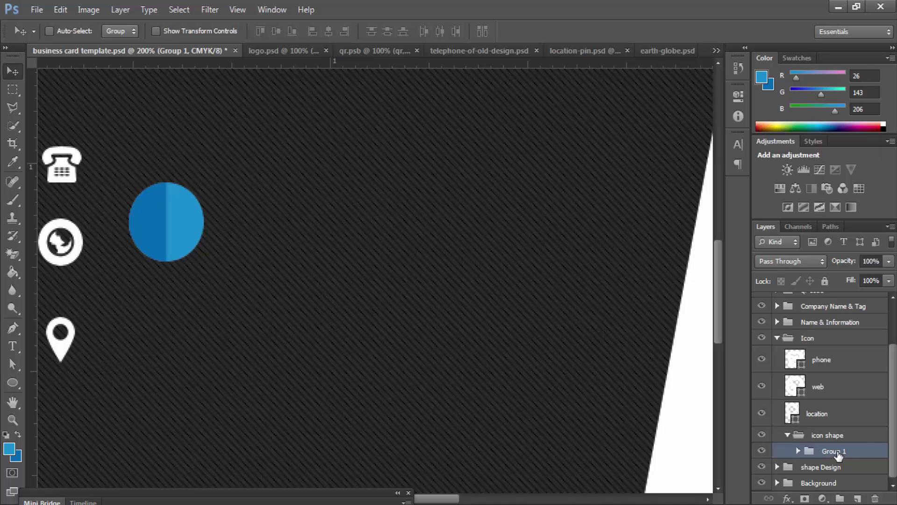
double_click(836, 451)
type("phone back shape")
key("Return")
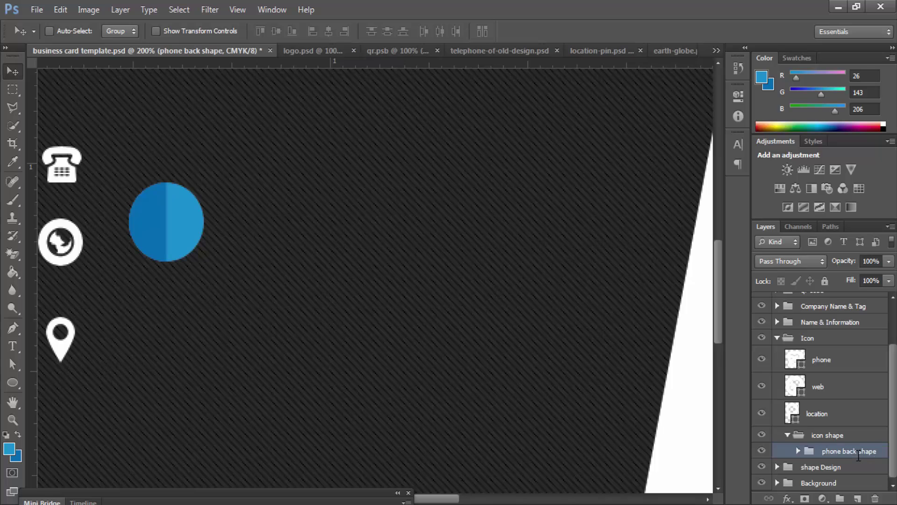
Step: Move the two-tone circle behind the telephone icon and position the icon at the circle's center
left_click_drag(371, 201, 707, 238)
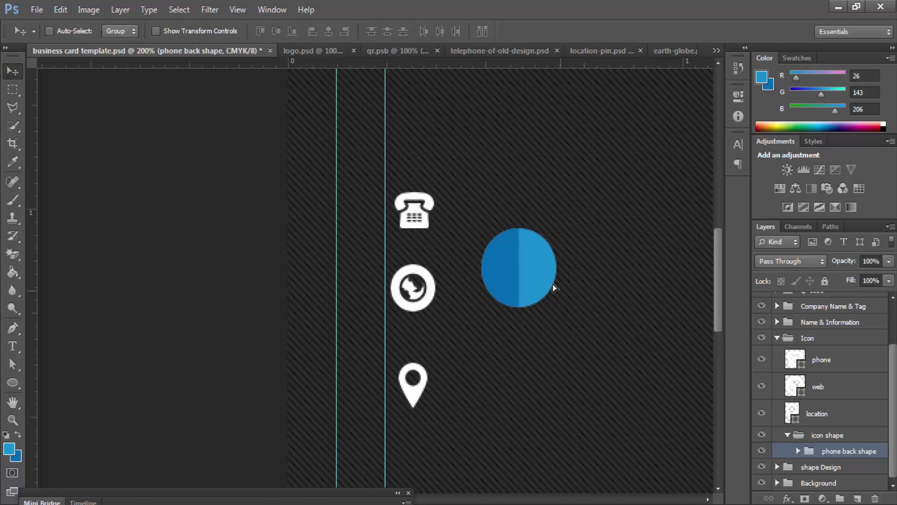
left_click_drag(553, 285, 500, 252)
left_click(835, 358)
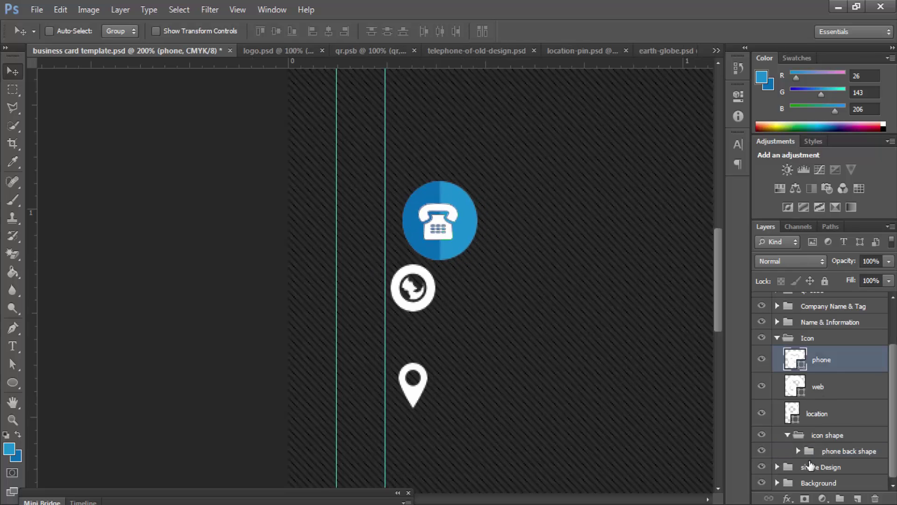
Step: Duplicate the phone back shape group and try renaming the copy, entering "web" and undoing that text
left_click(851, 452)
key("ctrl+j")
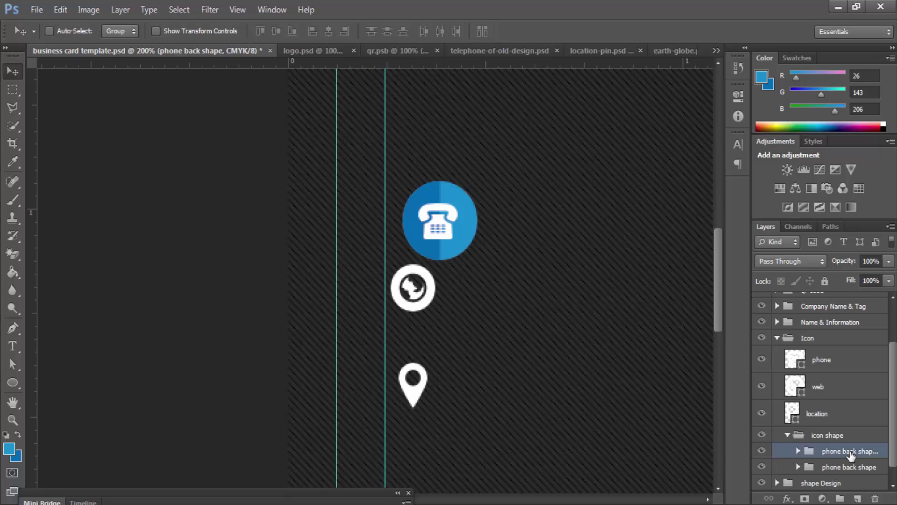
double_click(847, 452)
type("web")
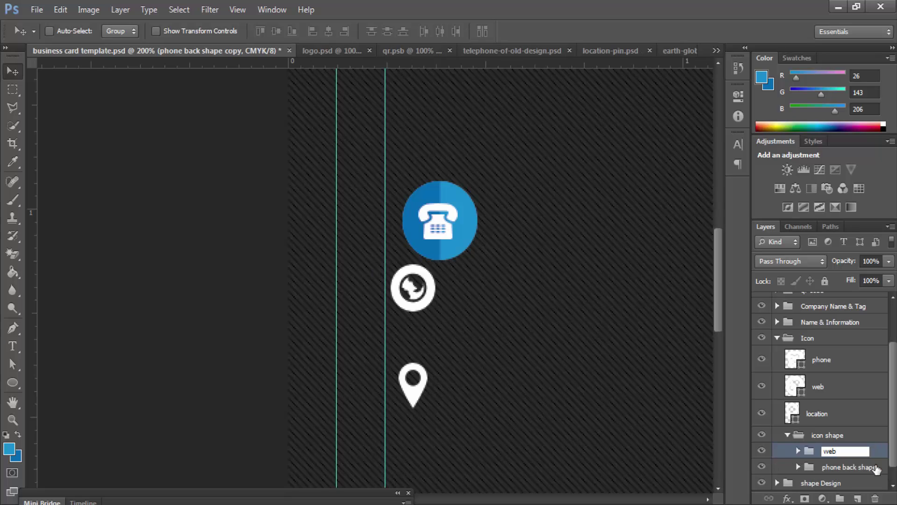
key("ctrl+z")
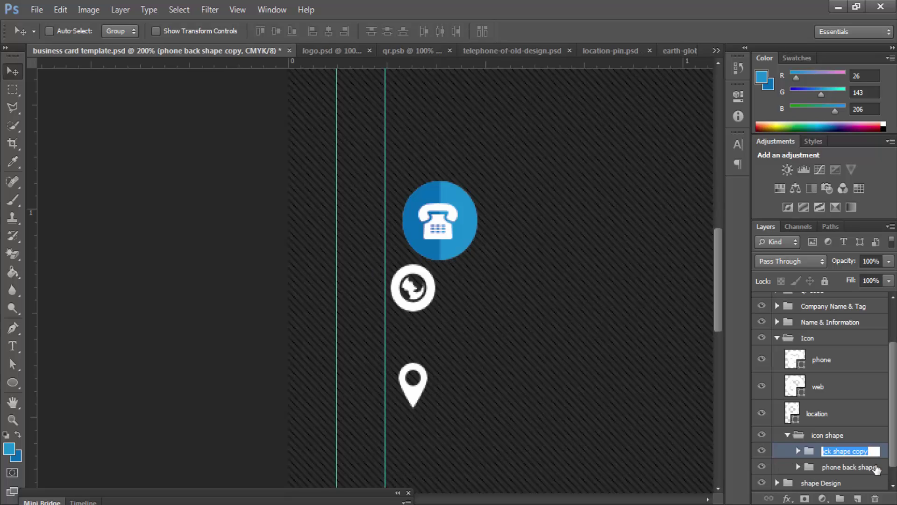
Step: Rename the copied phone back shape group as "web back shape" and place it below the phone back shape group
key("Right")
key("BackSpace")
key("BackSpace")
key("BackSpace")
key("BackSpace")
key("BackSpace")
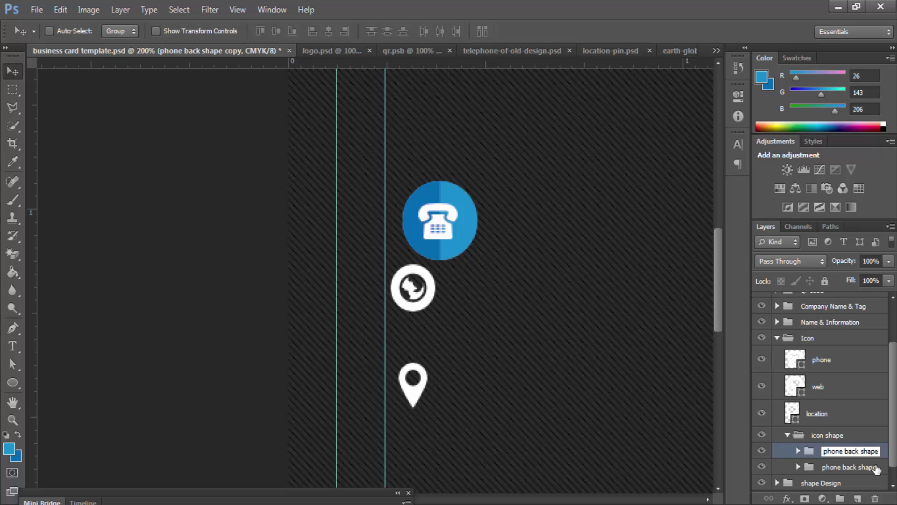
type("copy")
type("web")
key("End")
key("Return")
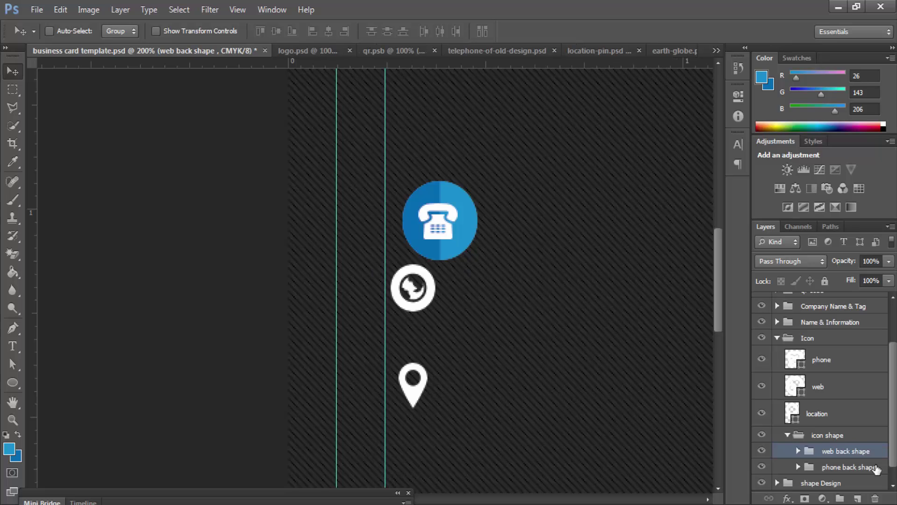
left_click_drag(865, 451, 845, 454)
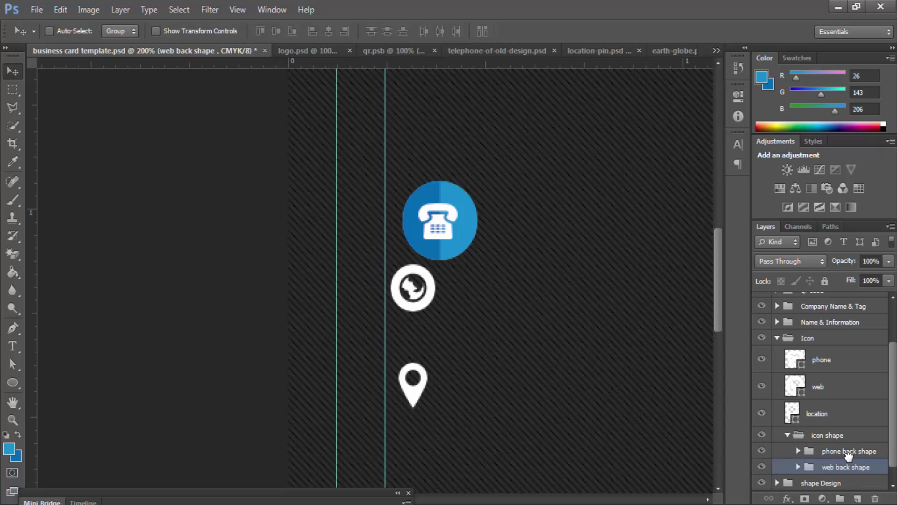
Step: Duplicate the web back shape group and place the copy beneath the original, inside the icon shape group
key("ctrl+j")
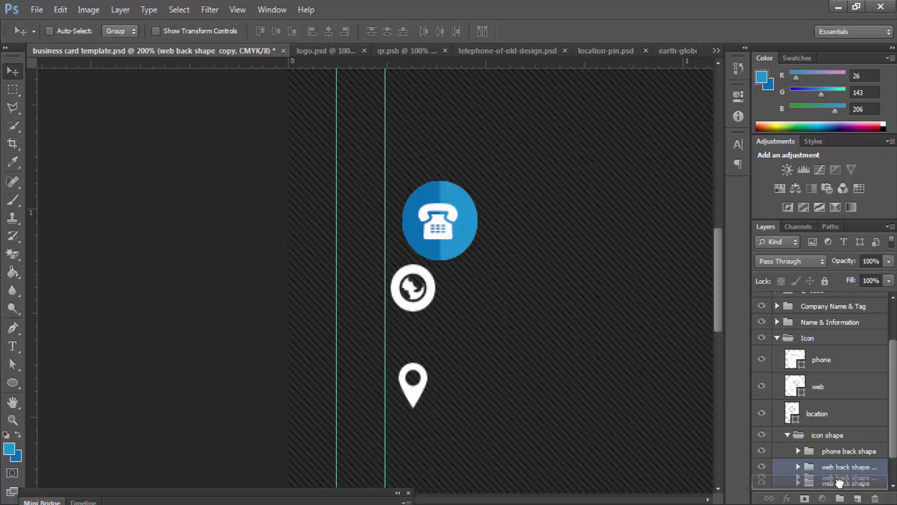
scroll(849, 463, "down", 2)
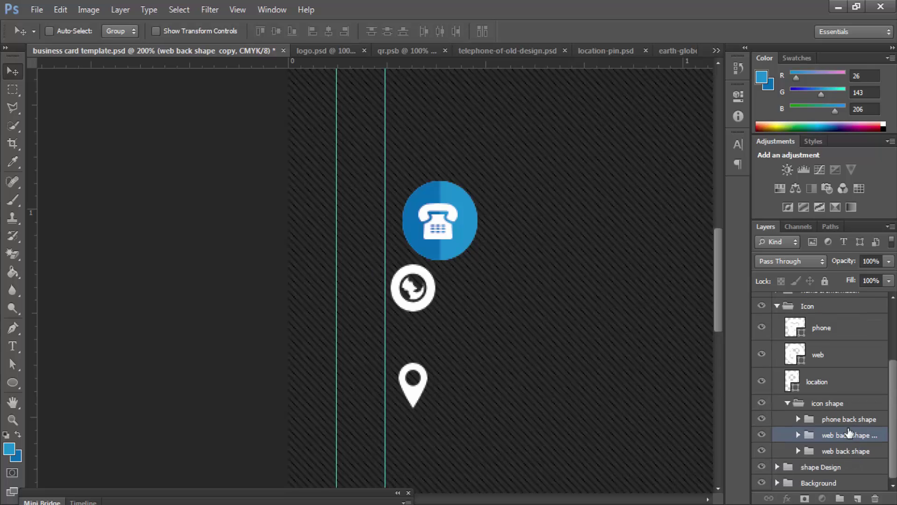
left_click_drag(849, 433, 846, 469)
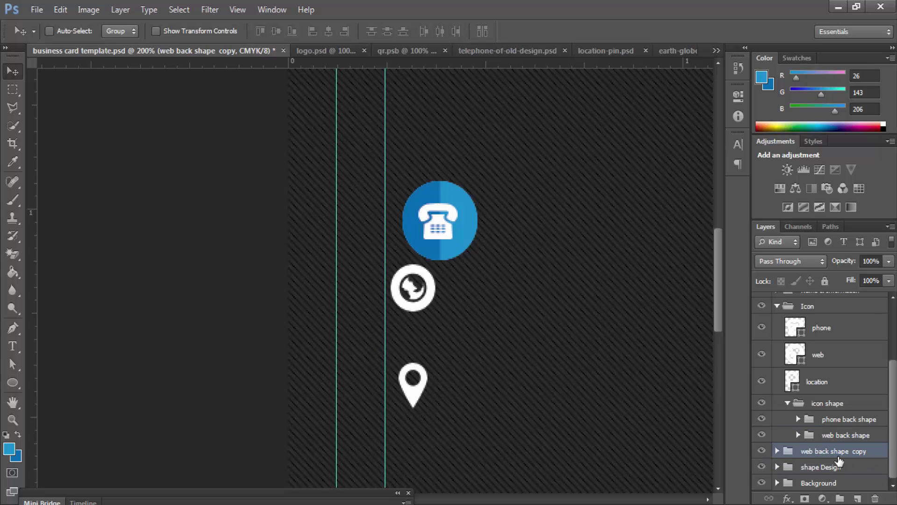
key("ctrl+z")
left_click_drag(847, 437, 762, 454)
Step: Rename the copied web back shape group as "location back shape"
double_click(848, 451)
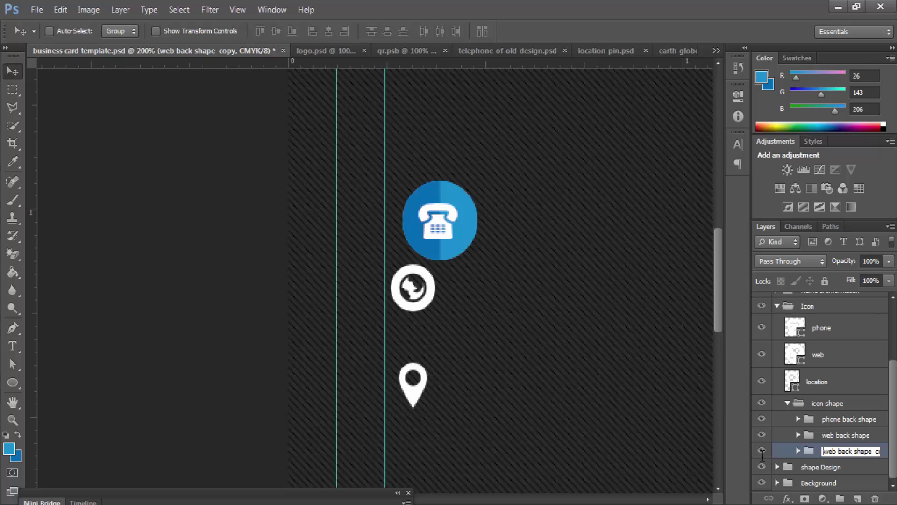
key("BackSpace")
type("location")
key("BackSpace")
key("BackSpace")
key("BackSpace")
key("BackSpace")
key("BackSpace")
key("BackSpace")
key("BackSpace")
key("BackSpace")
type("location")
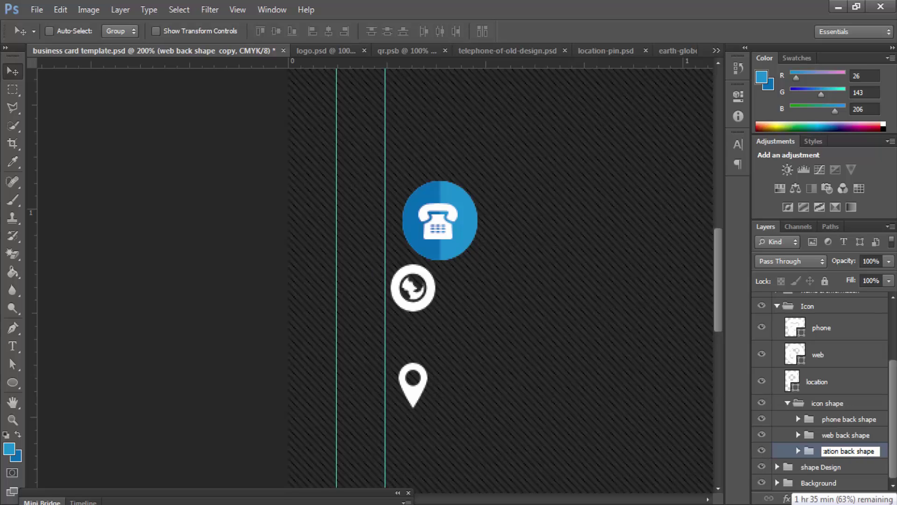
key("Return")
Step: Move the web back circle straight below the phone circle and the location back circle below the web circle
left_click(847, 429)
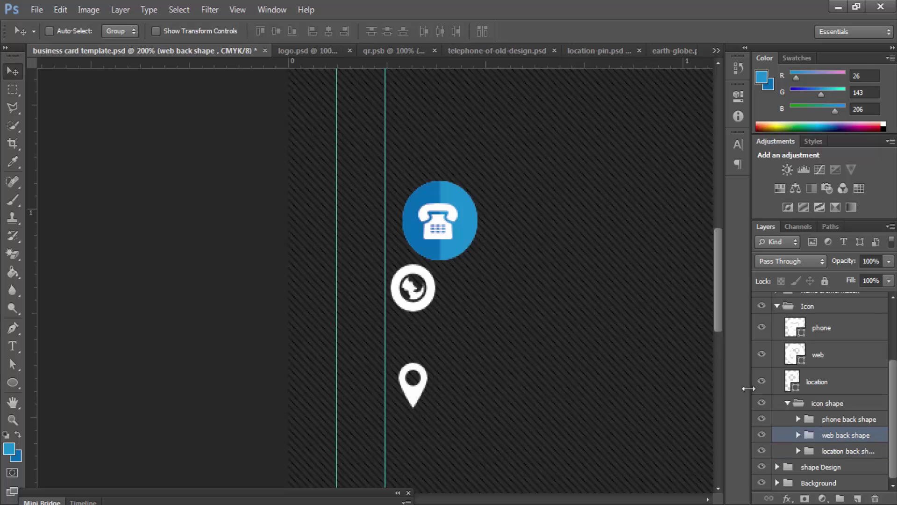
left_click_drag(483, 245, 492, 332)
left_click(840, 453)
left_click_drag(611, 355, 624, 467)
left_click_drag(590, 308, 598, 373)
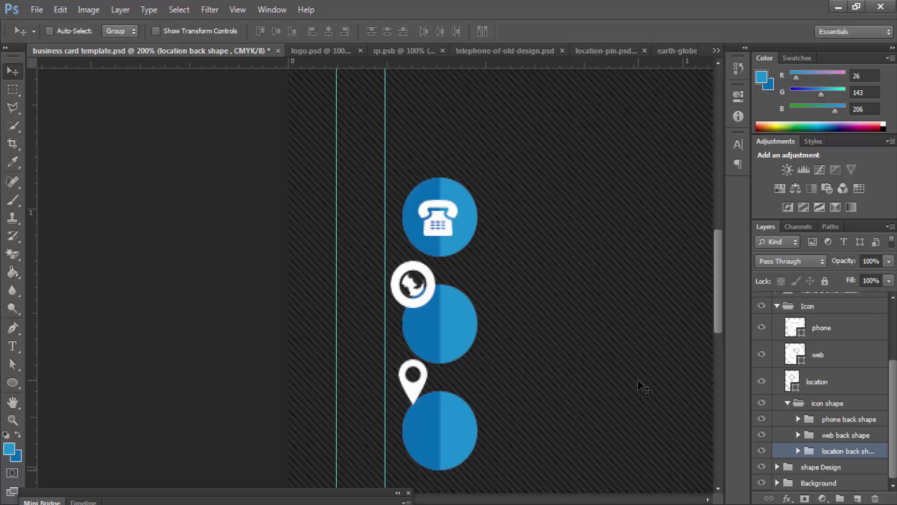
Step: Nudge the location back circle slightly lower and distribute the three back circles evenly in the vertical direction
key("ctrl+minus")
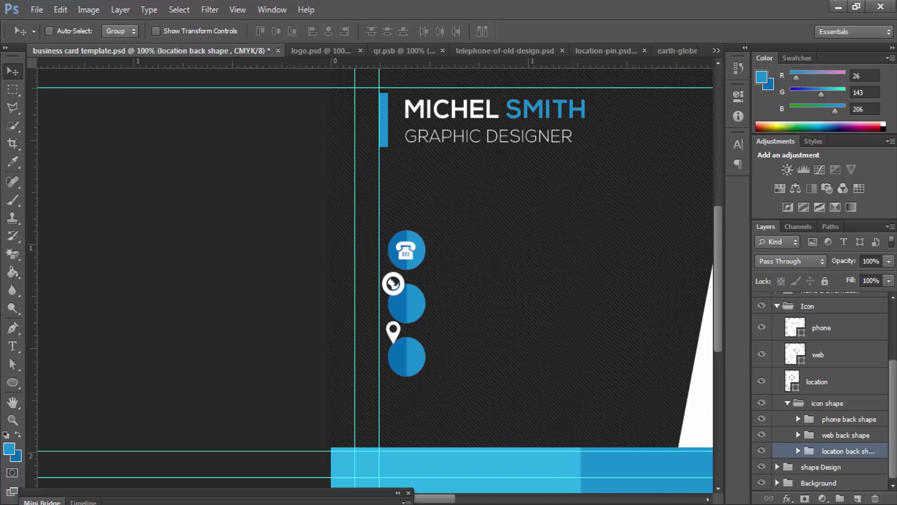
key("Down")
key("Down")
key("Down")
key("Down")
key("Down")
key("Down")
key("Down")
key("Down")
key("Down")
key("Down")
key("Down")
key("Down")
key("Down")
key("Down")
left_click(818, 419, "shift")
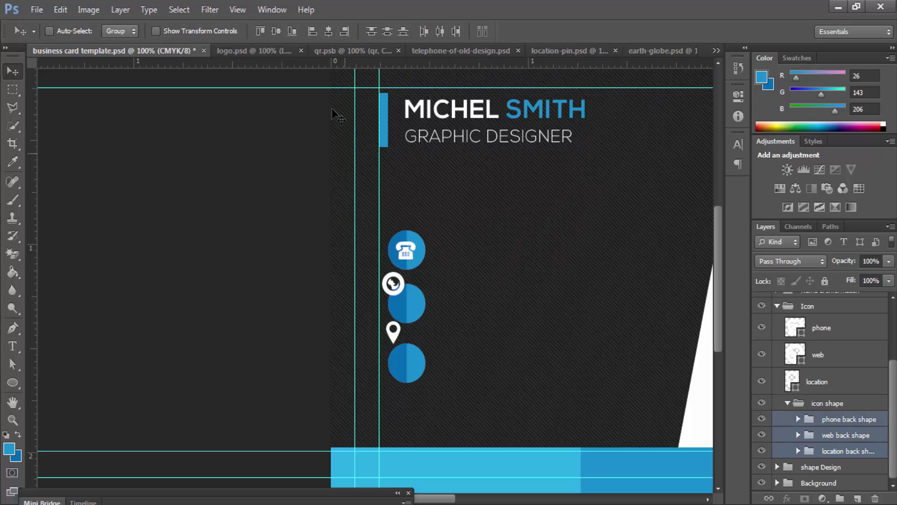
left_click(389, 37)
Step: Move the white globe icon onto the middle blue circle and the location pin onto the lowest circle
key("ctrl+plus")
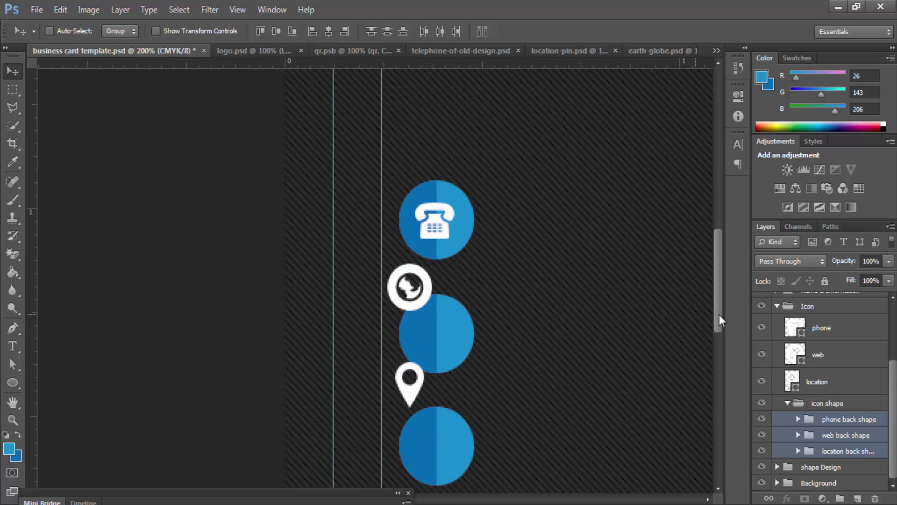
left_click(818, 355)
left_click_drag(460, 299, 480, 337)
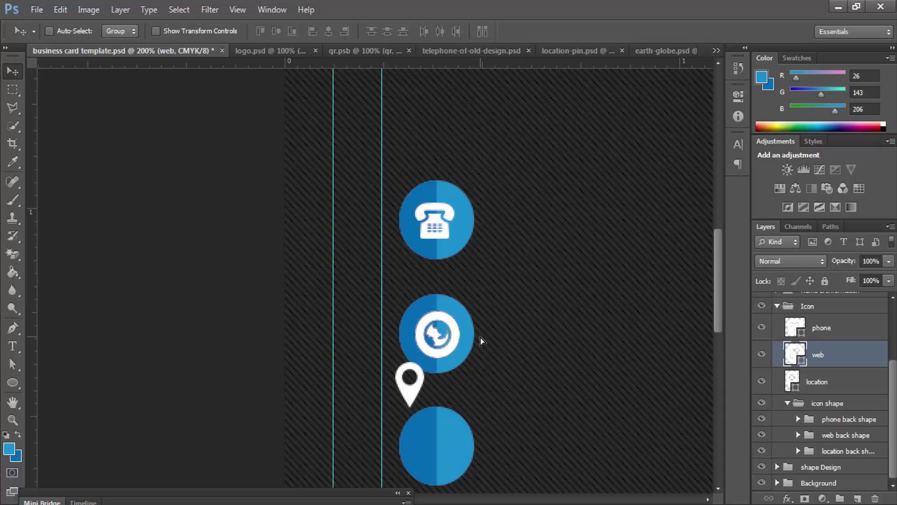
scroll(567, 418, "down", 2)
left_click(870, 382)
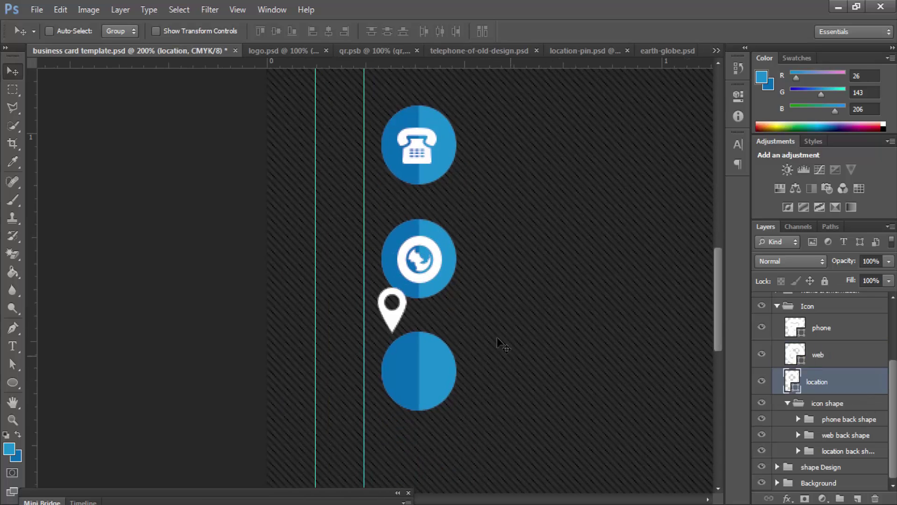
left_click_drag(497, 337, 525, 406)
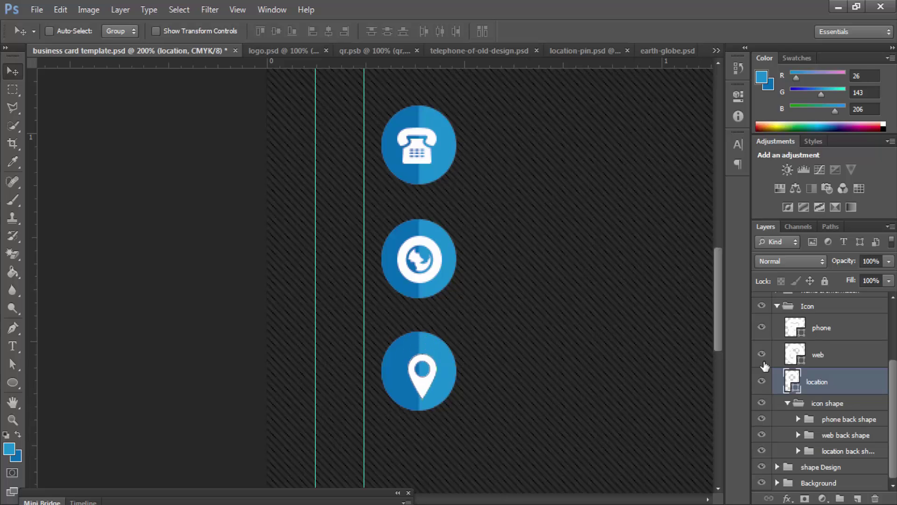
Step: Scale the phone icon down to 90% width and 92.31% height with Free Transform
left_click(827, 335)
key("ctrl+t")
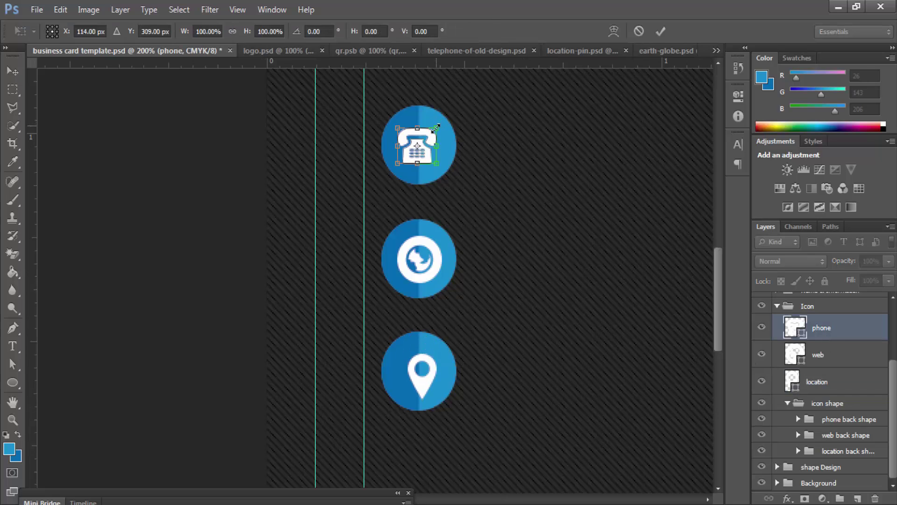
left_click_drag(436, 126, 440, 129)
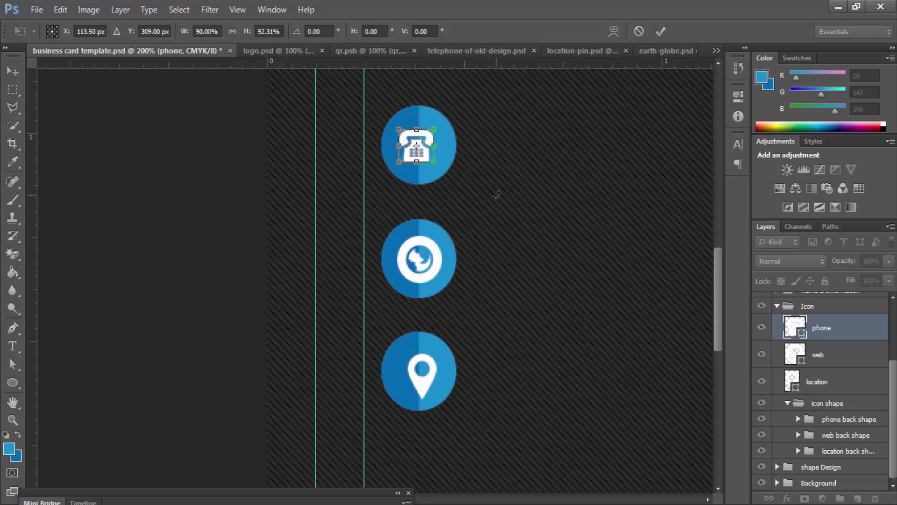
key("Return")
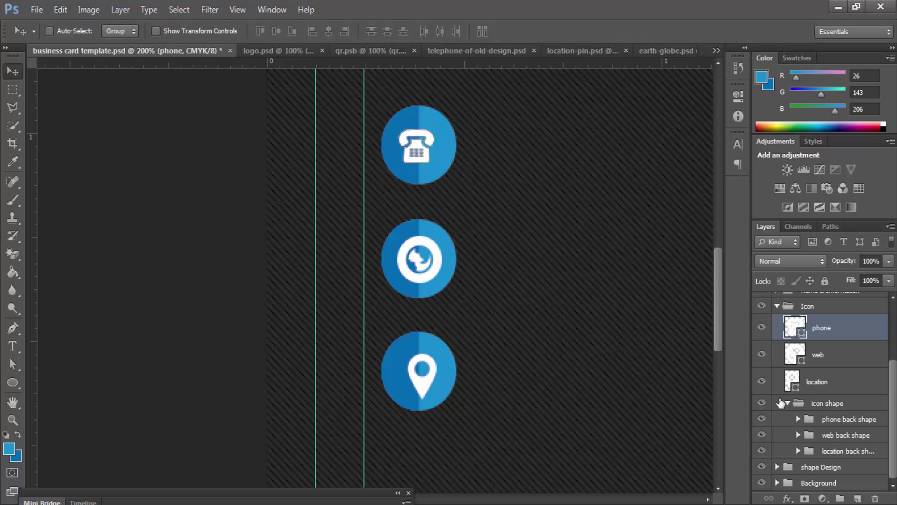
Step: Align the phone icon's horizontal center with its blue back circle
left_click(843, 418)
left_click(830, 332, "ctrl")
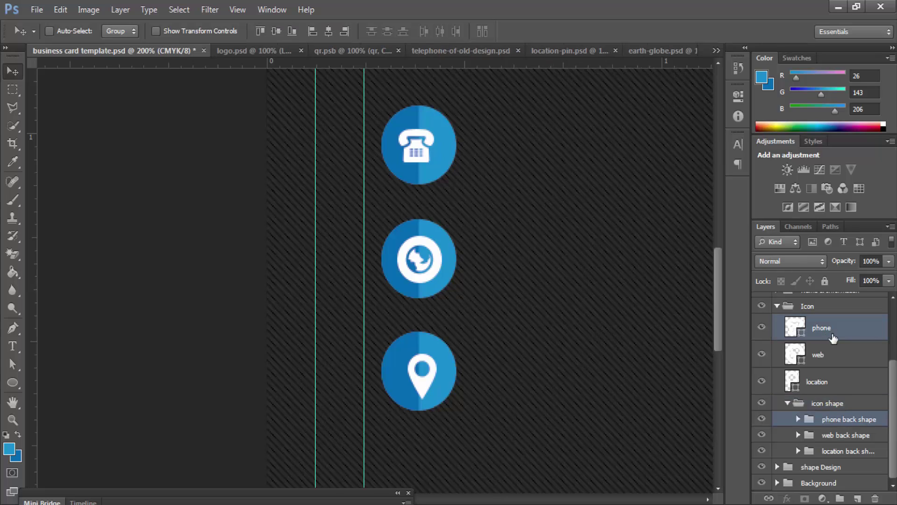
left_click(327, 31)
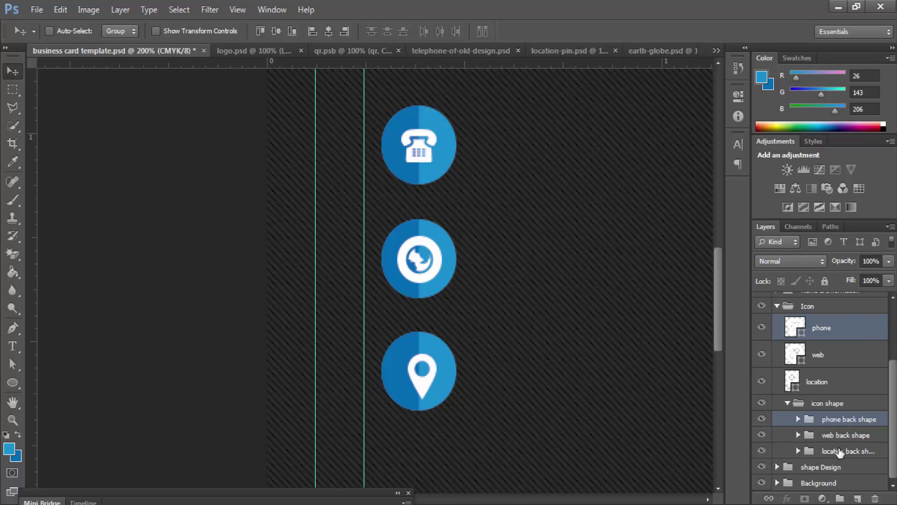
Step: Align the location pin to the horizontal and vertical centers of its blue back circle
left_click(824, 439)
left_click(839, 358, "ctrl")
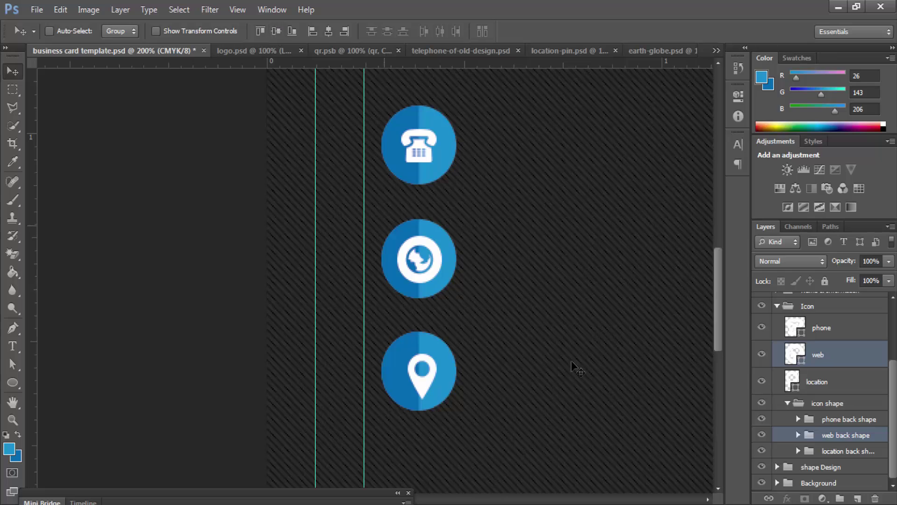
left_click(827, 451)
left_click(815, 382, "ctrl")
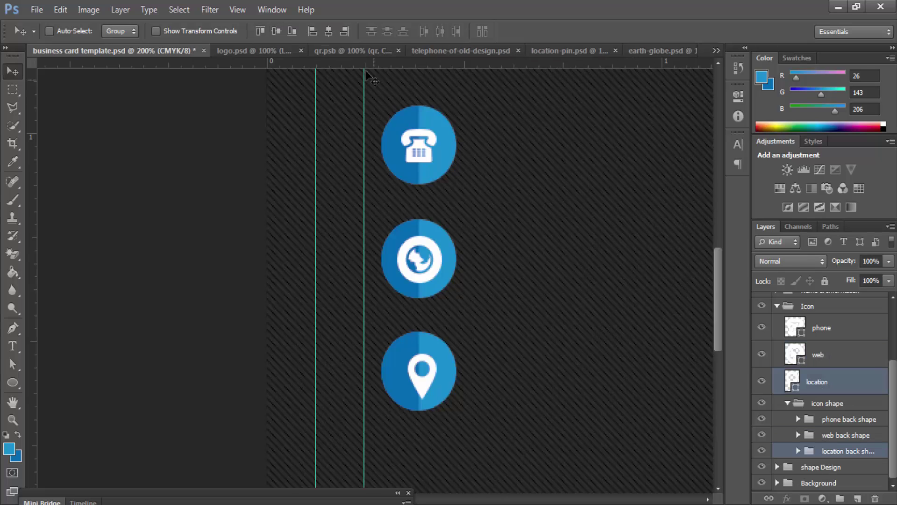
left_click(328, 30)
left_click(276, 32)
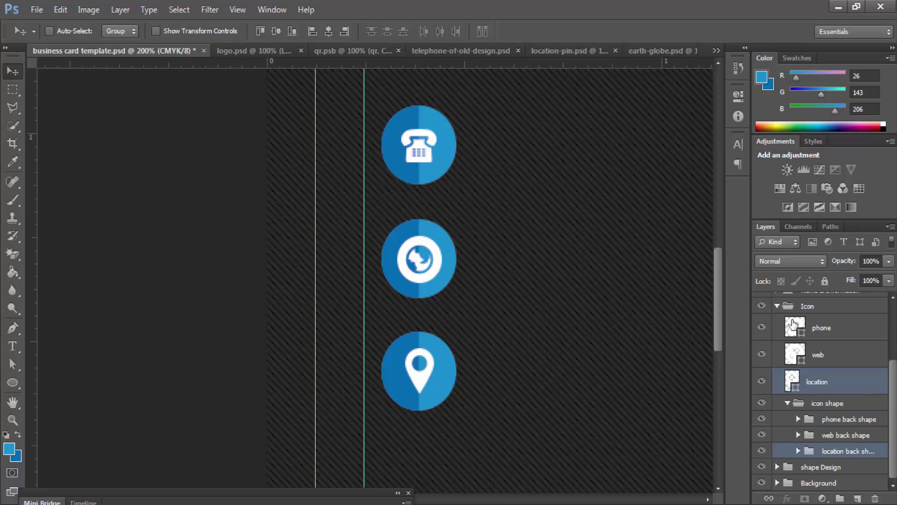
Step: Nudge the Icon group together with its icon shape subgroup left until the circles touch the inner vertical guide
key("ctrl+minus")
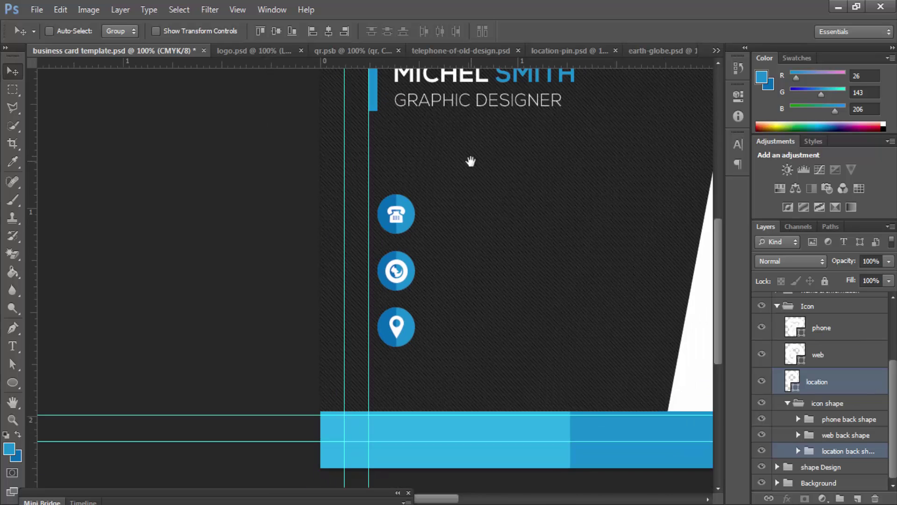
left_click_drag(471, 160, 356, 197)
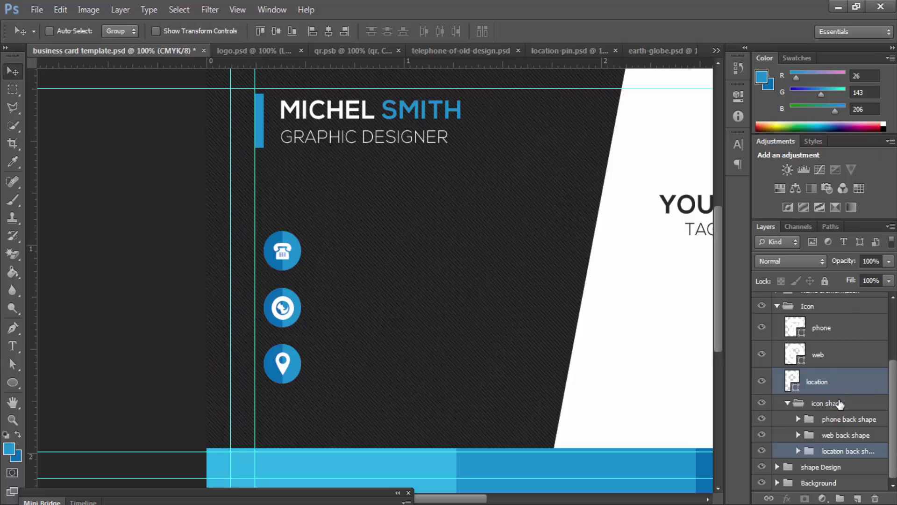
scroll(839, 404, "up", 2)
left_click(828, 338)
left_click(828, 436, "ctrl")
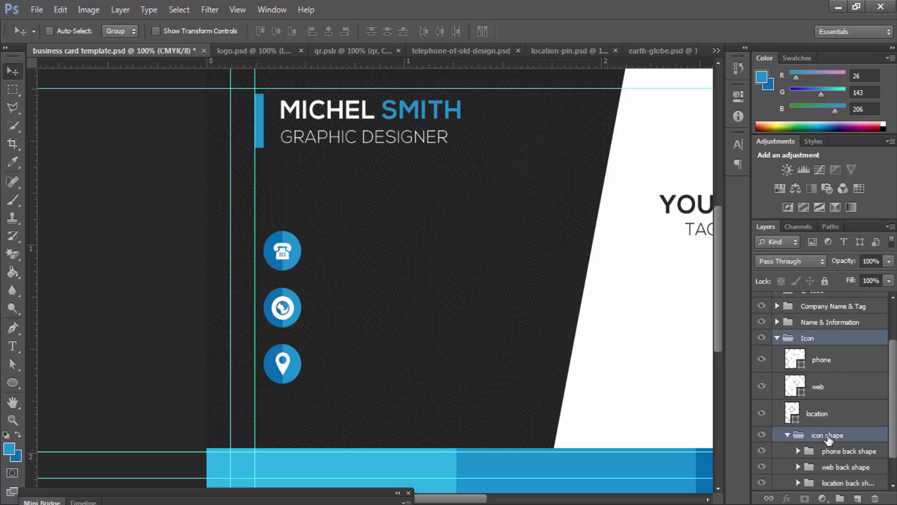
key("Left")
key("Left")
key("Left")
key("Left")
key("Left")
key("Left")
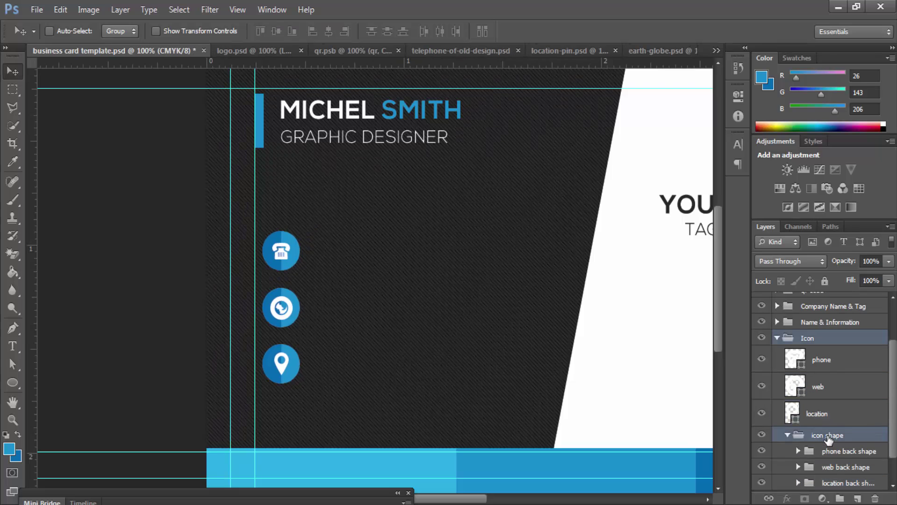
key("Left")
key("Left")
key("Left")
key("Left")
key("Left")
key("Left")
key("Left")
key("Left")
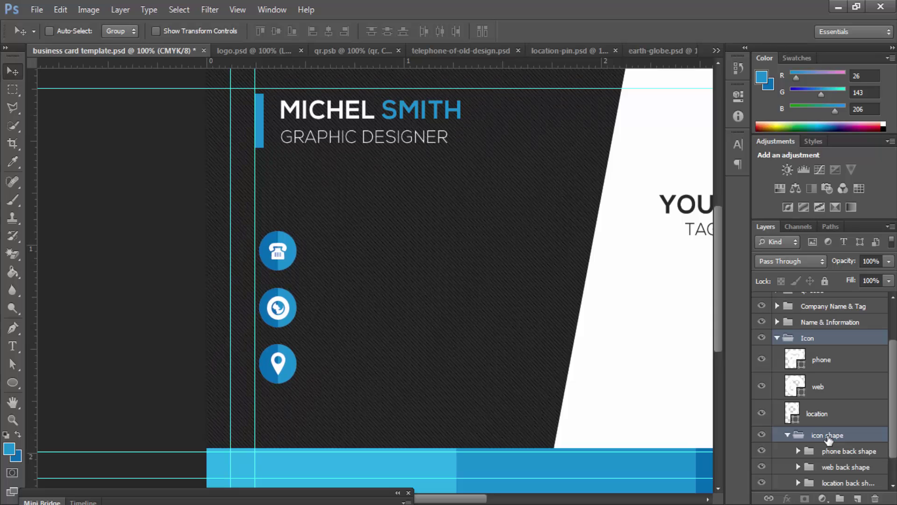
key("Left")
key("Left")
key("Left")
key("Left")
key("Left")
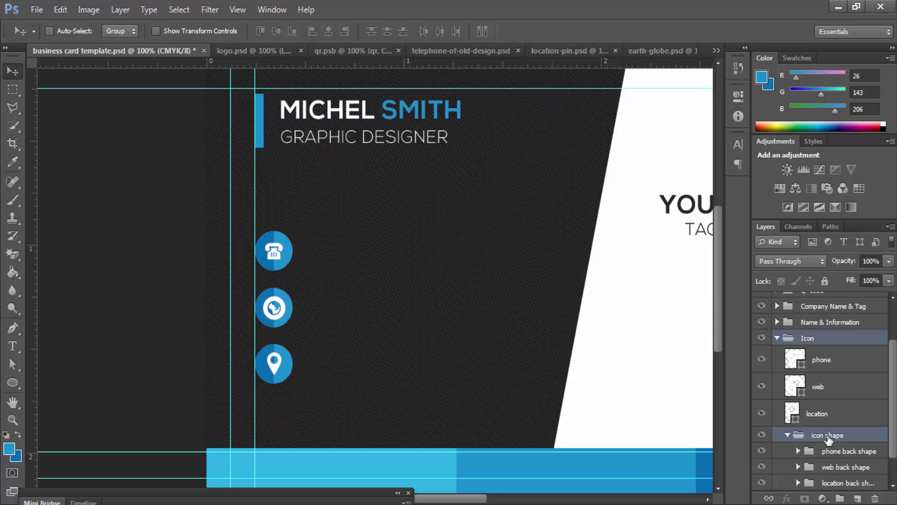
key("Right")
Step: Collapse the Icon group, expand the Name & Information group and select its full-name text layer
left_click_drag(567, 236, 540, 322)
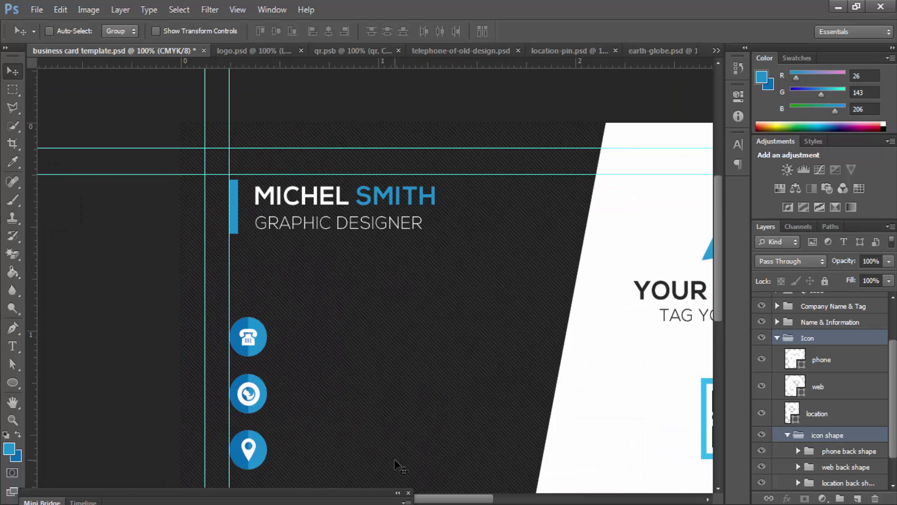
left_click_drag(411, 361, 370, 280)
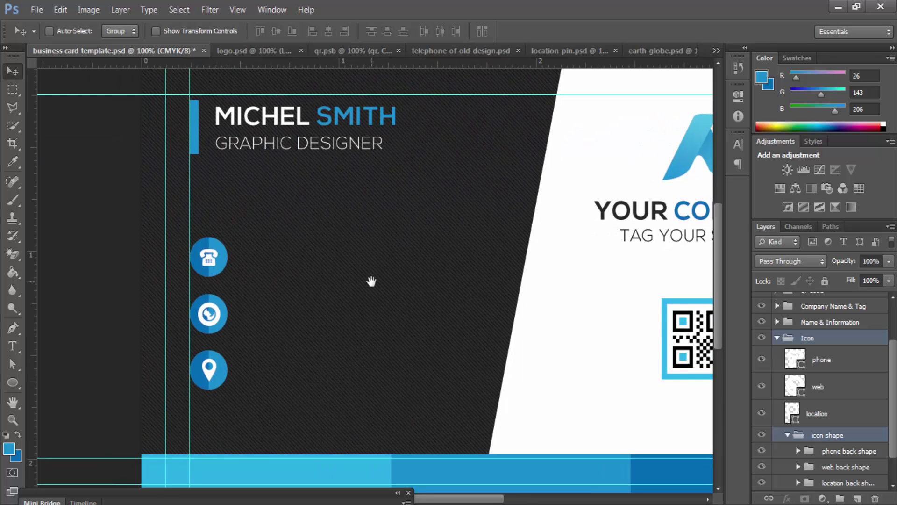
left_click(777, 339)
left_click(829, 365)
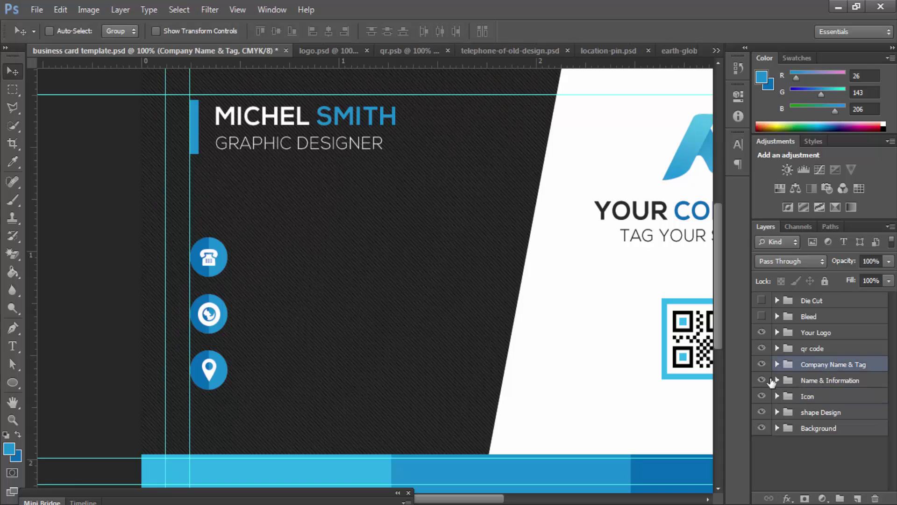
left_click(762, 380)
left_click(761, 380)
left_click(777, 380)
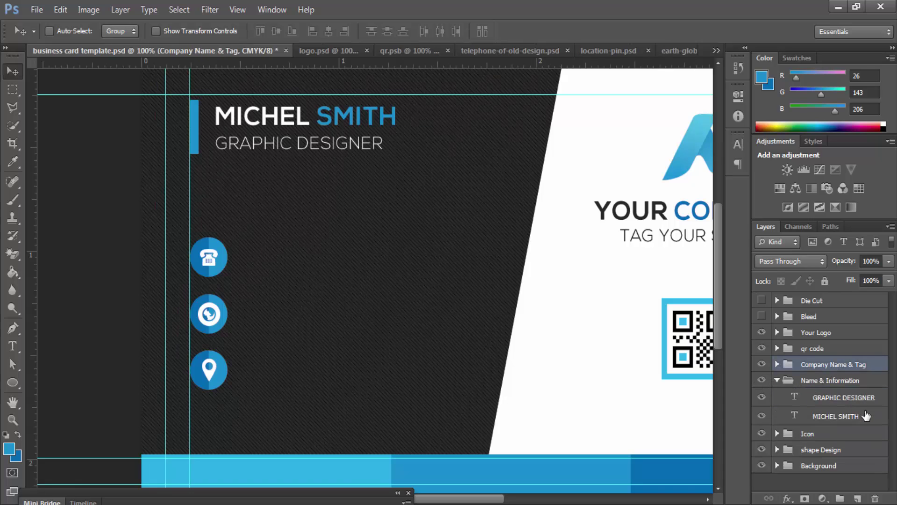
left_click(868, 420)
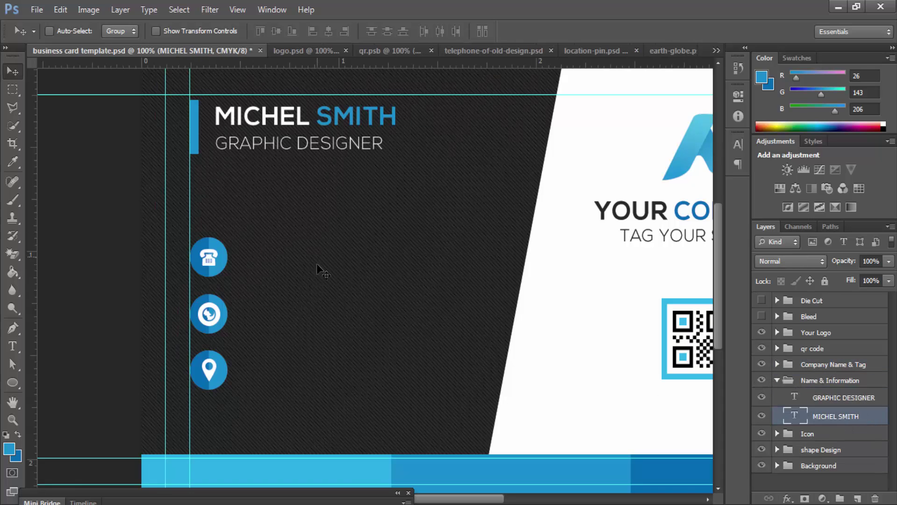
Step: Add a text line with the placeholder phone number beside the phone icon, using Nexa Light at 6 pt
key("t")
left_click(272, 257)
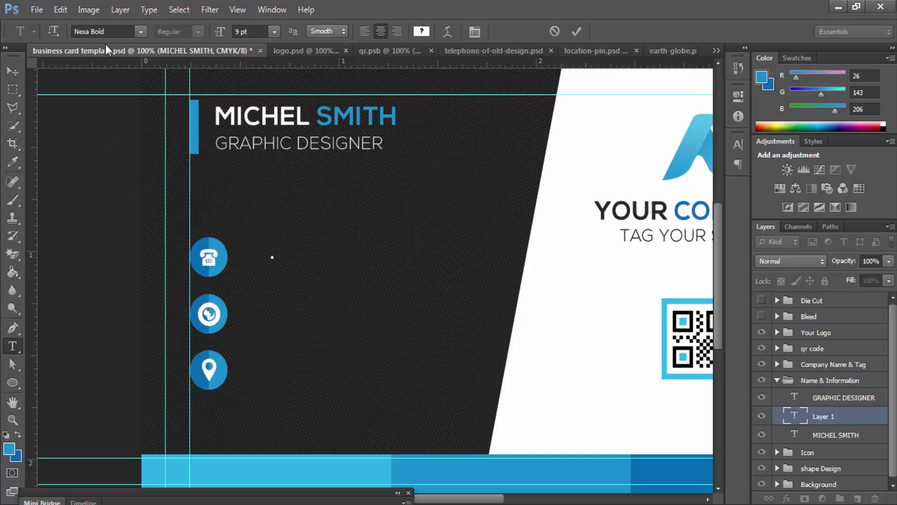
left_click(136, 33)
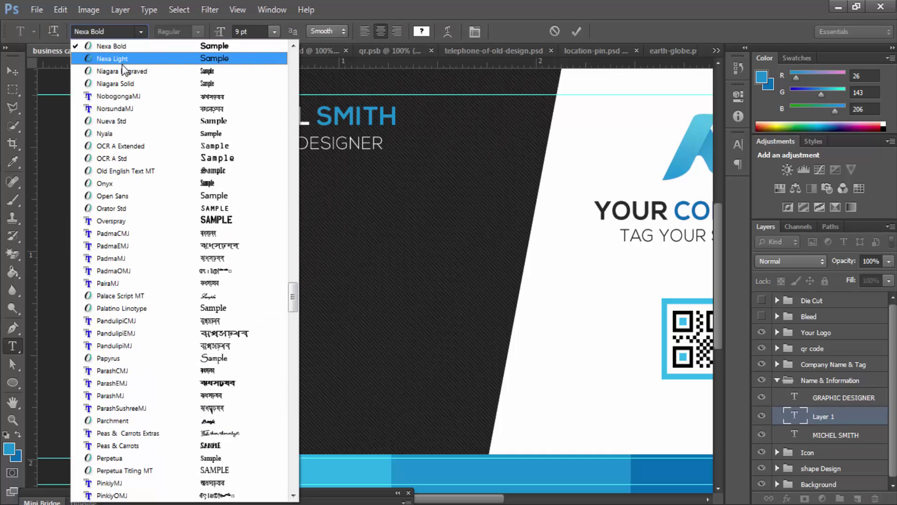
left_click(123, 57)
left_click(260, 29)
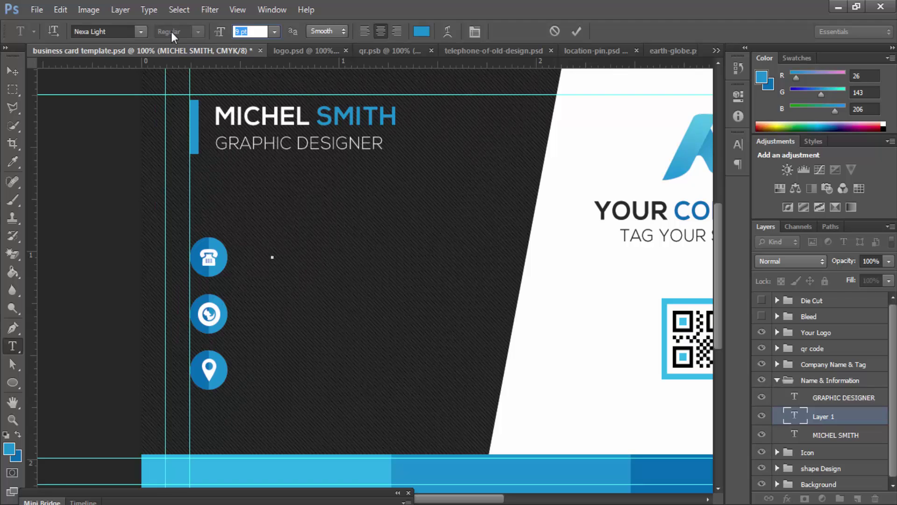
type("6")
key("Return")
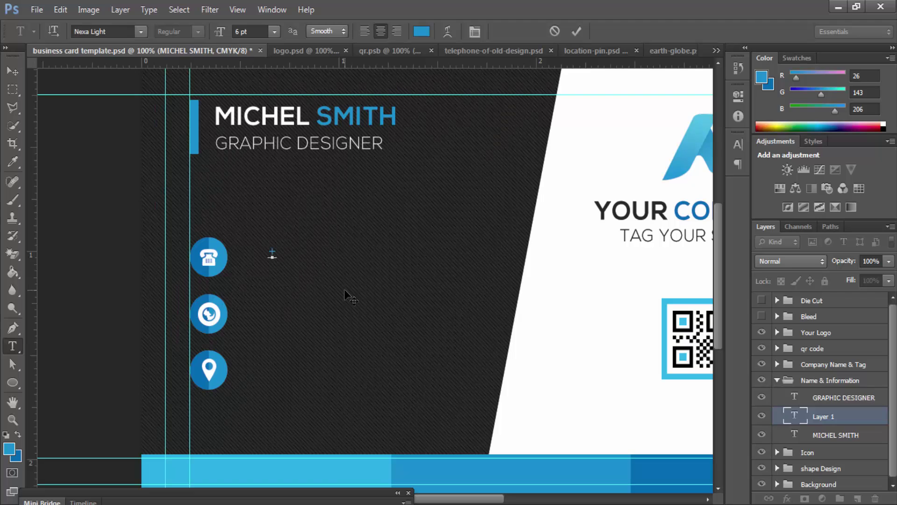
type("+000 123 456")
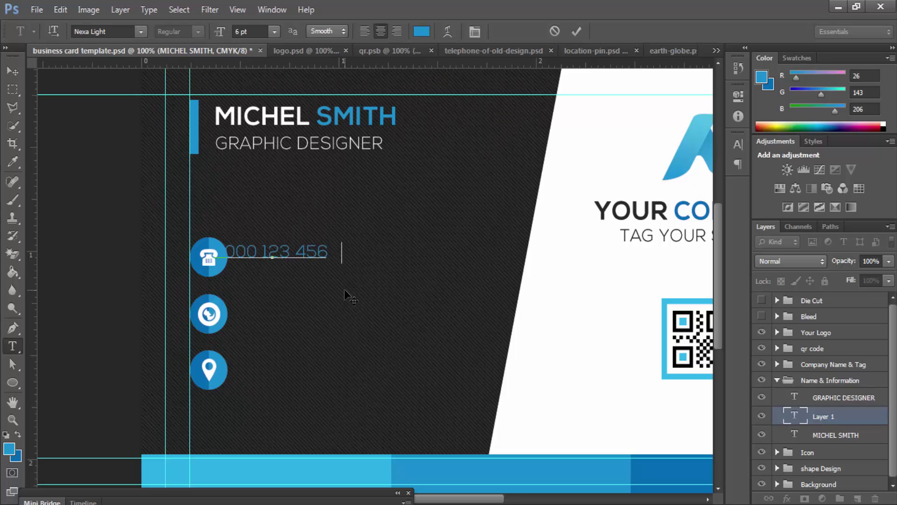
type(" 789")
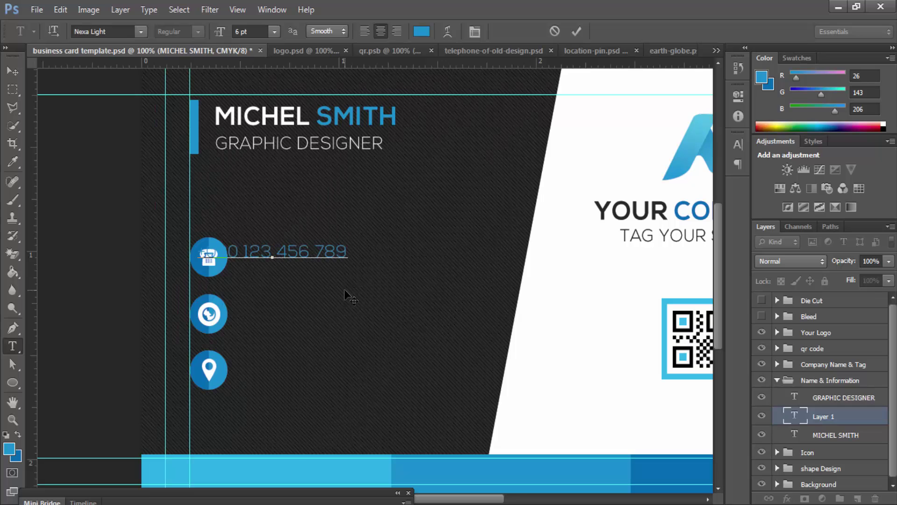
left_click(576, 32)
Step: Set the phone number text colour to white (ffffff) and duplicate the line directly below, beside the phone icon
left_click(422, 32)
left_click(555, 367)
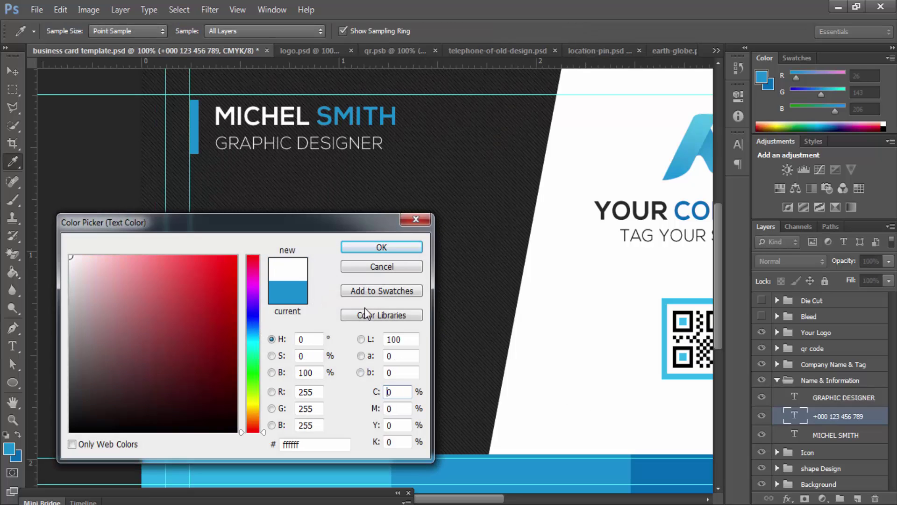
left_click(381, 248)
key("v")
mouse_move(329, 270)
left_mouse_down()
mouse_move(360, 270)
mouse_move(342, 268)
mouse_move(342, 280)
mouse_move(341, 272)
left_mouse_up()
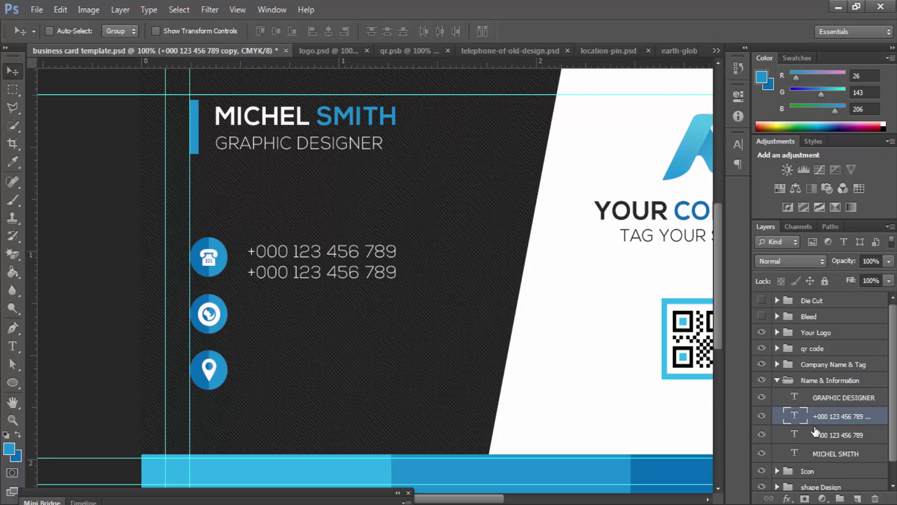
Step: Remove "copy" from the duplicated phone layer's name and arrange both phone number layers beneath the full-name layer
double_click(860, 416)
left_click_drag(879, 416, 859, 416)
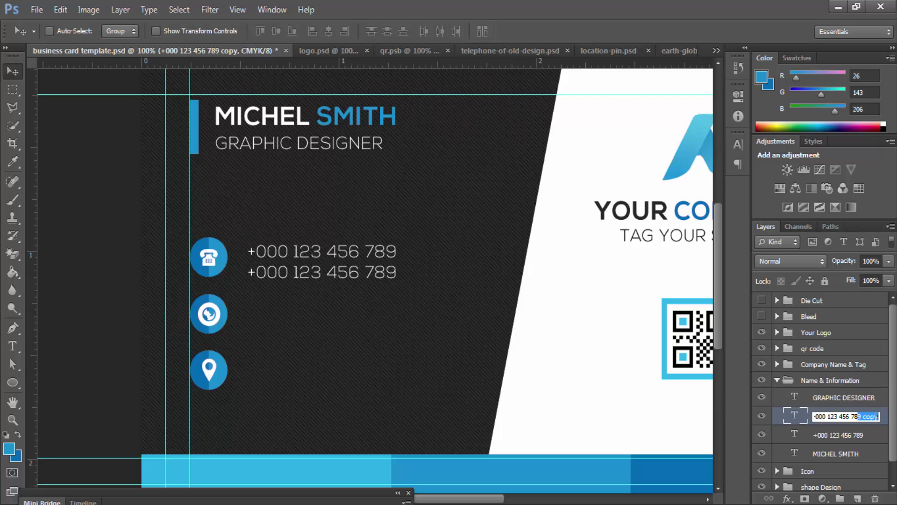
type("9")
key("Return")
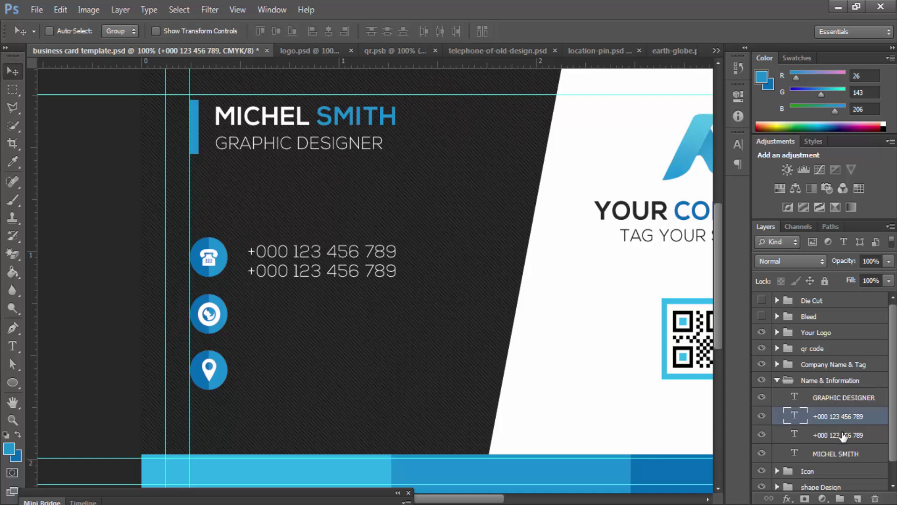
left_click_drag(844, 435, 848, 411)
left_click_drag(852, 454, 849, 411)
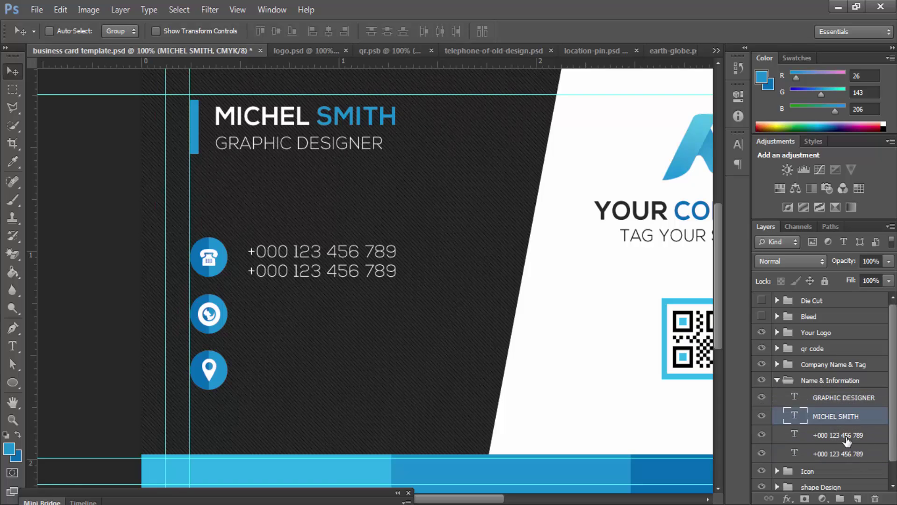
Step: Nudge the two phone number lines vertically until they are closely spaced and centred beside the phone icon
left_click(846, 438)
key("Up")
key("Up")
key("Up")
key("Down")
key("Down")
key("Down")
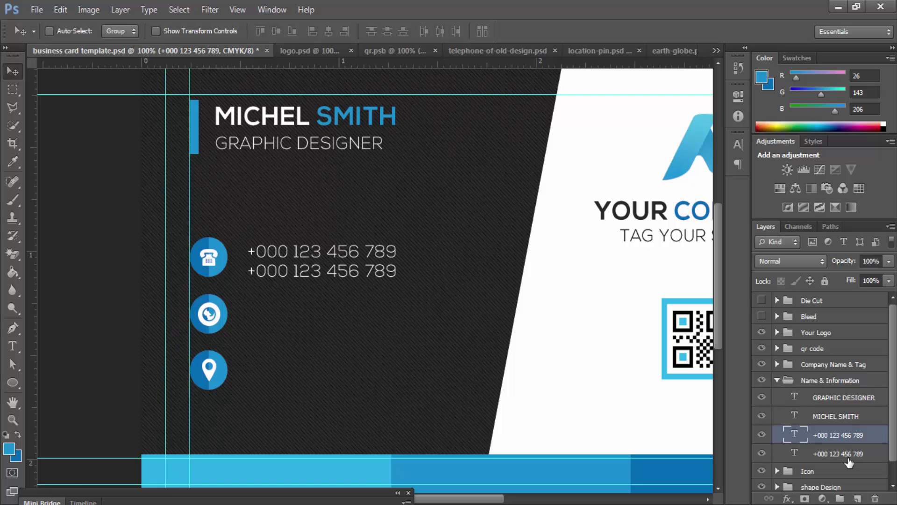
left_click(848, 461)
key("Up")
key("Up")
key("Up")
key("Down")
key("Down")
key("Down")
key("Down")
key("Down")
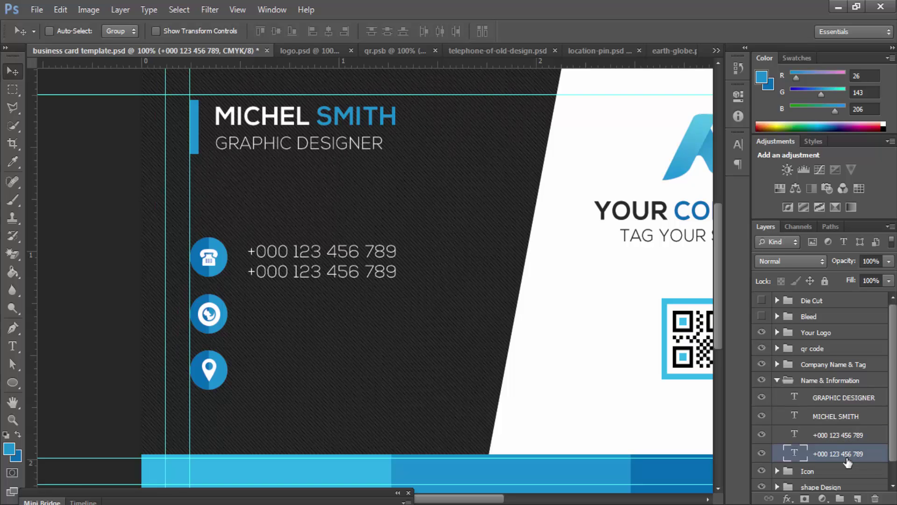
left_click(838, 440)
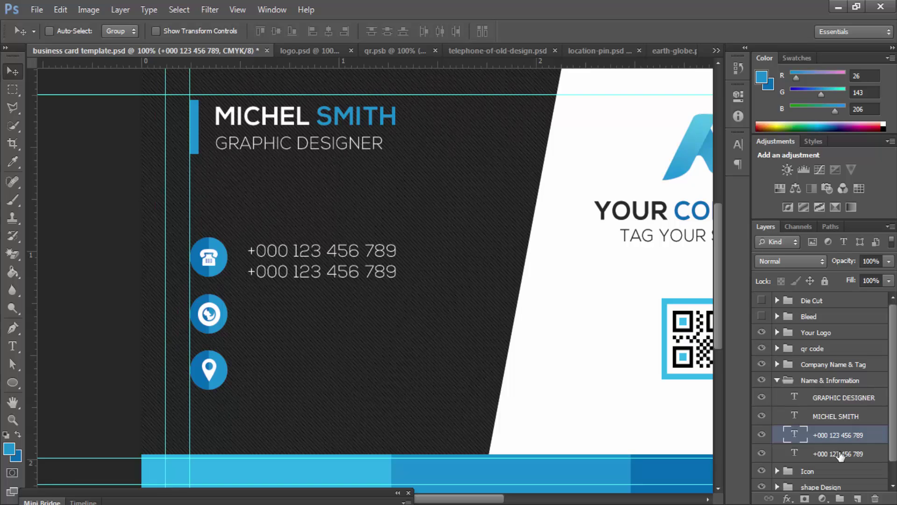
left_click(840, 455)
key("Up")
key("Up")
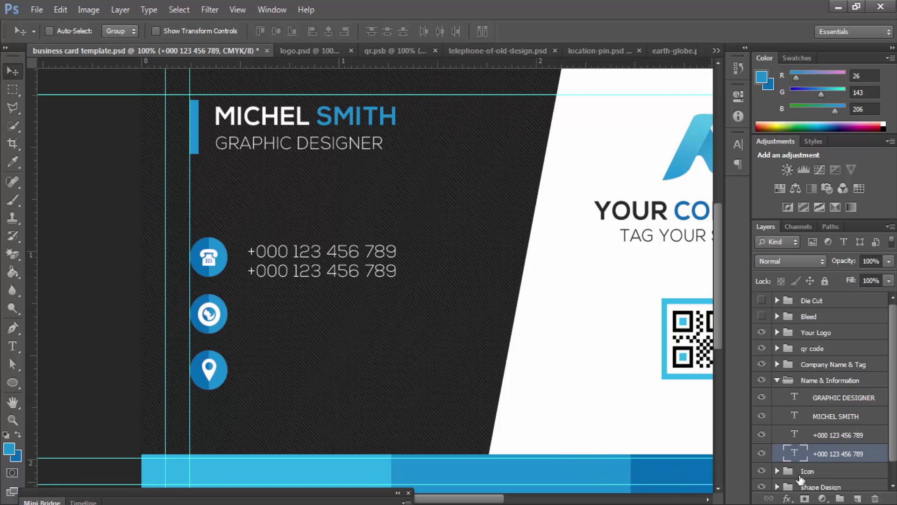
left_click(834, 436)
key("Up")
key("Up")
key("Up")
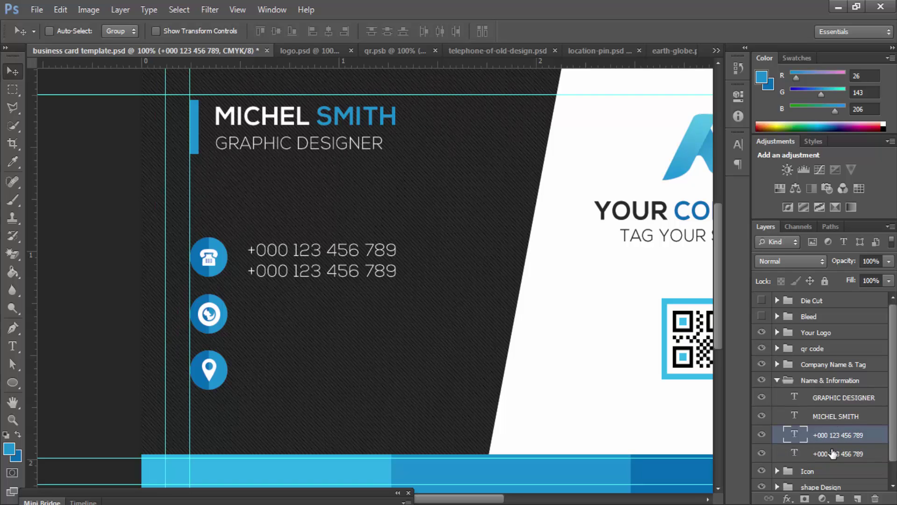
key("Down")
left_click(832, 450)
key("Up")
left_click(829, 440)
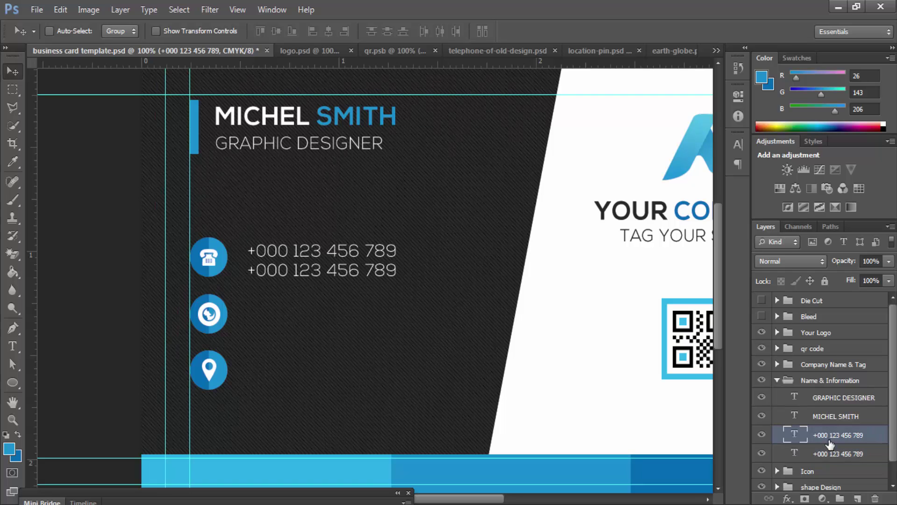
key("Up")
left_click(831, 452)
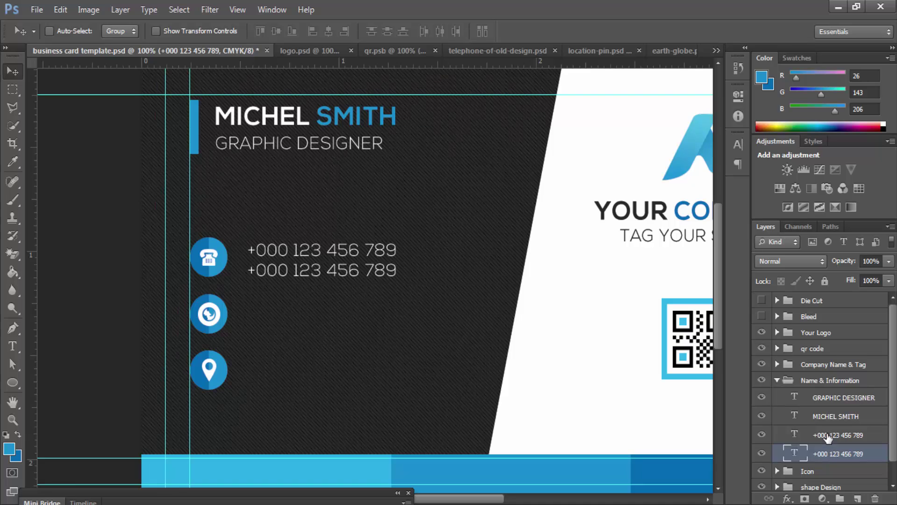
left_click(828, 437)
key("Down")
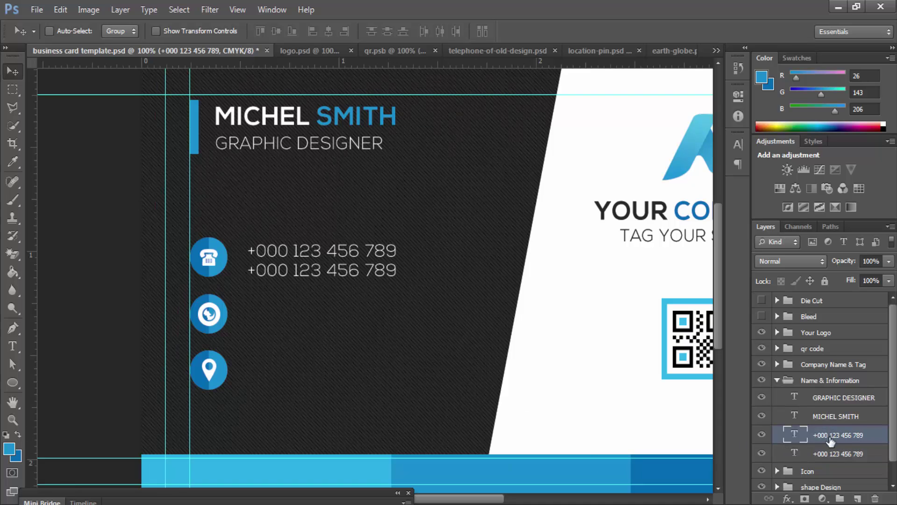
Step: Duplicate both phone number lines beside the web icon and move the copies below the originals in the layer stack
left_click(844, 452, "shift")
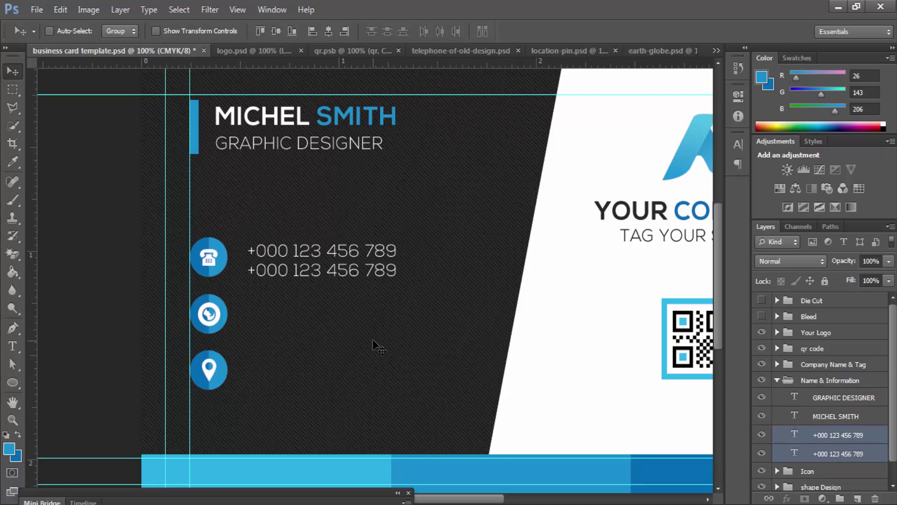
left_click_drag(344, 267, 343, 320)
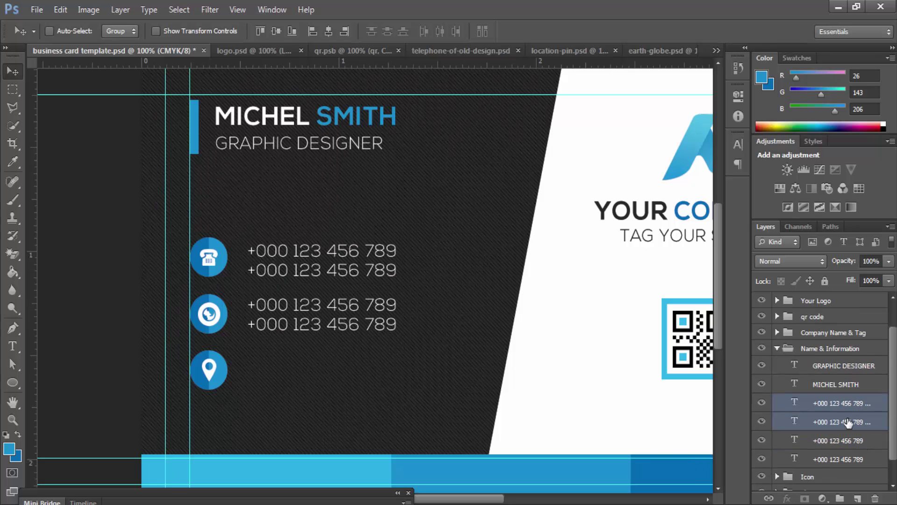
left_click_drag(848, 423, 841, 470)
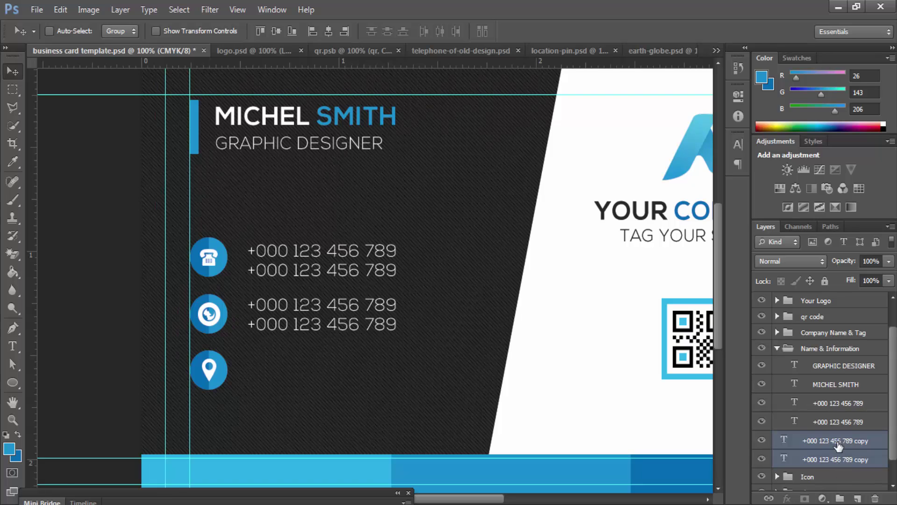
Step: Replace the upper duplicated line beside the web icon with "urwebsitename.com"
left_click(839, 446)
key("t")
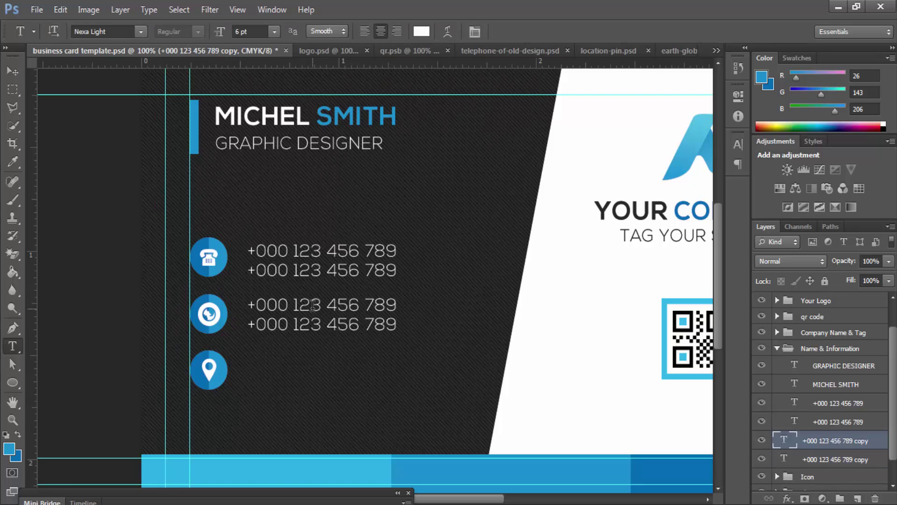
left_click(312, 306)
triple_click(312, 306)
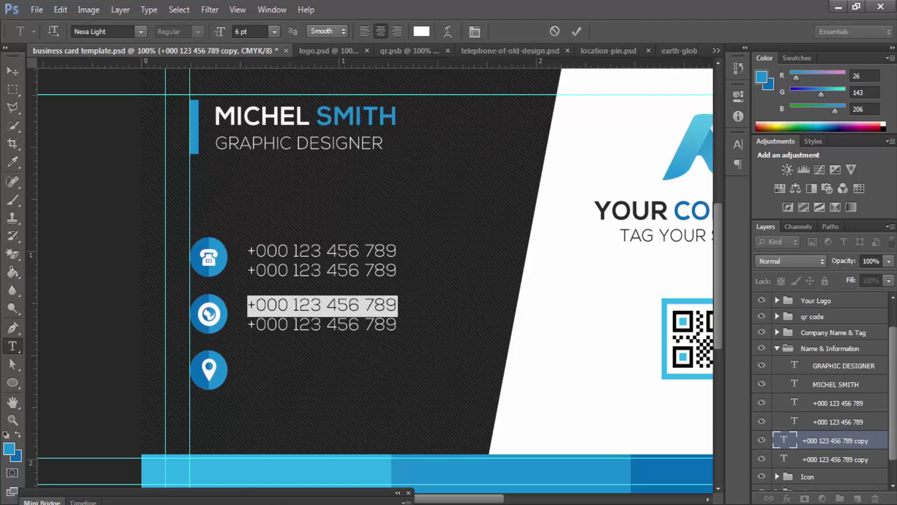
type("ur")
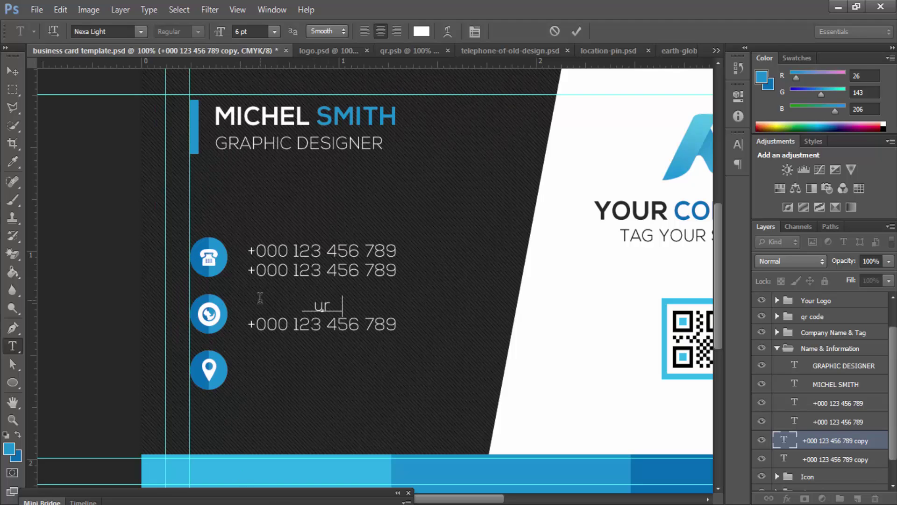
type("websitename")
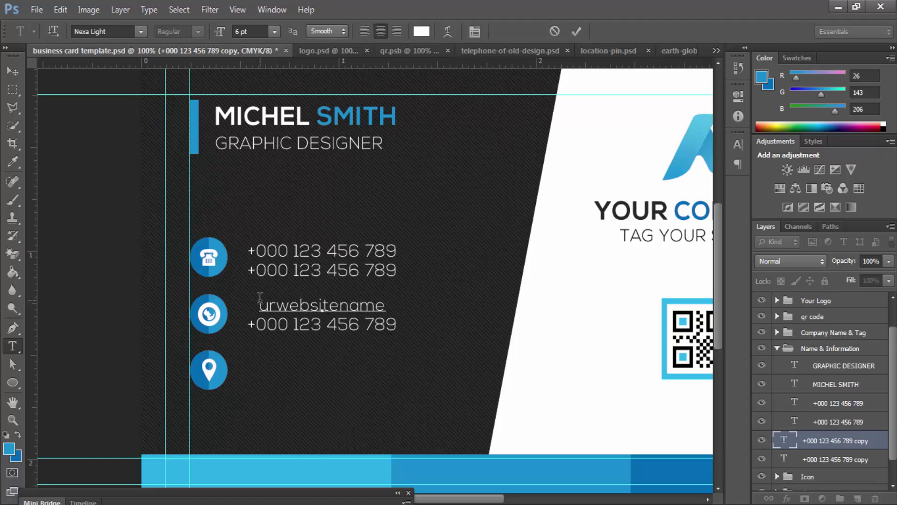
type(".com")
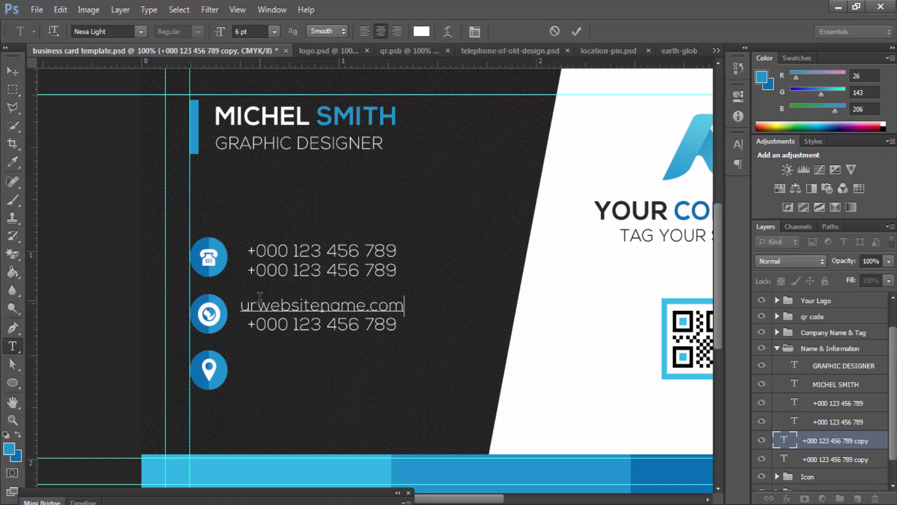
key("ctrl+Return")
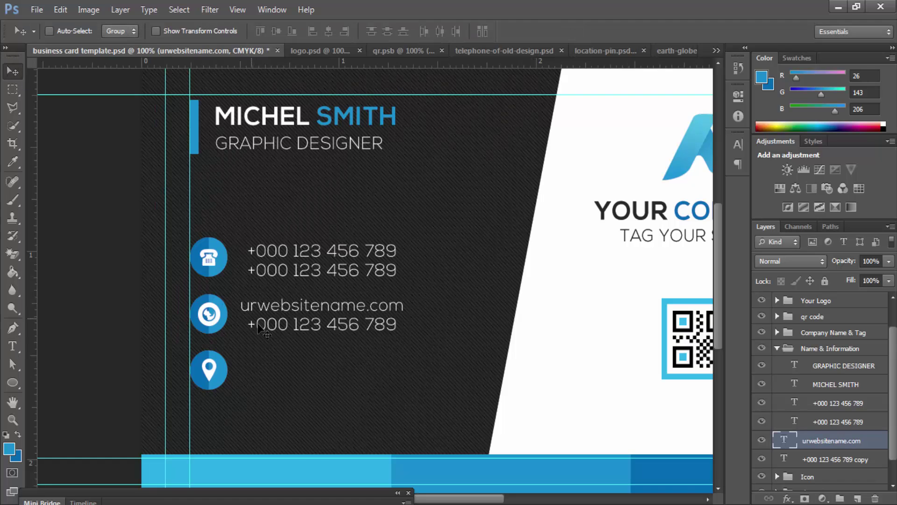
Step: Replace the lower duplicated phone number beside the web icon with a placeholder e-mail address
triple_click(283, 323)
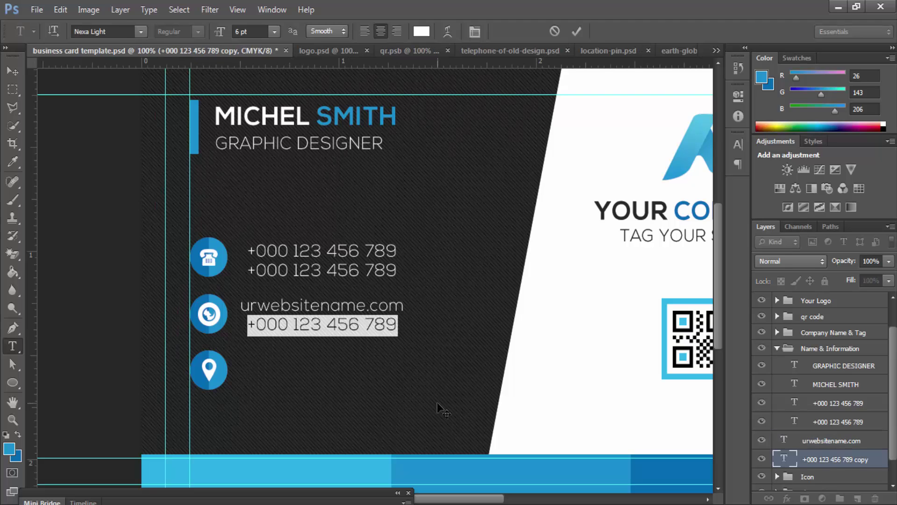
type("urname")
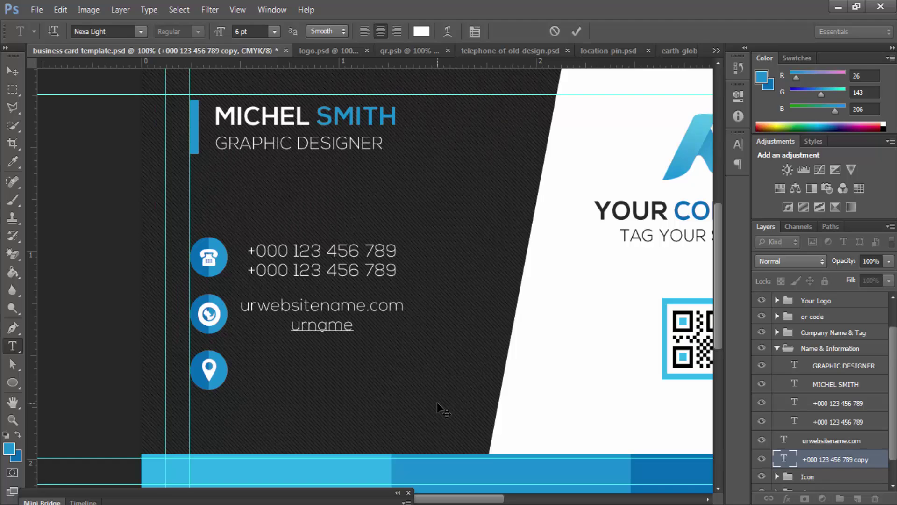
type("@")
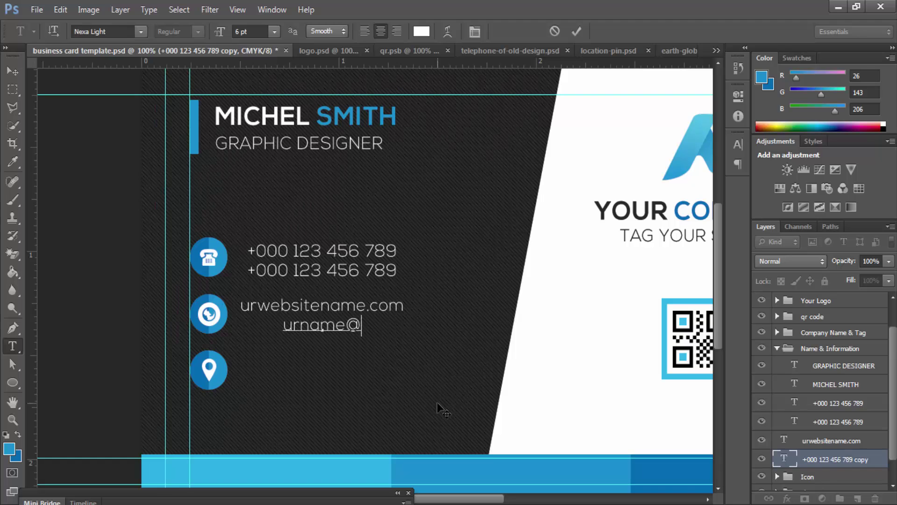
type("email.com")
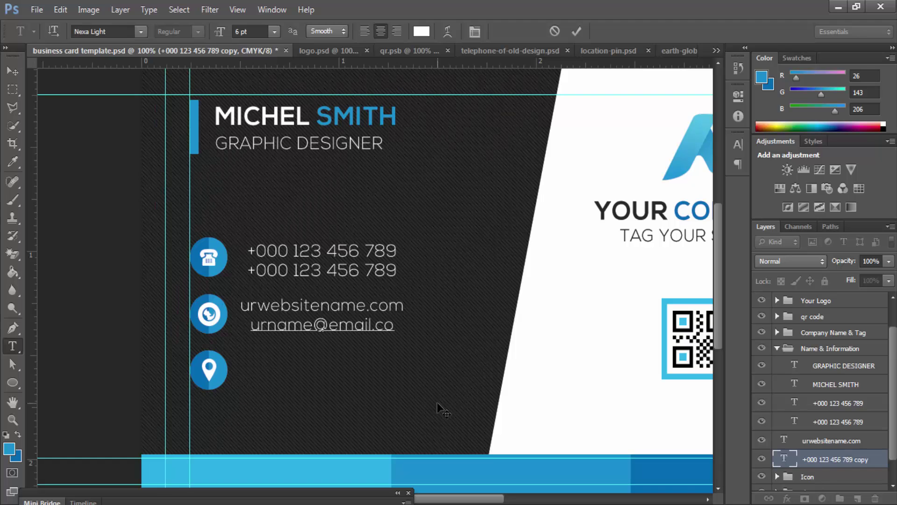
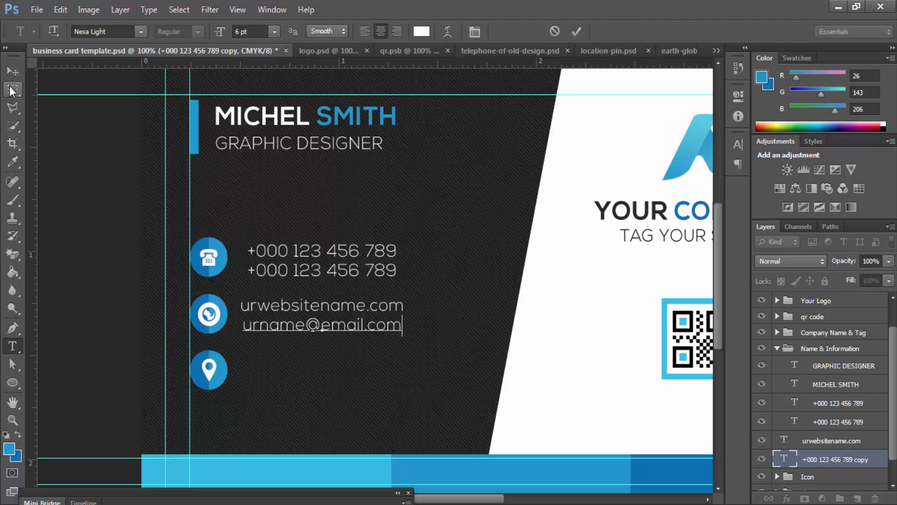
key("ctrl+Return")
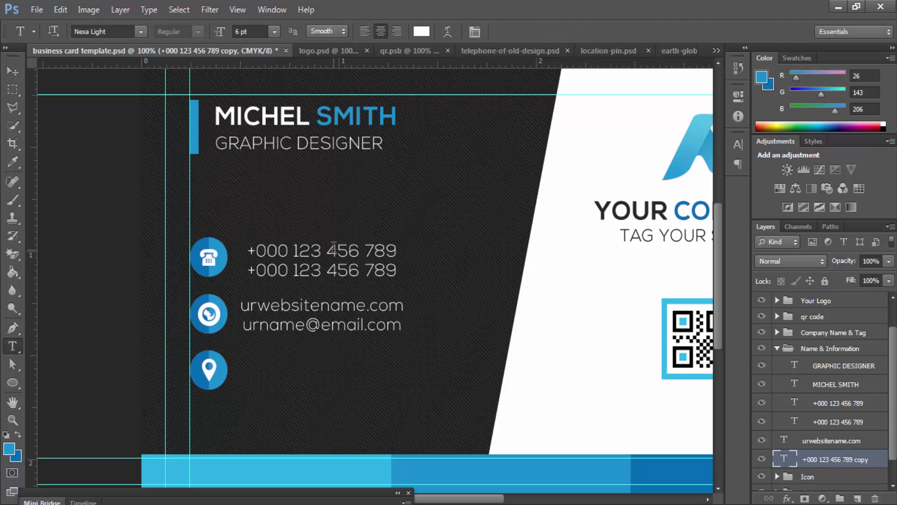
left_click(327, 250)
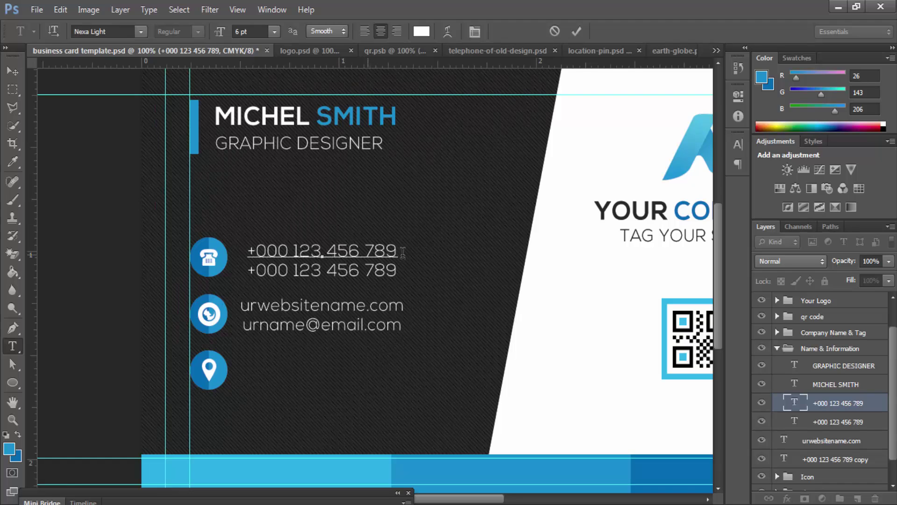
type("34343")
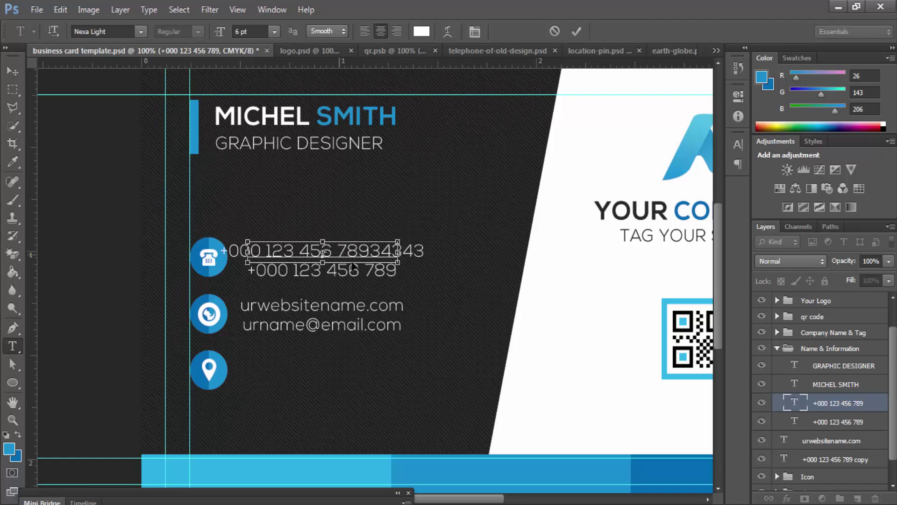
key("ctrl+z")
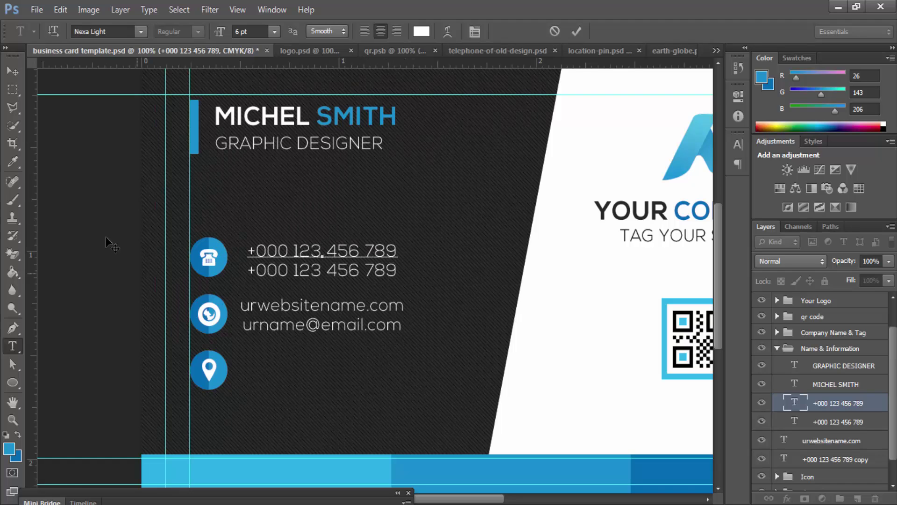
left_click(13, 73)
Step: Left-align the text of the upper phone number and move it back above the lower one beside the phone icon
key("t")
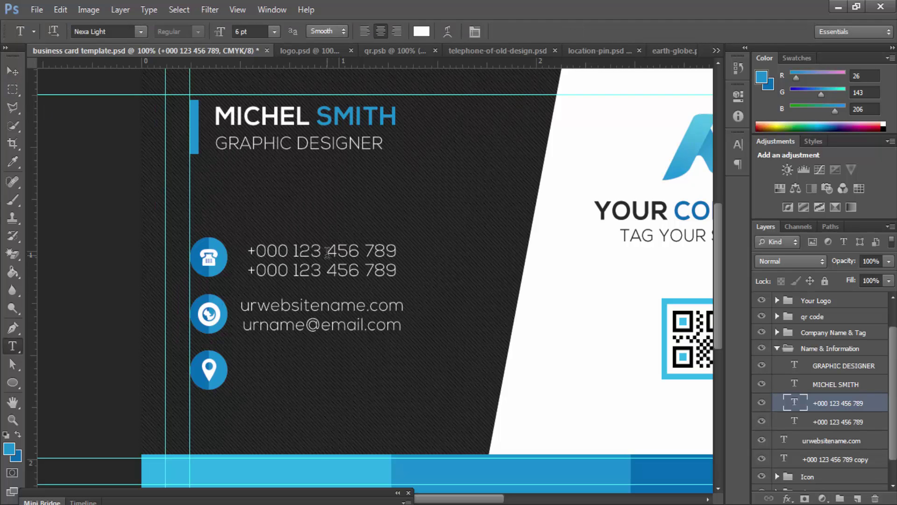
left_click(250, 252)
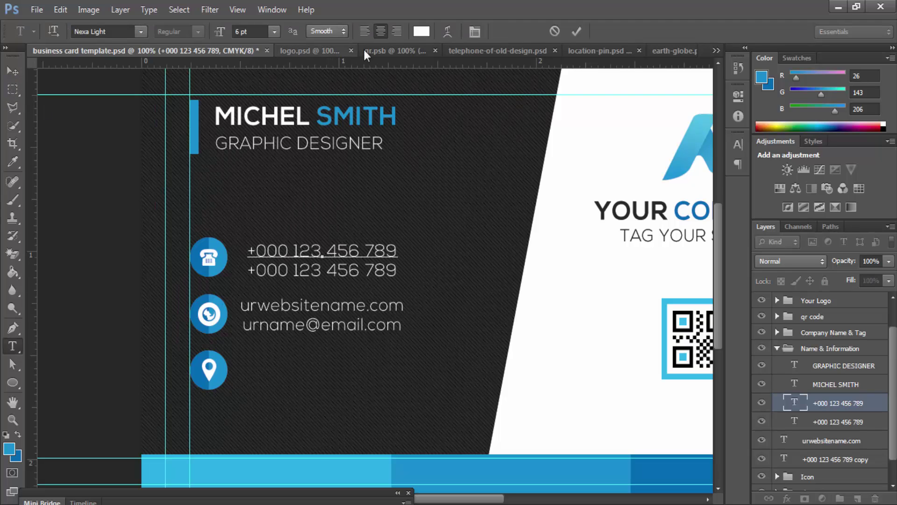
left_click(364, 33)
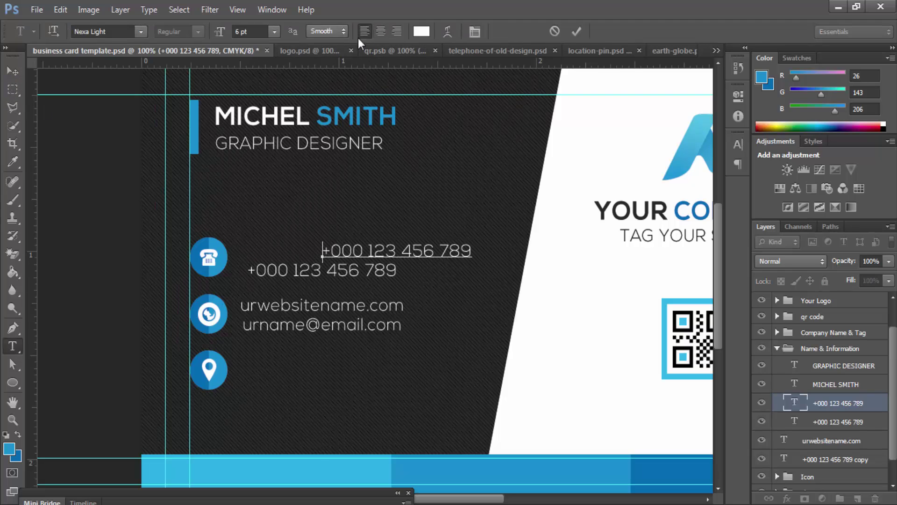
left_click(12, 71)
left_click_drag(396, 254, 321, 262)
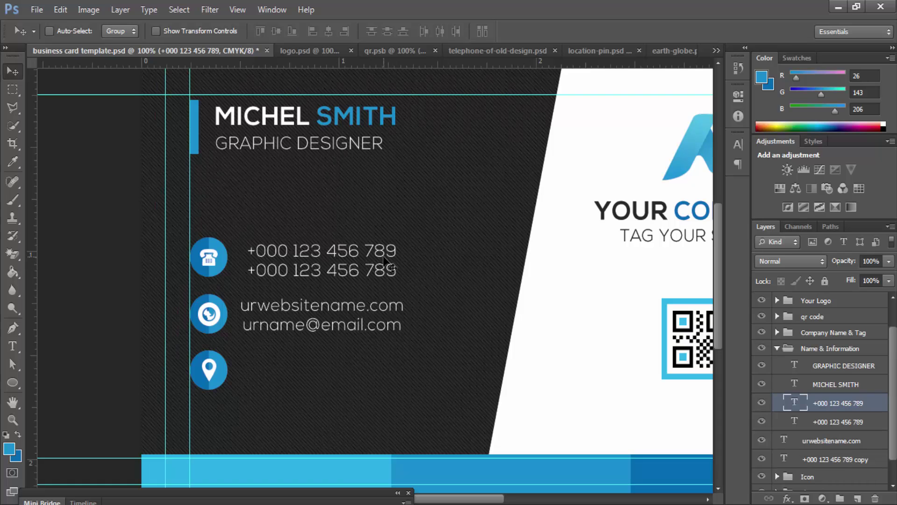
key("t")
left_click(397, 251)
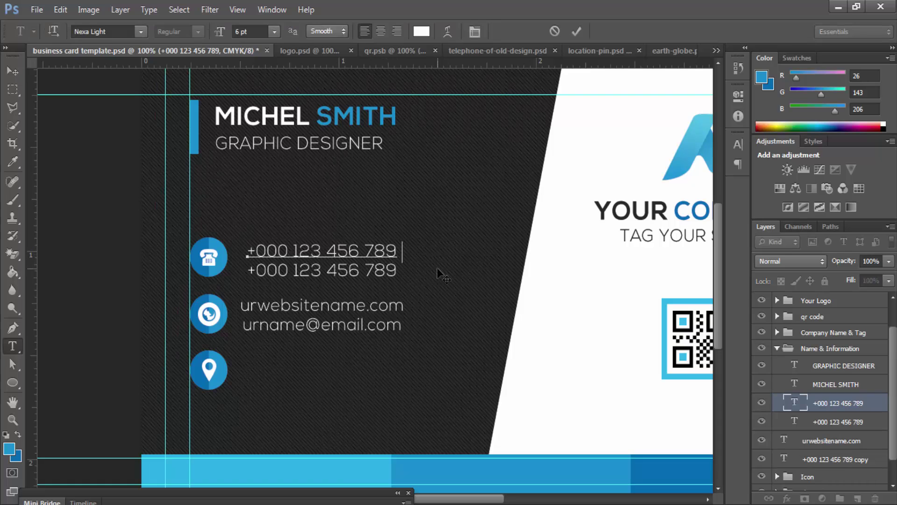
type("erere")
key("ctrl+shift+Left")
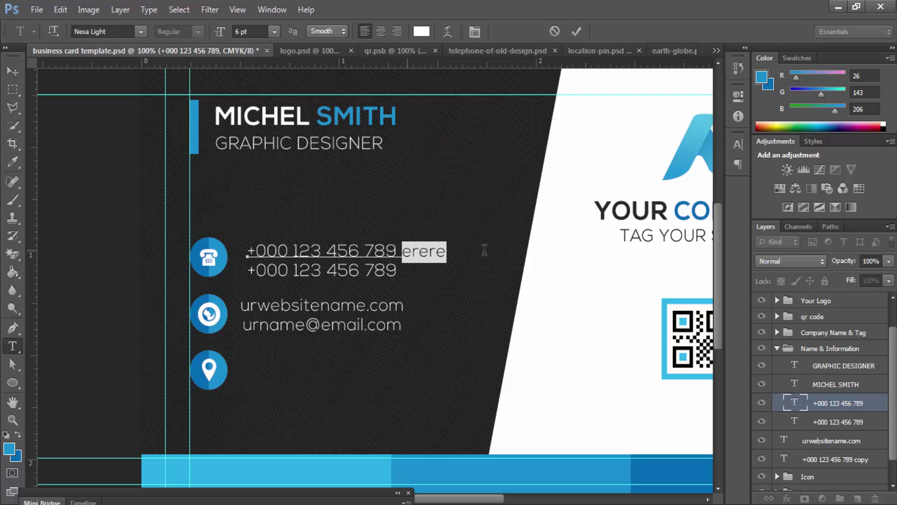
key("BackSpace")
left_click(13, 71)
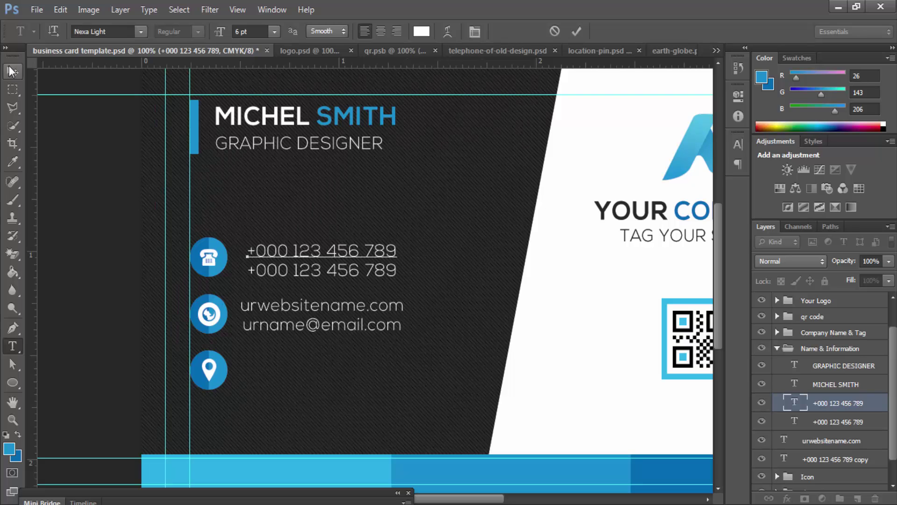
Step: Set the lower phone number and the website line to left-aligned text
key("t")
left_click(360, 271)
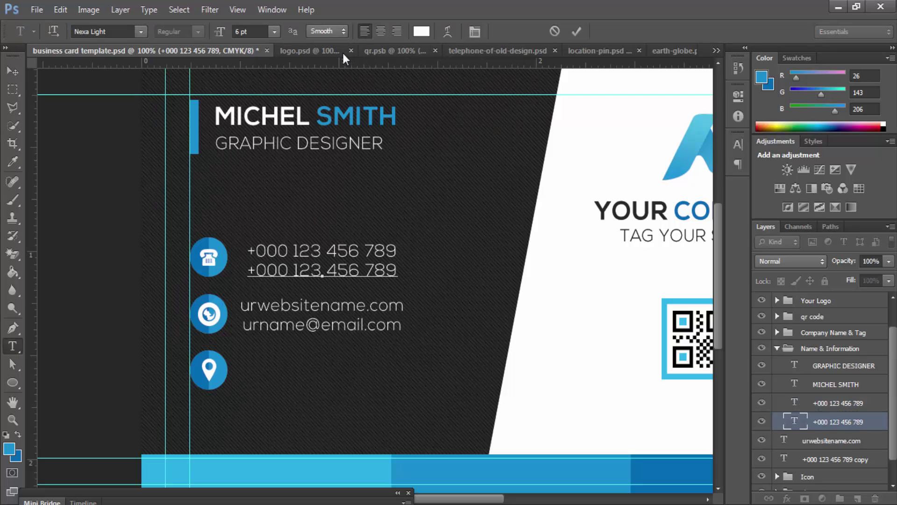
left_click(13, 71)
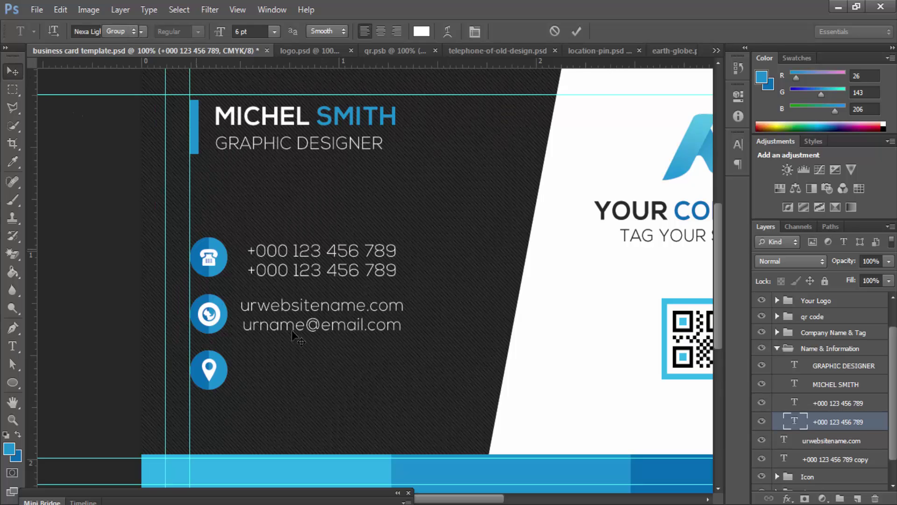
key("t")
left_click(321, 305)
left_click(361, 31)
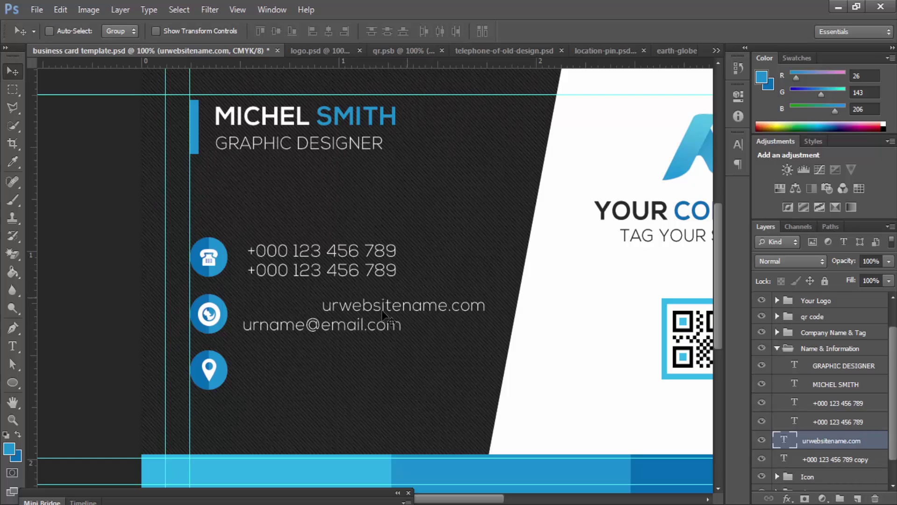
key("t")
left_click(331, 325)
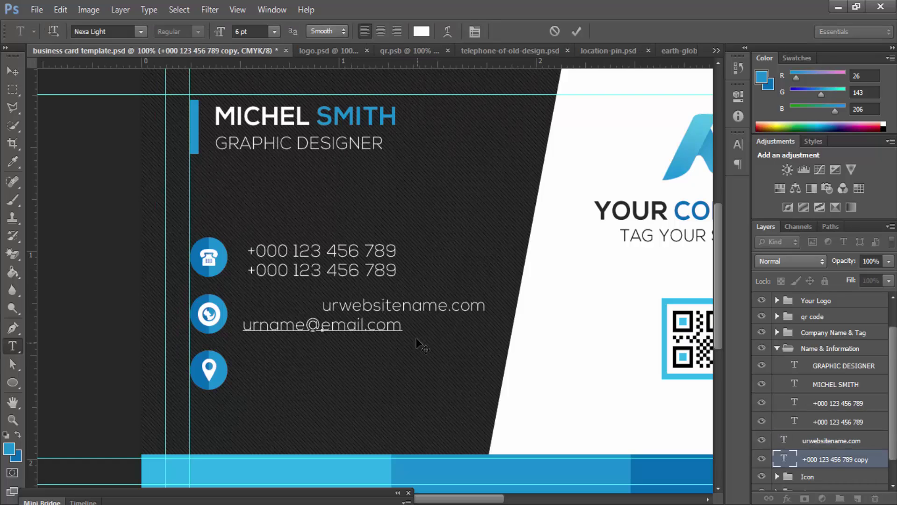
key("ctrl+shift+c")
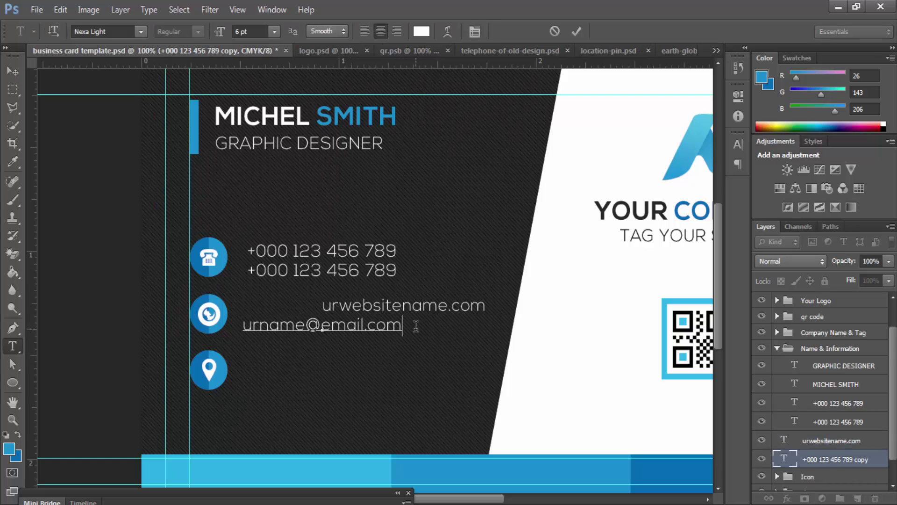
type("dfdsfsdfd")
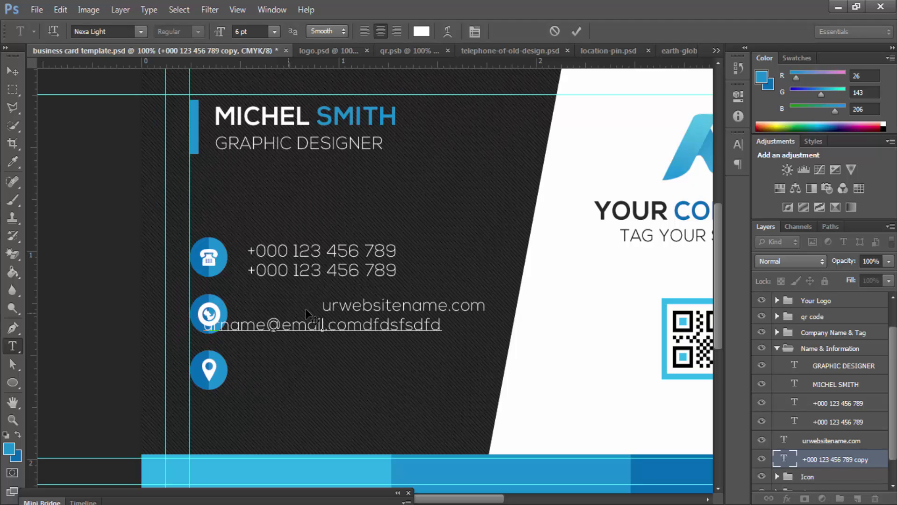
key("ctrl+z")
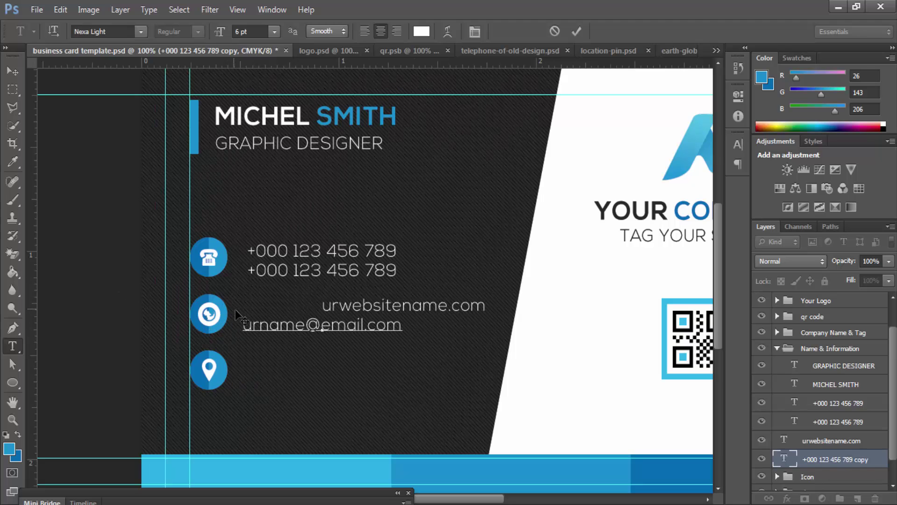
Step: Set the whole e-mail line beneath the website name to left-aligned text
key("ctrl+a")
left_click(365, 31)
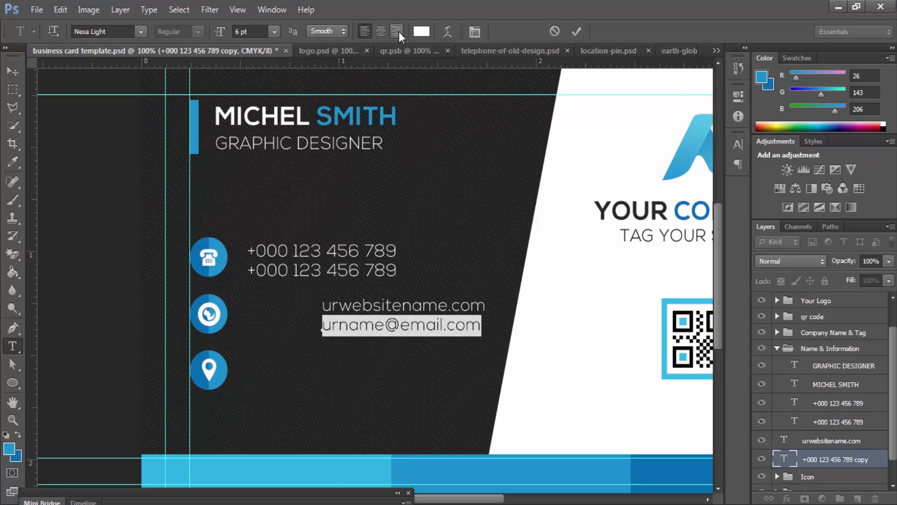
left_click(11, 72)
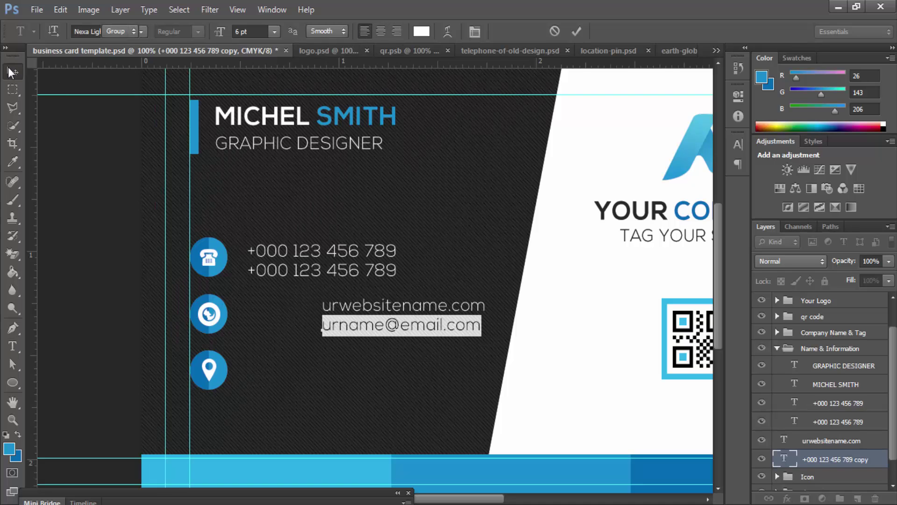
key("t")
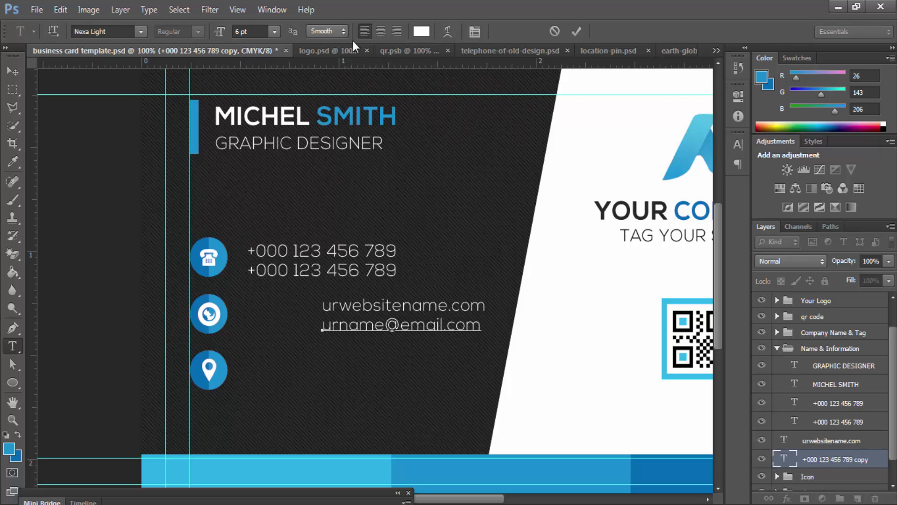
left_click(10, 78)
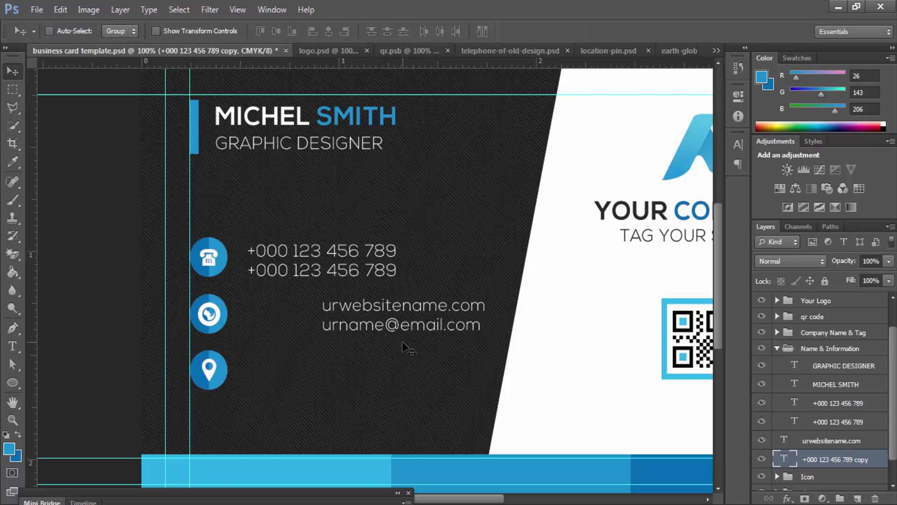
key("t")
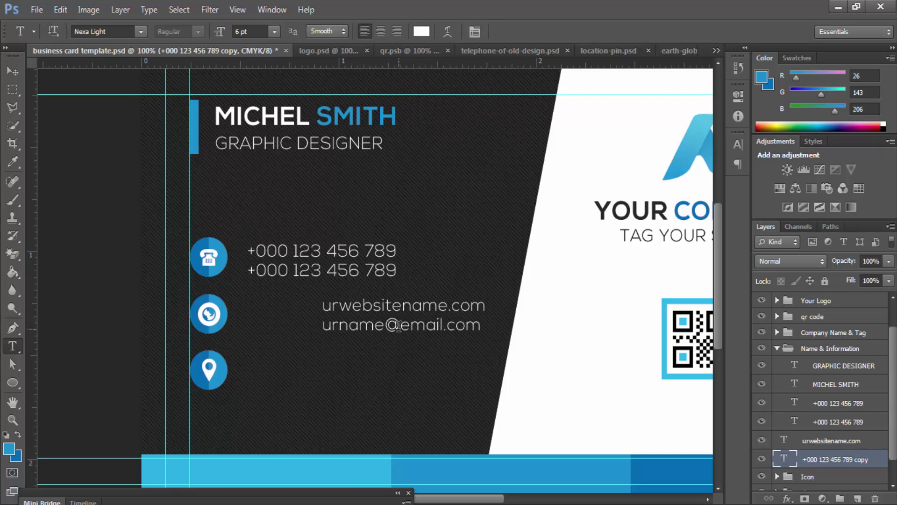
left_click(398, 327)
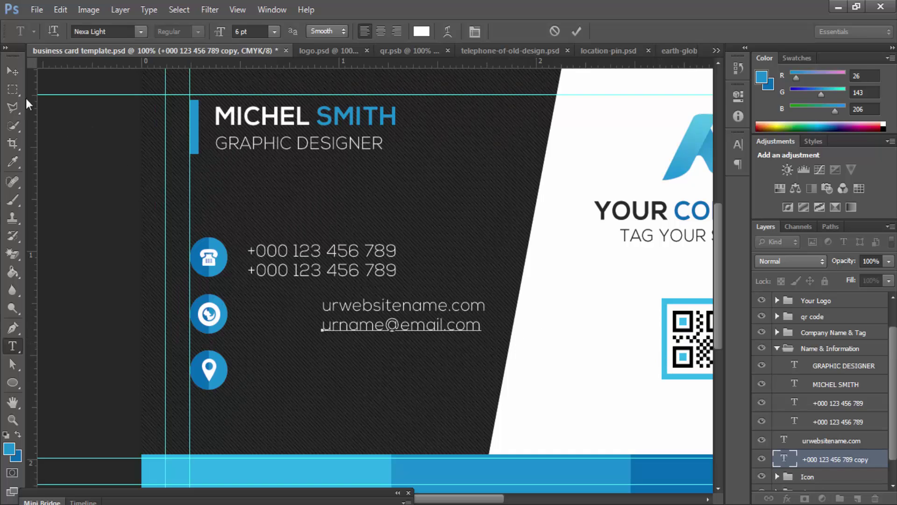
Step: Move the website and e-mail lines together beside the web icon, flush with the left edge of the phone numbers
left_click(13, 75)
left_click(817, 441, "shift")
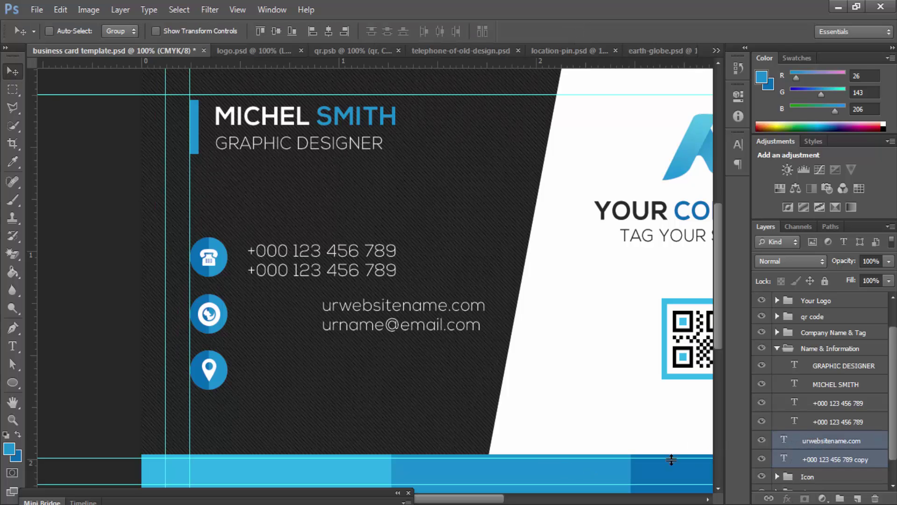
left_click_drag(473, 316, 400, 316)
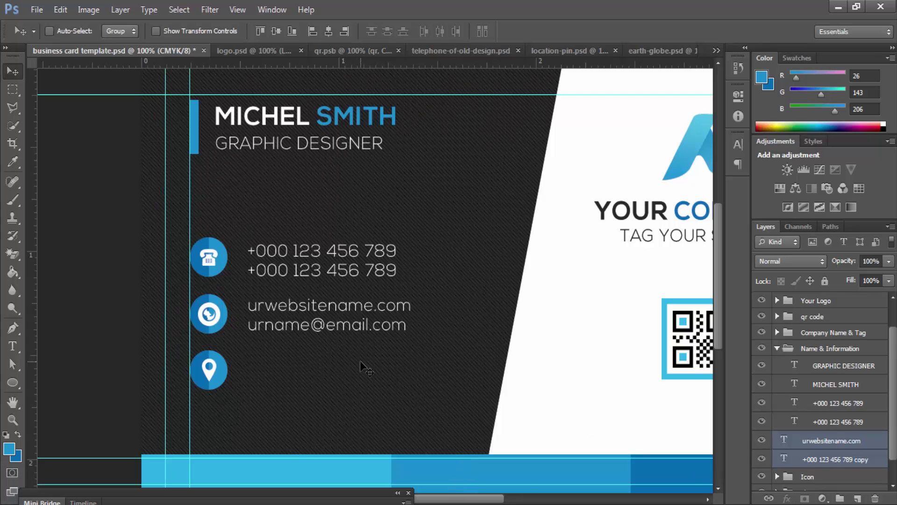
Step: Duplicate the website and e-mail lines beside the location icon and move the copies below the originals in the layer stack
left_click_drag(338, 389, 331, 381)
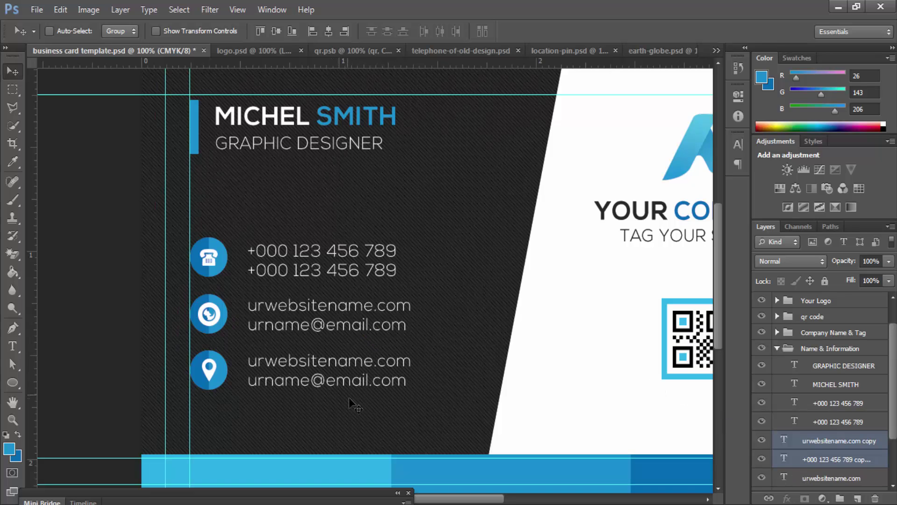
scroll(822, 447, "down", 2)
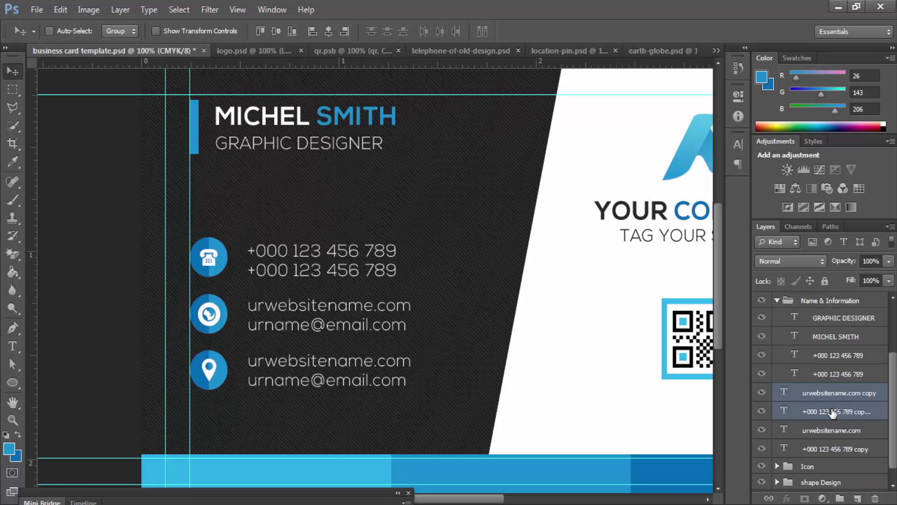
left_click_drag(833, 398, 831, 458)
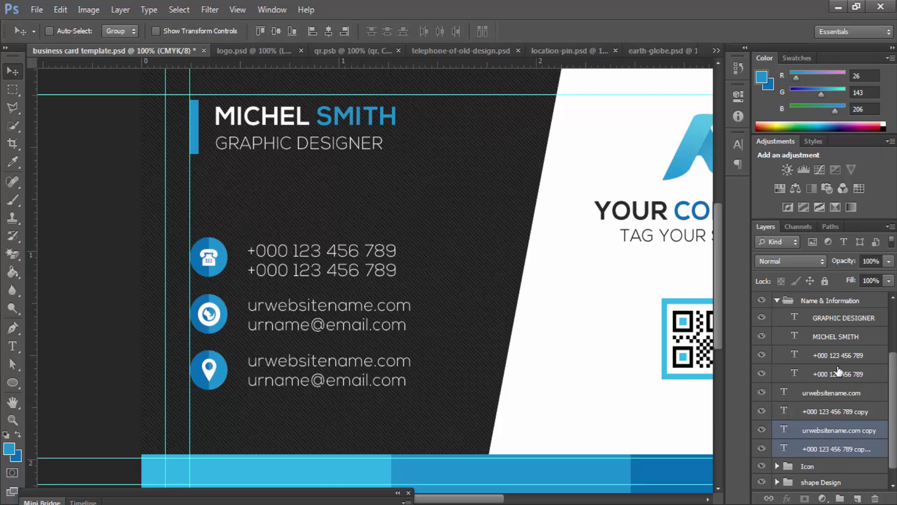
left_click(828, 356)
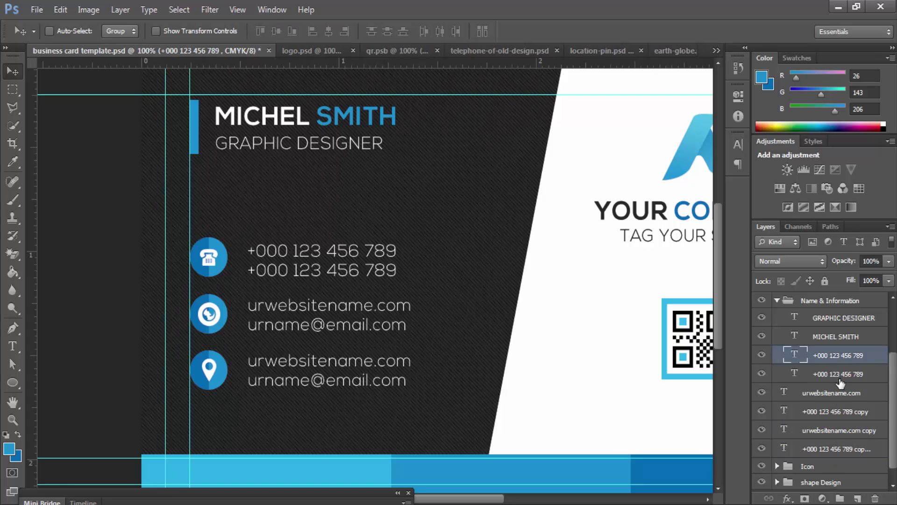
left_click(834, 374, "shift")
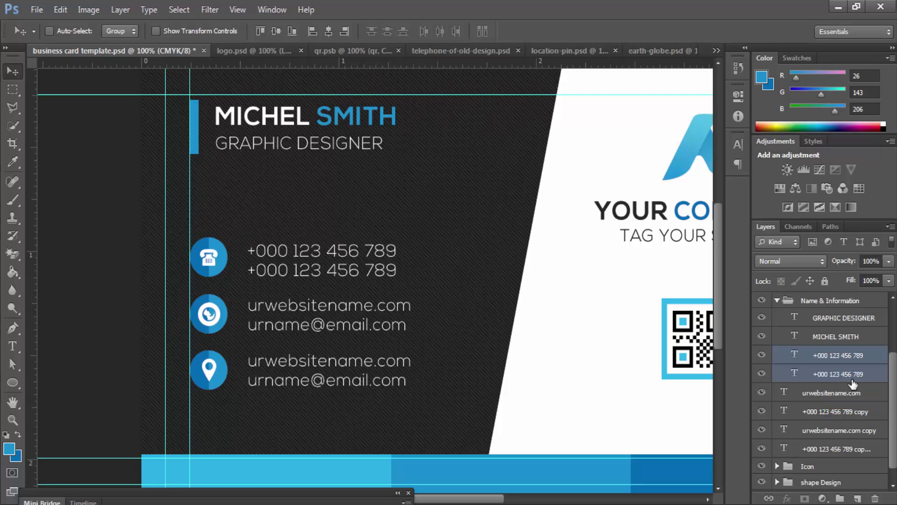
key("ctrl+g")
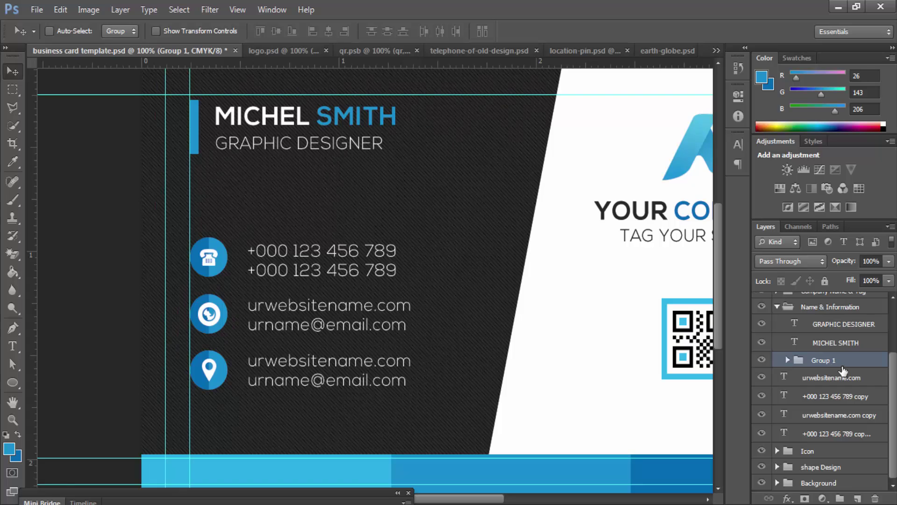
left_click(834, 377)
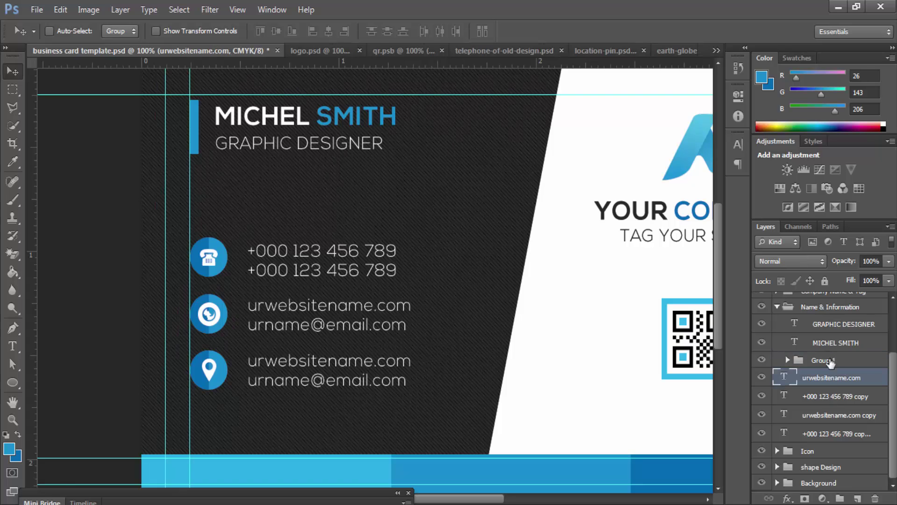
left_click(846, 414, "ctrl")
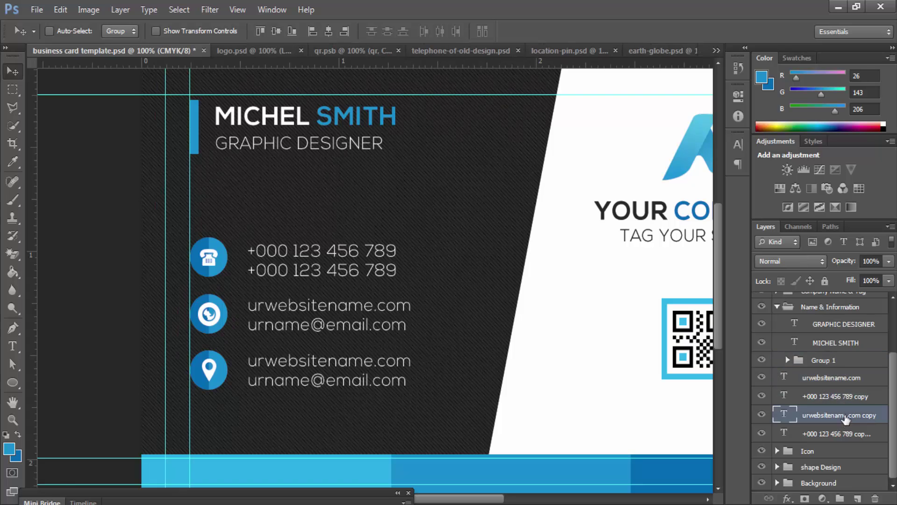
left_click_drag(861, 415, 861, 387)
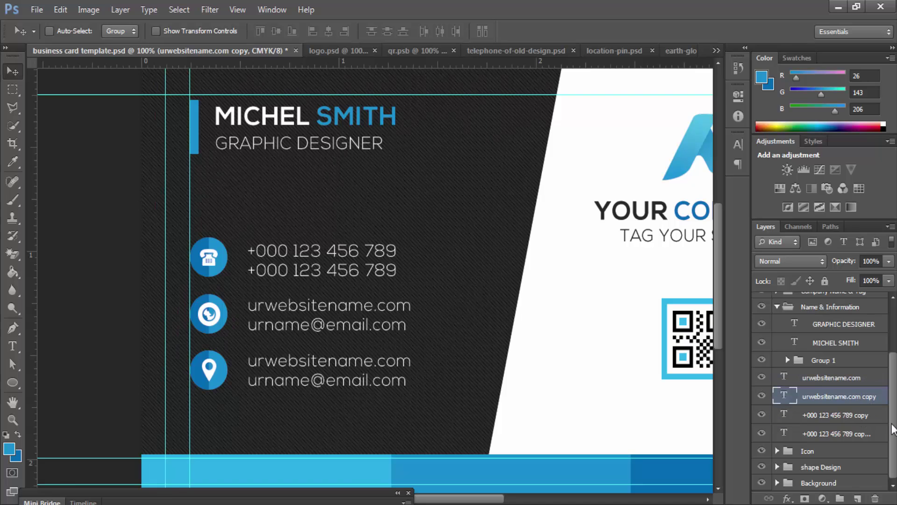
key("ctrl+alt+z")
key("ctrl+alt+z")
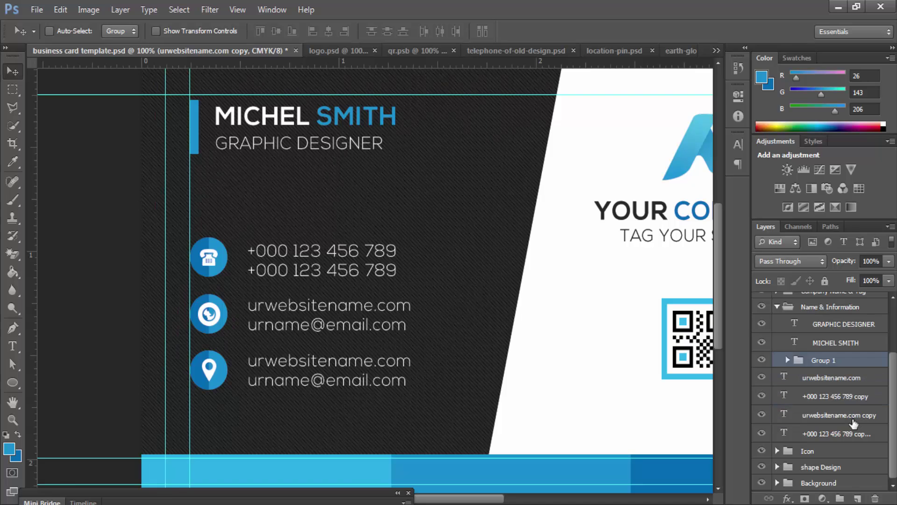
Step: Move the e-mail line's layer above the website layer and toggle its visibility to identify which text it holds
left_click(844, 419)
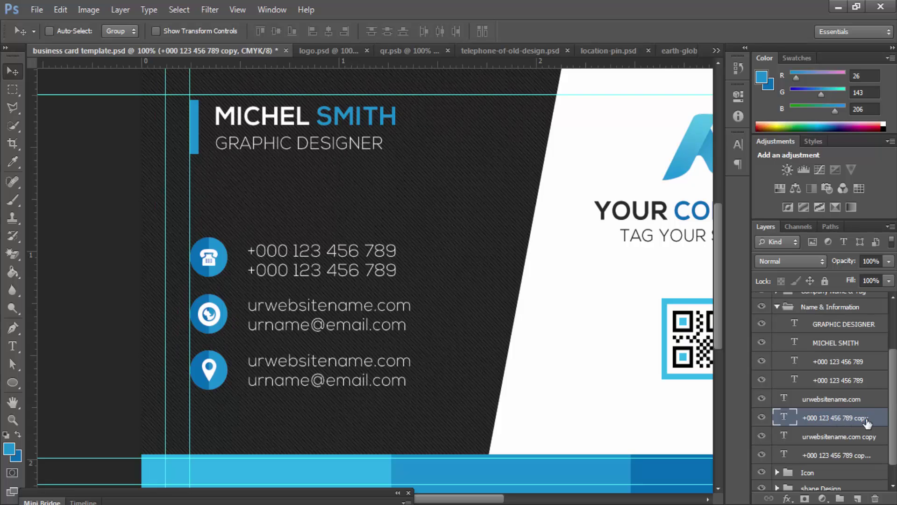
left_click_drag(847, 417, 838, 397)
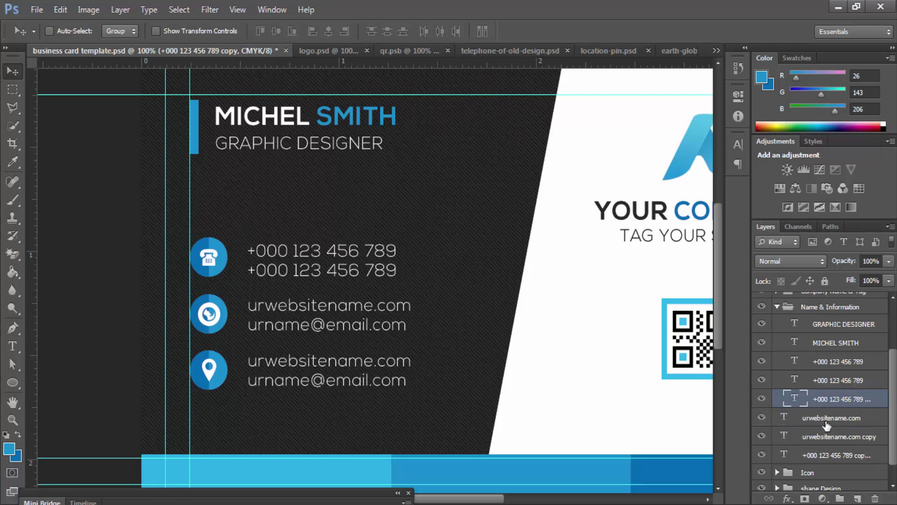
left_click(762, 399)
left_click(762, 399)
left_click(761, 398)
left_click(762, 398)
left_click(762, 381)
double_click(830, 418)
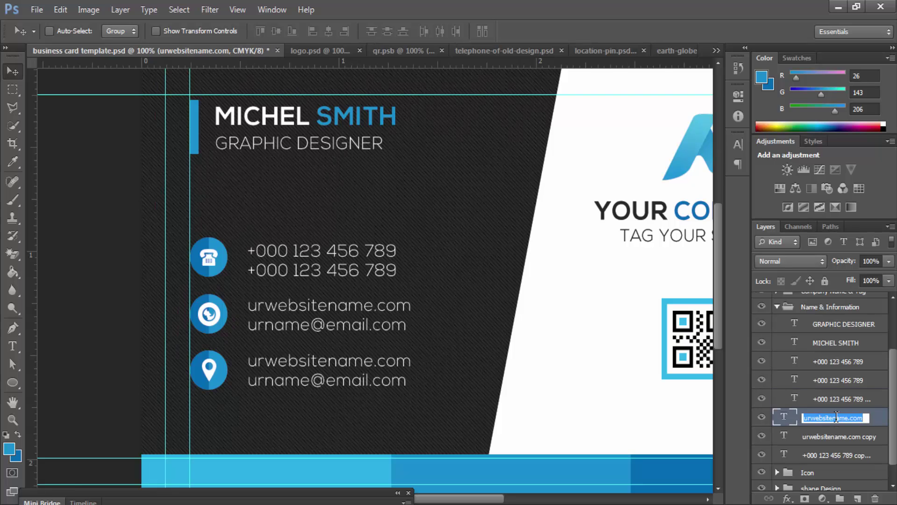
left_click(762, 399)
left_click(761, 398)
left_click(761, 399)
left_click(762, 398)
left_click(762, 399)
Step: Rename the e-mail line's layer with the line's own copied text and place it directly below the website layer
double_click(799, 396)
key("ctrl+c")
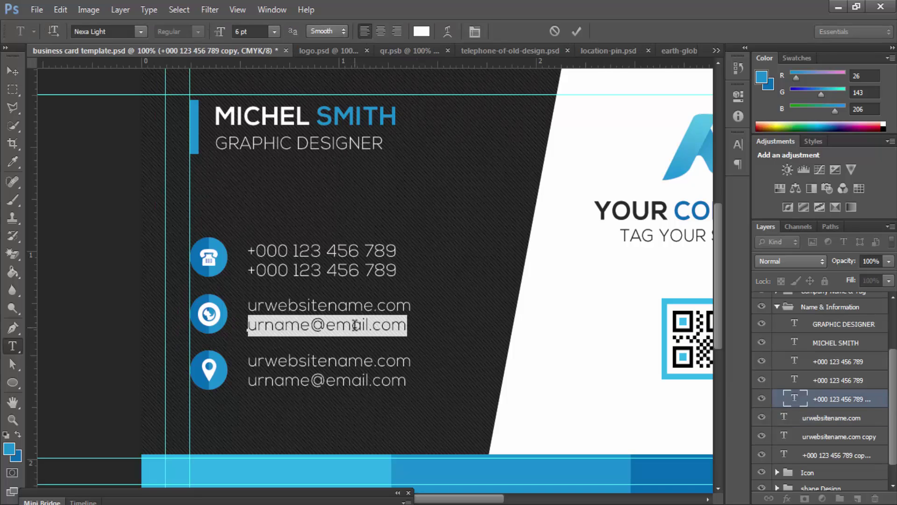
double_click(835, 400)
key("ctrl+v")
left_click(846, 423)
left_click_drag(851, 403, 841, 426)
Step: Replace the website line beside the location icon with "Your Street Address"
left_click(836, 439)
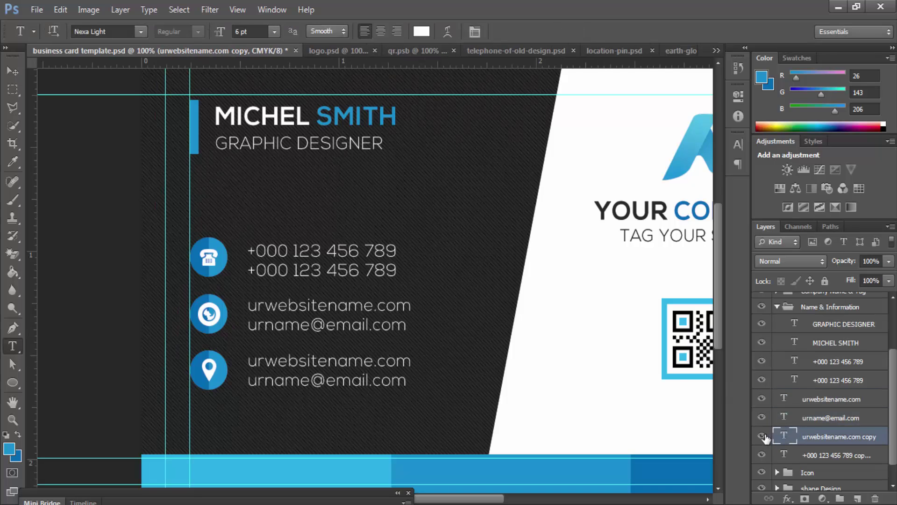
left_click(352, 363)
key("ctrl+a")
type("Y")
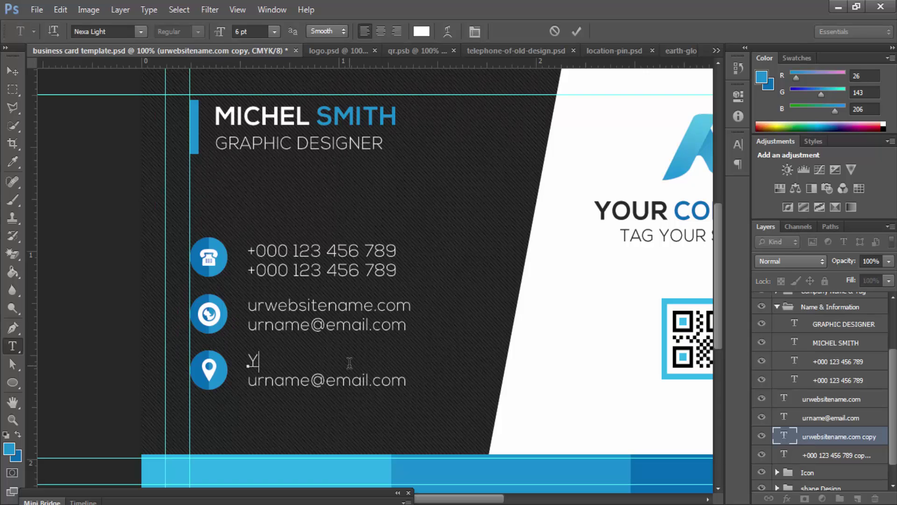
type("our Street A")
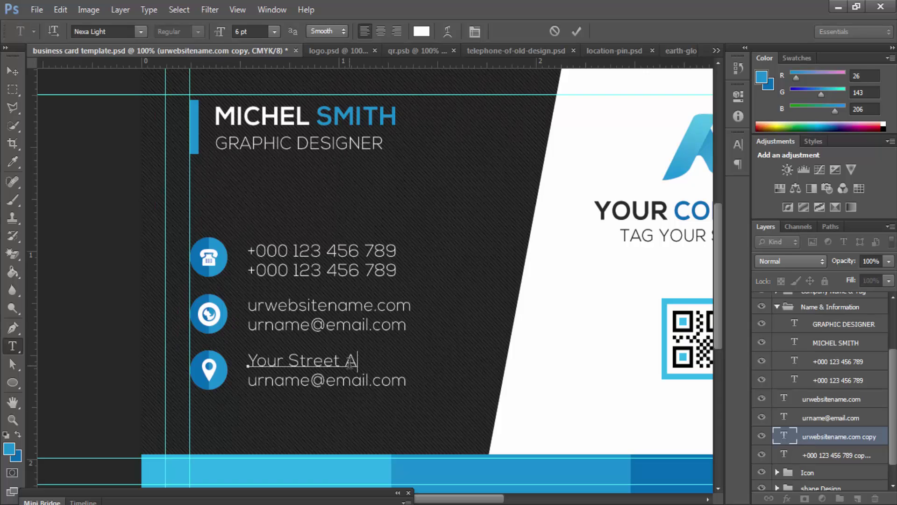
type("ddress")
key("ctrl+Return")
Step: Replace the e-mail line beside the location icon with "New York, 1234"
left_click(420, 376)
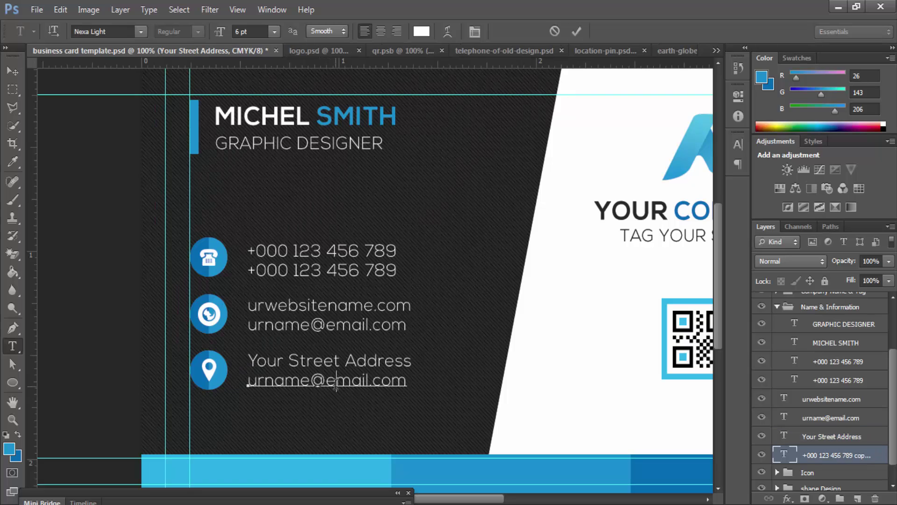
key("ctrl+a")
type("New Y")
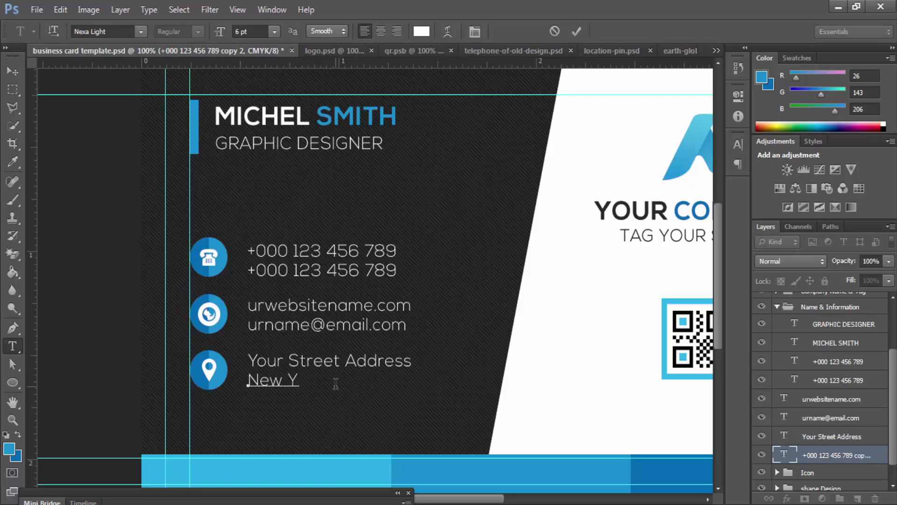
type("ork, 1234")
left_click(12, 71)
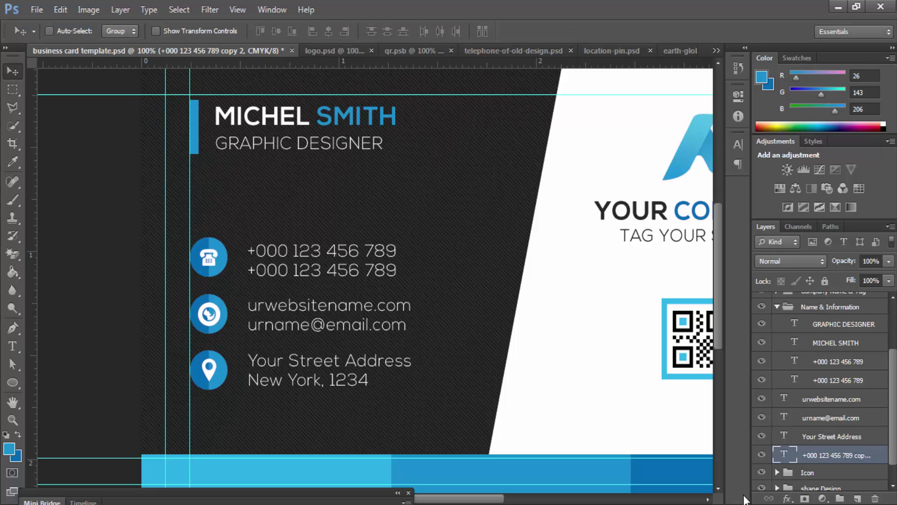
Step: Nudge the phone icon, its back shape and both phone number lines up together
key("ctrl+minus")
key("ctrl+plus")
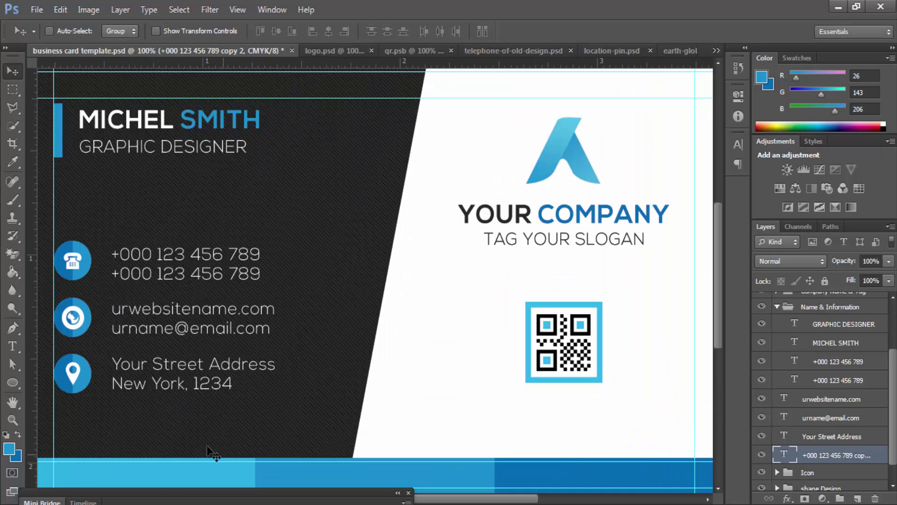
left_click_drag(160, 339, 309, 340)
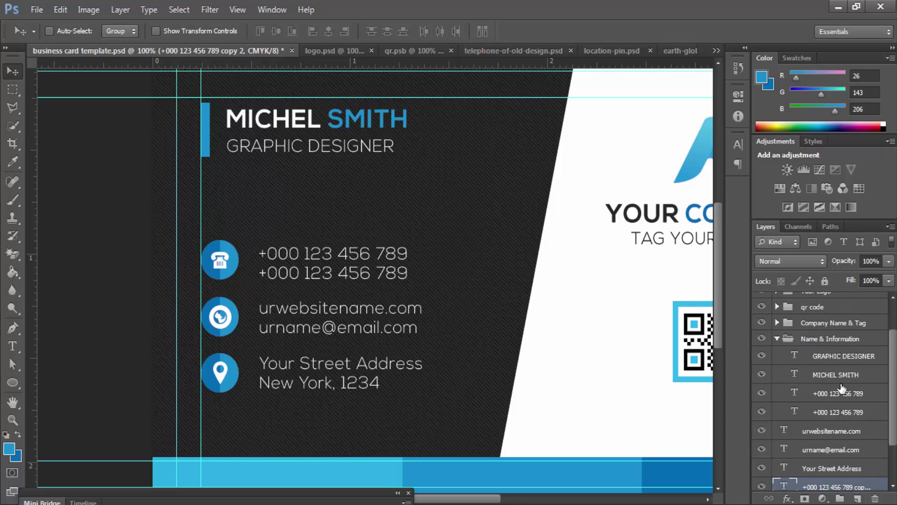
scroll(794, 357, "up", 2)
left_click(777, 339)
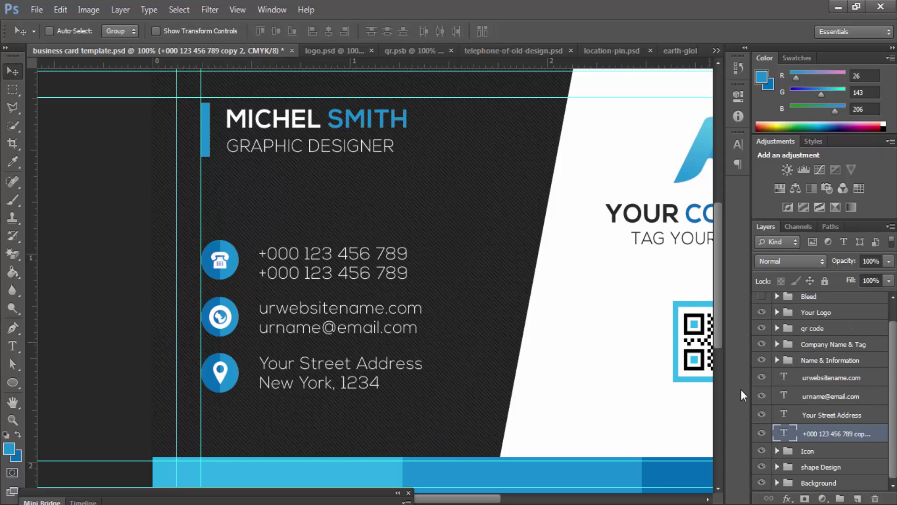
left_click(777, 451)
scroll(839, 437, "down", 3)
left_click(836, 345)
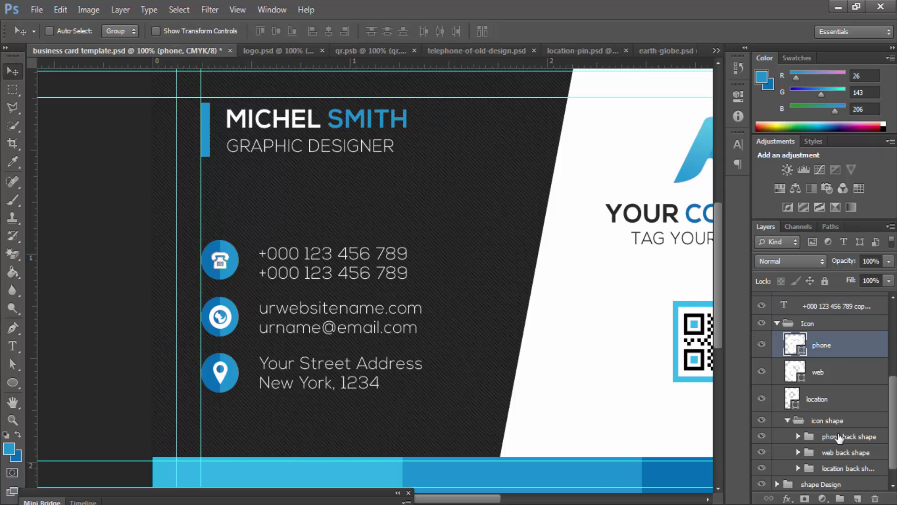
left_click(839, 437, "ctrl")
scroll(822, 383, "up", 5)
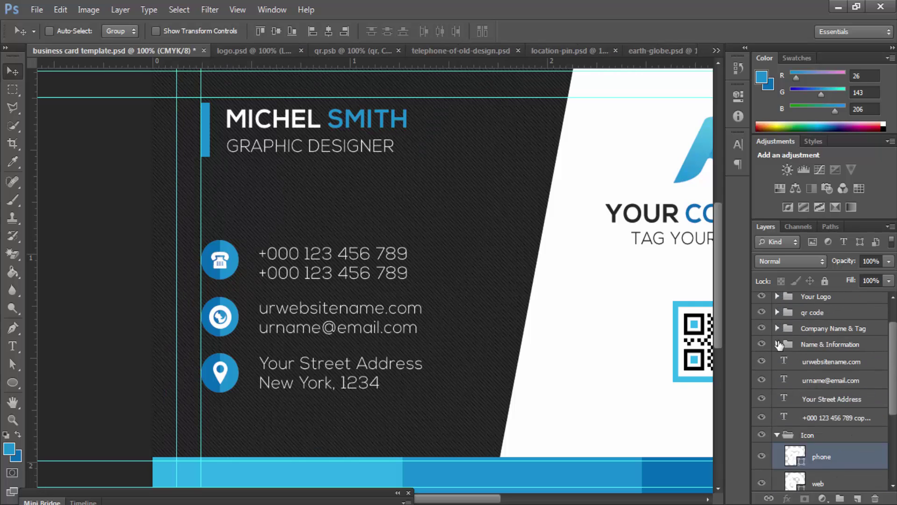
left_click(777, 343)
left_click(851, 398)
left_click(869, 417, "ctrl")
key("Up")
key("Up")
key("Up")
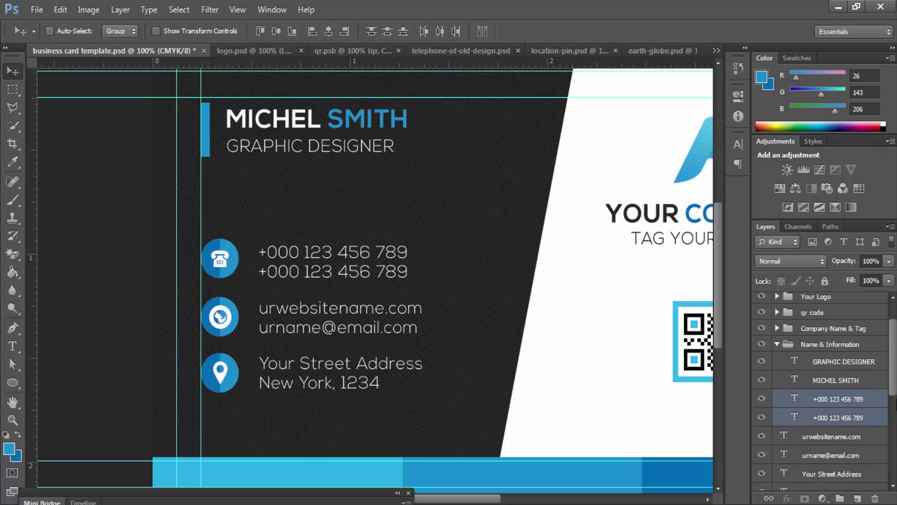
key("Up")
key("Up")
key("Up")
key("Up")
key("Up")
key("Up")
key("Up")
key("Up")
Step: Nudge only the two phone number lines further up to centre them vertically on the phone icon
left_click(857, 402)
left_click(855, 417, "ctrl")
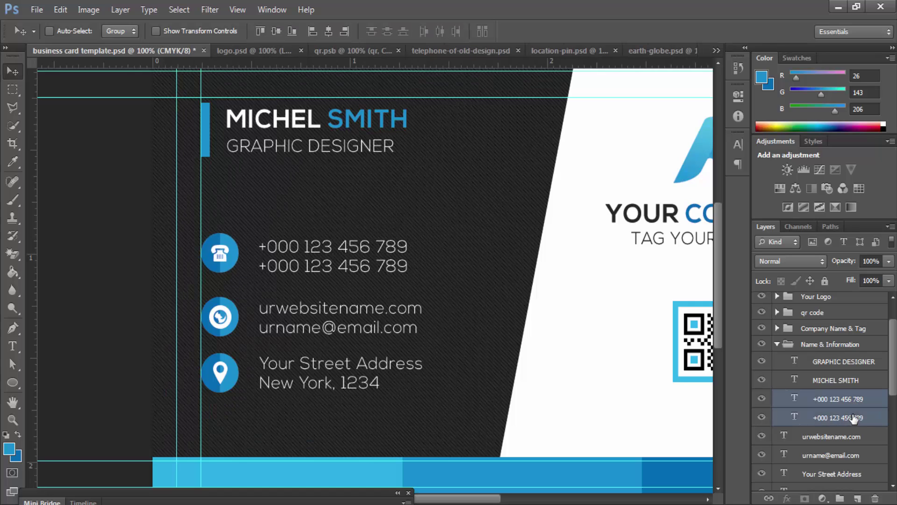
key("Up")
key("Up")
key("Up")
key("Up")
key("Up")
key("Up")
key("Up")
key("Up")
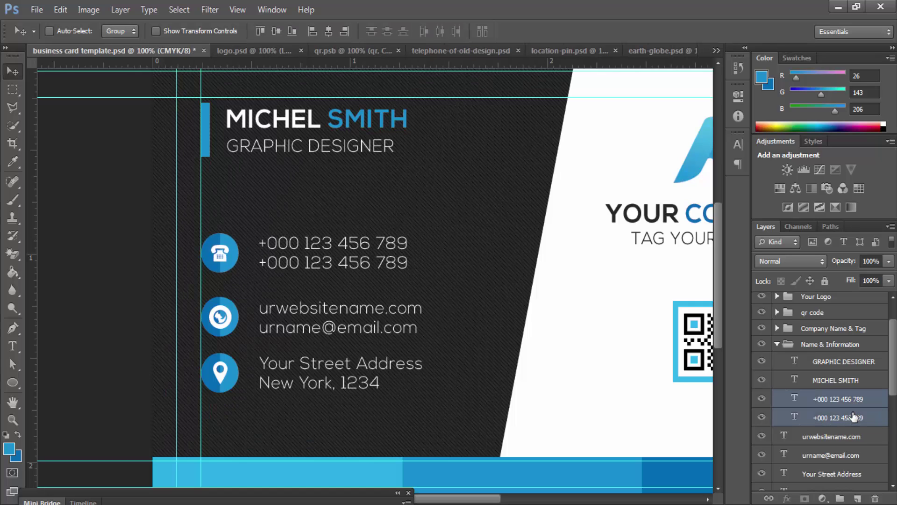
key("Down")
key("Down")
Step: Nudge the website and e-mail lines down together with the web icon and its back shape
left_click(844, 436)
left_click(846, 454, "ctrl")
scroll(865, 444, "down", 2)
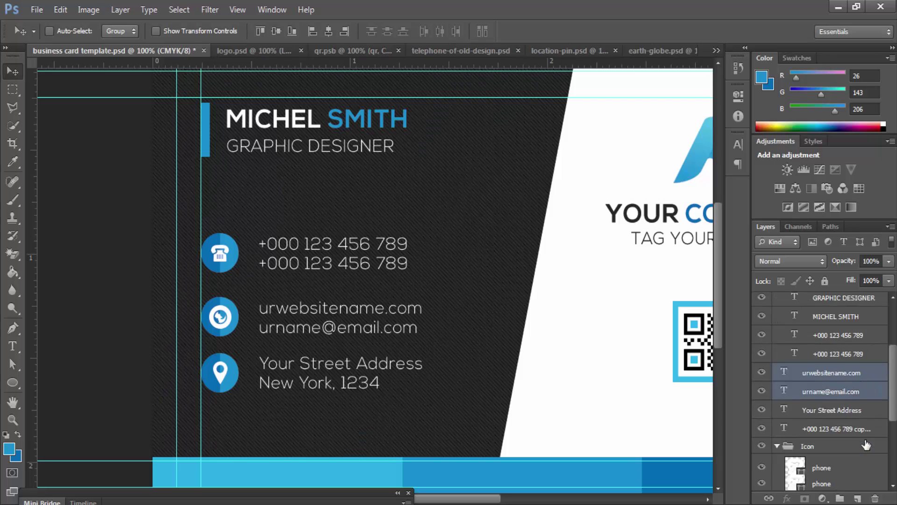
scroll(864, 443, "down", 3)
scroll(848, 439, "down", 2)
left_click(841, 434, "ctrl")
scroll(841, 428, "up", 2)
key("Down")
key("Down")
key("Down")
key("Down")
key("Down")
key("Down")
key("Down")
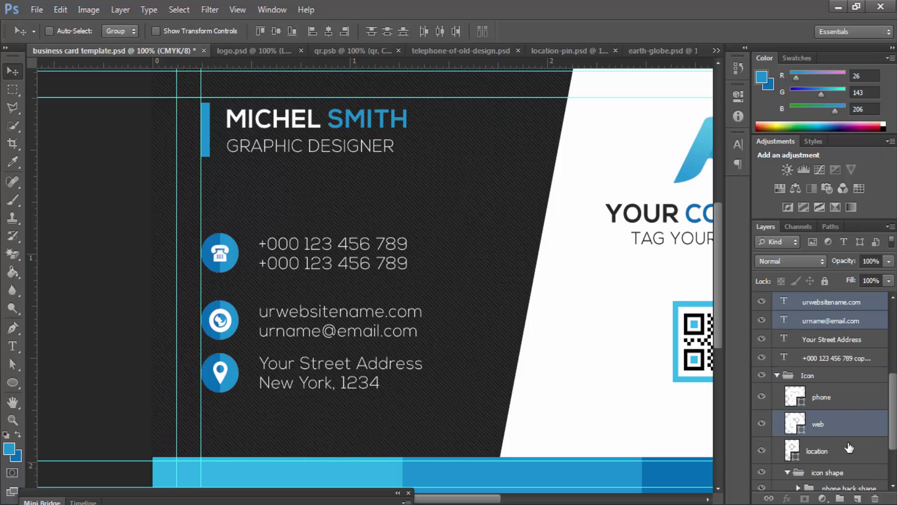
Step: Rename the lower address line's layer "New York, 1234"
left_click(831, 358)
left_click(831, 340, "ctrl")
double_click(784, 357)
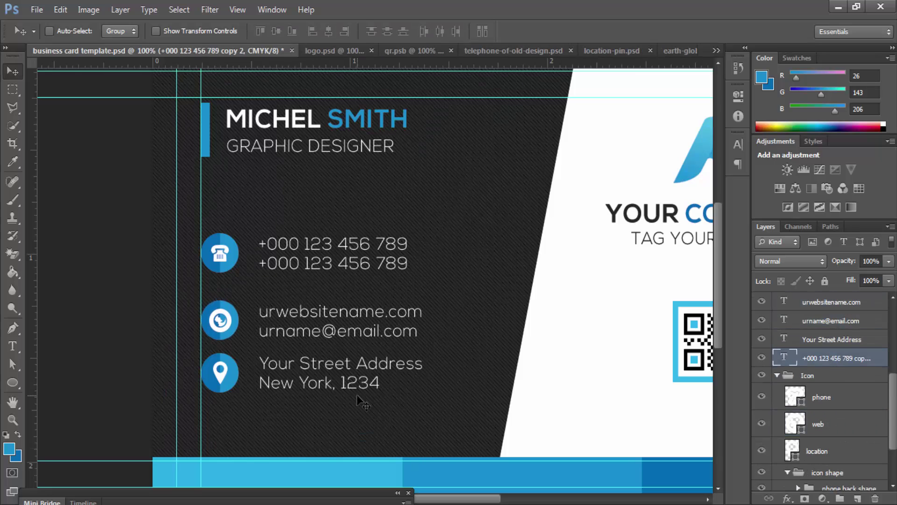
left_click(815, 360)
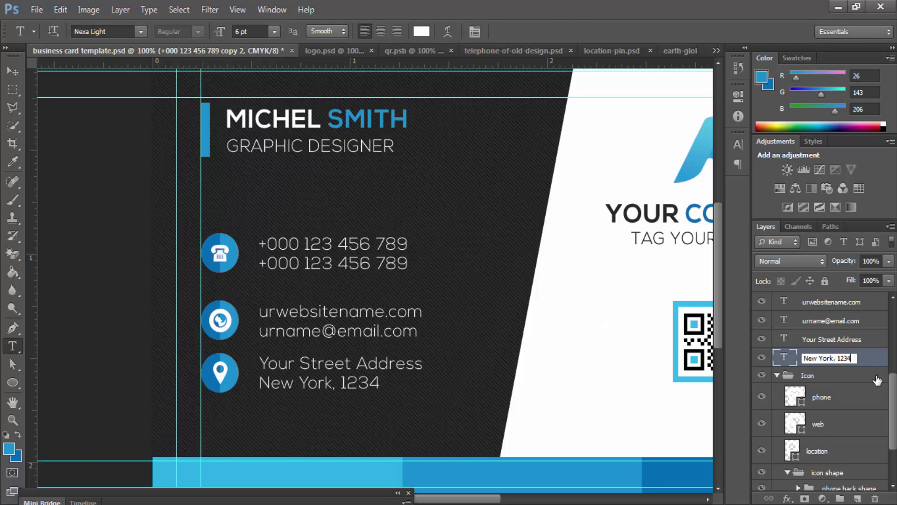
Step: Move the location icon, its back shape and both address lines down to space the contact rows evenly, and save the document
left_click(824, 454, "ctrl")
scroll(861, 424, "down", 2)
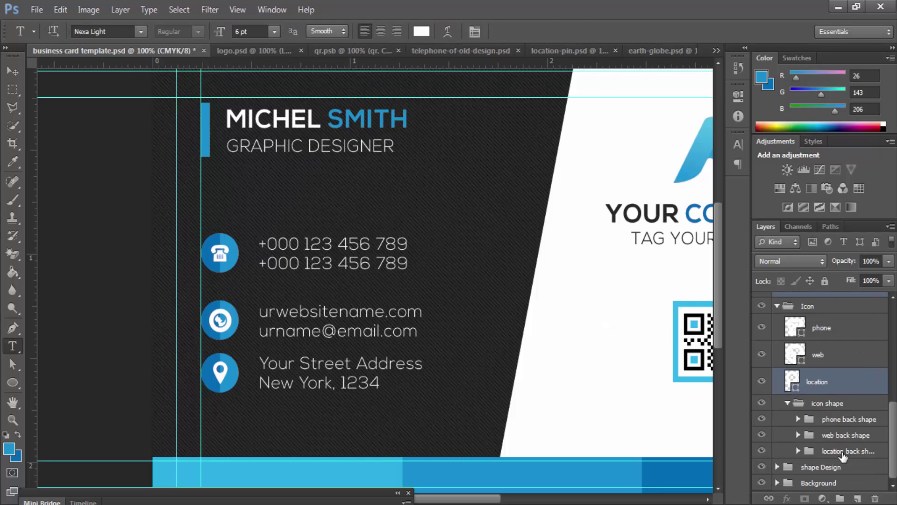
left_click(842, 454, "ctrl")
left_click(13, 71)
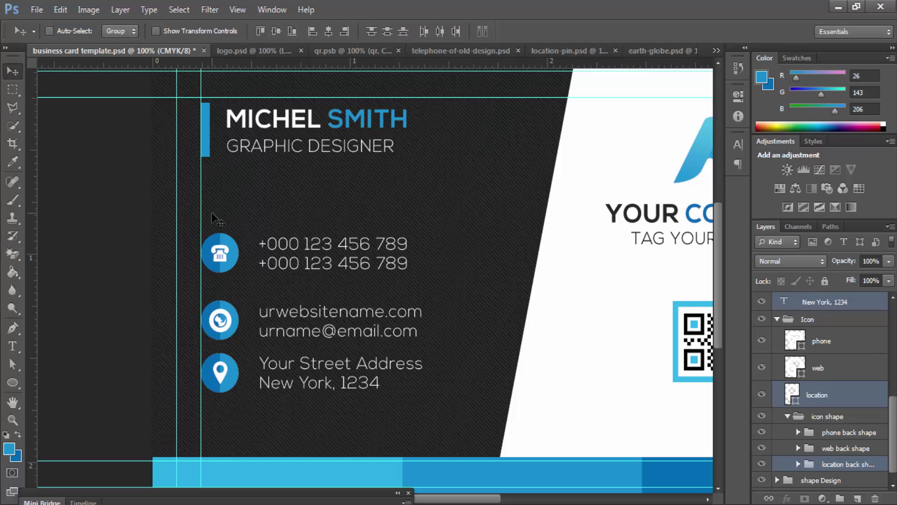
key("shift+Down")
key("ctrl+z")
scroll(869, 401, "up", 1)
scroll(870, 401, "up", 1)
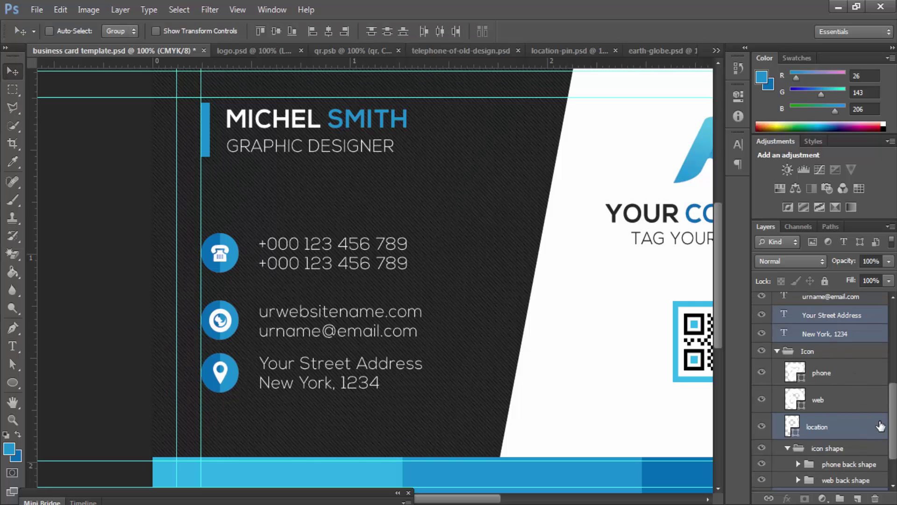
key("shift+Down")
key("shift+Down")
key("shift+Down")
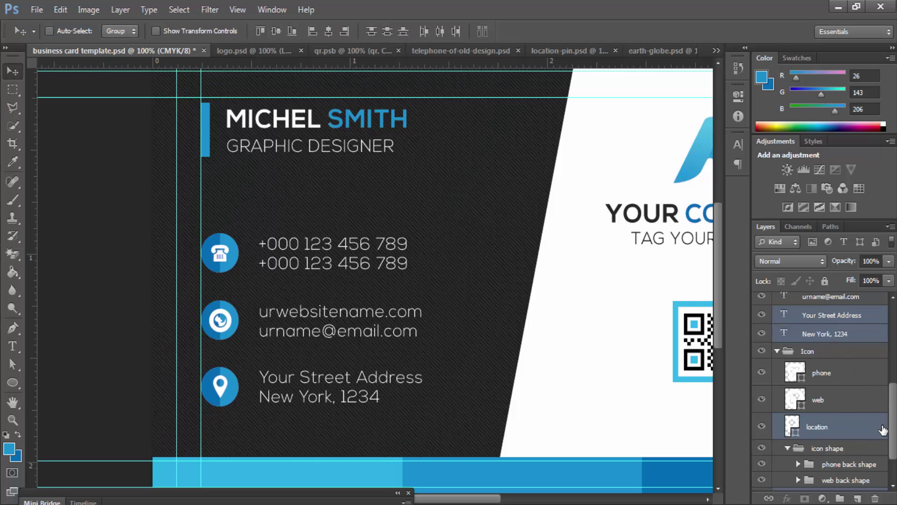
key("ctrl+s")
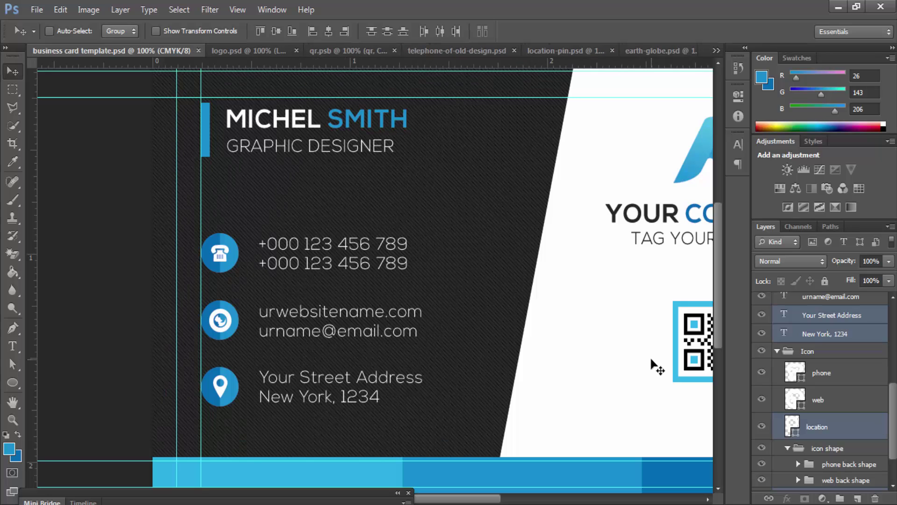
key("ctrl+minus")
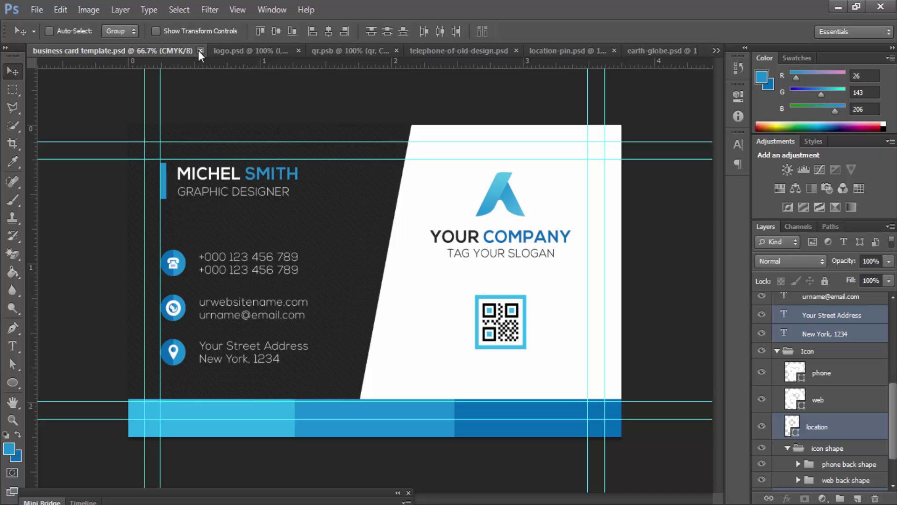
Step: Switch to the desktop and move business card template.psd next to city.jpg
left_click(838, 7)
left_click(836, 6)
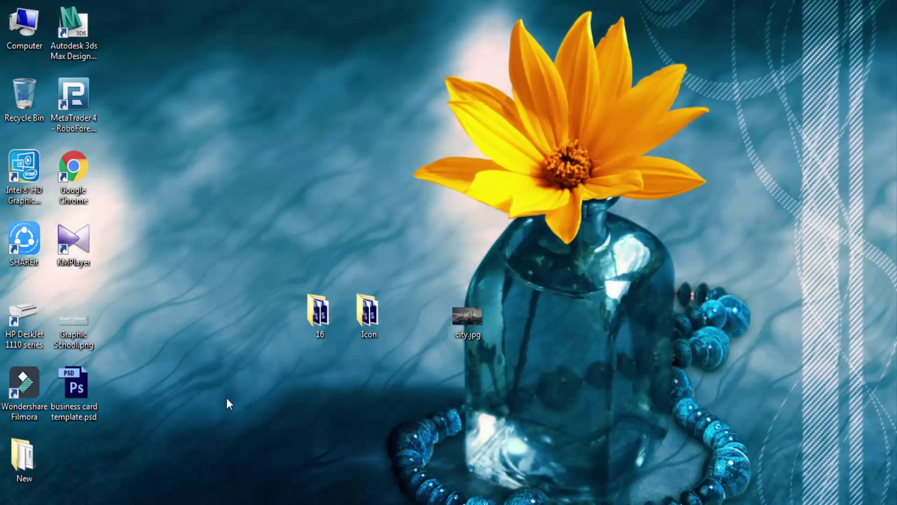
left_click_drag(59, 396, 413, 316)
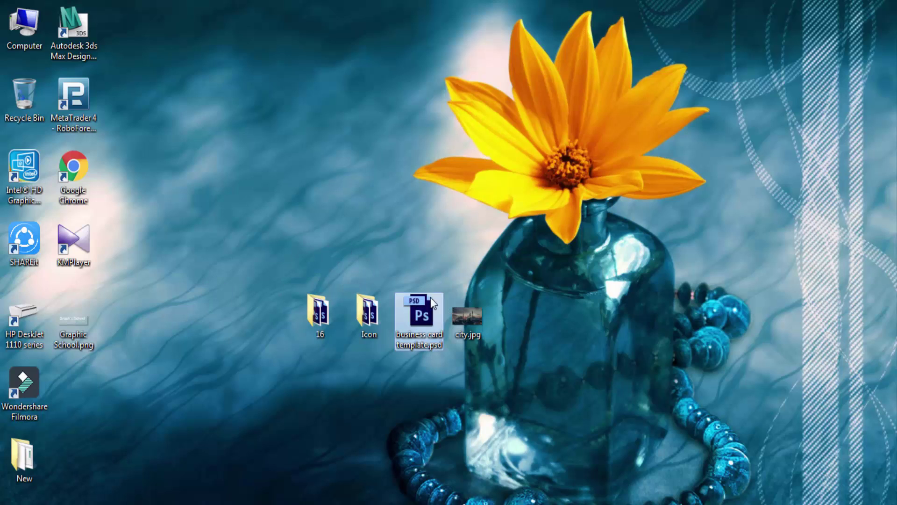
left_click(426, 343)
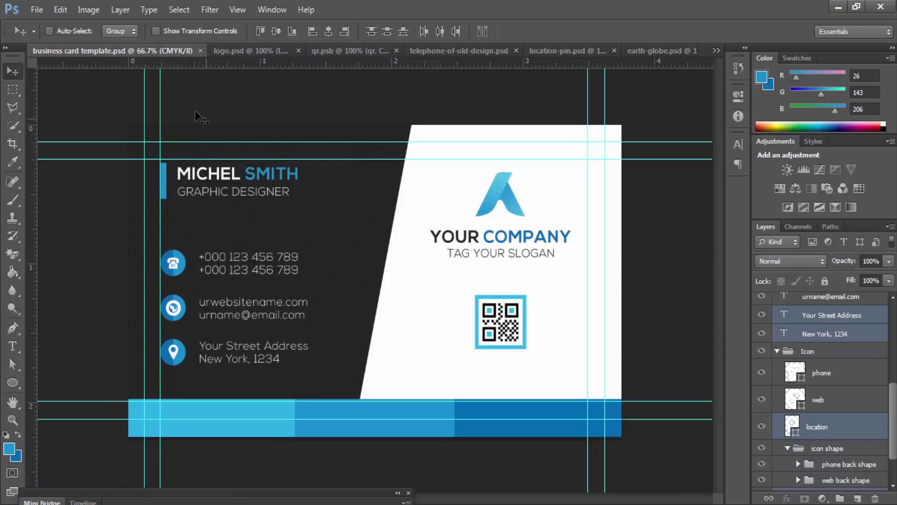
Step: Close the card template and all open logo, QR and icon documents in Photoshop, discarding the changes to qr.psb
left_click(200, 51)
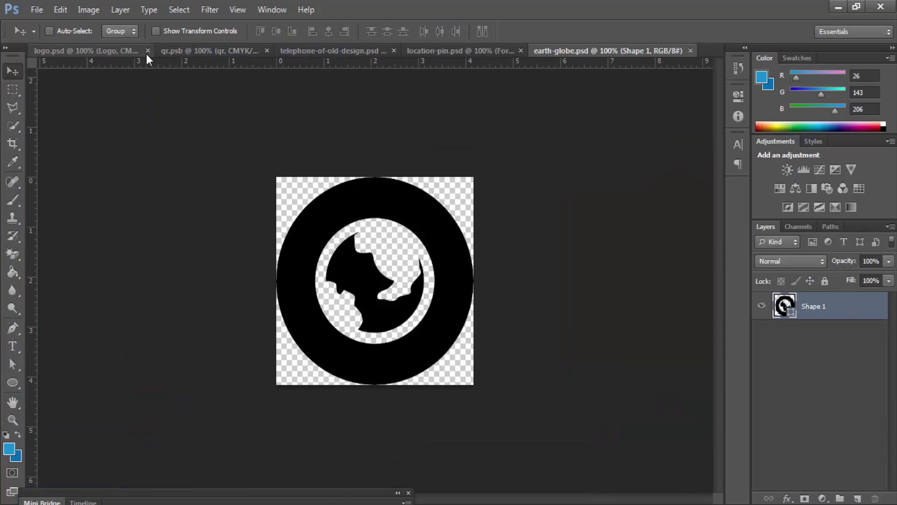
left_click(148, 51)
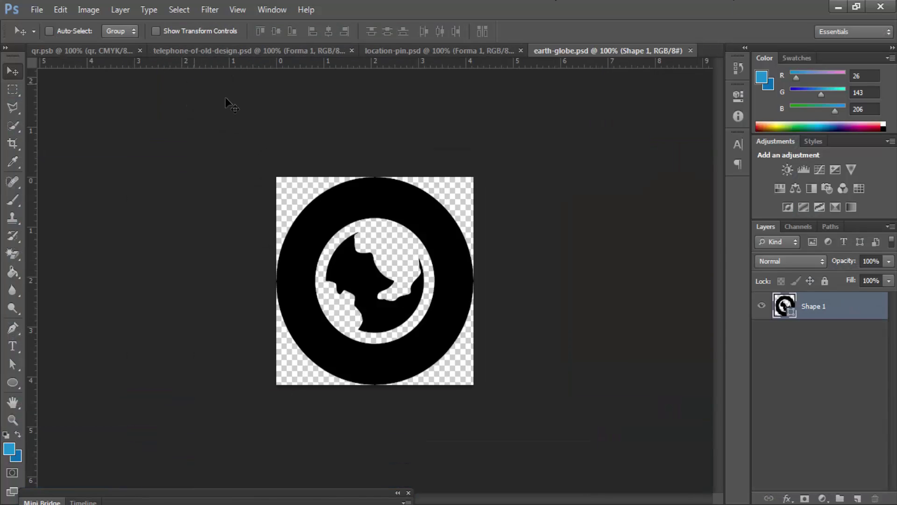
left_click(140, 51)
left_click(474, 200)
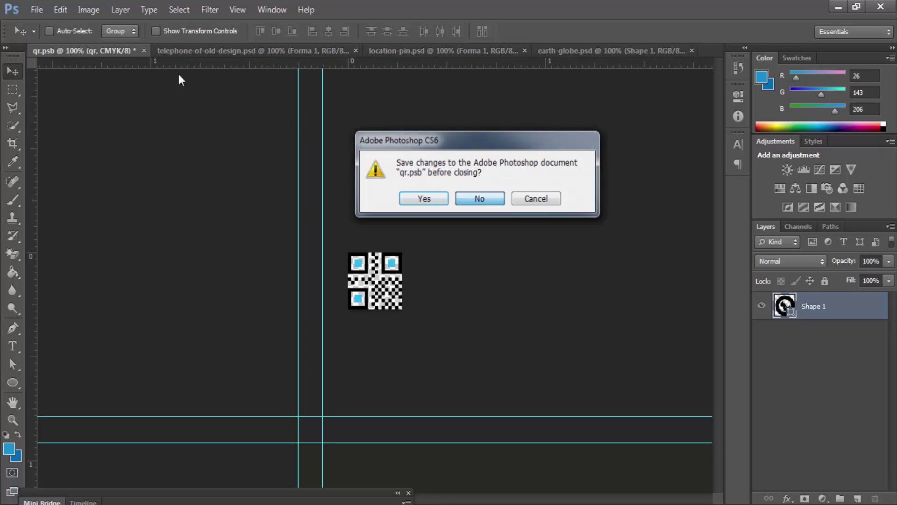
left_click(575, 50)
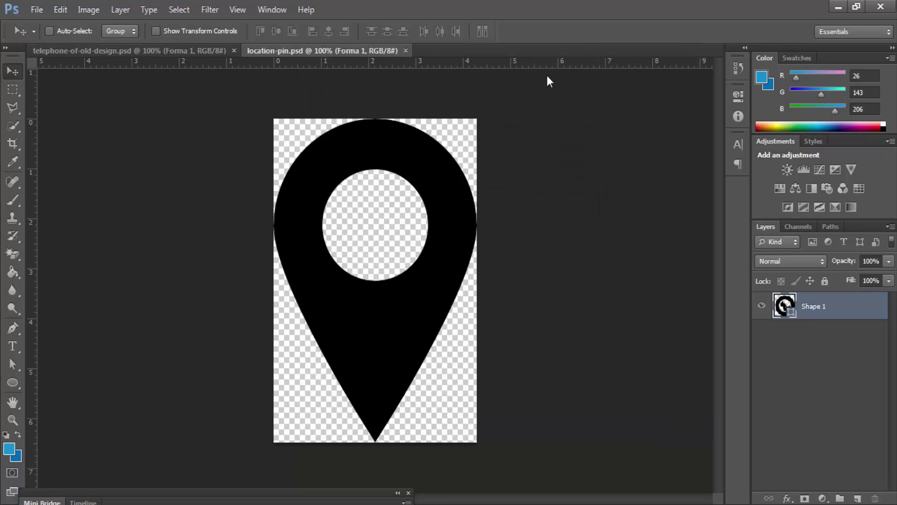
left_click(405, 51)
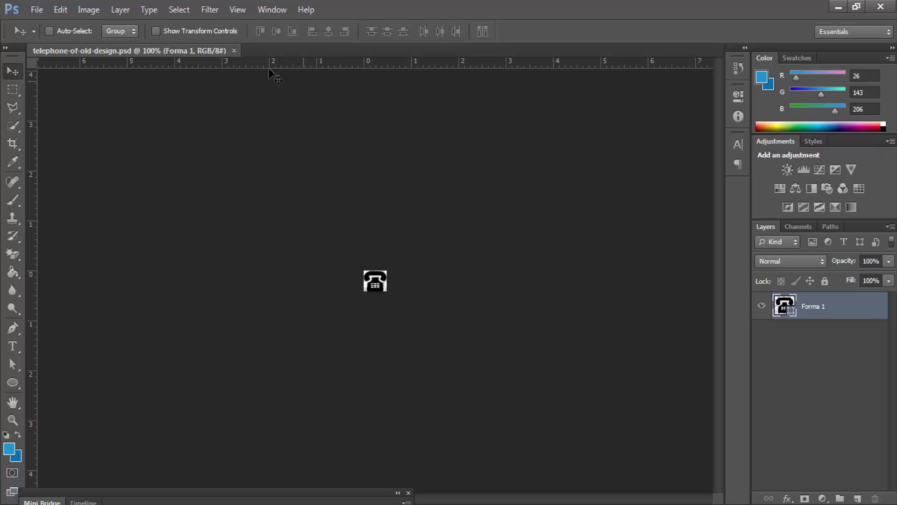
left_click(234, 51)
Step: Rename business card template.psd on the desktop to "Front Blue.psd"
left_click(839, 7)
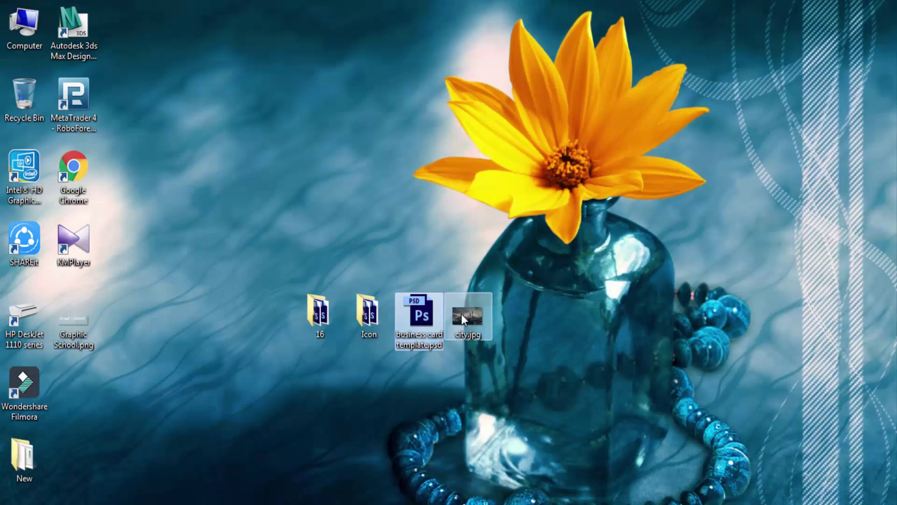
key("F2")
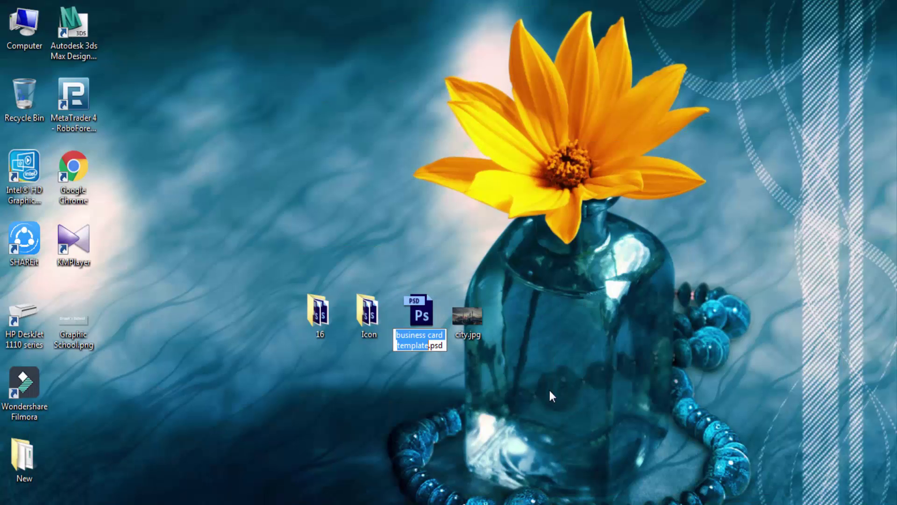
type("Front")
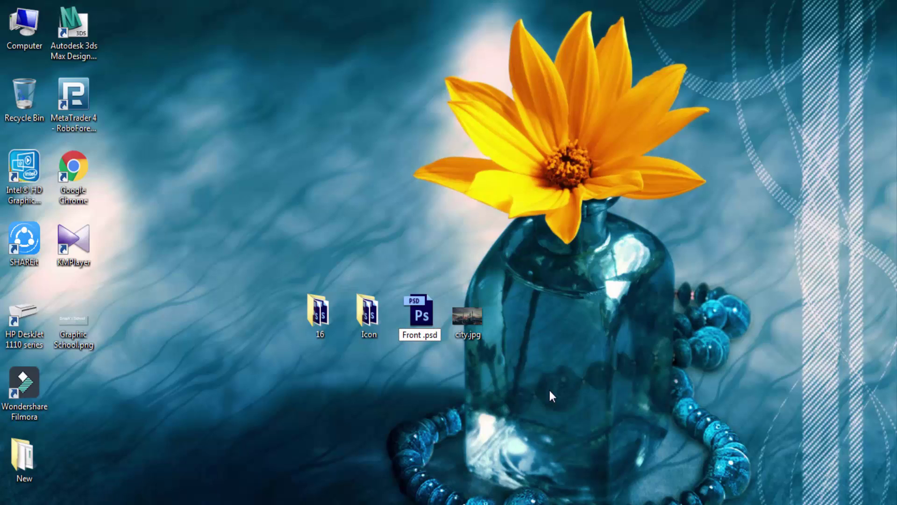
type(" Blude")
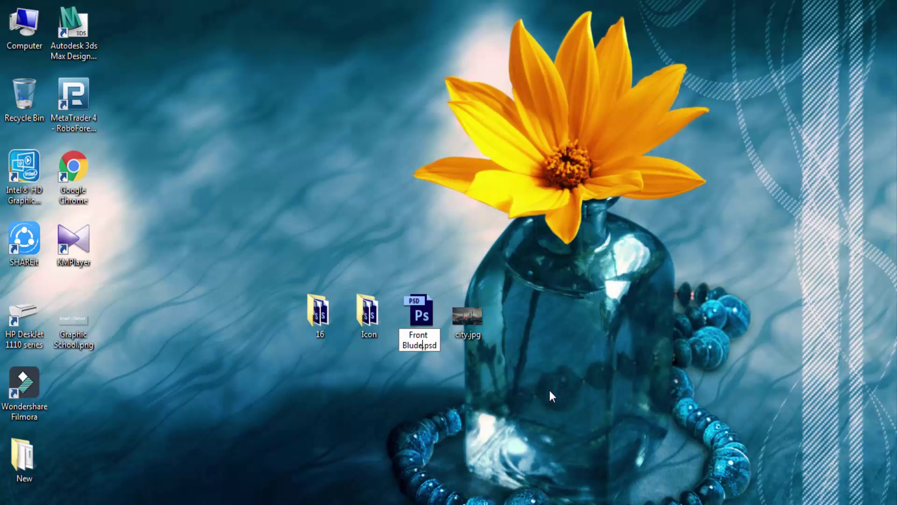
key("Return")
key("F2")
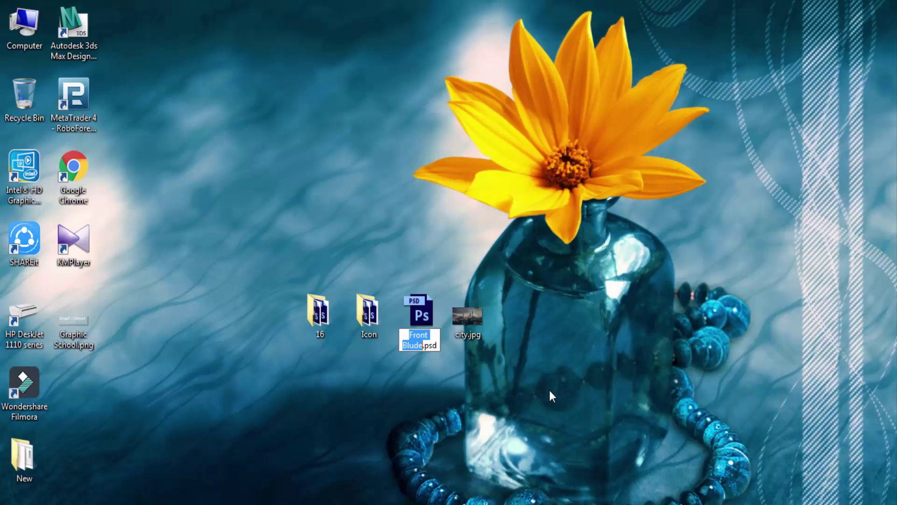
key("Right")
key("Left")
key("Left")
key("Delete")
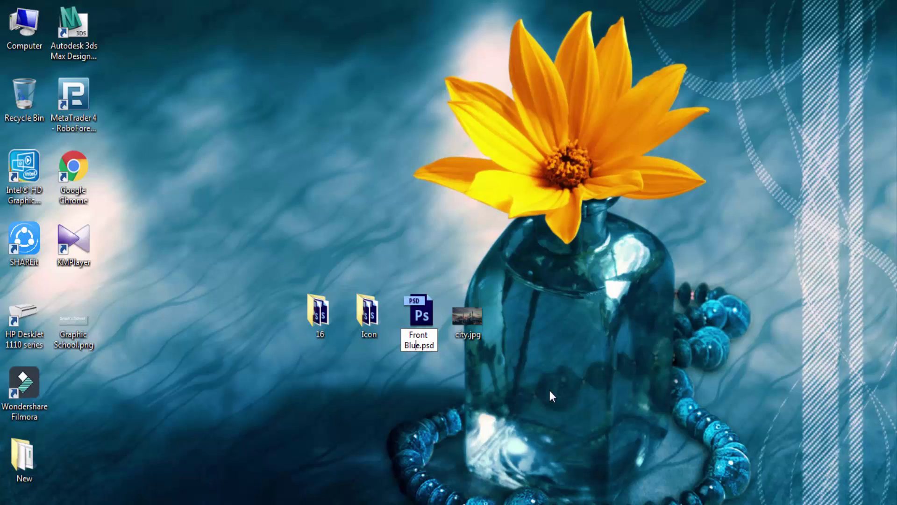
key("Return")
Step: Duplicate Front Blue.psd on the desktop, place the copy above the original and rename it "Back Side.psd"
key("ctrl+c")
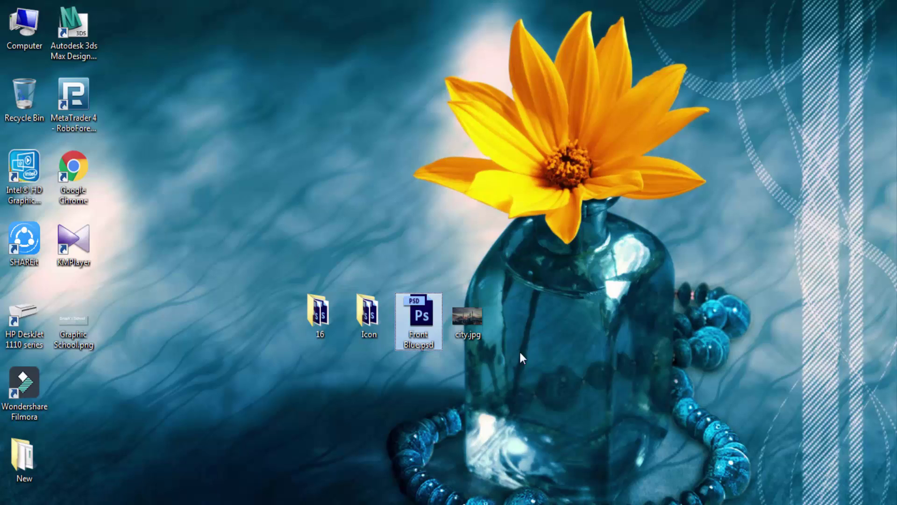
key("ctrl+v")
left_click_drag(89, 406, 415, 264)
key("F2")
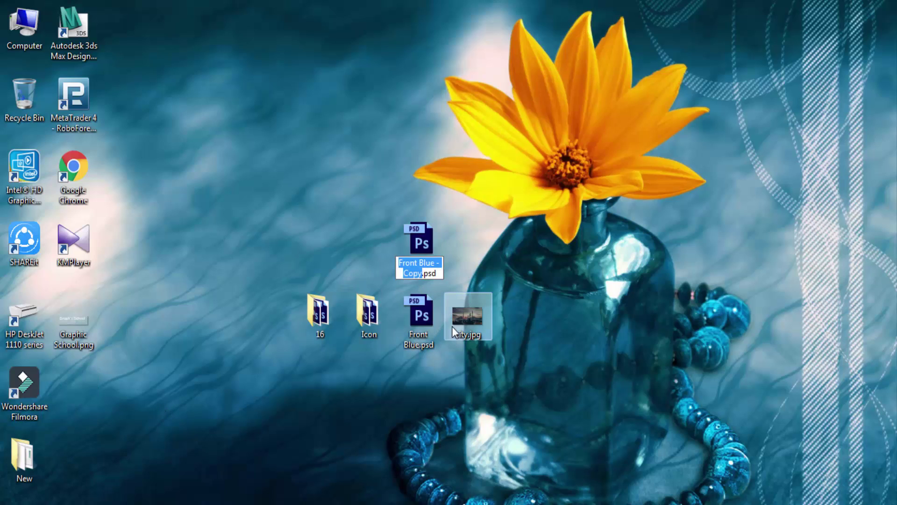
type("Ba")
type("Side")
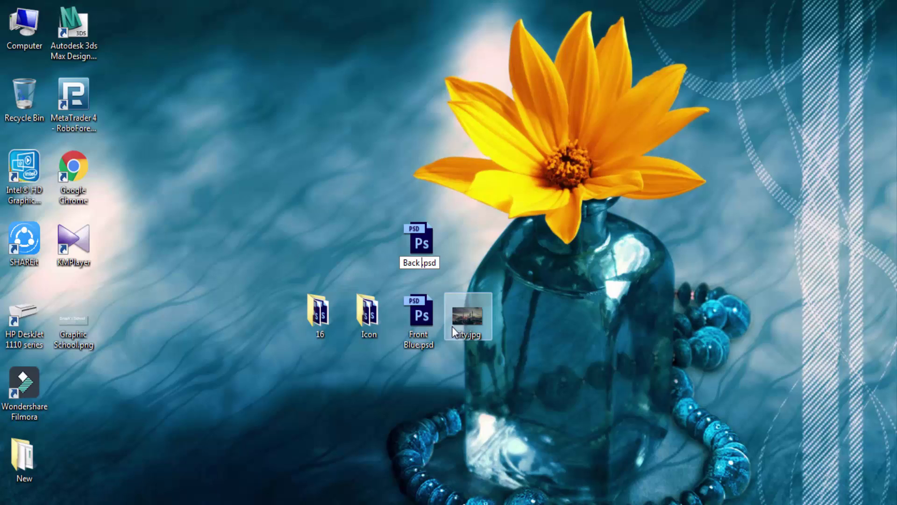
key("BackSpace")
type("e")
key("Return")
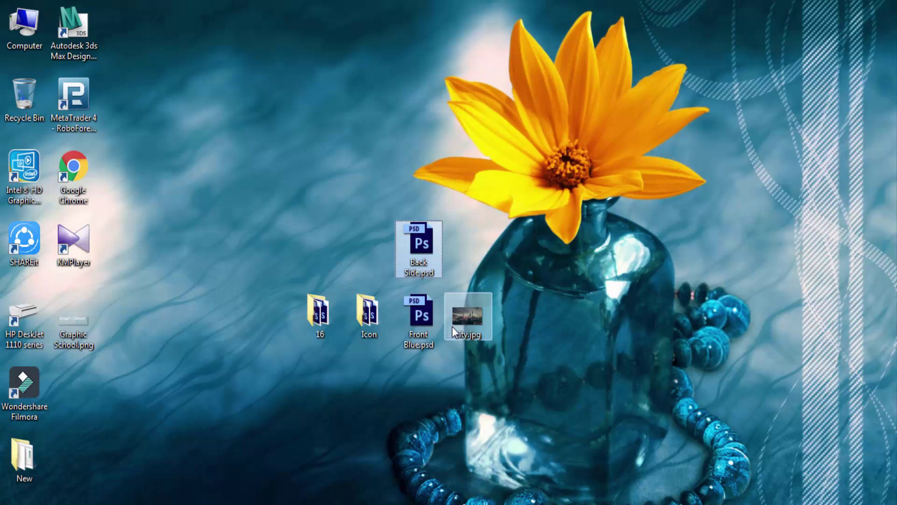
Step: Open Back Side.psd and delete the Name & Information group along with the website, e-mail and both address text layers
double_click(410, 232)
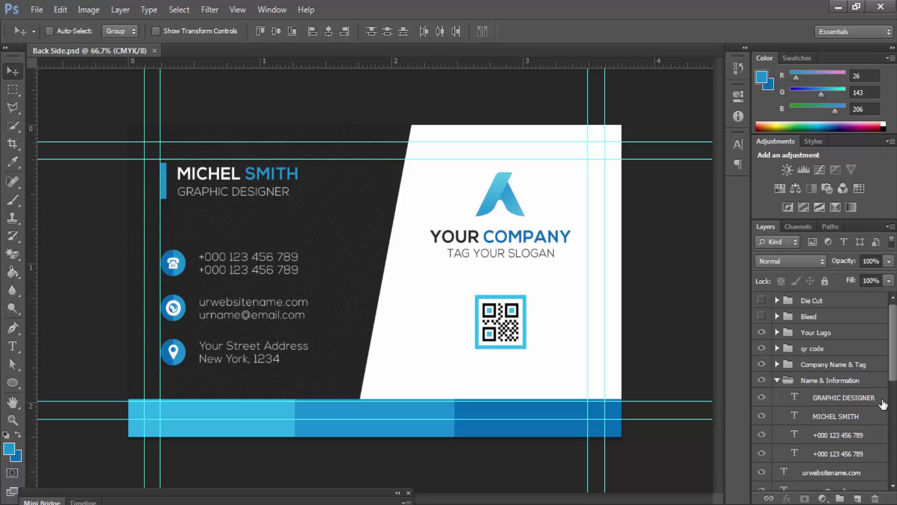
left_click(854, 381)
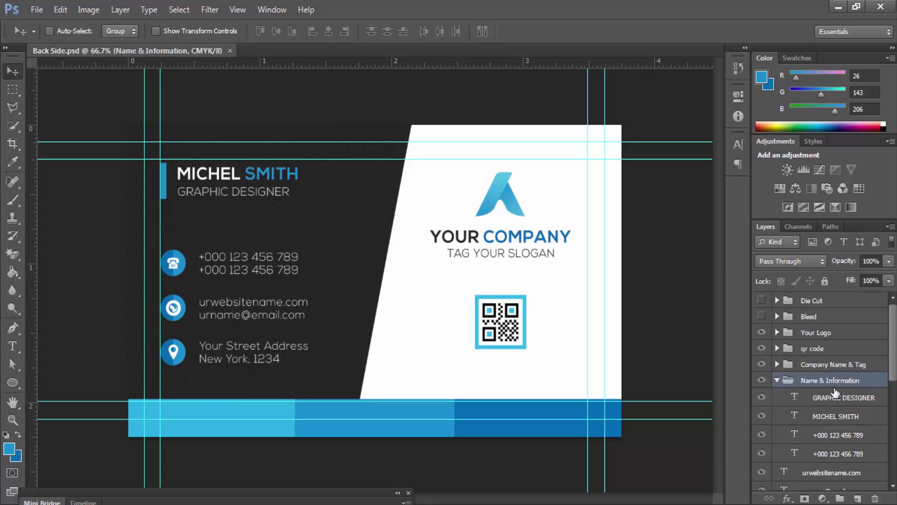
key("Delete")
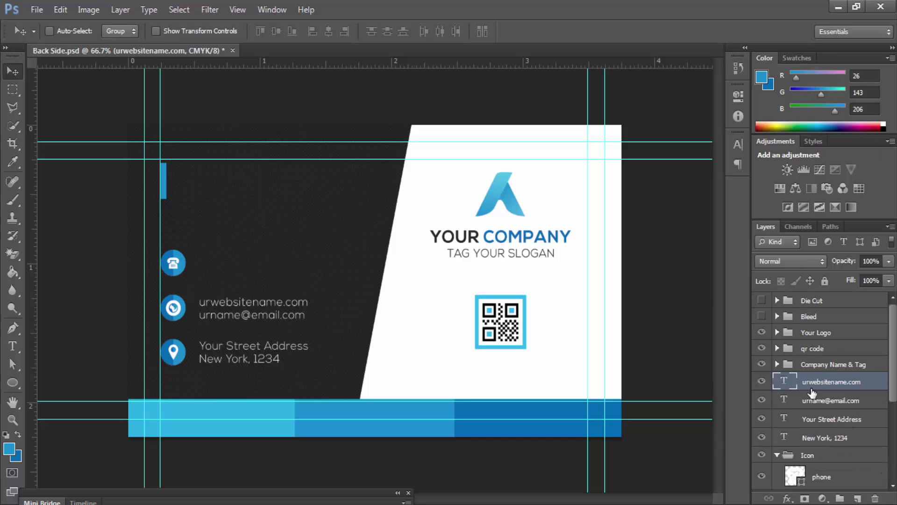
key("Delete")
key("Delete")
key("Delete")
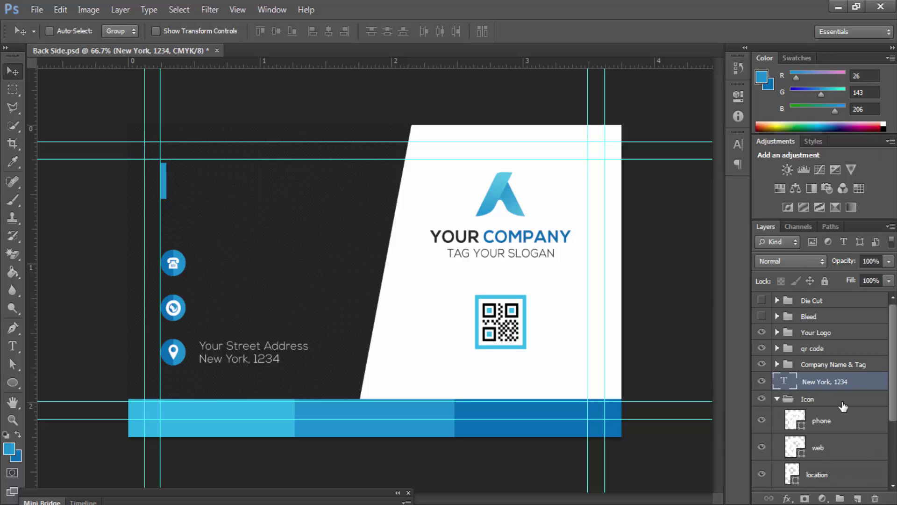
key("Delete")
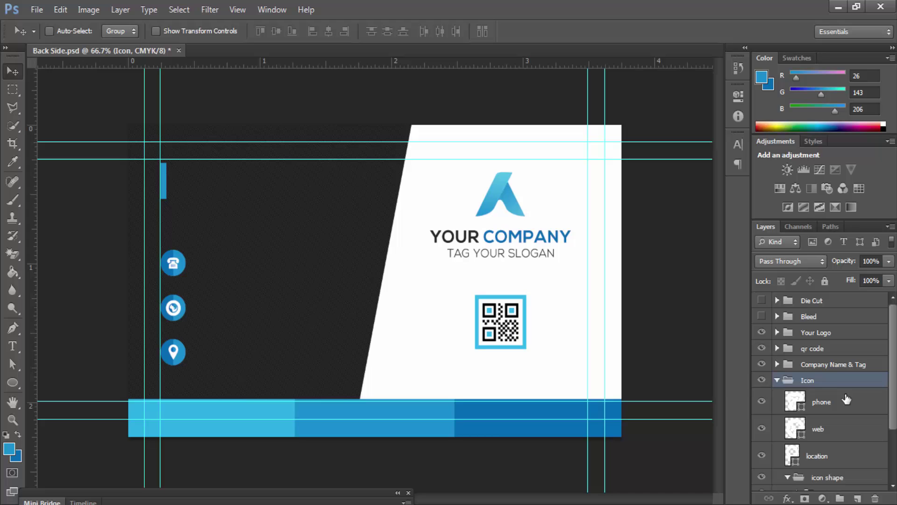
Step: Open Front Blue.psd from the desktop and move the website, e-mail and two address layers into the Name & Information group
left_click(832, 367)
left_click(835, 8)
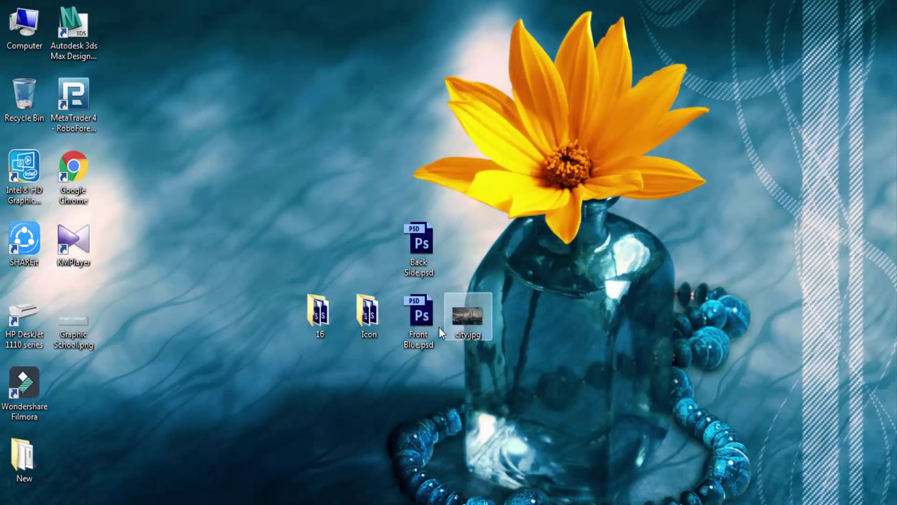
double_click(420, 321)
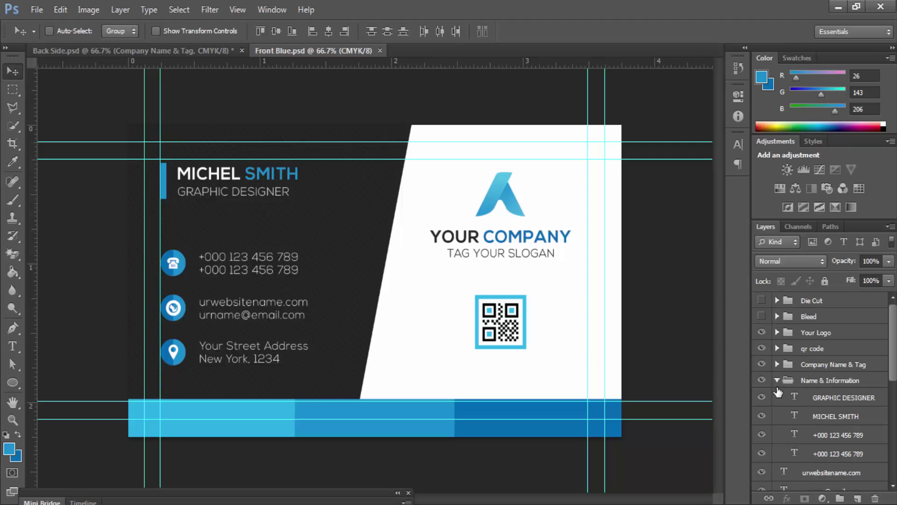
left_click(777, 380)
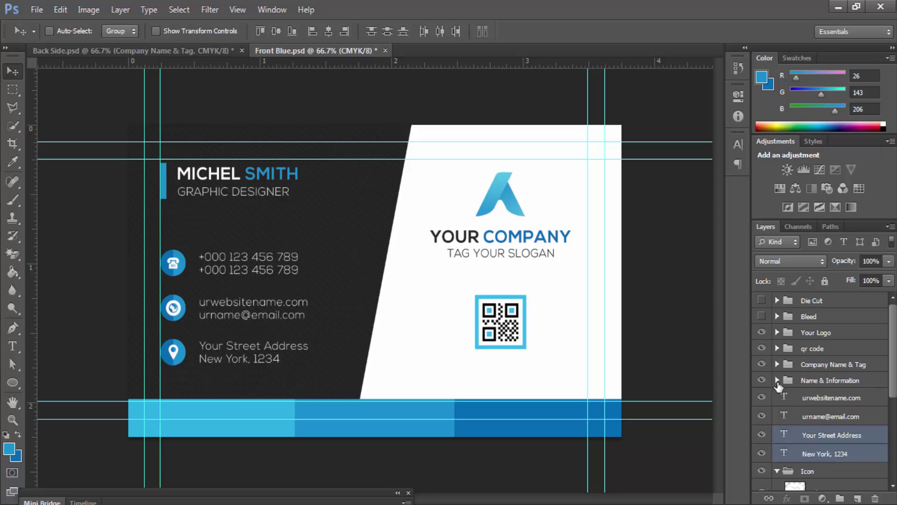
left_click(837, 452)
left_click(831, 398, "shift")
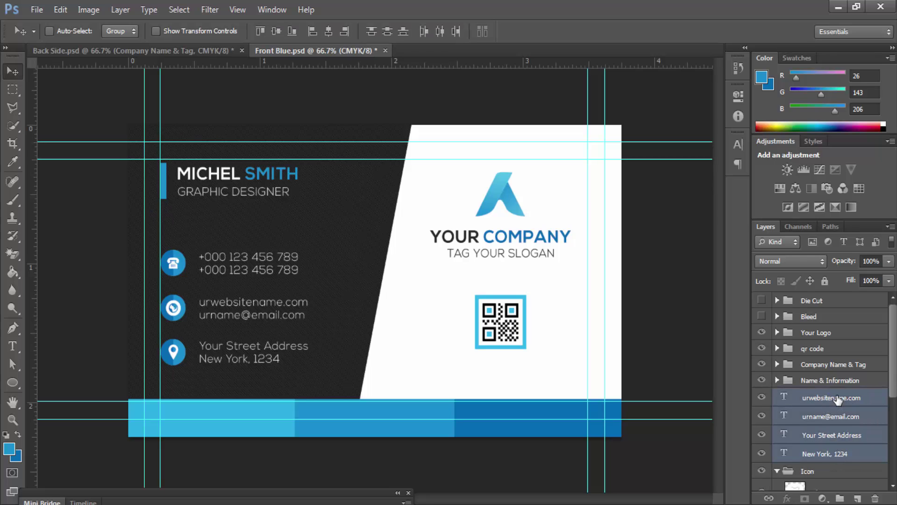
left_click_drag(837, 398, 834, 382)
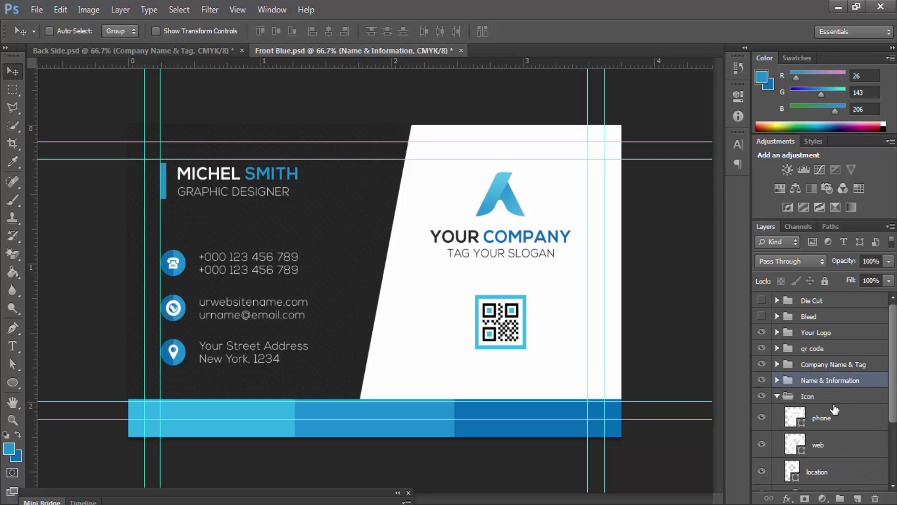
Step: Collapse the open layer groups in Front Blue.psd, save the document and close it
left_click(778, 396)
left_click(776, 381)
left_click(777, 381)
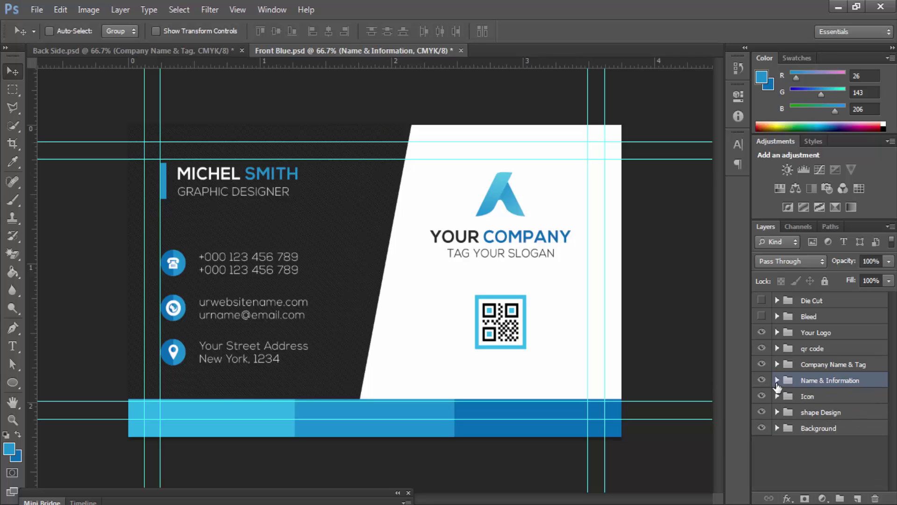
key("ctrl+s")
left_click(456, 51)
Step: Delete the Icon and qr code groups from Back Side.psd
left_click(776, 380)
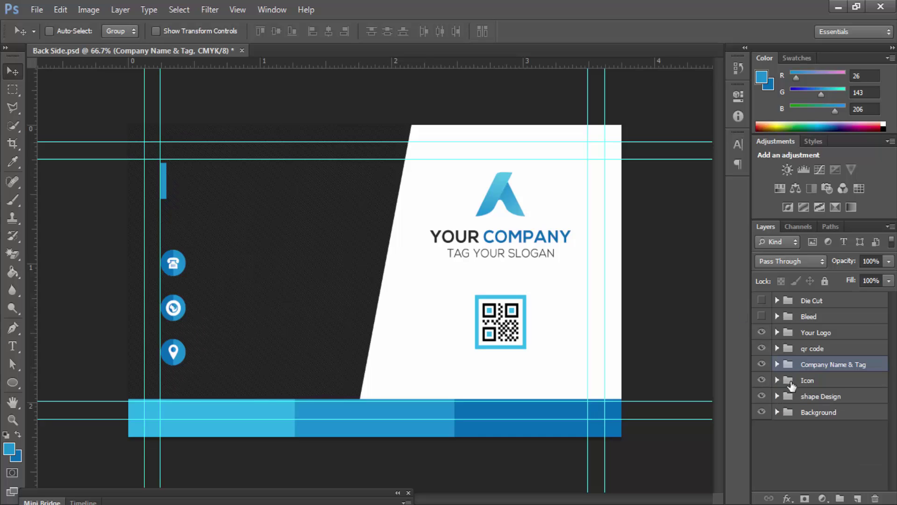
left_click(804, 381)
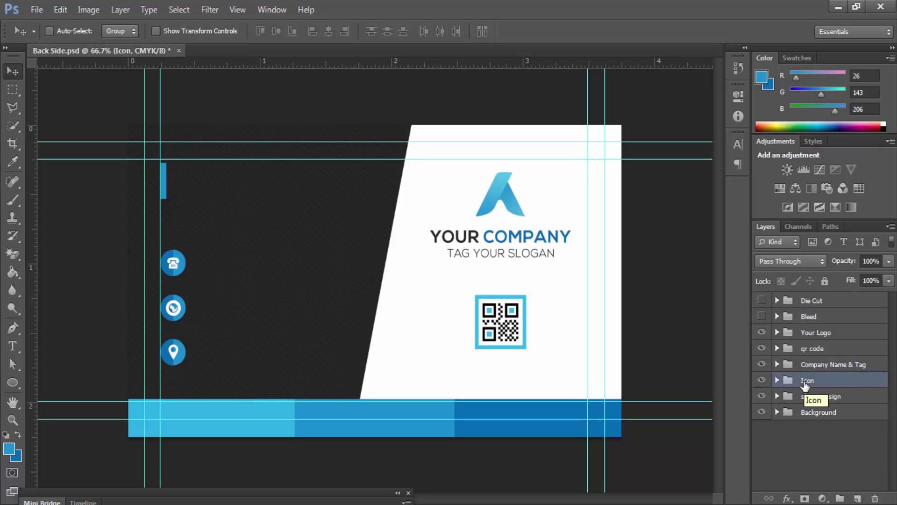
key("Delete")
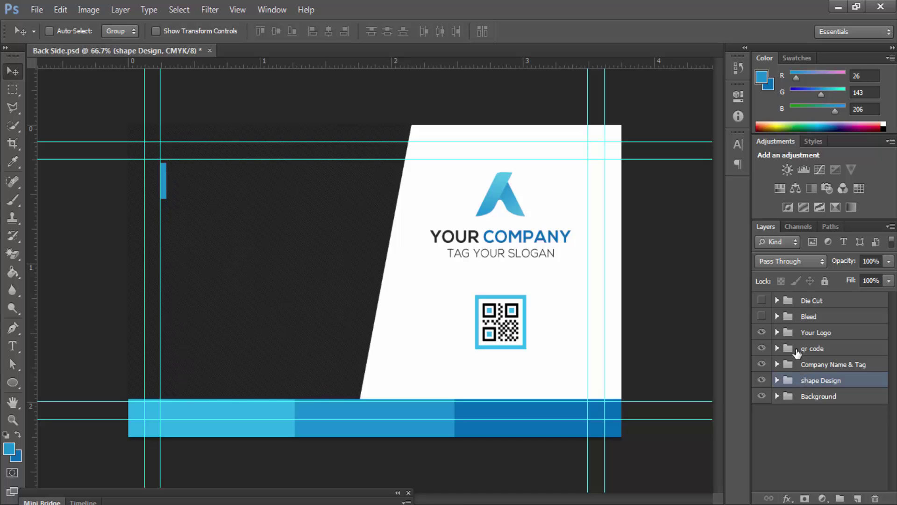
left_click(800, 349)
key("Delete")
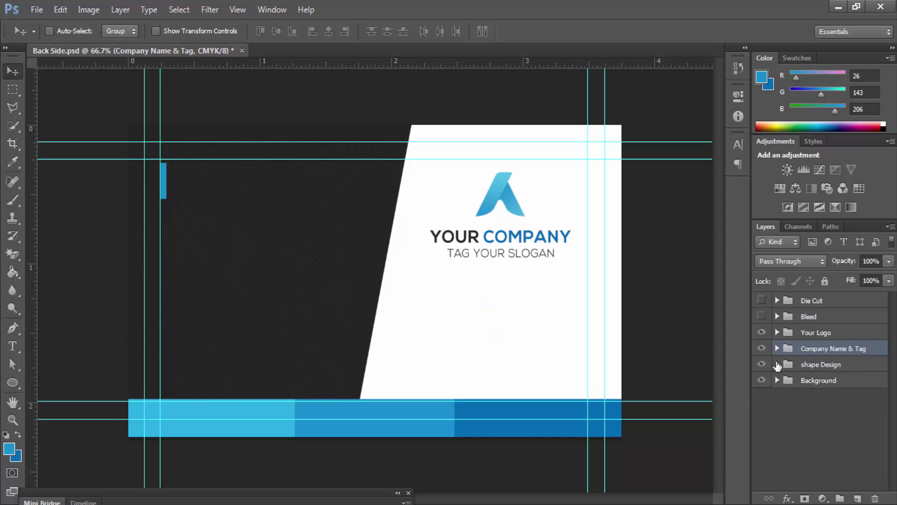
Step: Expand the shape Design group and delete Rectangle 4, the small blue accent bar
left_click(777, 364)
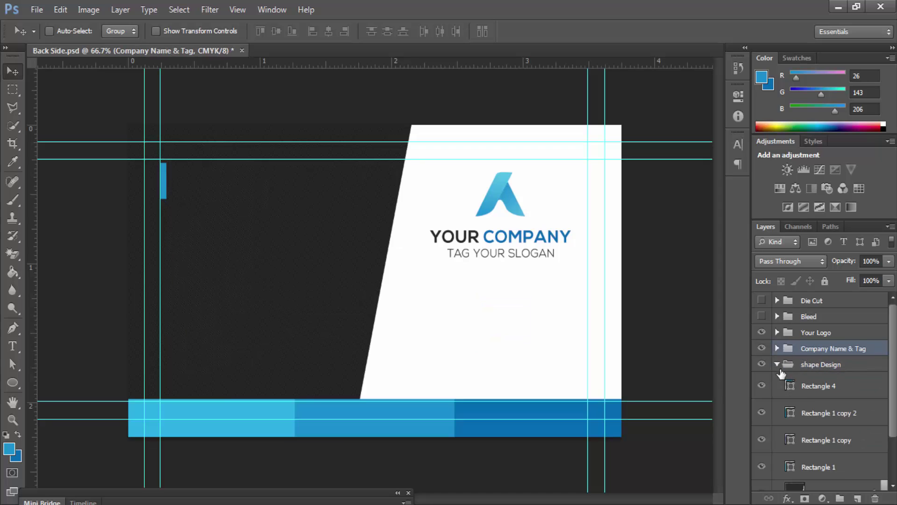
left_click(805, 391)
key("Delete")
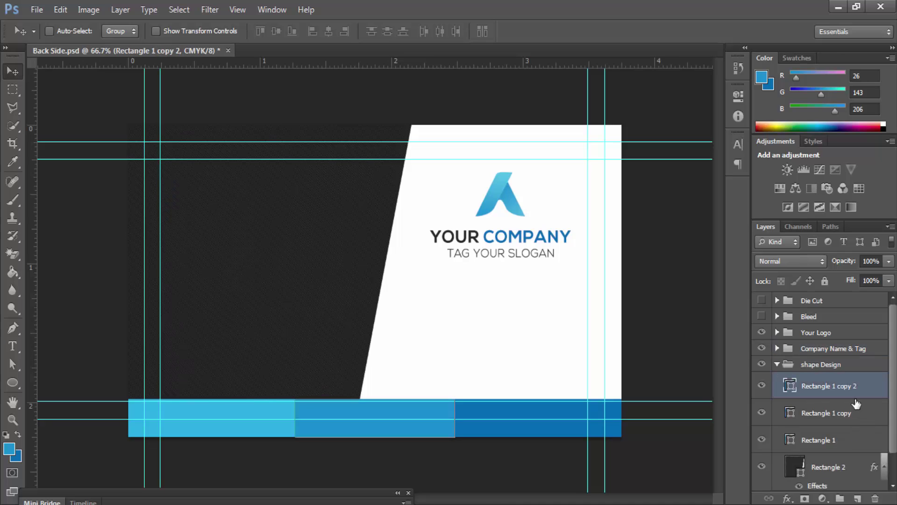
Step: Collapse the shape Design group and move the Your Logo and Company Name & Tag groups onto the dark area of the card
left_click(827, 371)
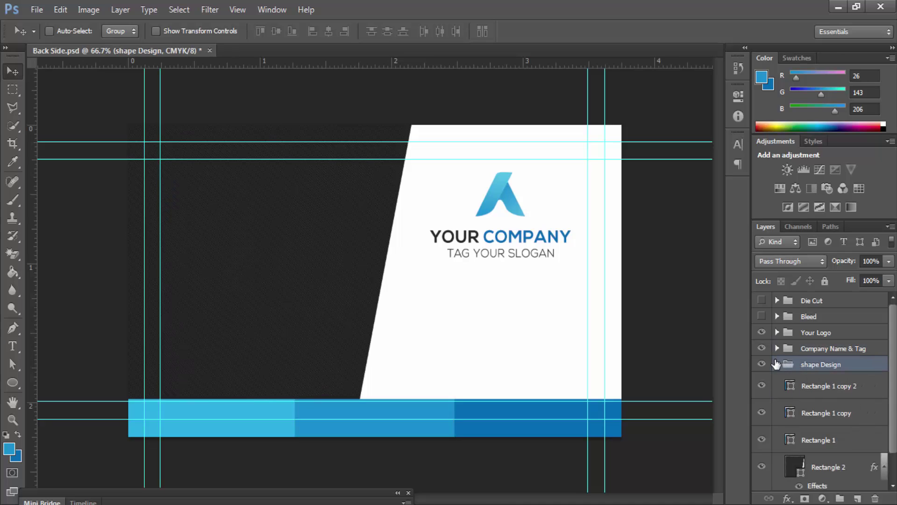
left_click(777, 364)
left_click(810, 352)
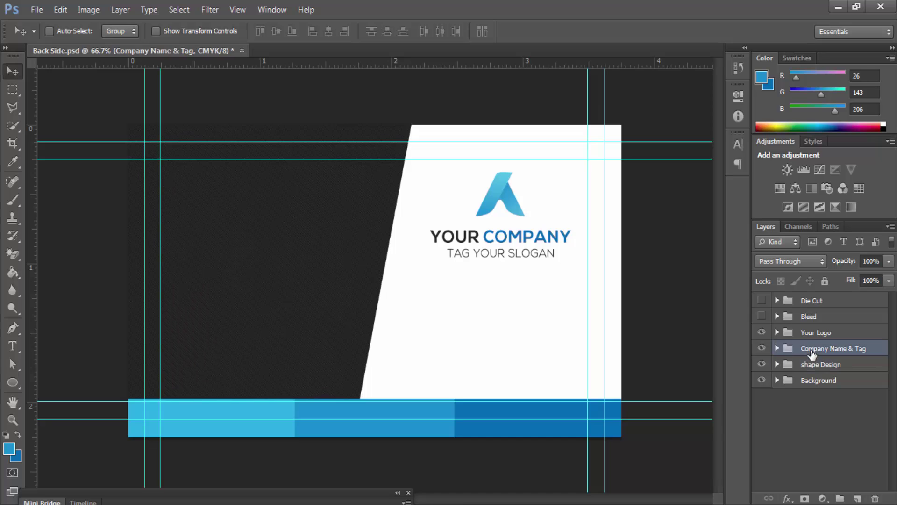
left_click(810, 334, "shift")
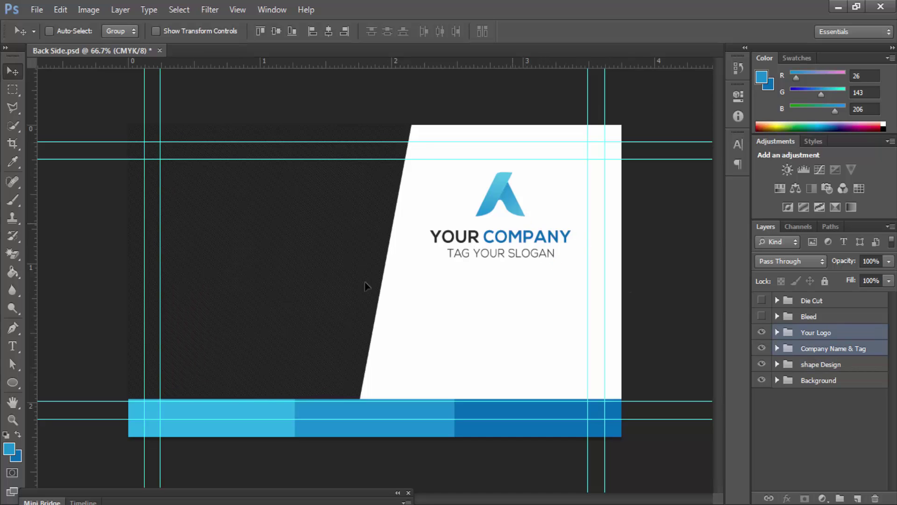
left_click_drag(525, 217, 290, 237)
Step: Scale the Your Logo and Company Name & Tag groups together to about 103.5%
key("ctrl+t")
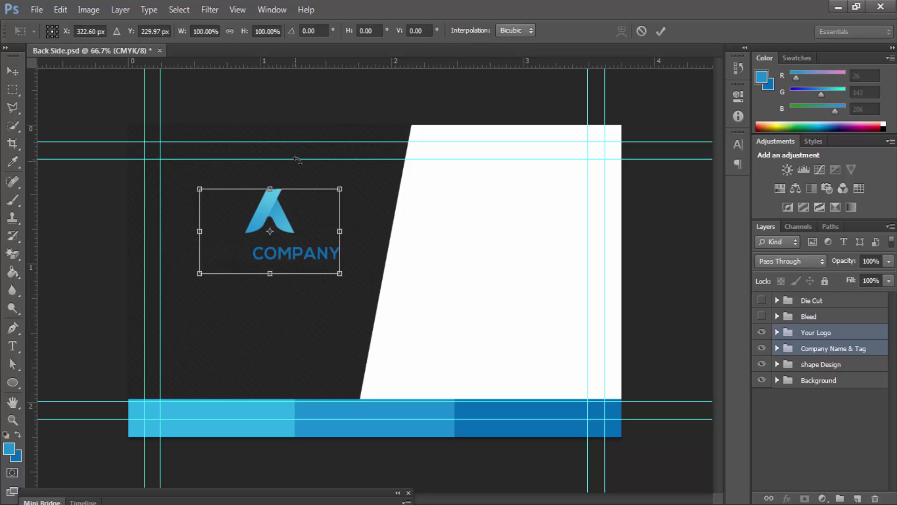
left_click_drag(340, 185, 348, 186)
key("ctrl+z")
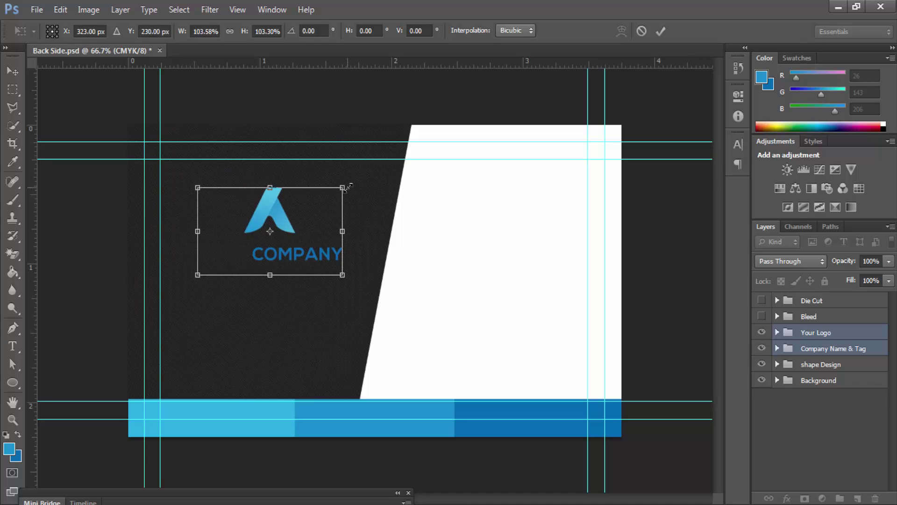
key("Return")
Step: Recolor the word YOUR in the YOUR COMPANY text to white
key("t")
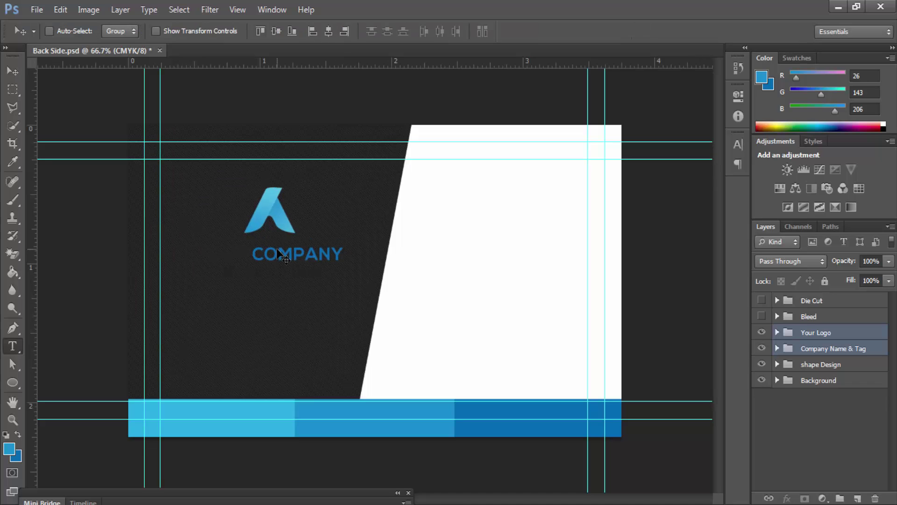
left_click(252, 255)
left_click_drag(252, 255, 160, 251)
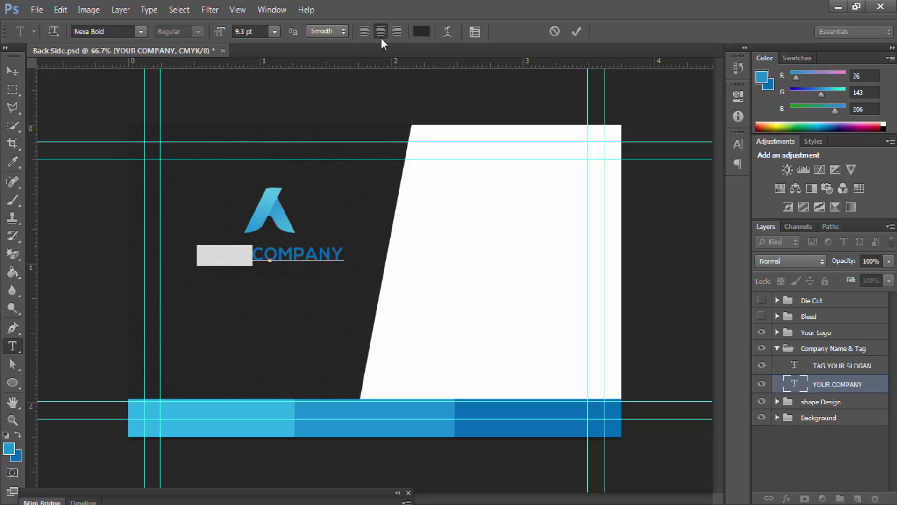
left_click(421, 33)
left_click(434, 154)
left_click(389, 247)
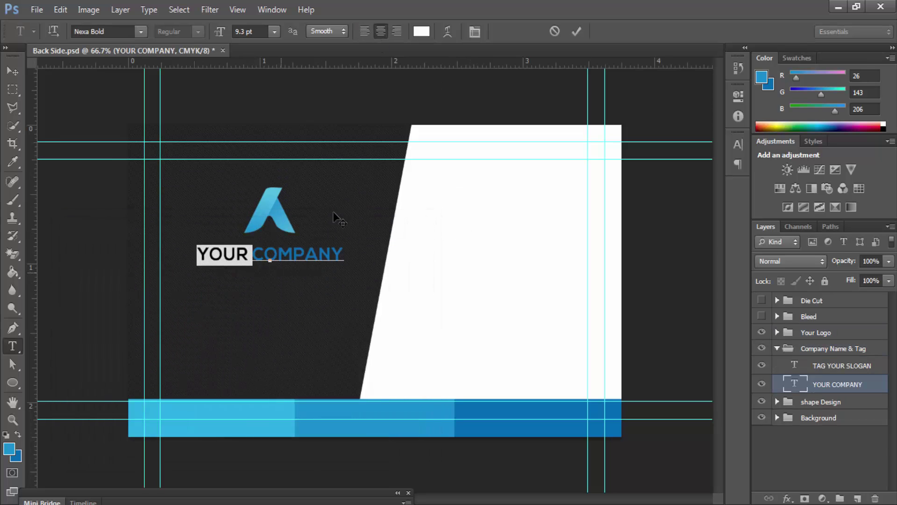
left_click(579, 35)
Step: Recolor the whole TAG YOUR SLOGAN text to white (ffffff)
double_click(289, 273)
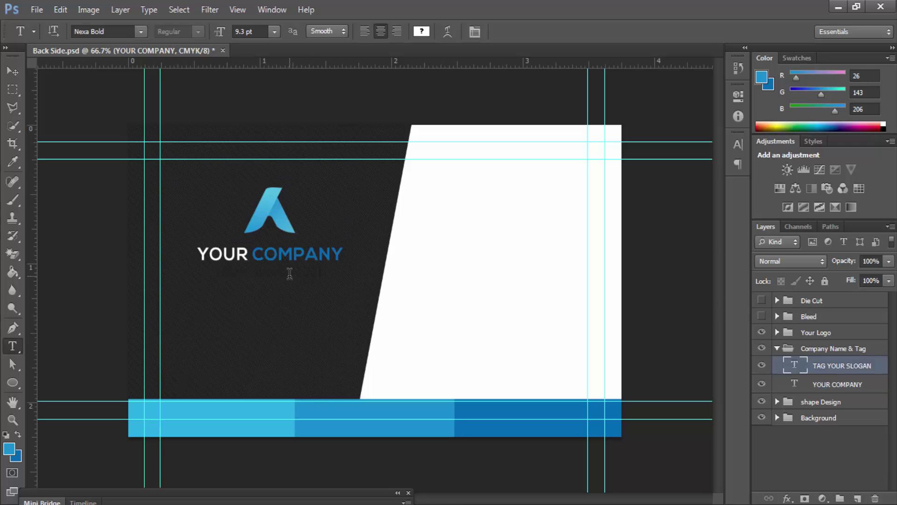
key("ctrl+a")
left_click(421, 31)
left_click(467, 150)
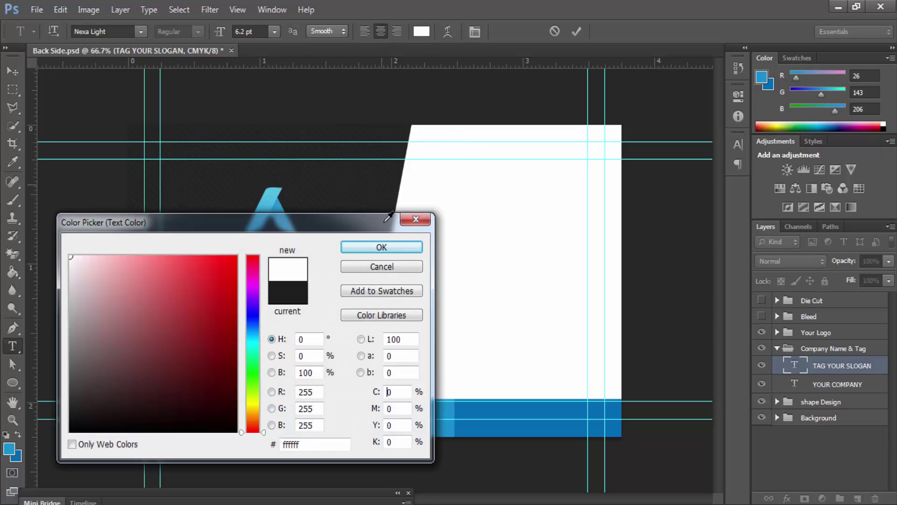
left_click(385, 247)
left_click(571, 35)
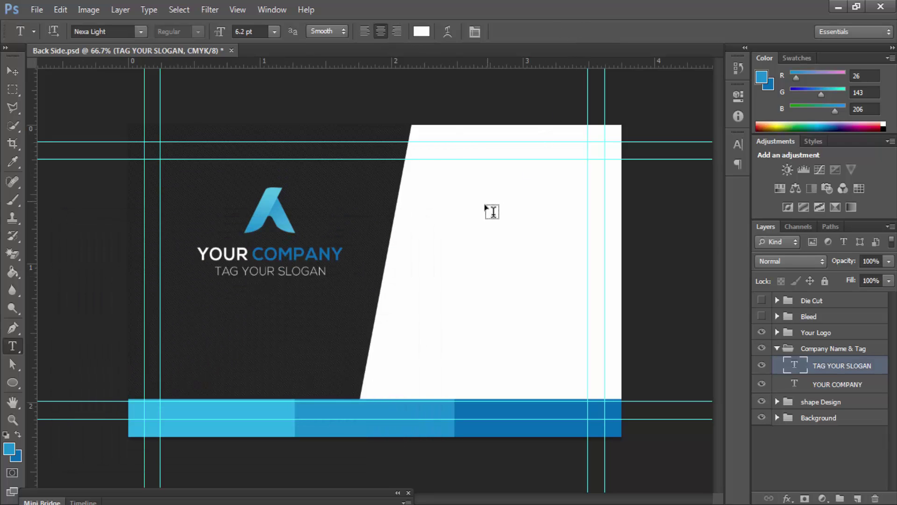
Step: Draw a globe custom shape about 36 px wide on the dark area, below the slogan's start
left_click(13, 71)
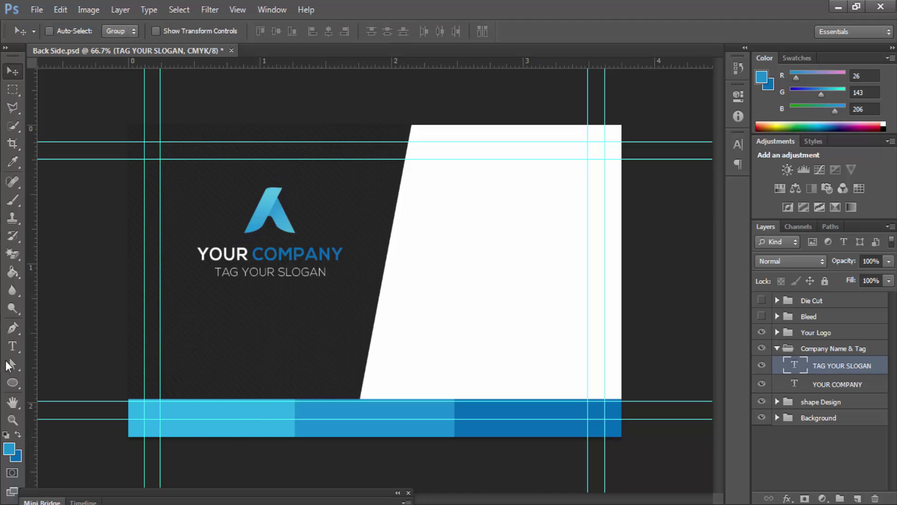
left_click(12, 382)
left_click(68, 445)
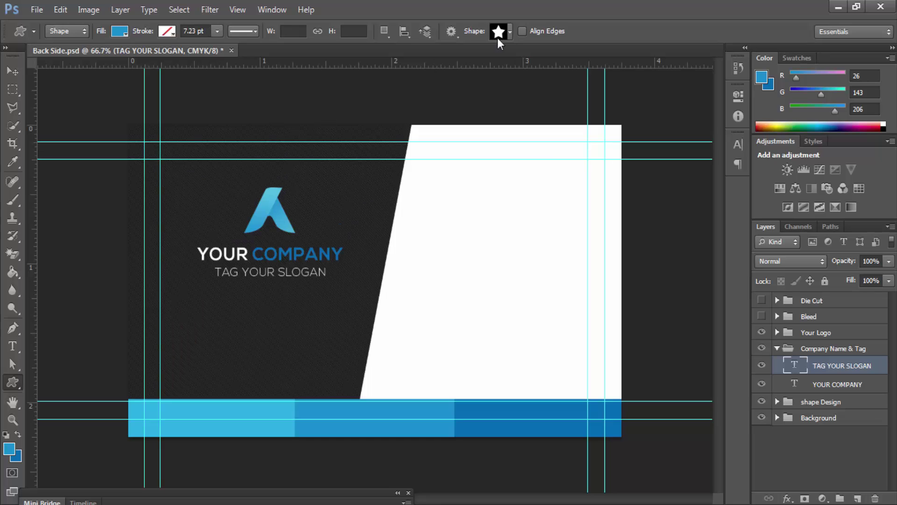
left_click(510, 31)
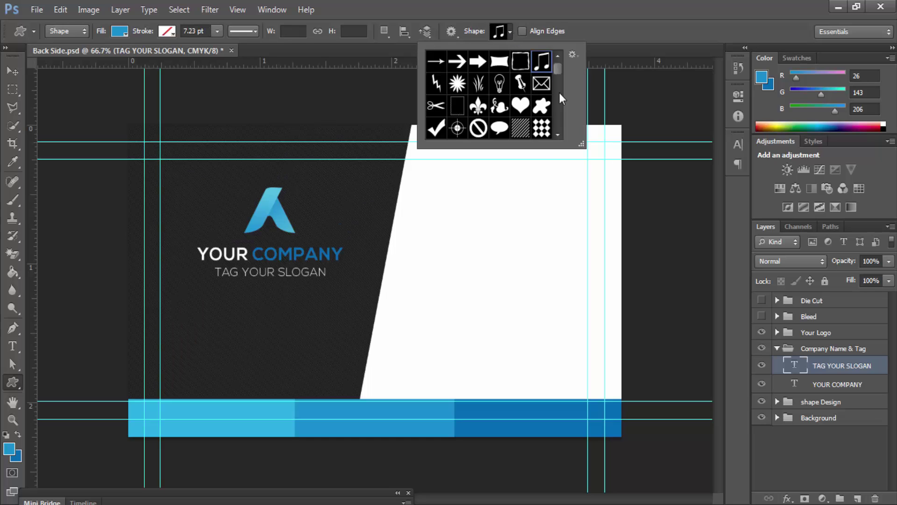
left_click_drag(557, 69, 556, 115)
left_click(521, 76)
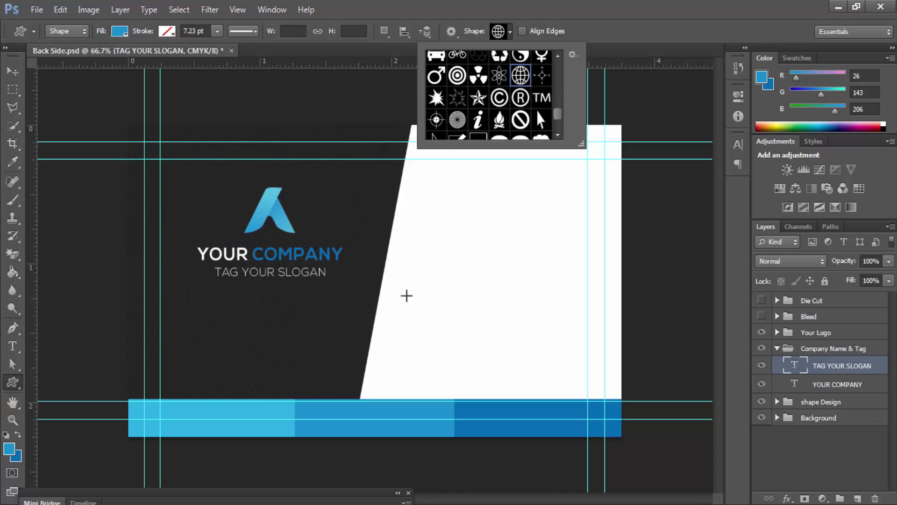
mouse_move(202, 321)
left_mouse_down()
mouse_move(222, 332)
mouse_move(216, 328)
left_mouse_up()
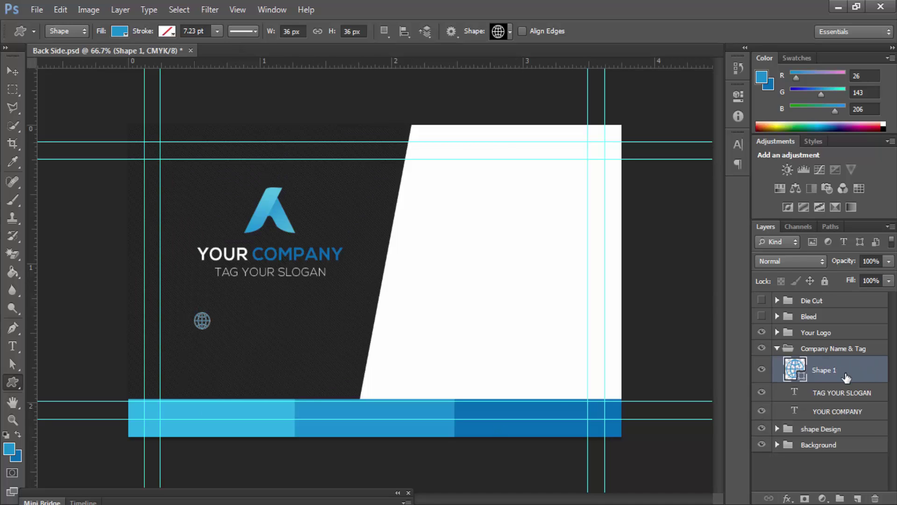
Step: Put the globe shape in its own group outside Company Name & Tag and name the group website
key("ctrl+g")
left_click_drag(820, 367, 815, 343)
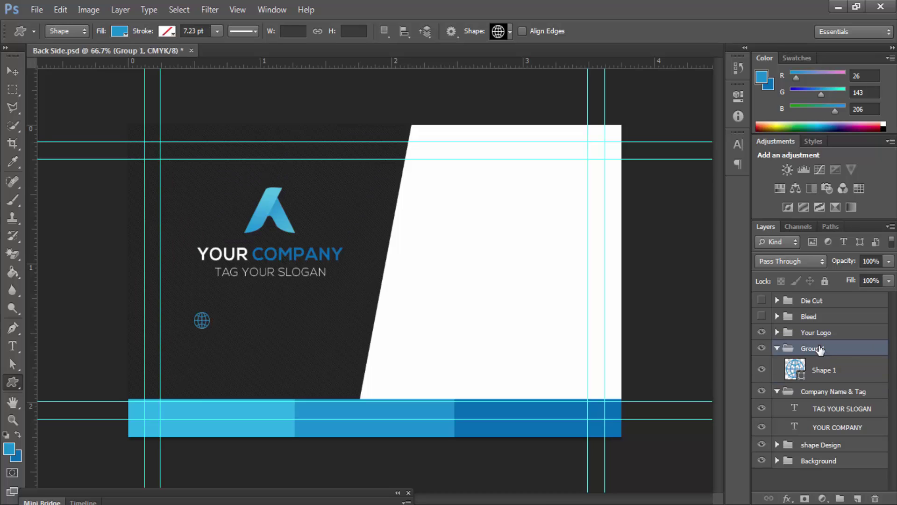
double_click(822, 348)
type("website")
Step: Collapse the Company Name & Tag group and move it above the website group in the layer order
left_click(834, 365)
left_click(834, 349)
left_click(777, 391)
left_click_drag(807, 395, 813, 344)
left_click(818, 365)
left_click(830, 381)
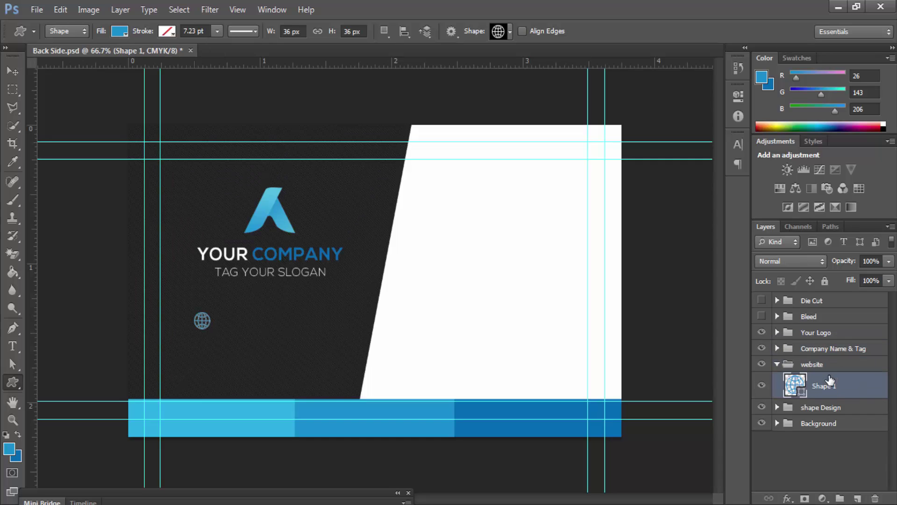
Step: Add the text ursitename.com in white 6 pt Nexa Light to the website group and set its tracking to 50
left_click(821, 367)
key("t")
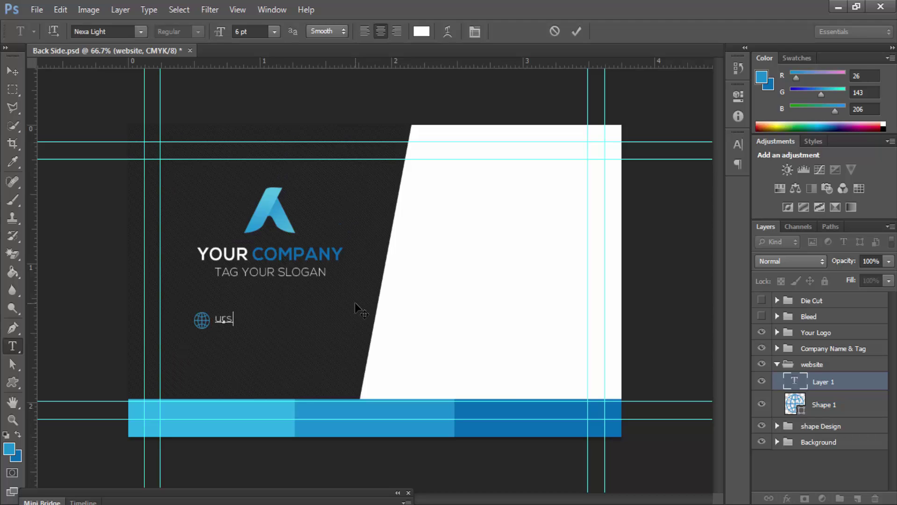
type("itename.com")
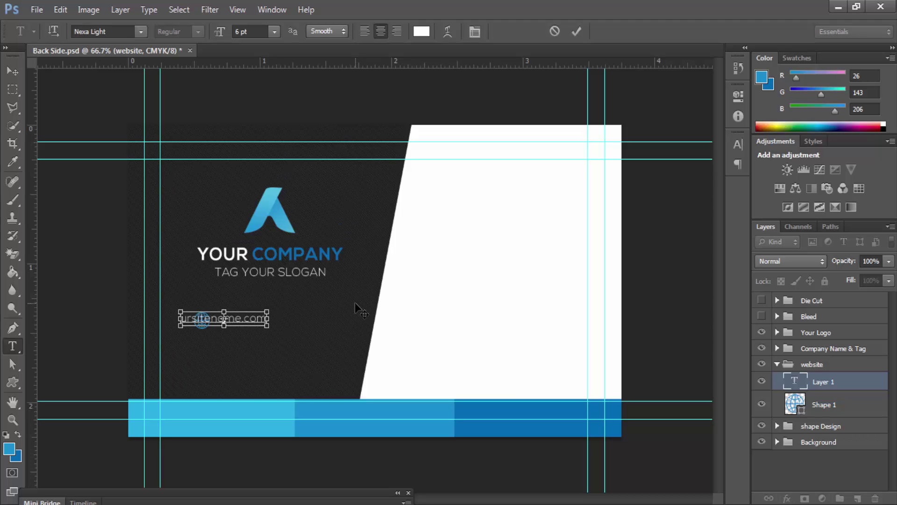
key("ctrl+a")
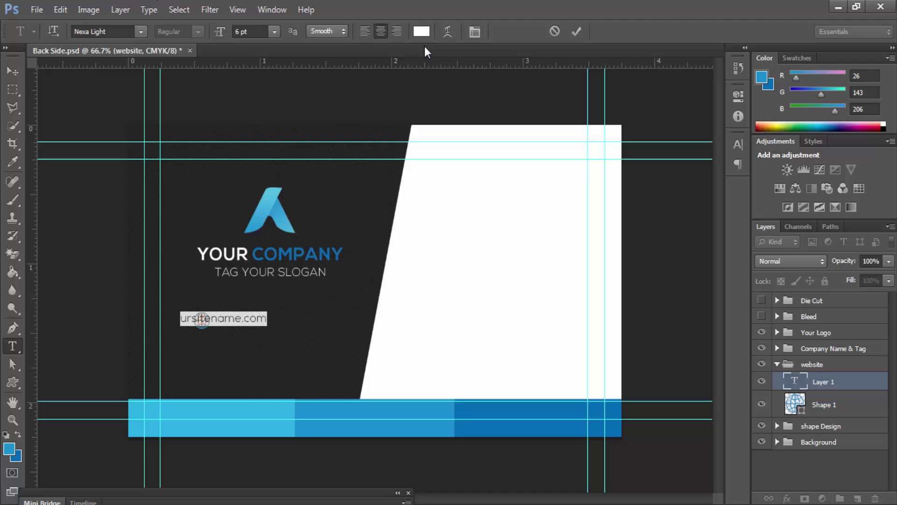
left_click(476, 32)
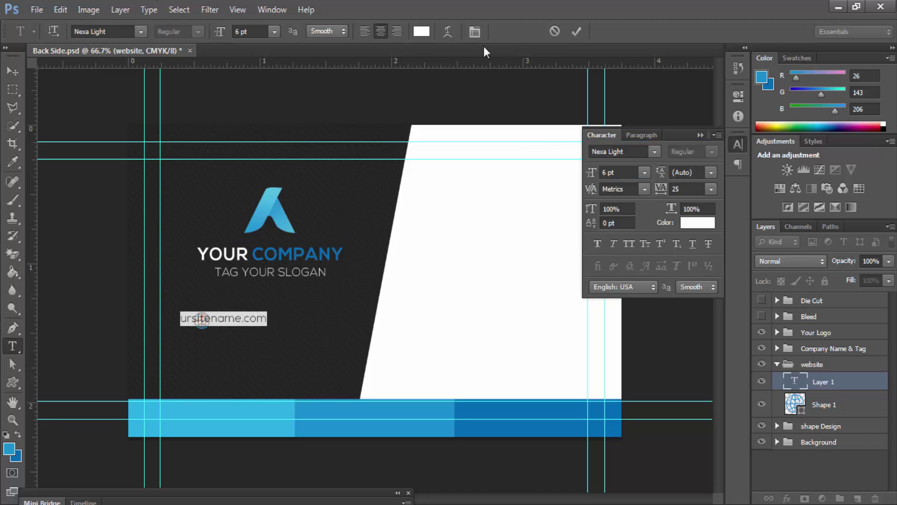
left_click(693, 187)
type("50")
key("Return")
Step: Move the ursitename.com text beside the globe and nudge it down to line up with the icon
left_click(13, 71)
left_click_drag(253, 340, 271, 331)
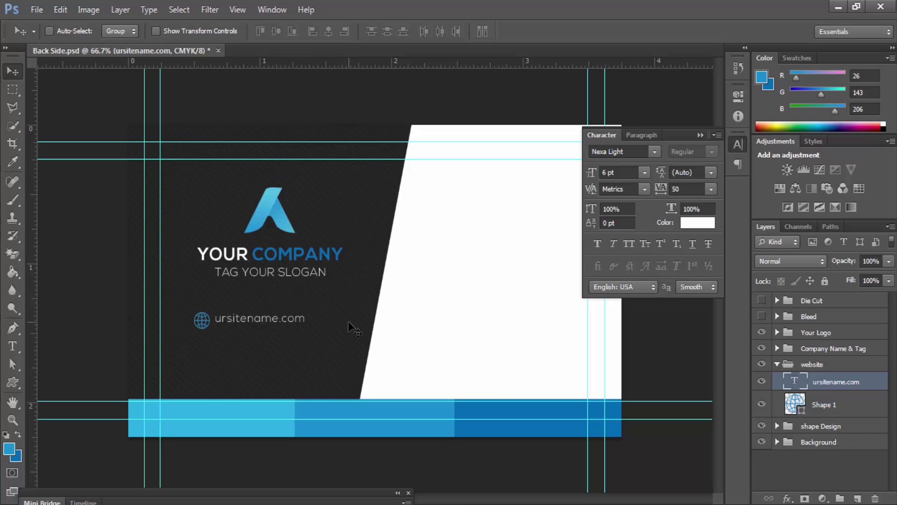
key("Down")
key("Down")
key("Down")
key("Down")
key("Down")
key("Down")
key("Down")
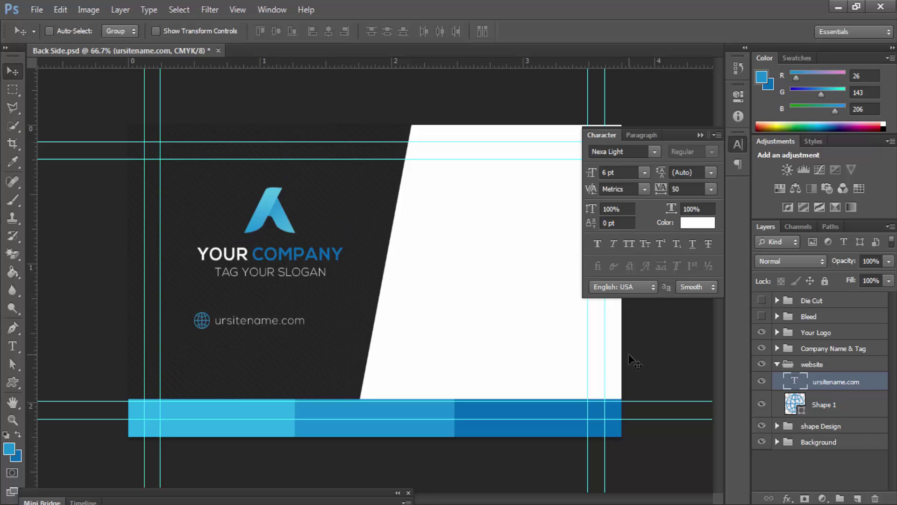
Step: Scale the globe shape down slightly and nudge it down and right to match the website text
key("ctrl+1")
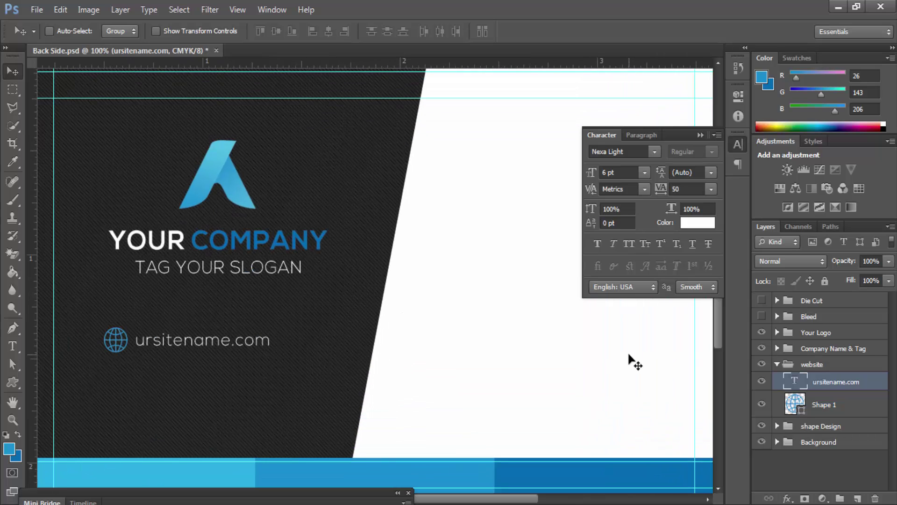
left_click(824, 409)
left_click(825, 383)
left_click(840, 411)
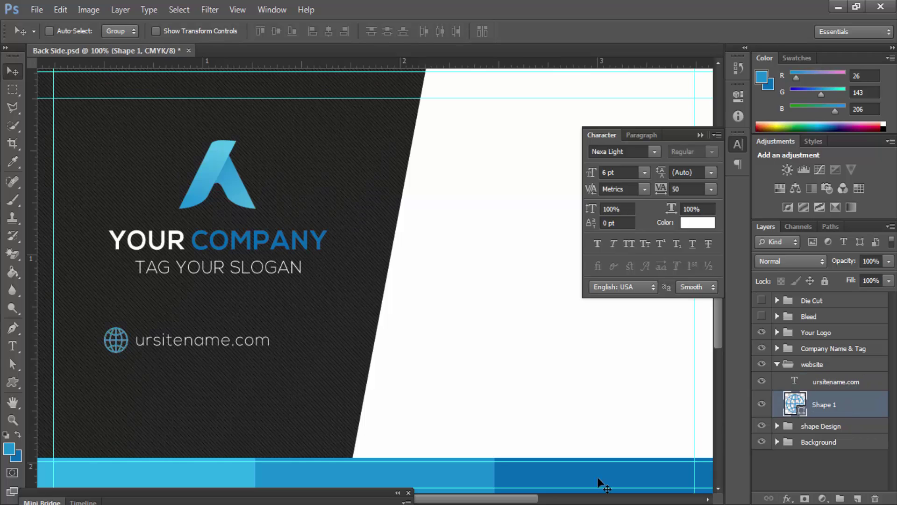
key("ctrl+t")
left_click_drag(129, 327, 127, 328)
key("Return")
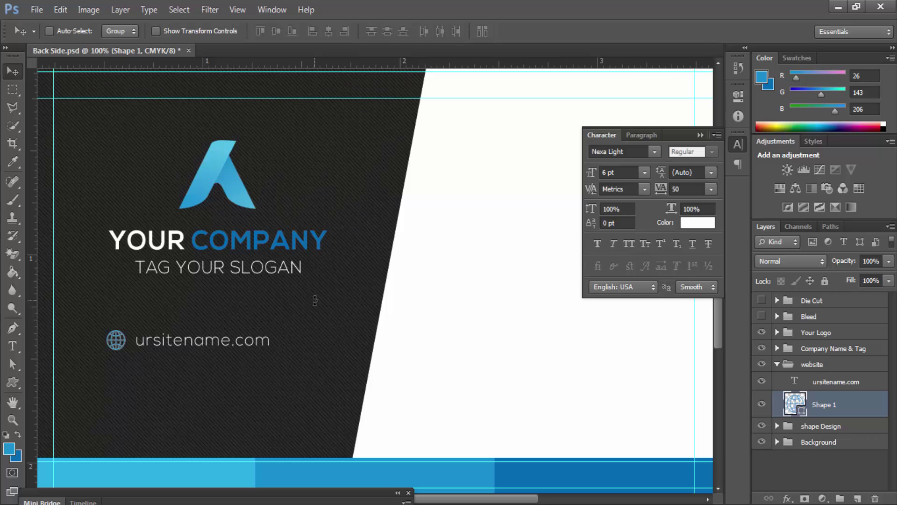
key("Down")
key("Right")
Step: Set the ursitename.com text to left alignment and move it back next to the globe
key("ctrl+minus")
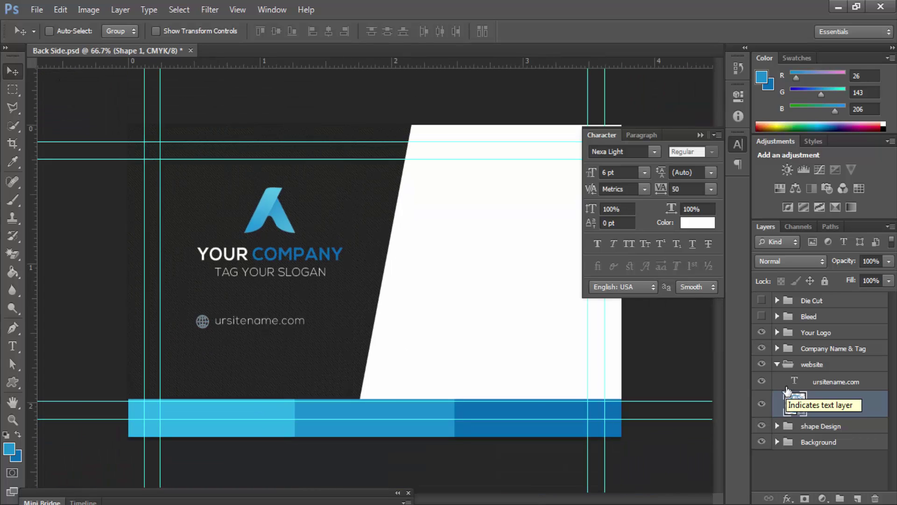
left_click(813, 367)
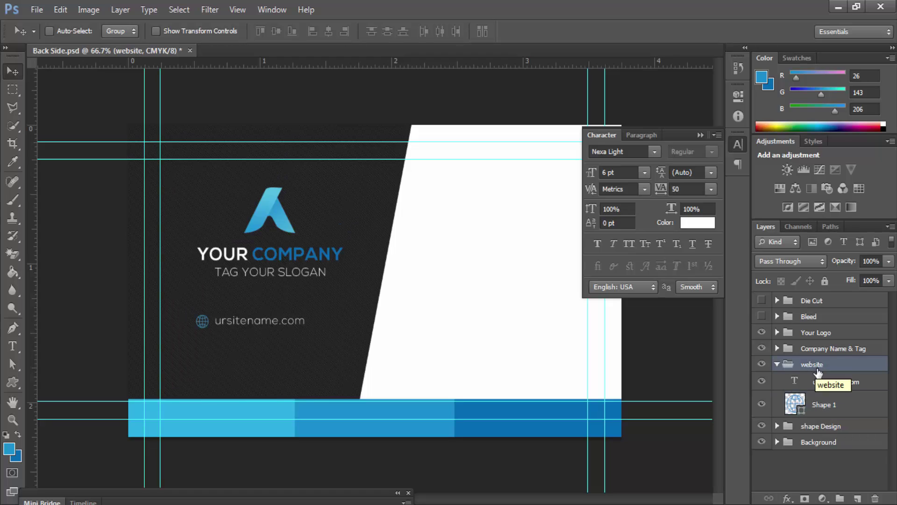
left_click(777, 364)
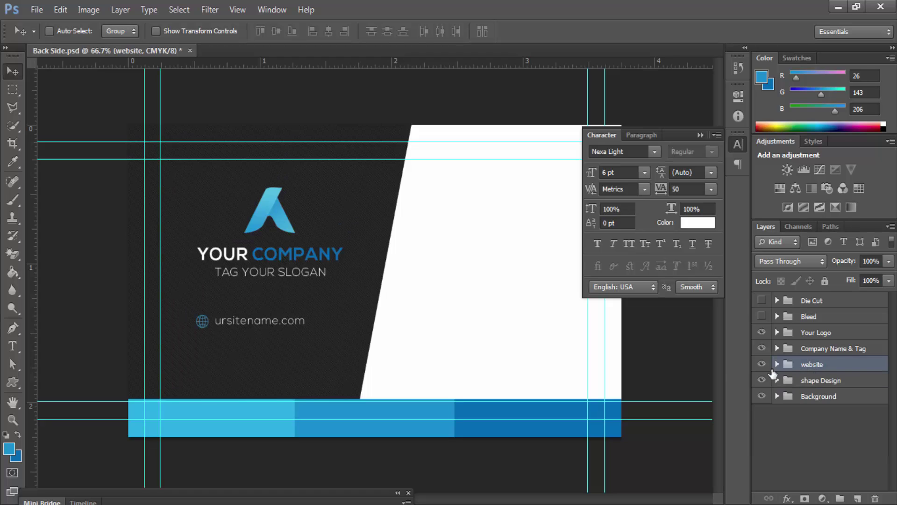
key("t")
left_click(281, 321)
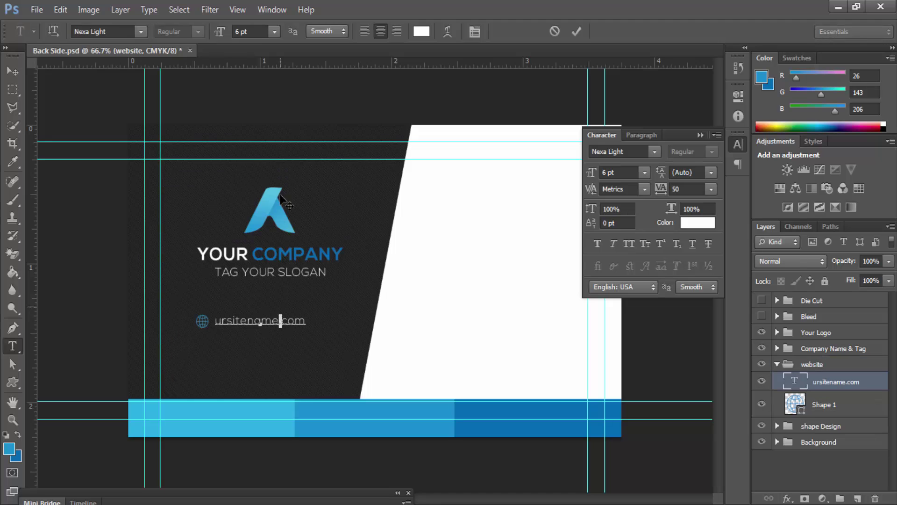
left_click(360, 29)
left_click(9, 71)
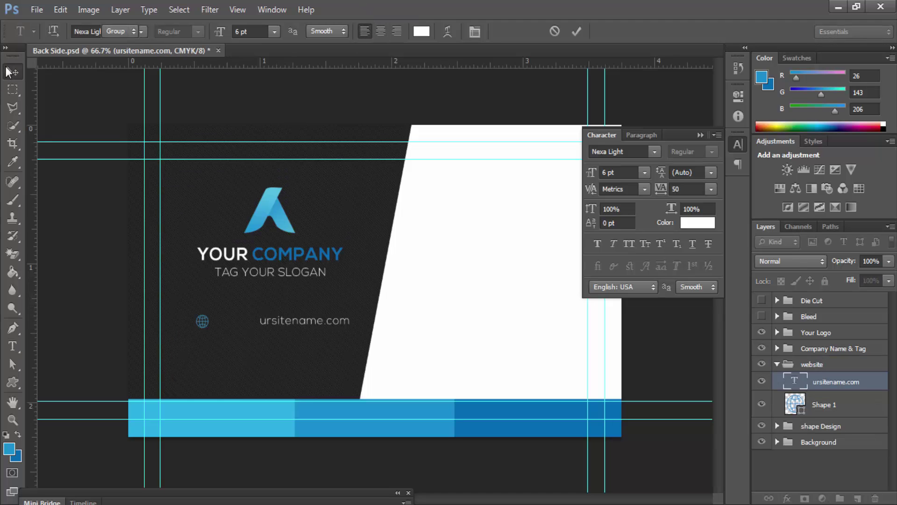
left_click_drag(304, 319, 264, 318)
Step: Move the website group so it sits centered beneath the slogan, and save the document
left_click(853, 368)
left_click_drag(306, 353, 319, 351)
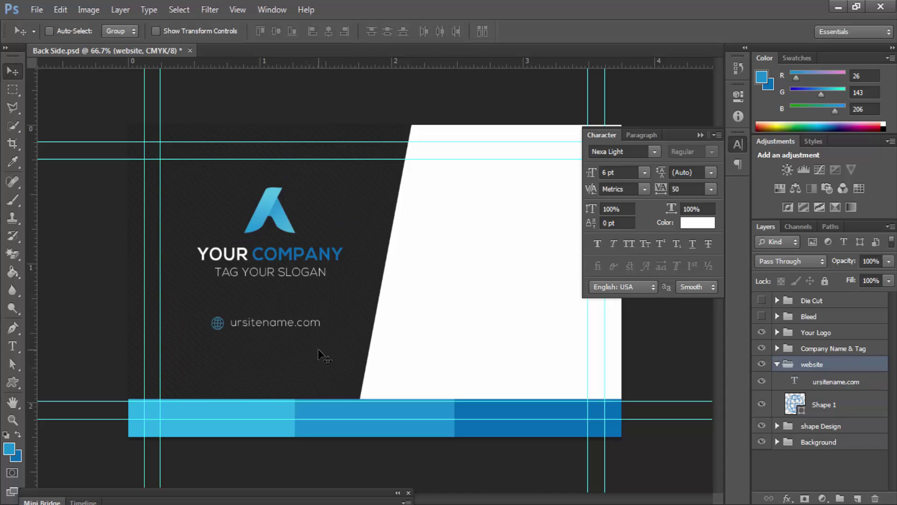
key("ctrl+semicolon")
key("ctrl+semicolon")
left_click_drag(291, 318, 287, 319)
key("Left")
key("Left")
key("Left")
key("Left")
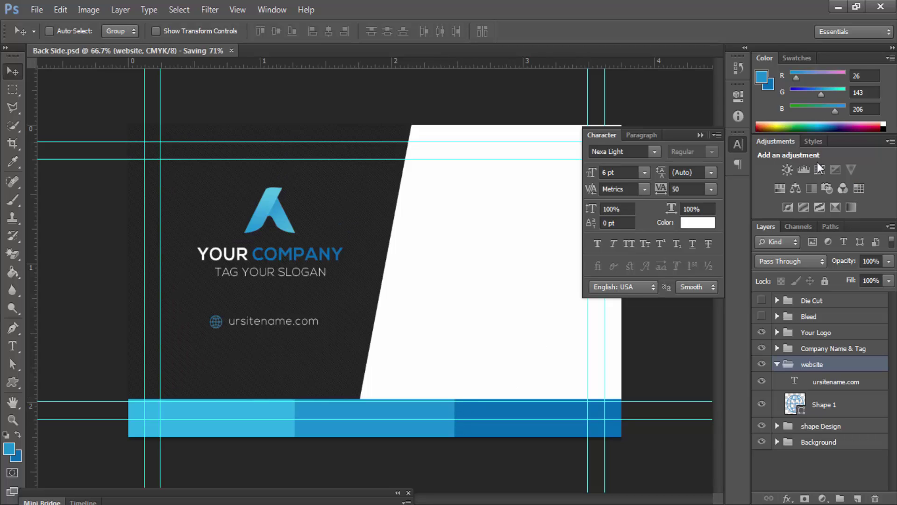
left_click(738, 146)
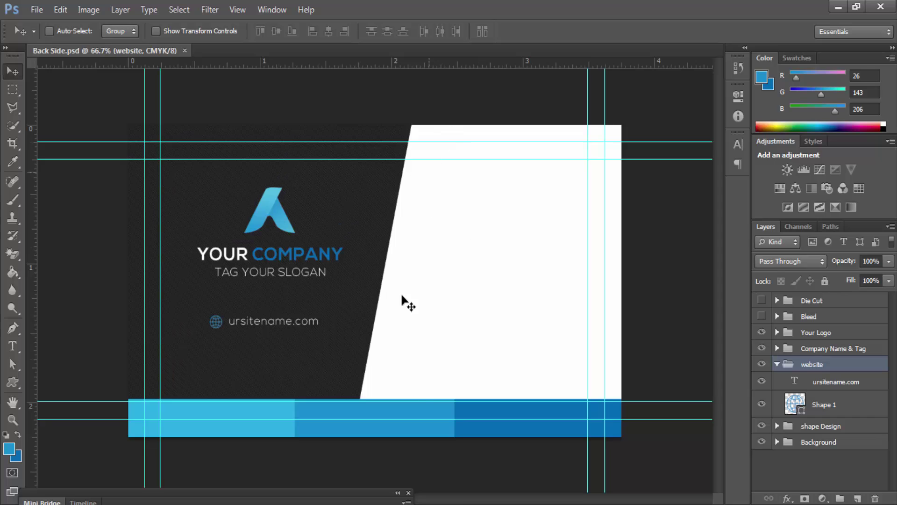
Step: Collapse the website group and create a new group named Photo directly below it
left_click(775, 364)
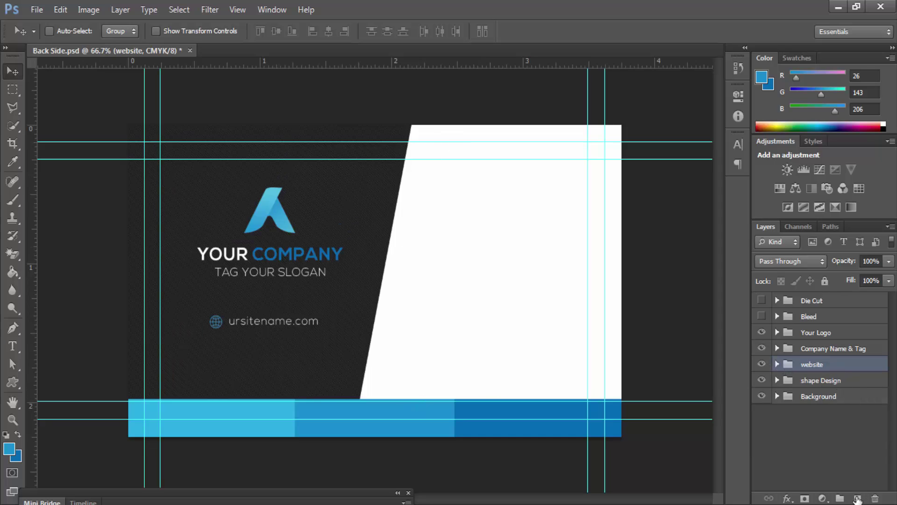
left_click(841, 498)
left_click_drag(815, 365, 824, 386)
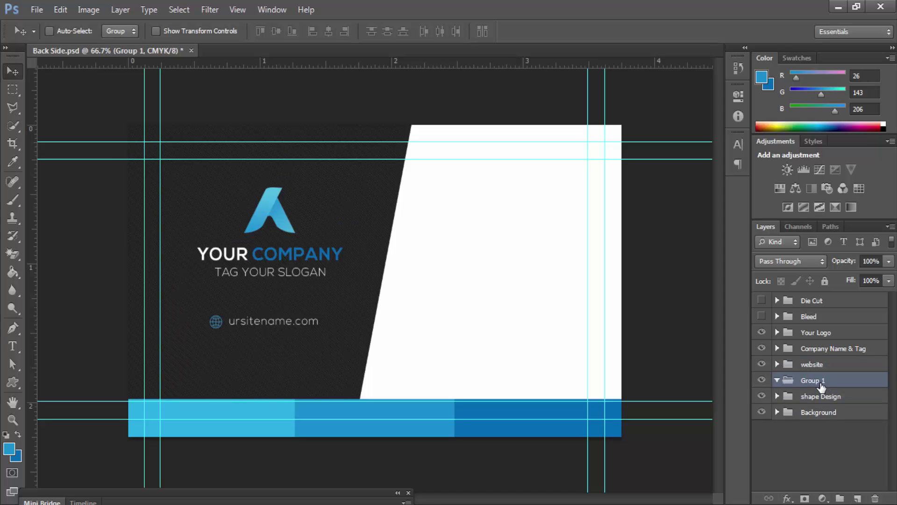
double_click(815, 380)
type("Photo")
key("Return")
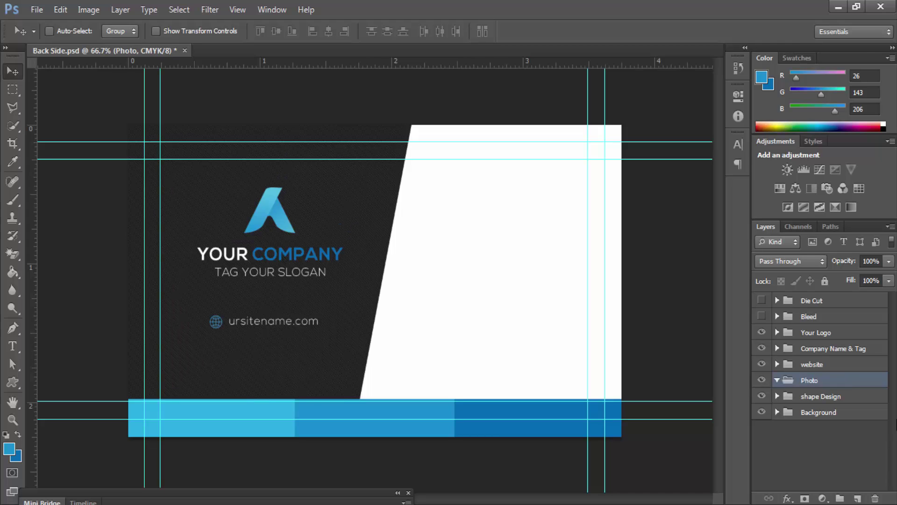
left_click(840, 7)
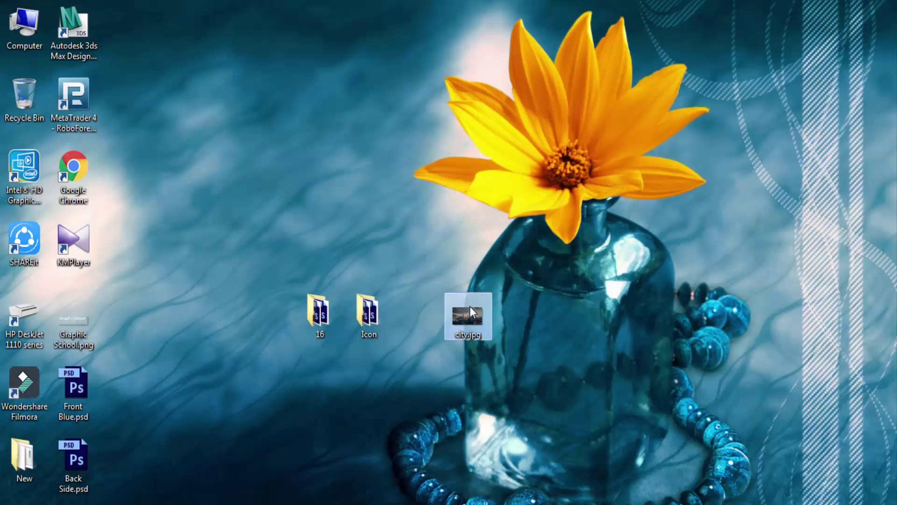
left_click(467, 313)
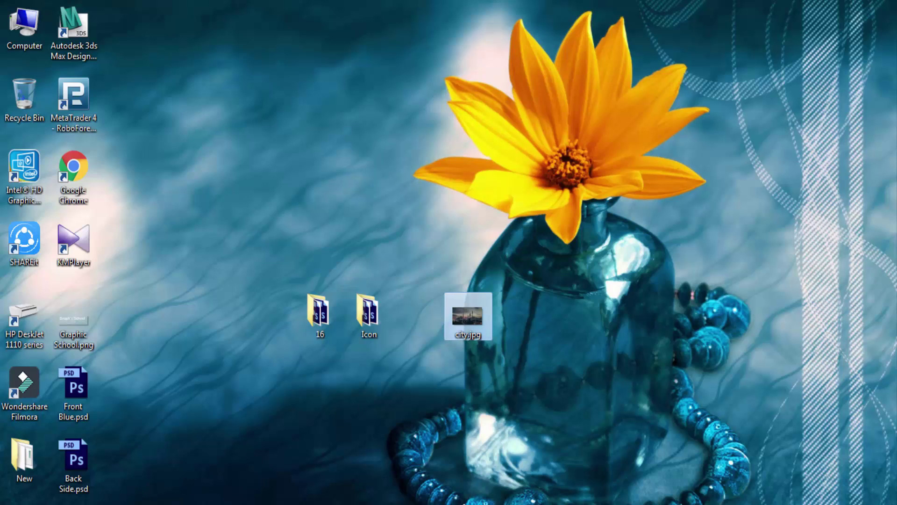
key("alt+Tab")
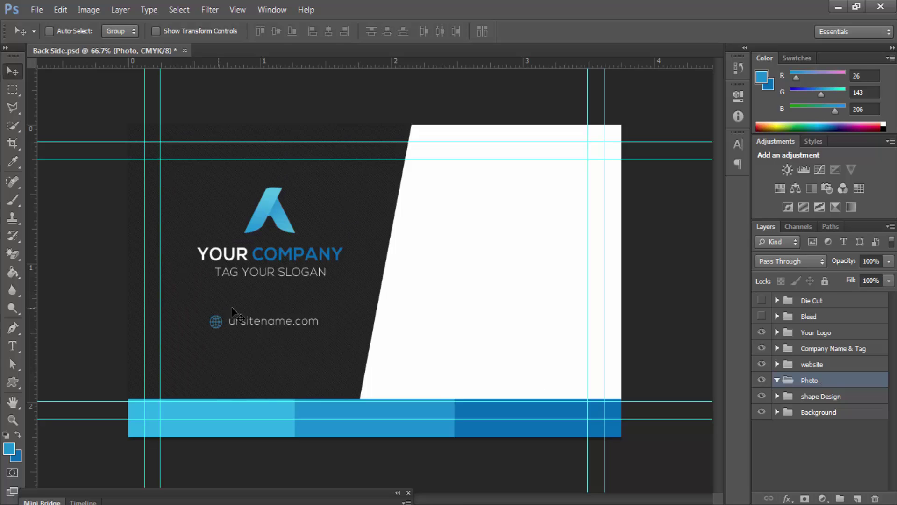
Step: Draw a blue rectangle about 647 by 674 px in the Photo group, covering the card's white area and part of the dark area
left_click(13, 381)
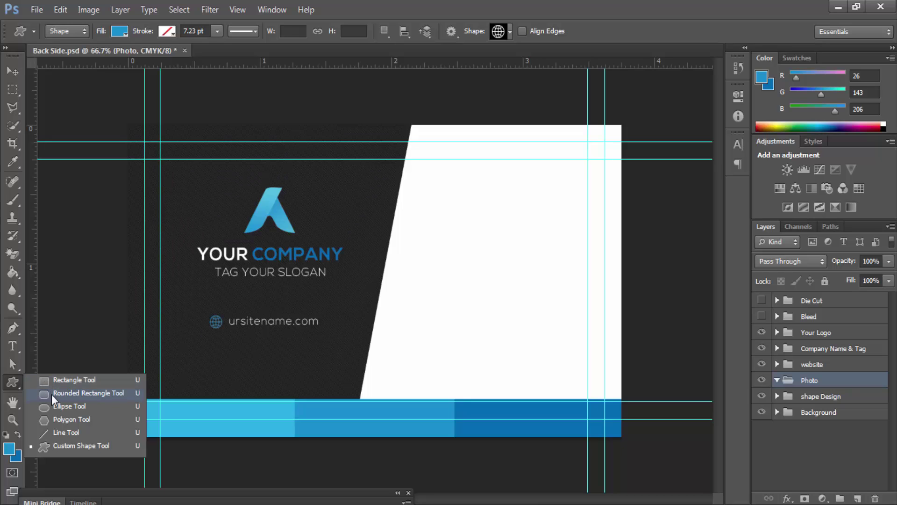
left_click(54, 380)
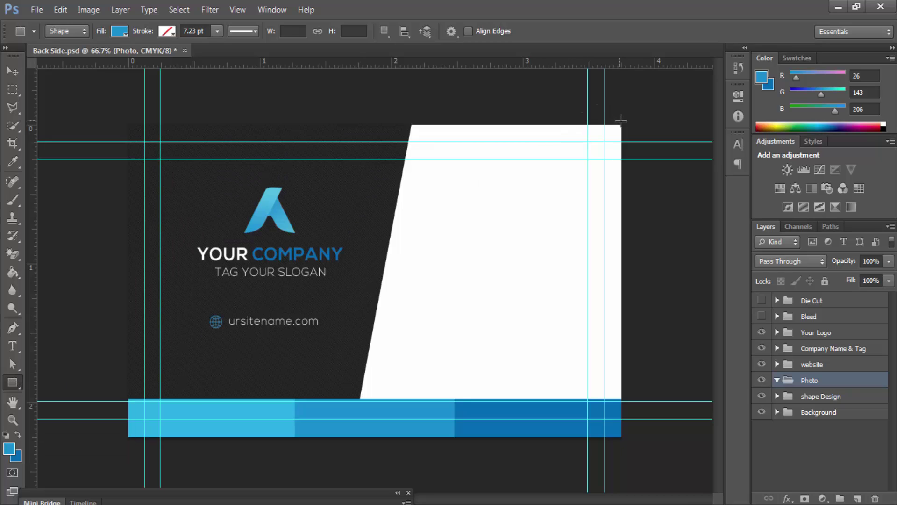
left_click_drag(546, 178, 340, 434)
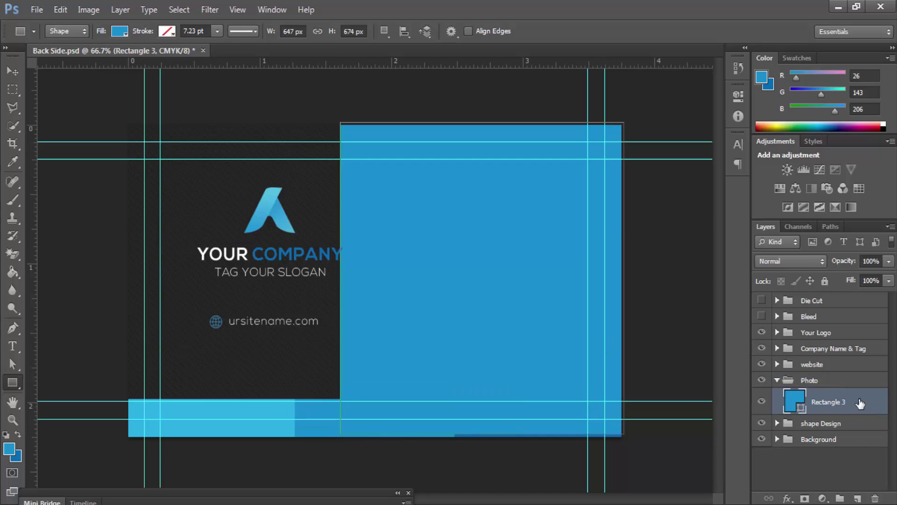
left_click(815, 380)
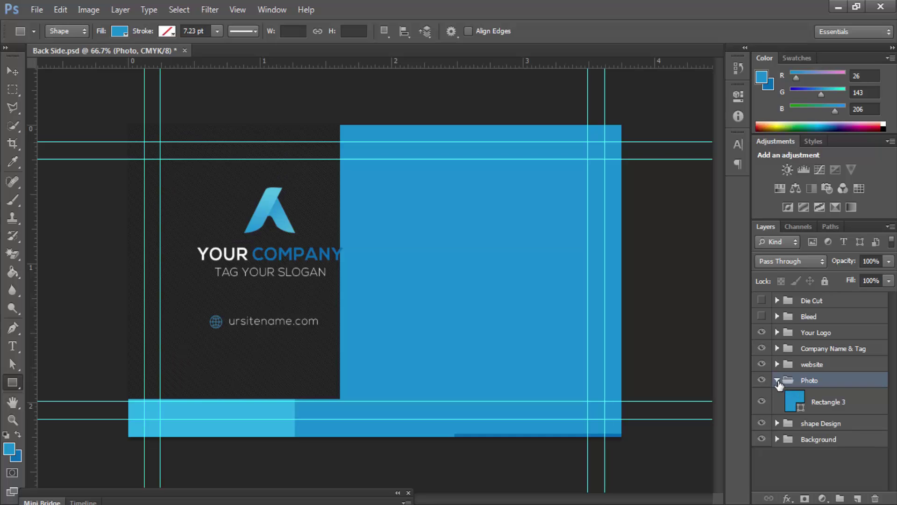
left_click(777, 381)
left_click(777, 380)
left_click(836, 396)
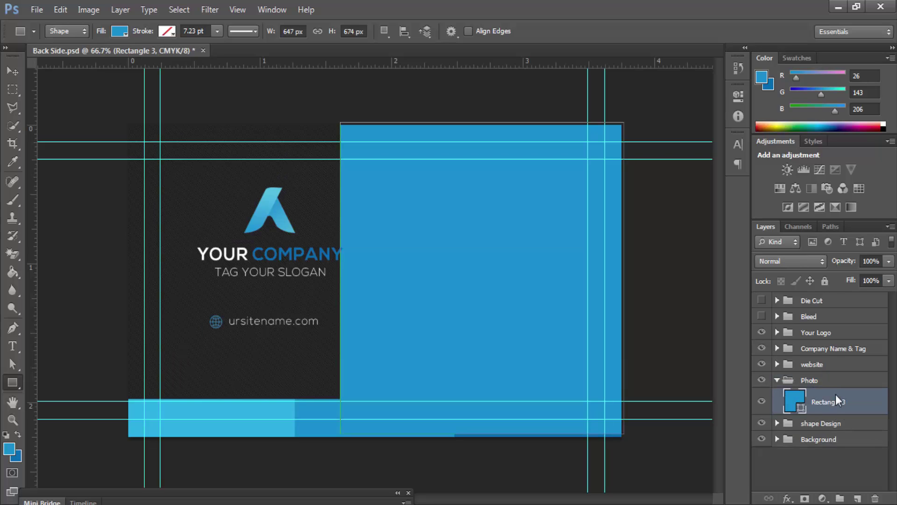
Step: Move the blue rectangle's upper-left corner inward so its left edge slants along the border of the dark area
key("ctrl+plus")
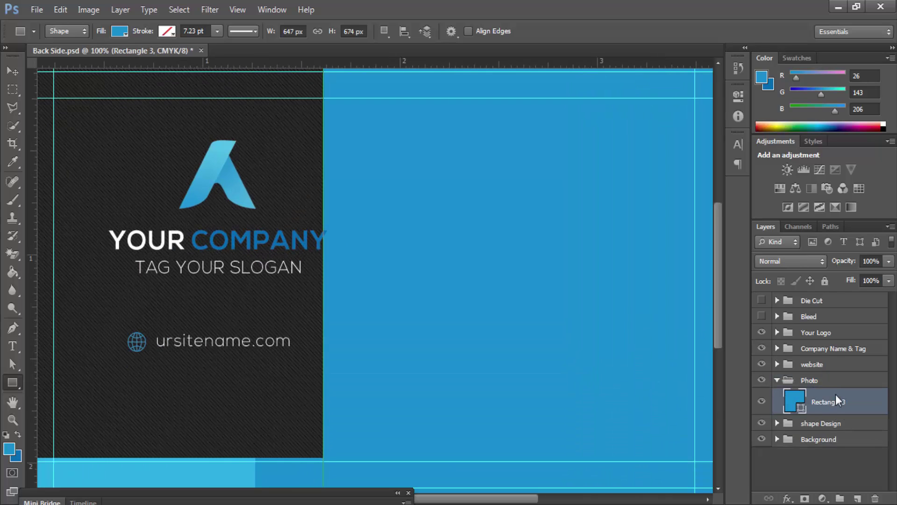
left_click(13, 364)
left_click_drag(424, 246, 339, 401)
left_click(240, 198)
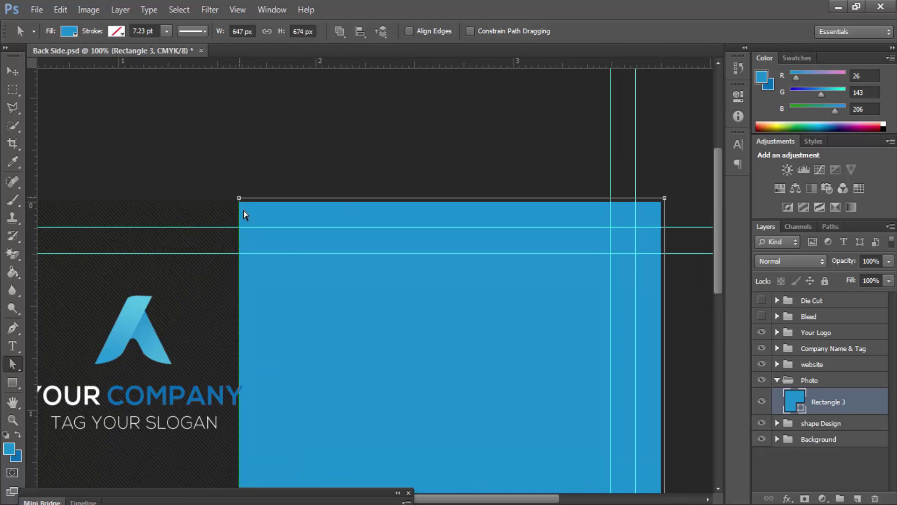
left_click_drag(238, 201, 347, 199)
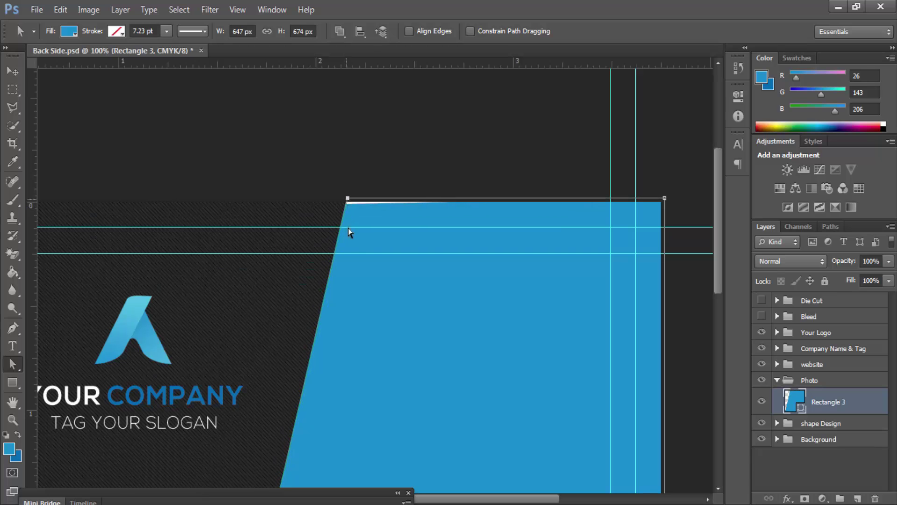
left_click_drag(509, 337, 562, 77)
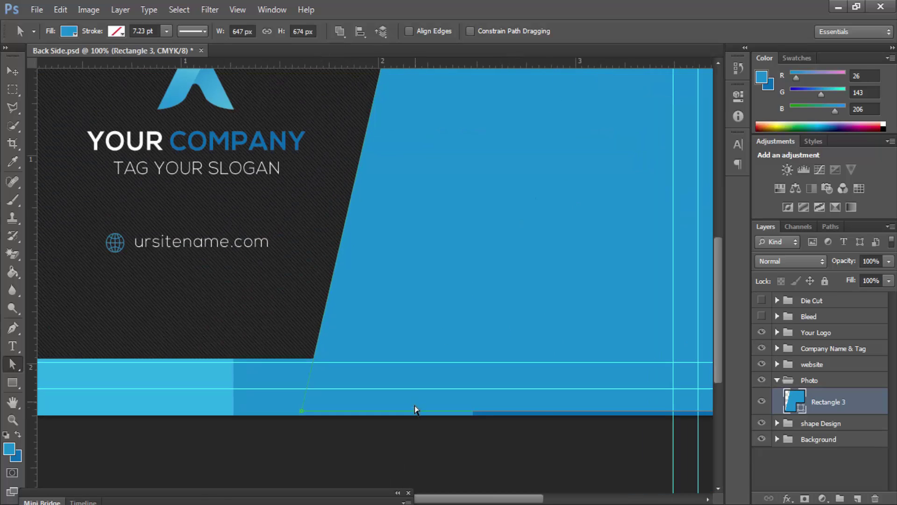
left_click(775, 484)
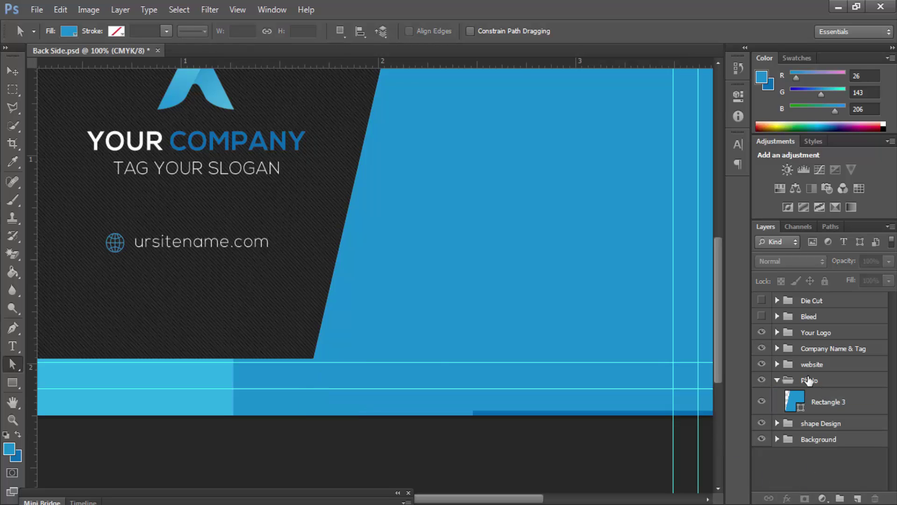
key("ctrl+minus")
left_click(817, 407)
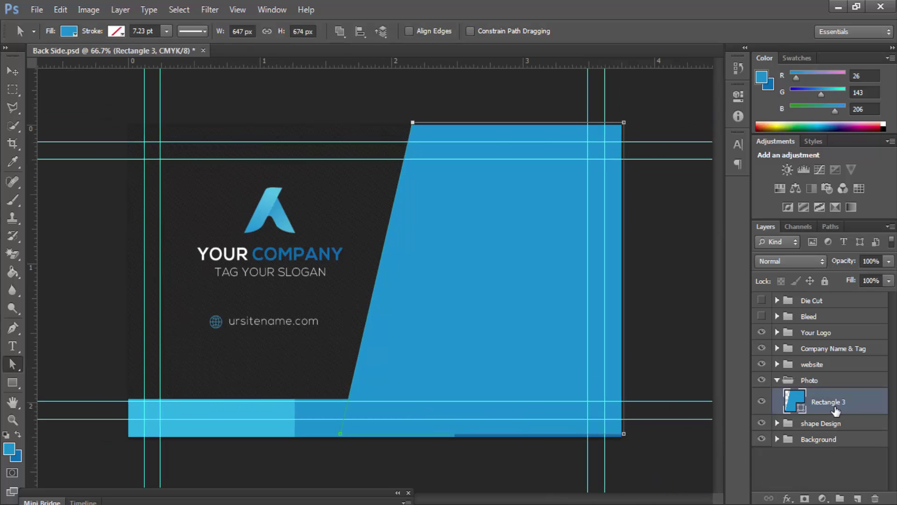
left_click(819, 382)
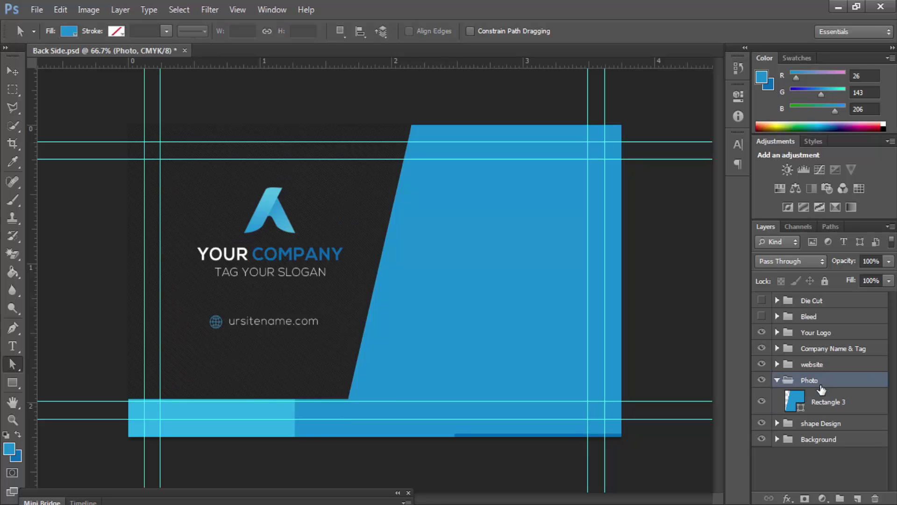
Step: Change the slanted rectangle's fill to white (ffffff) and select the Photo group
left_click(832, 405)
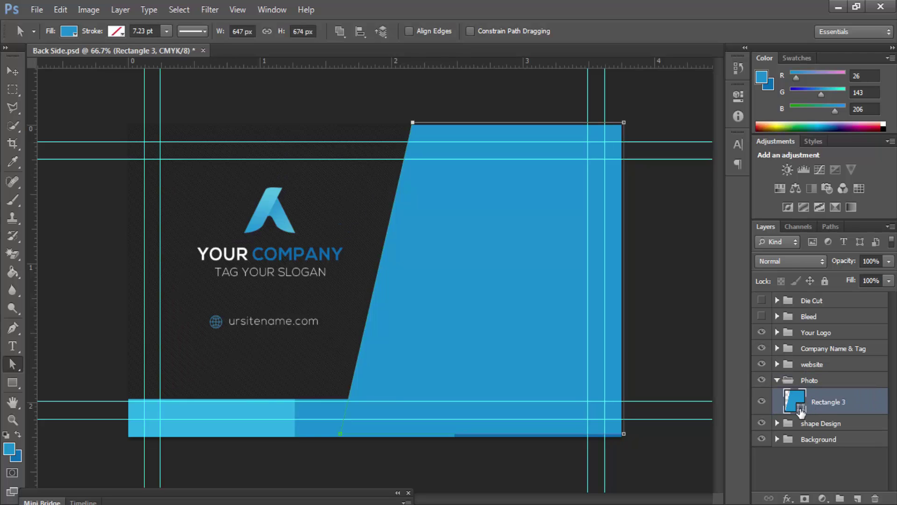
double_click(795, 401)
left_click(70, 257)
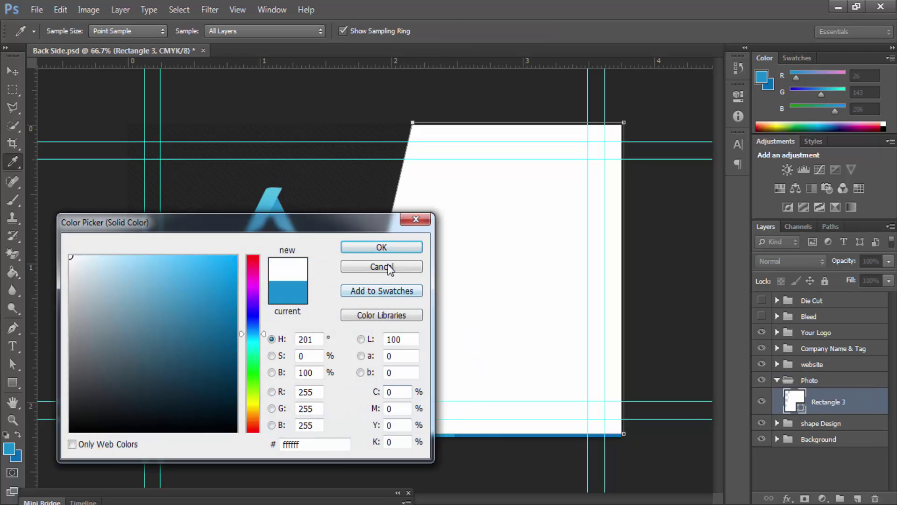
left_click(381, 248)
left_click(818, 381)
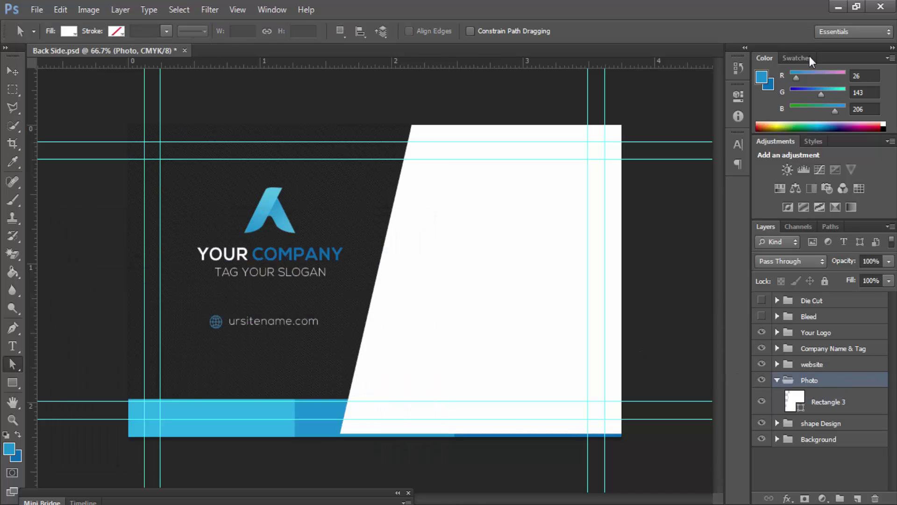
left_click(835, 8)
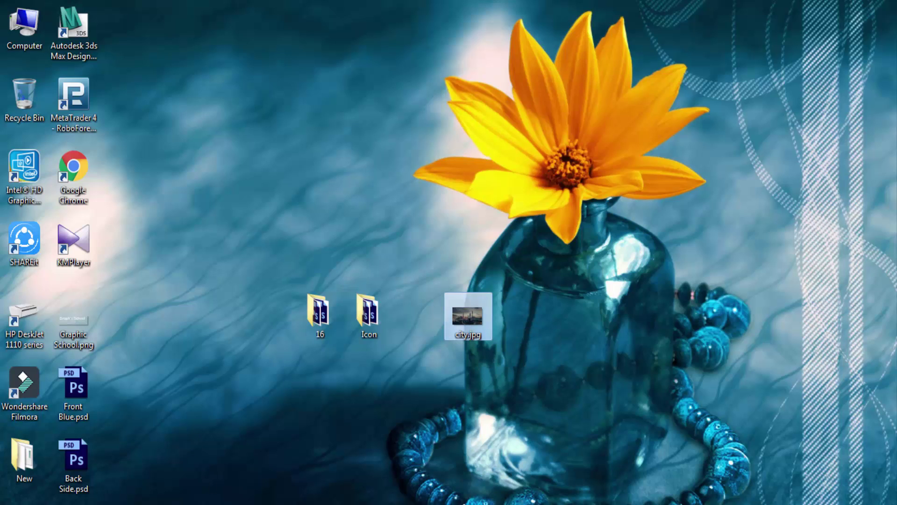
left_click(181, 503)
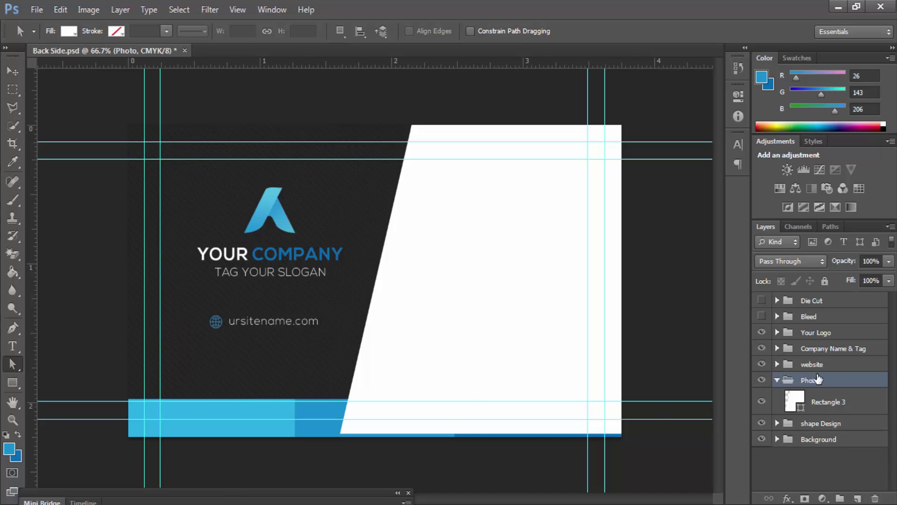
left_click(862, 397)
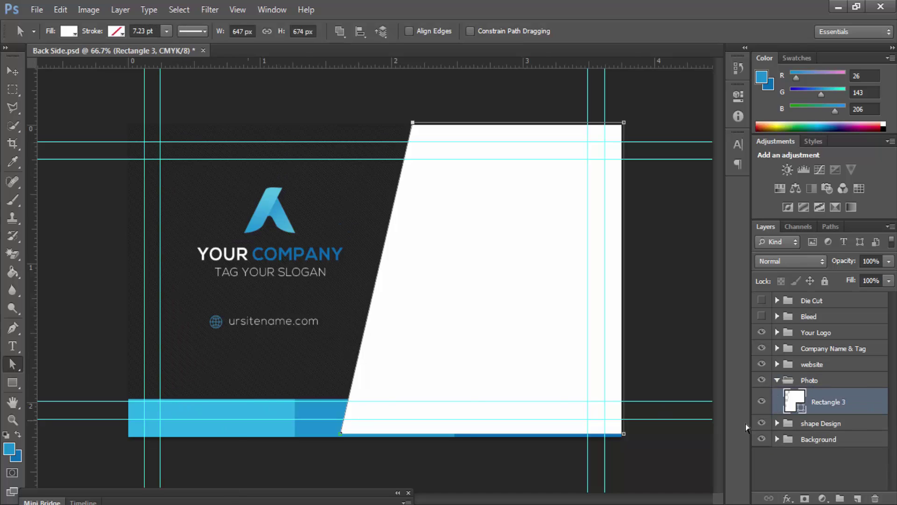
left_click(807, 387)
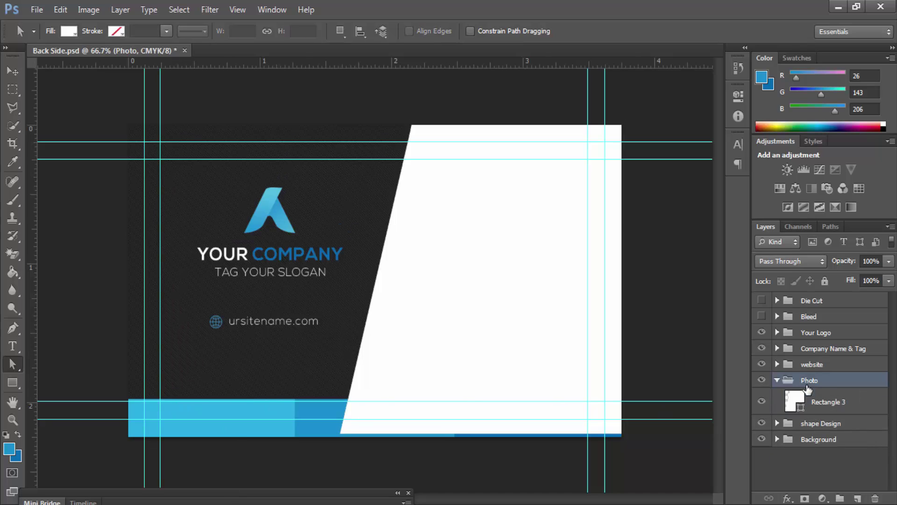
Step: Place city.jpg from the desktop into the card and enlarge it to about 25.52% so it covers the whole canvas
left_click(838, 7)
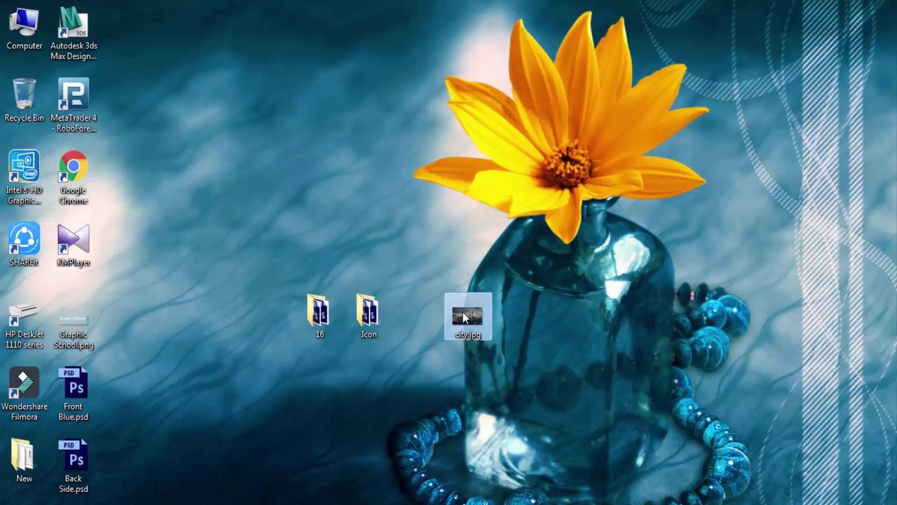
left_click_drag(463, 312, 485, 324)
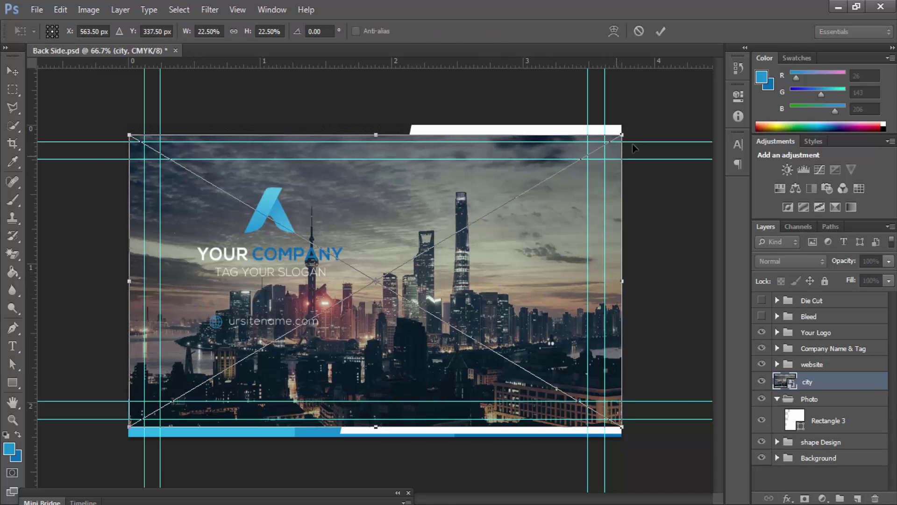
left_click_drag(632, 144, 665, 136)
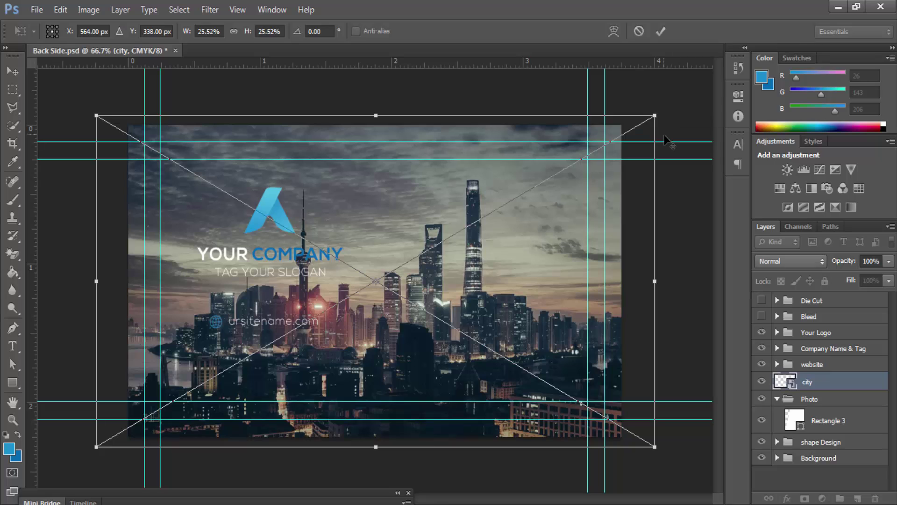
key("Return")
Step: Try clipping the city photo to the slanted rectangle inside the Photo group, and remove the photo again
left_click_drag(823, 383, 834, 414)
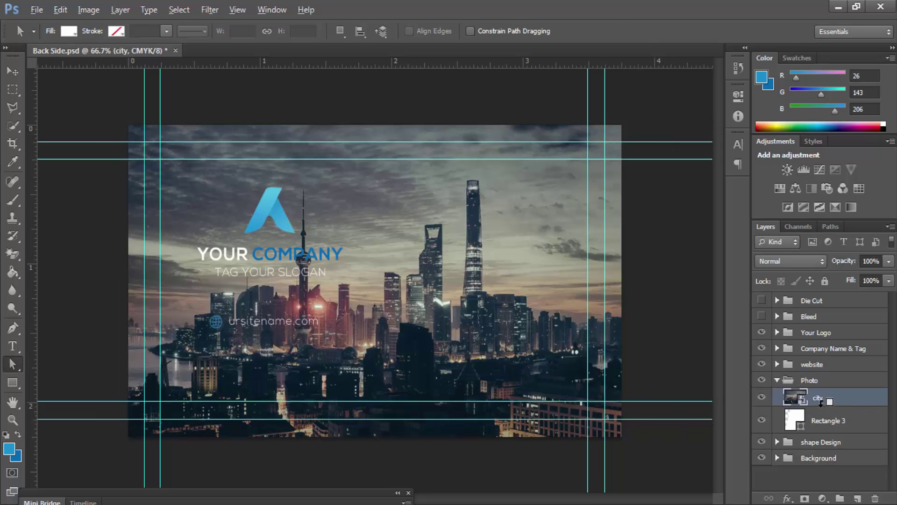
left_click(836, 406, "alt")
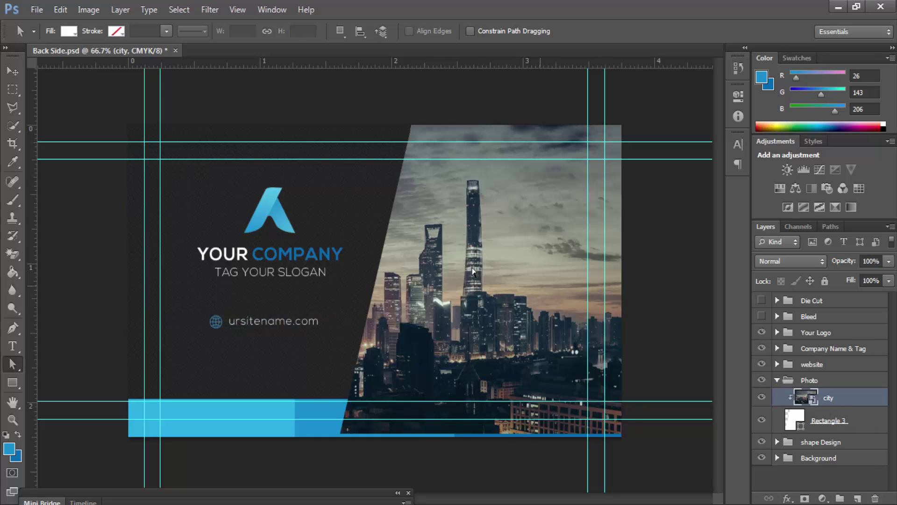
key("Delete")
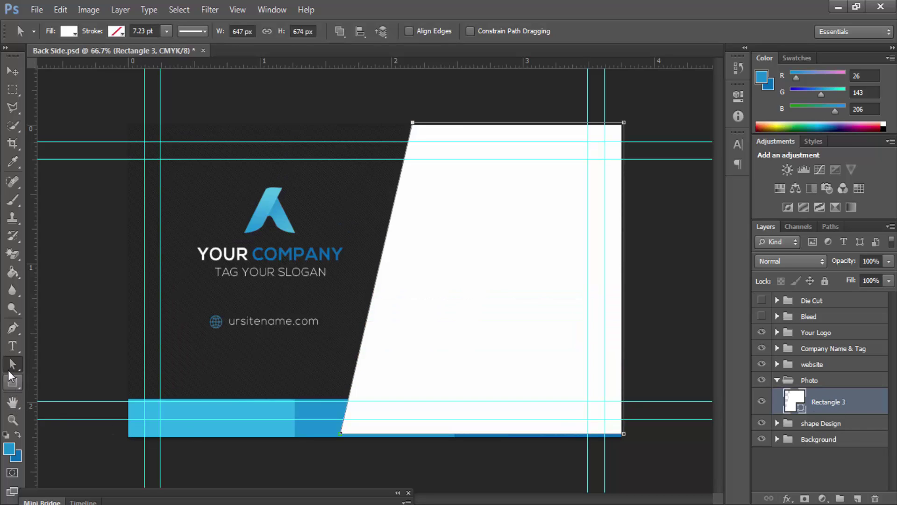
Step: Extend the slanted white rectangle's bottom edge past the card's lower edge, making it about 689 px high
left_click_drag(460, 435, 460, 441)
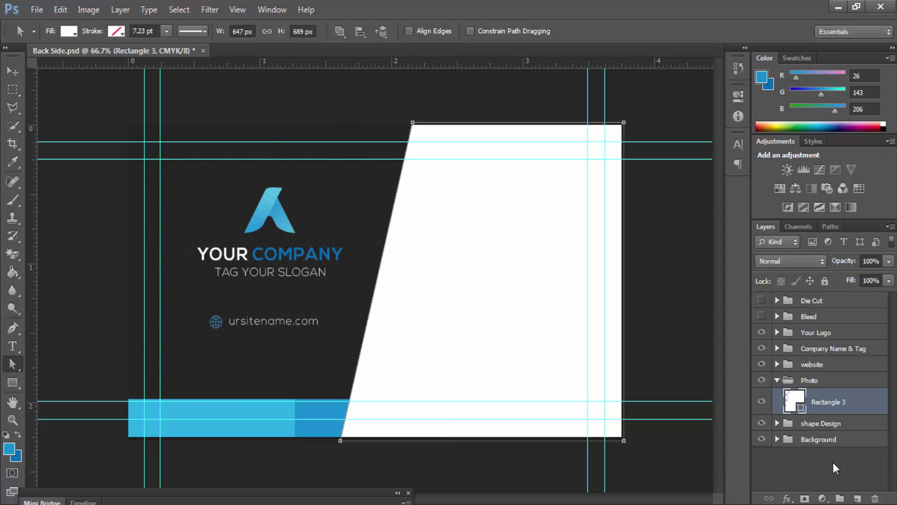
left_click(814, 466)
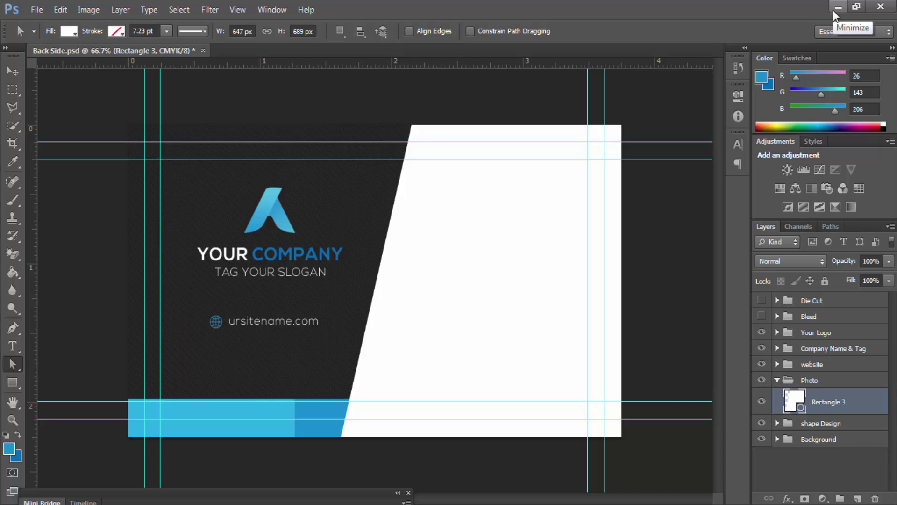
Step: Draw a second white rectangle about 653 by 683 px over the photo side of the card, above the slanted one
left_click(13, 382)
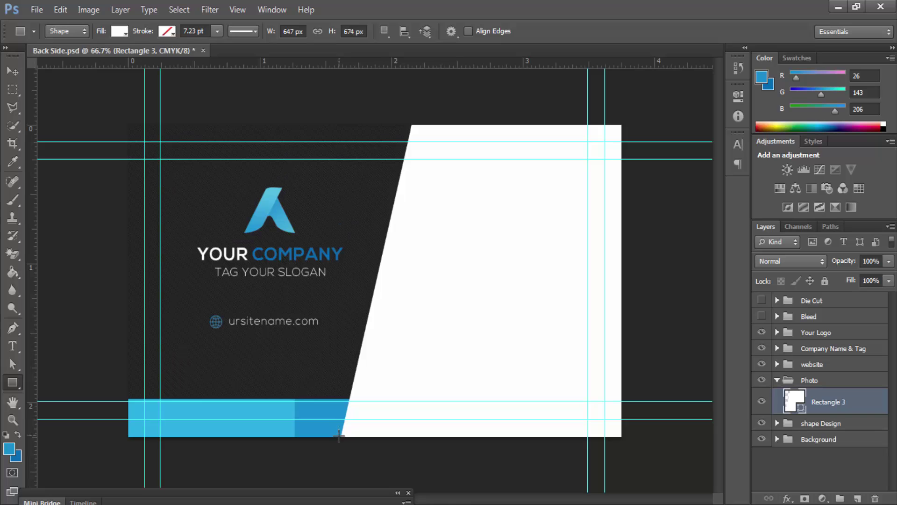
mouse_move(339, 437)
left_mouse_down()
mouse_move(439, 223)
mouse_move(594, 127)
mouse_move(625, 122)
left_mouse_up()
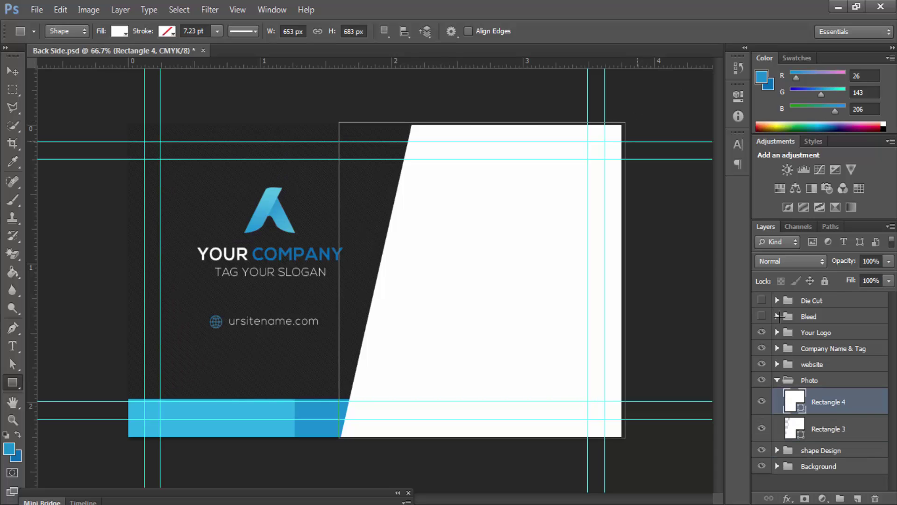
Step: Rasterize the second white rectangle in the Photo group and convert it to a smart object
right_click(863, 402)
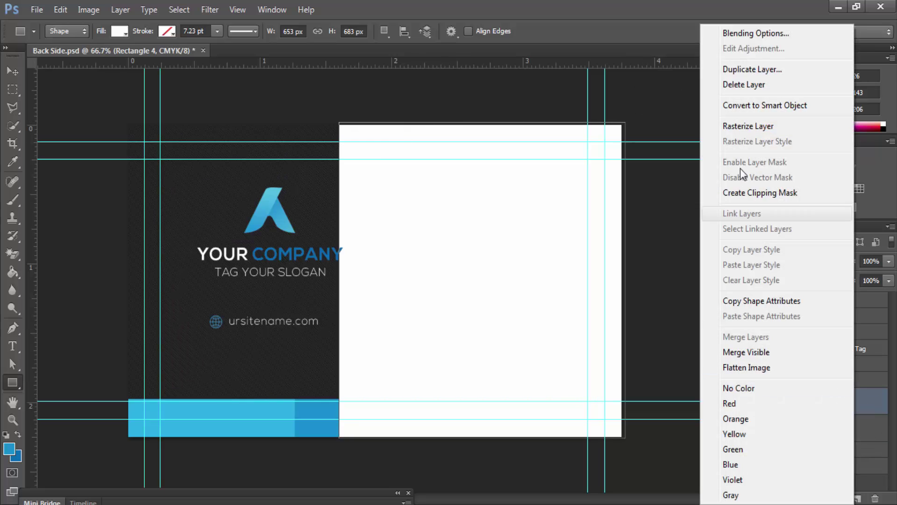
left_click(749, 126)
right_click(829, 395)
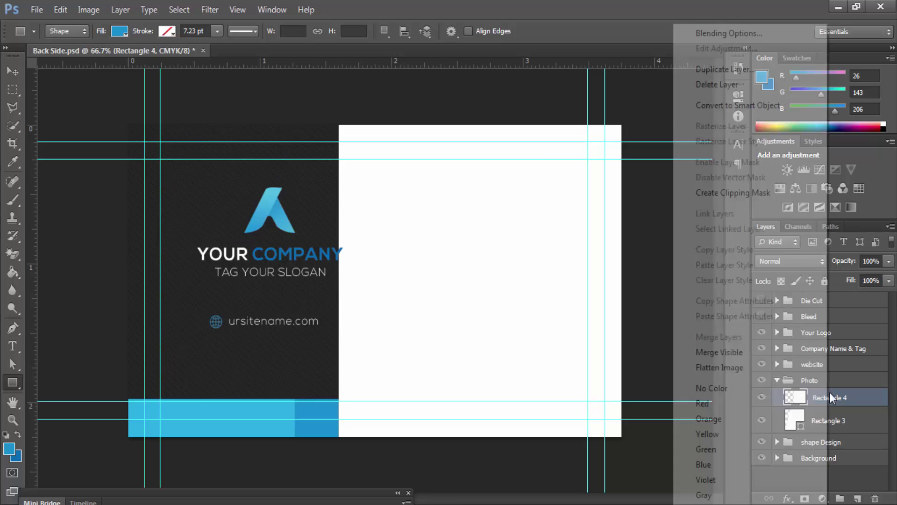
left_click(734, 106)
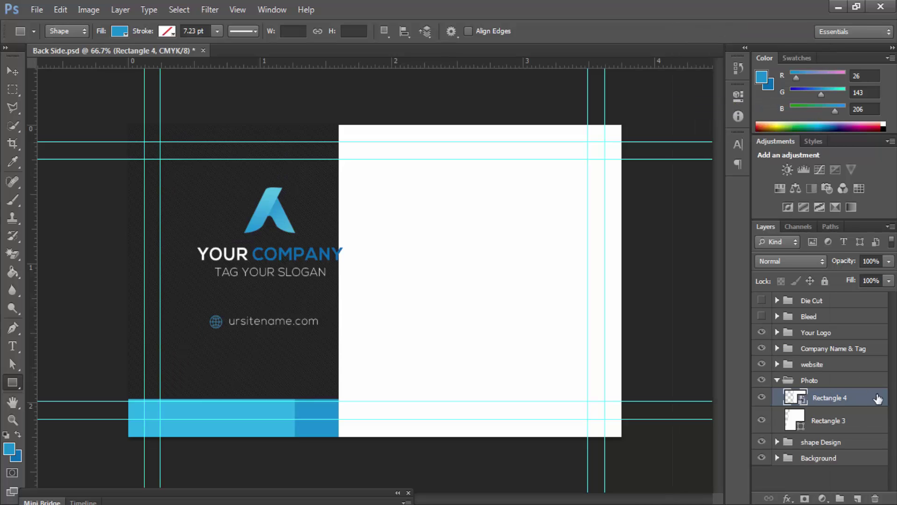
Step: Rename the new smart object layer "your photo here"
double_click(829, 397)
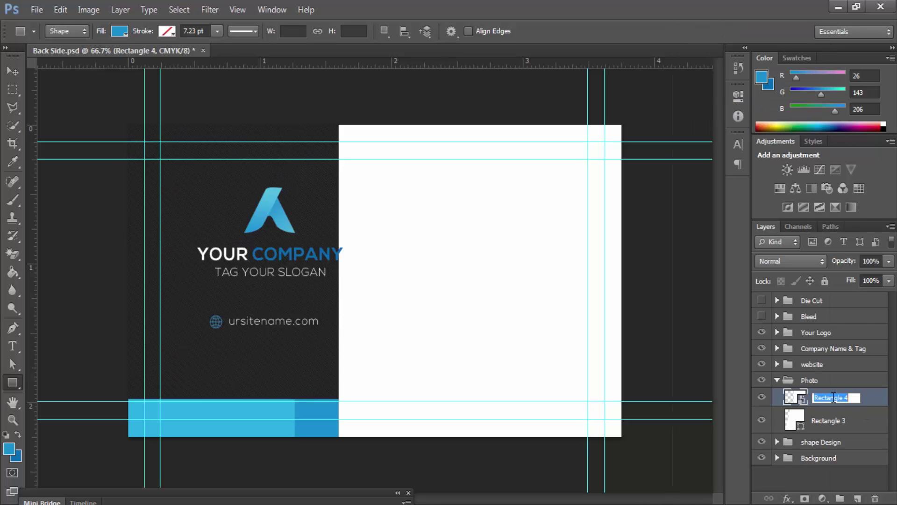
type("your photo here")
key("Return")
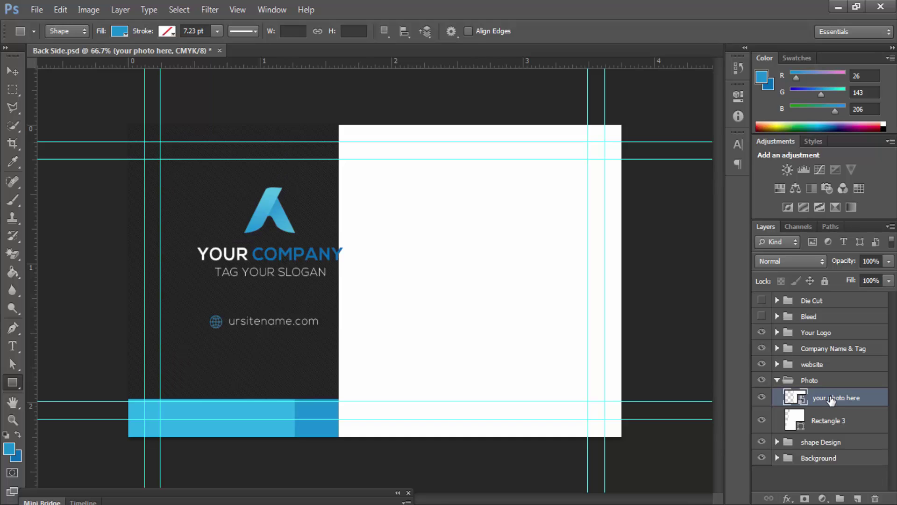
Step: Try placing city.jpg from the desktop into the smart object at about 13.06%, save and close it, and undo the update in the card
double_click(802, 398)
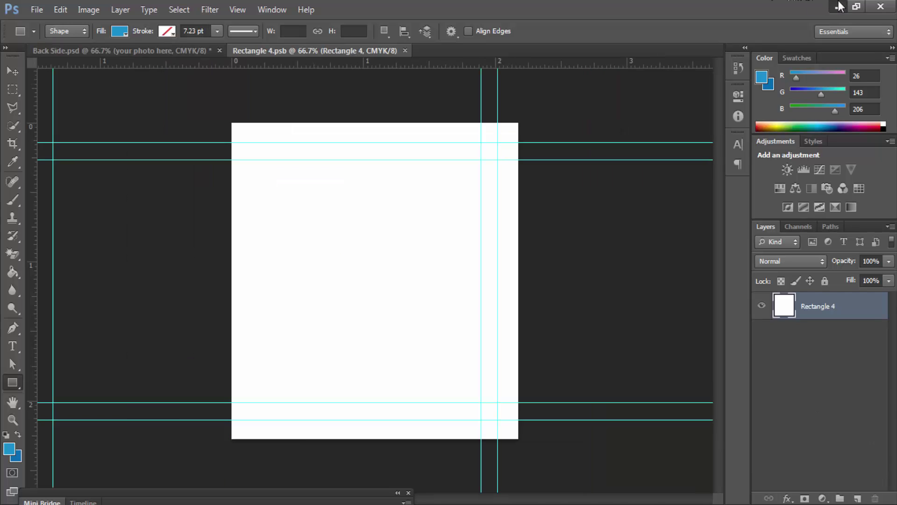
left_click(838, 6)
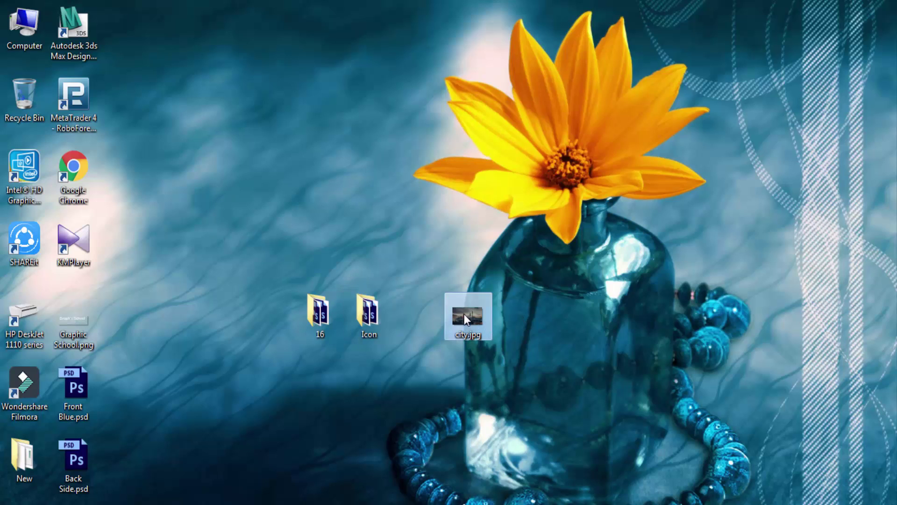
left_click_drag(464, 313, 355, 452)
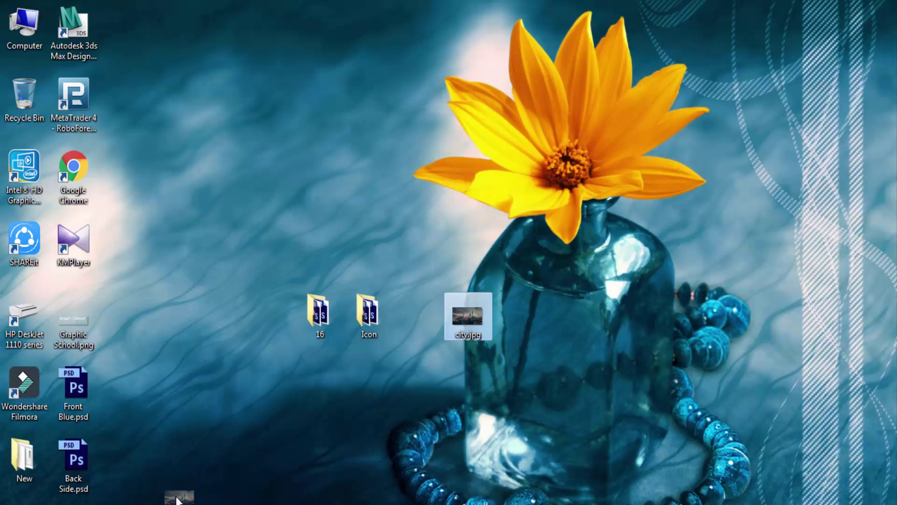
left_click_drag(177, 499, 400, 364)
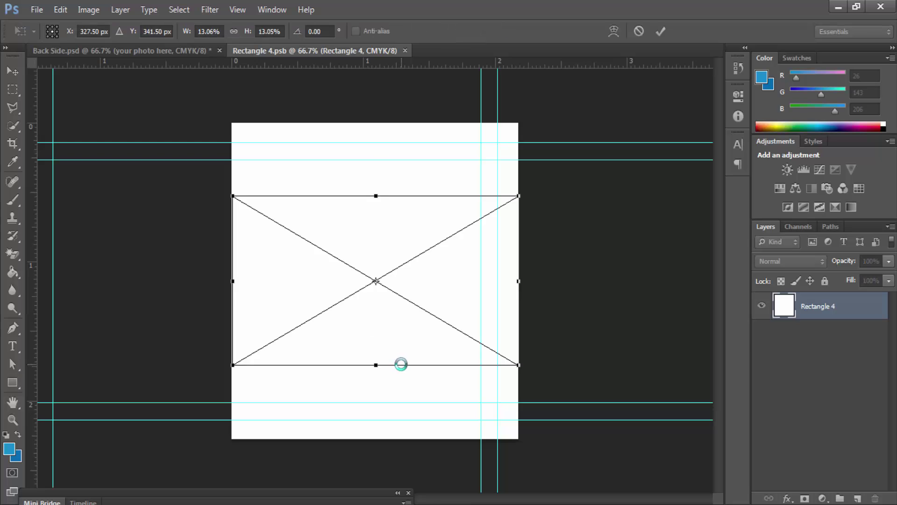
key("Return")
key("ctrl+s")
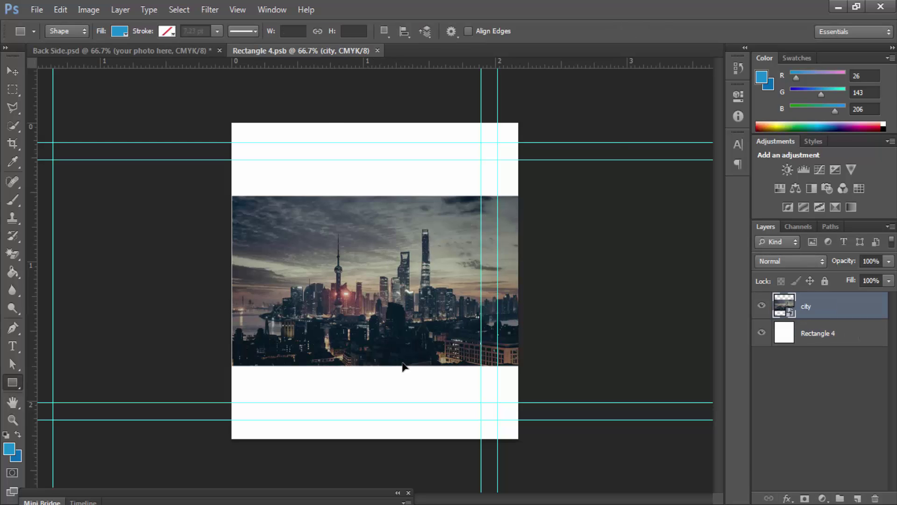
key("ctrl+w")
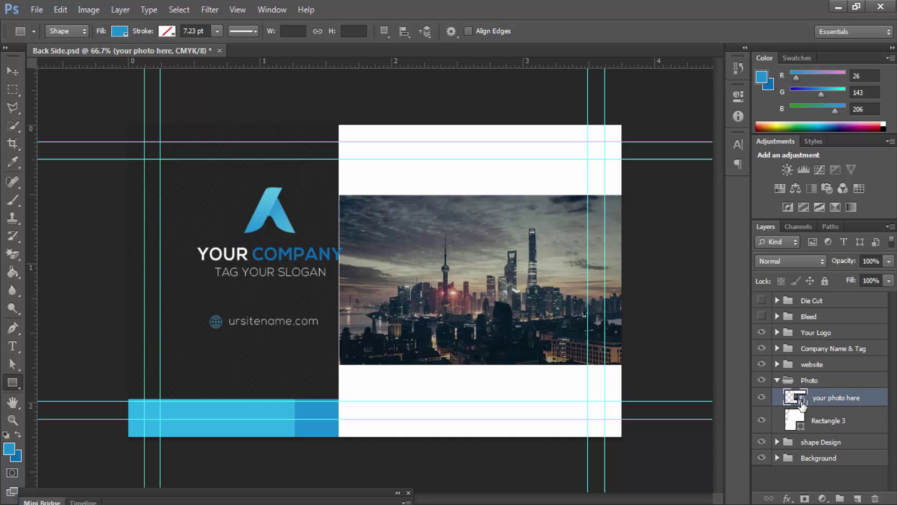
key("ctrl+z")
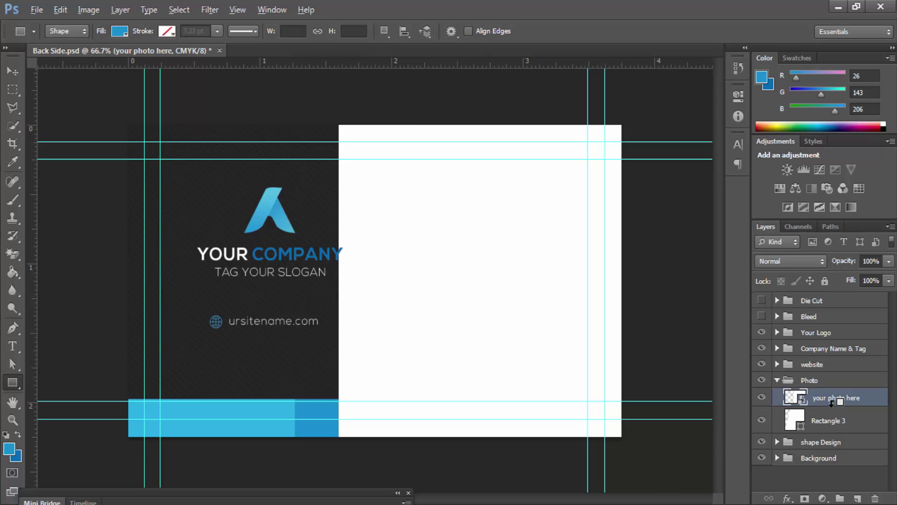
Step: Clip the "your photo here" layer to the slanted rectangle and fill its smart object with city.jpg enlarged to 26.06%, saving and closing the contents
key("ctrl+alt+g")
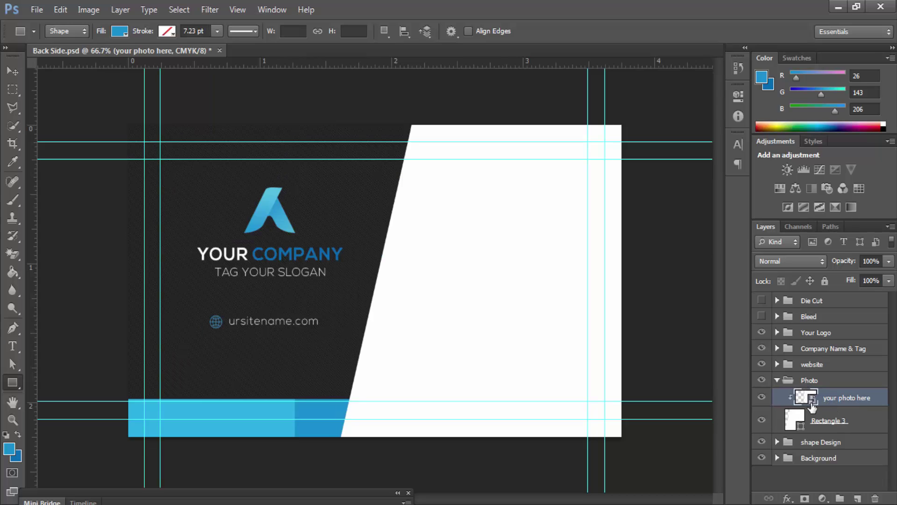
double_click(813, 401)
left_click(838, 6)
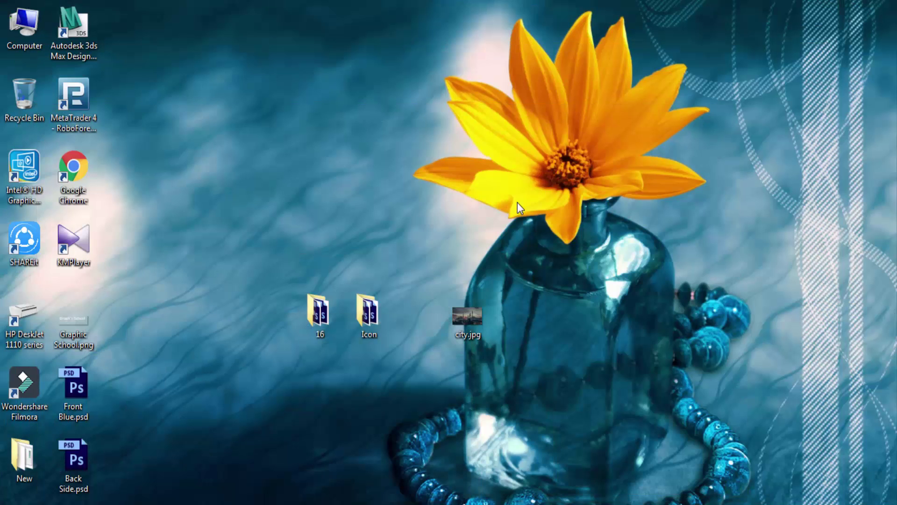
left_click_drag(493, 317, 397, 323)
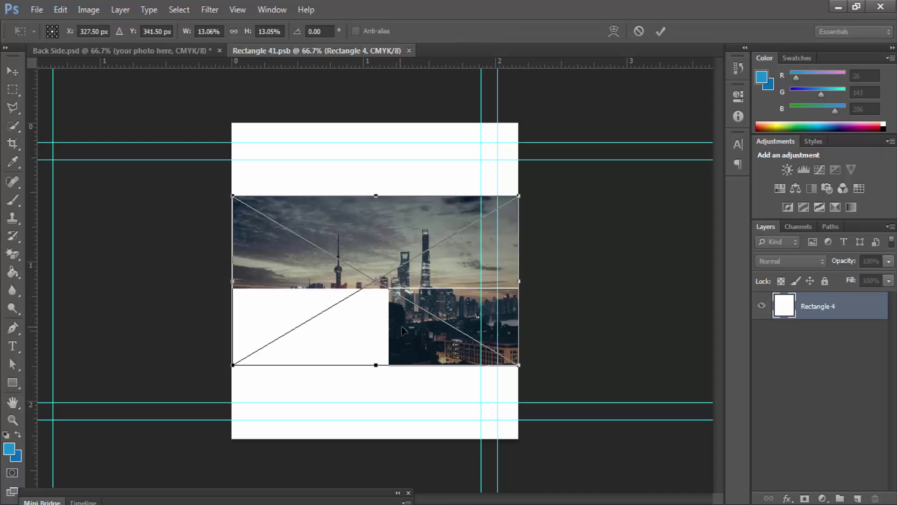
left_click_drag(518, 196, 686, 153)
key("Return")
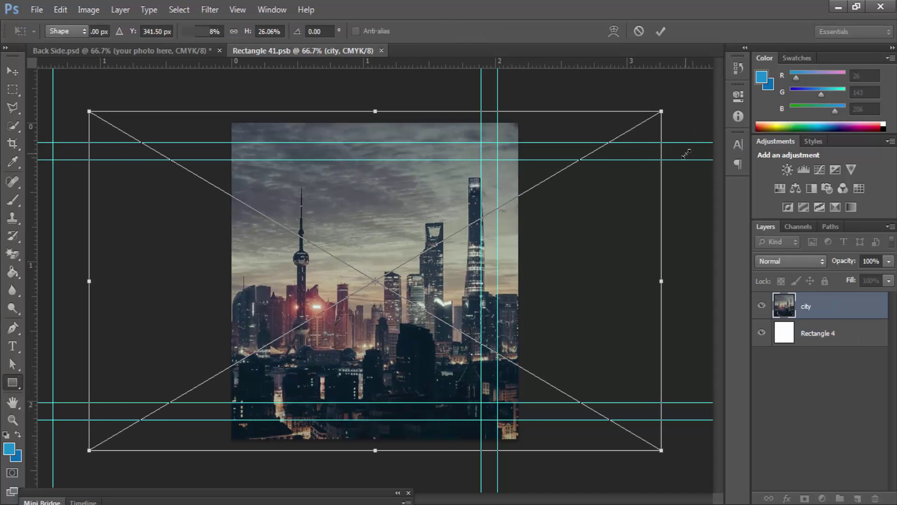
key("ctrl+s")
key("ctrl+w")
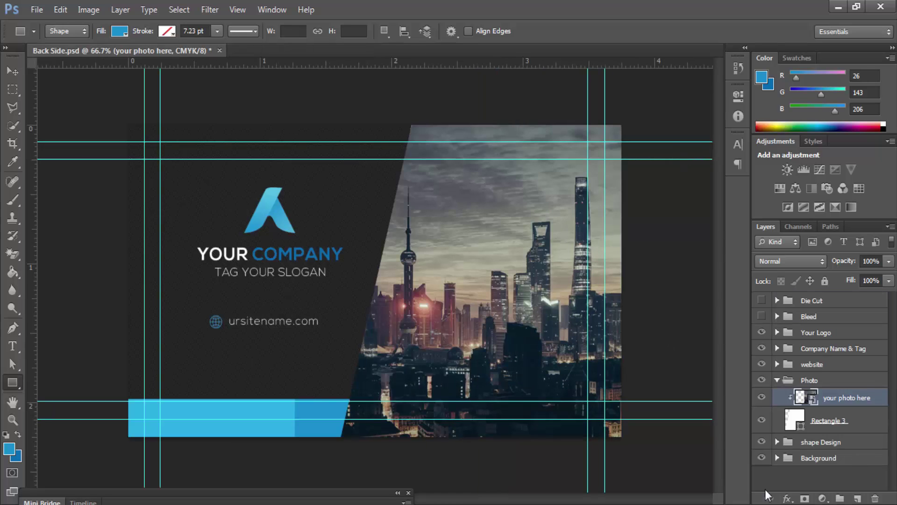
Step: Collapse the Photo group, move it below the shape Design group, and save the document
left_click(830, 420)
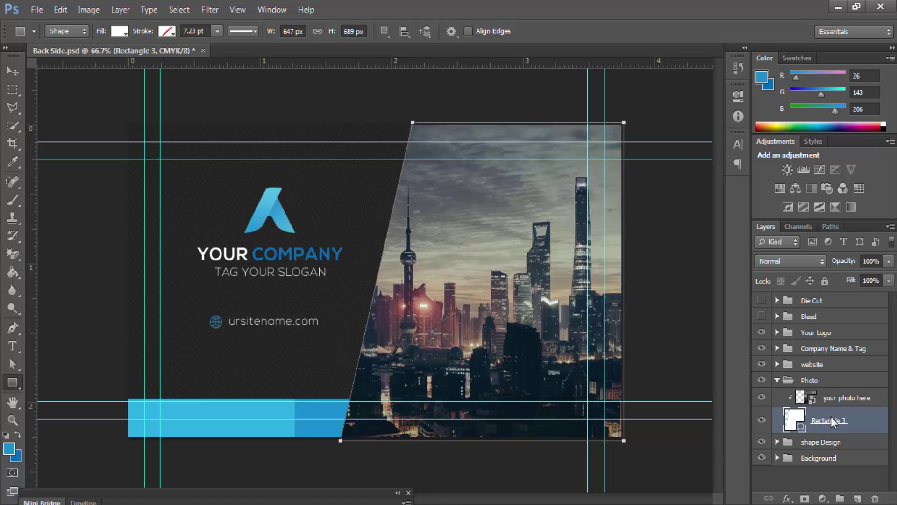
left_click(777, 380)
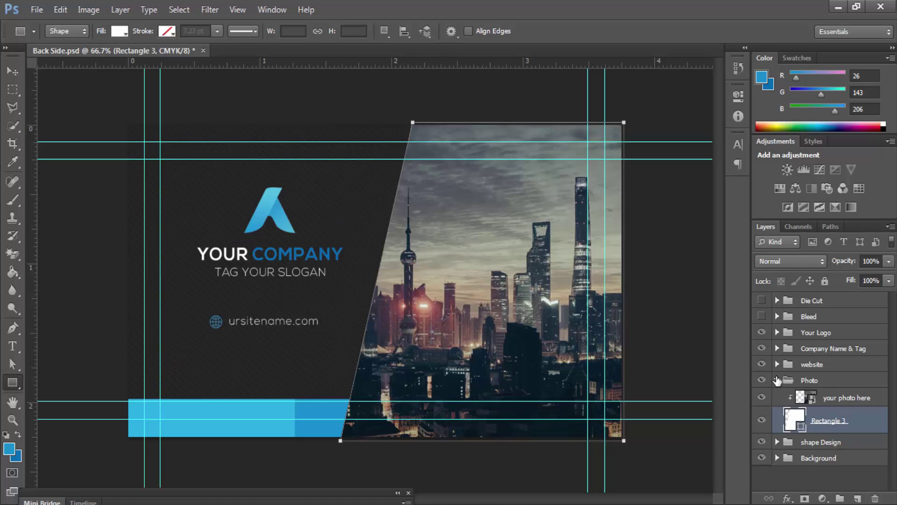
left_click(818, 381)
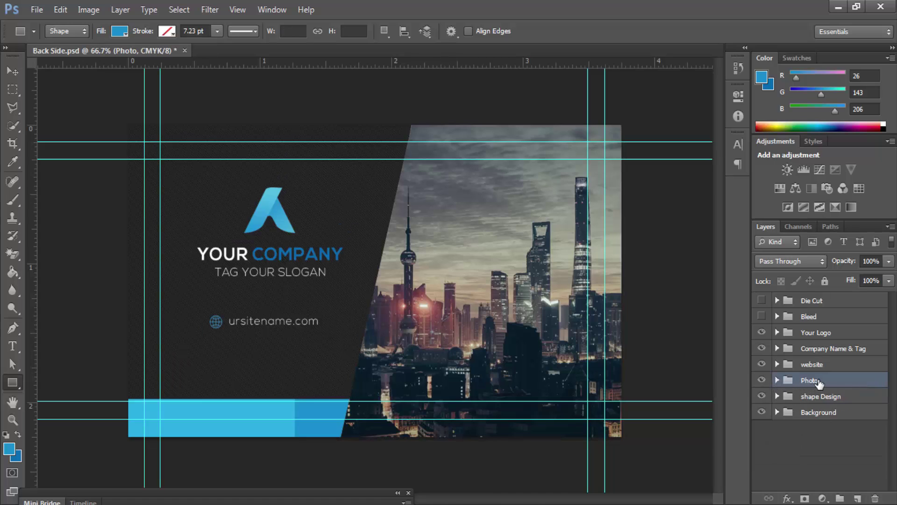
left_click_drag(818, 382, 825, 408)
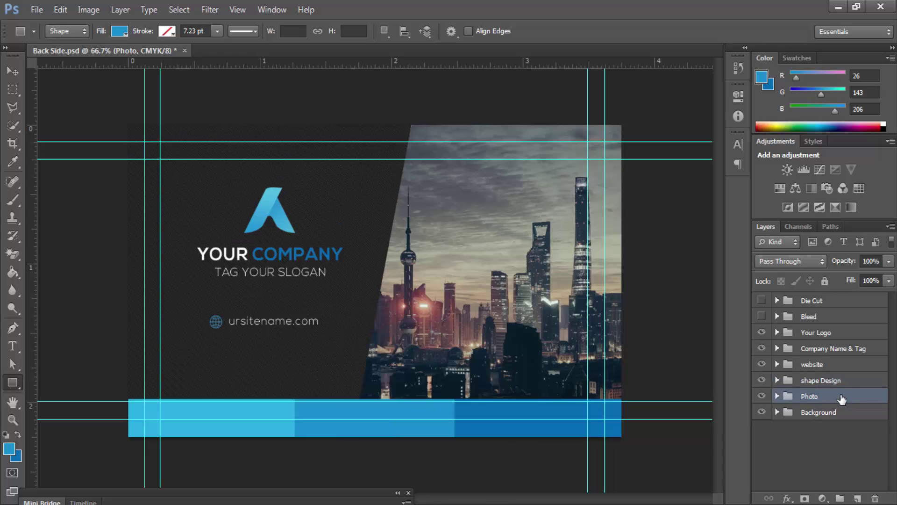
key("ctrl+s")
Step: Draw a rectangle about 651 by 674 px over the photo area, above the "your photo here" layer in the Photo group
left_click(777, 396)
left_click(836, 414)
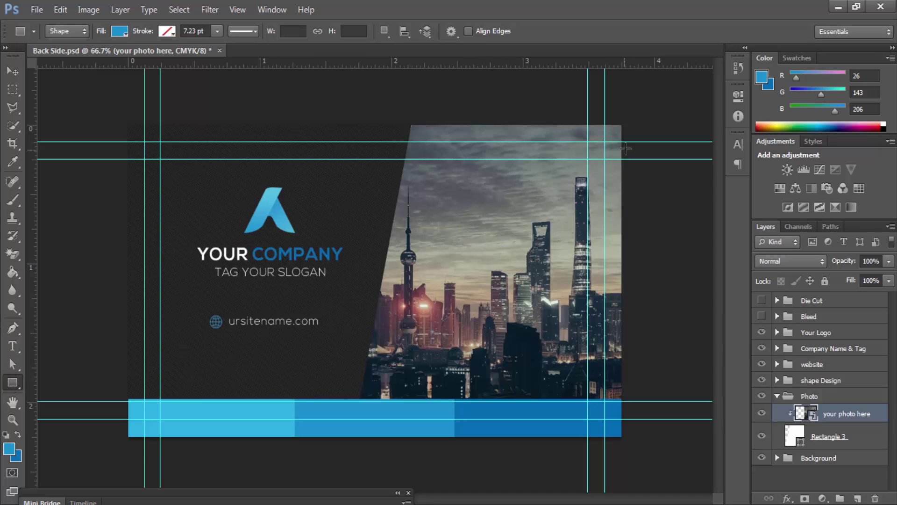
left_click_drag(626, 124, 340, 436)
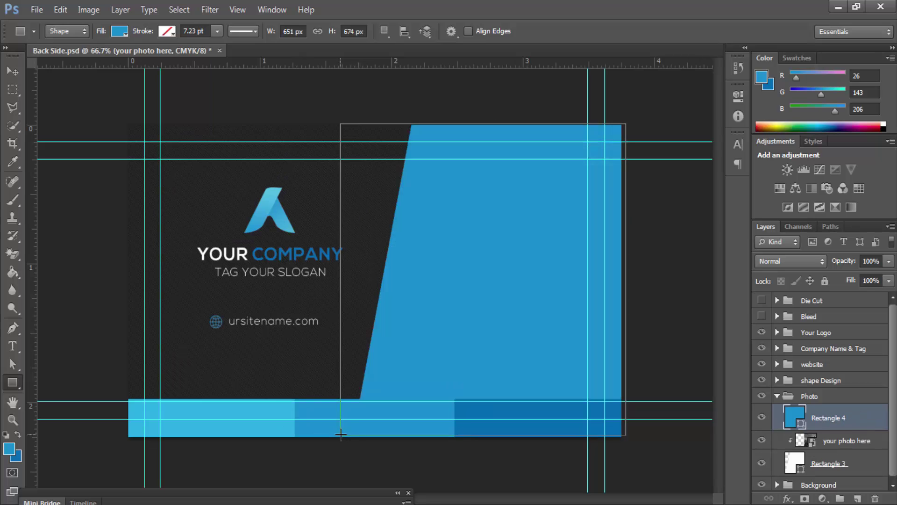
Step: Set the new overlay rectangle's fill to dark gray #272828
double_click(802, 421)
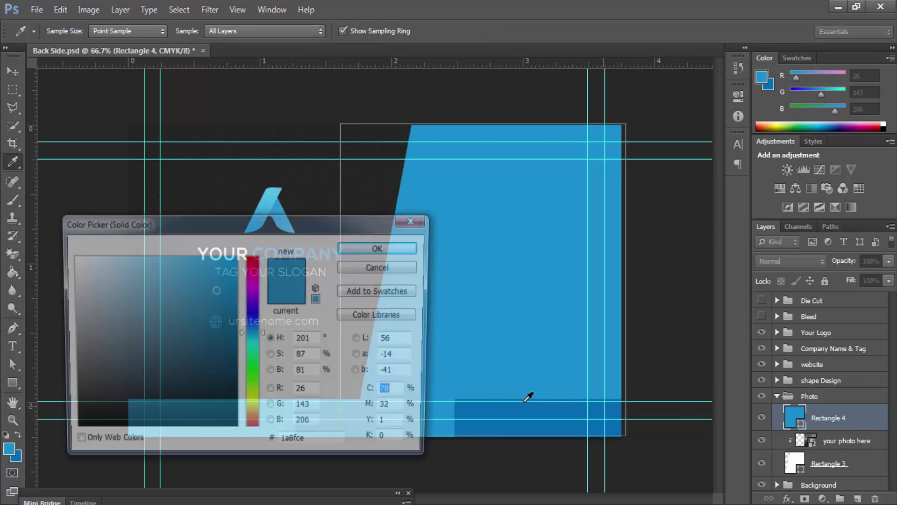
left_click_drag(162, 381, 77, 403)
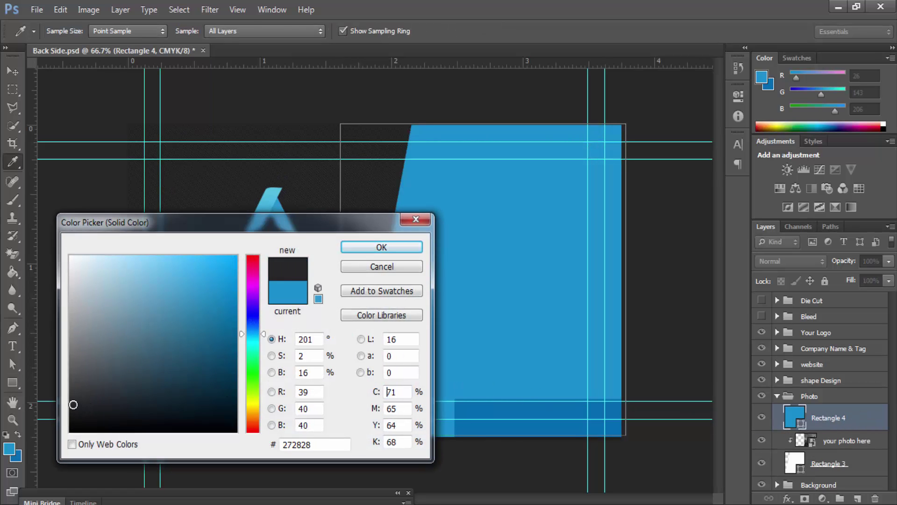
left_click(411, 248)
left_click(416, 256)
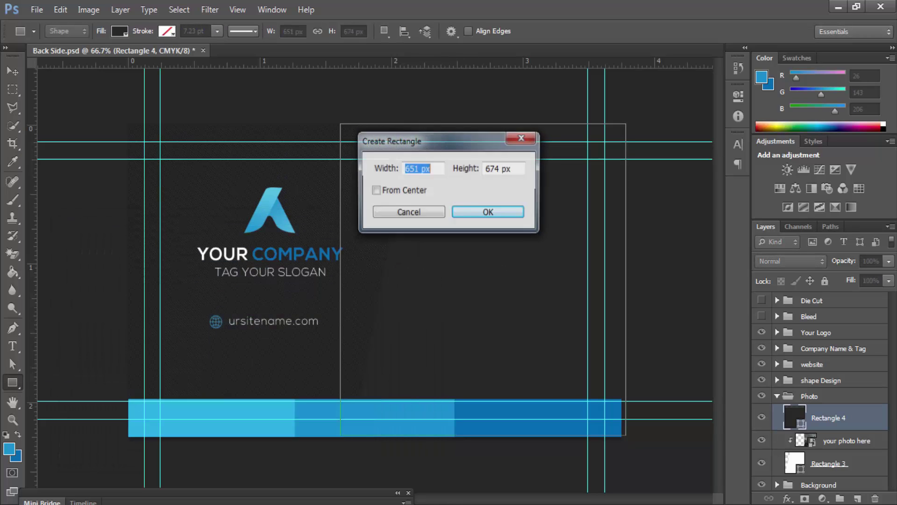
left_click(374, 211)
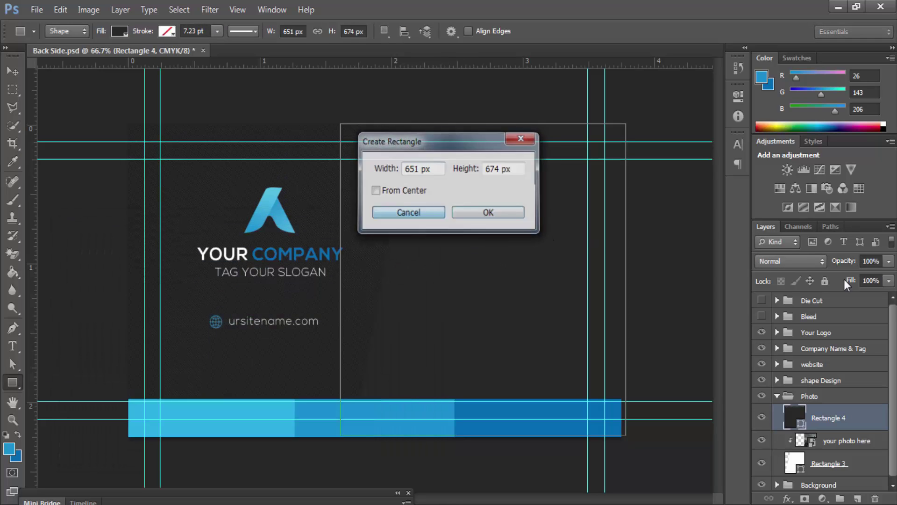
Step: Lower the dark overlay rectangle's opacity to 40%
left_click_drag(843, 260, 795, 264)
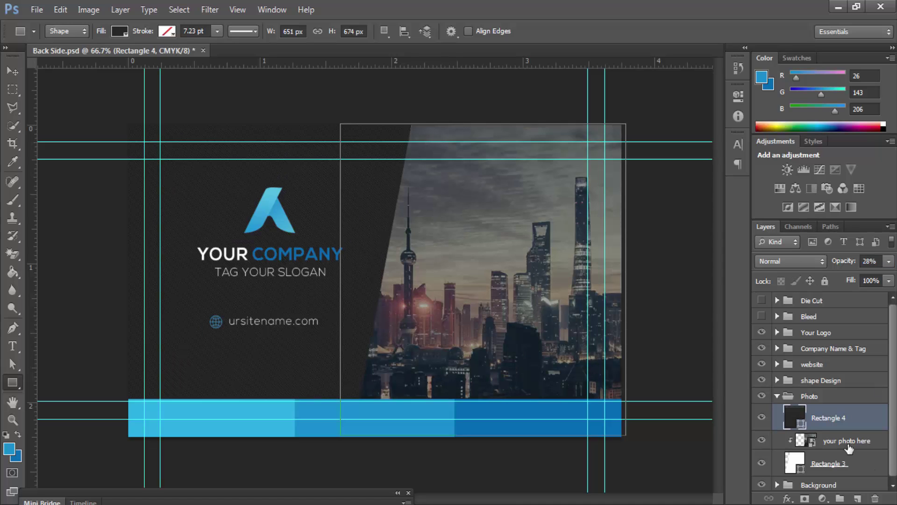
left_click(840, 398)
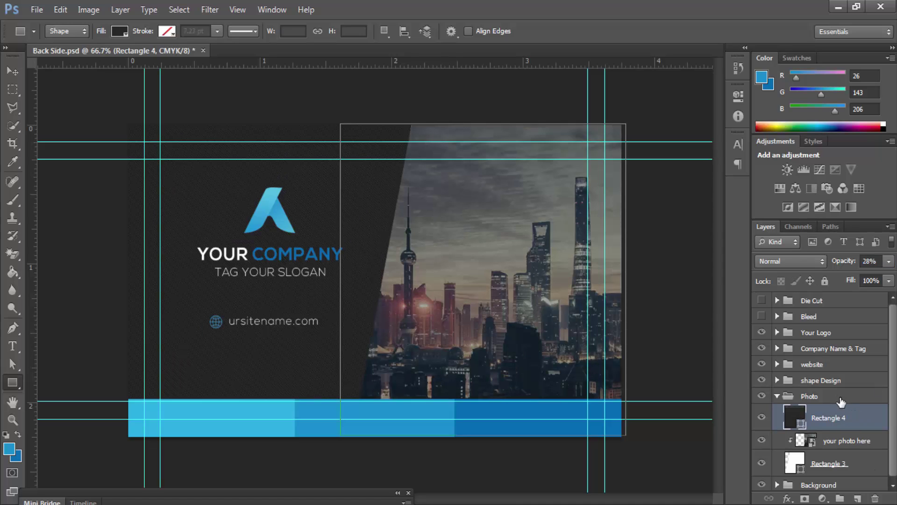
left_click(855, 418)
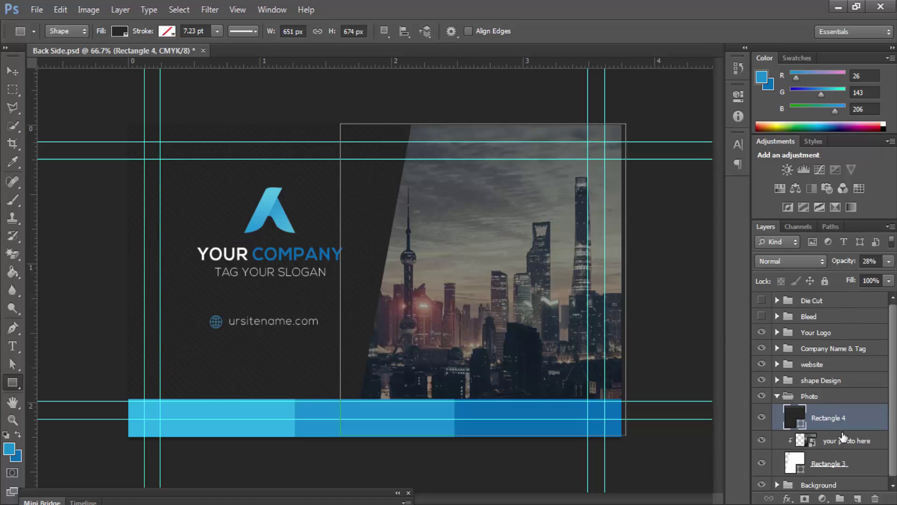
left_click(820, 401)
left_click(826, 408)
left_click(830, 398)
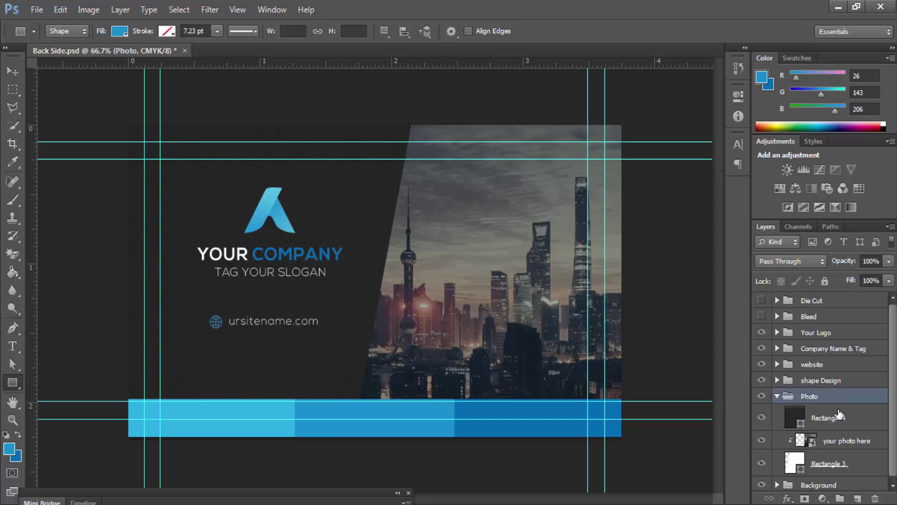
left_click(841, 417)
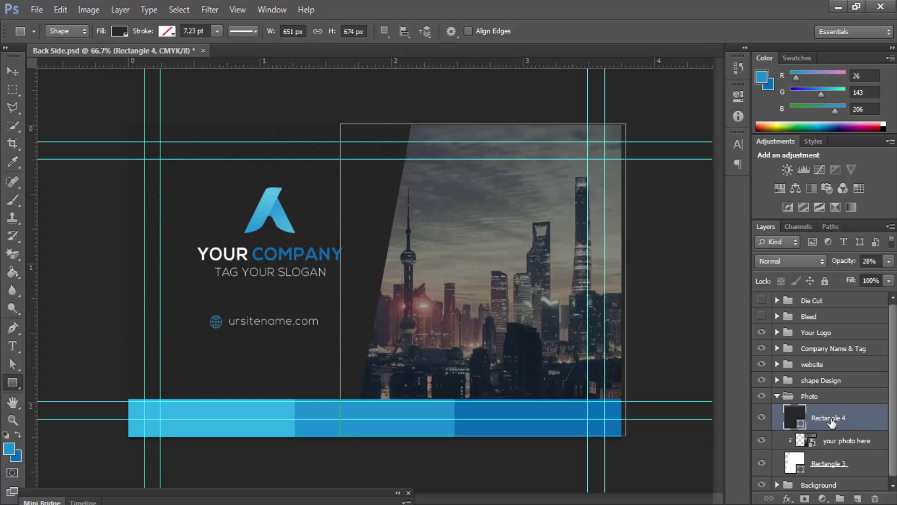
left_click_drag(836, 265, 847, 269)
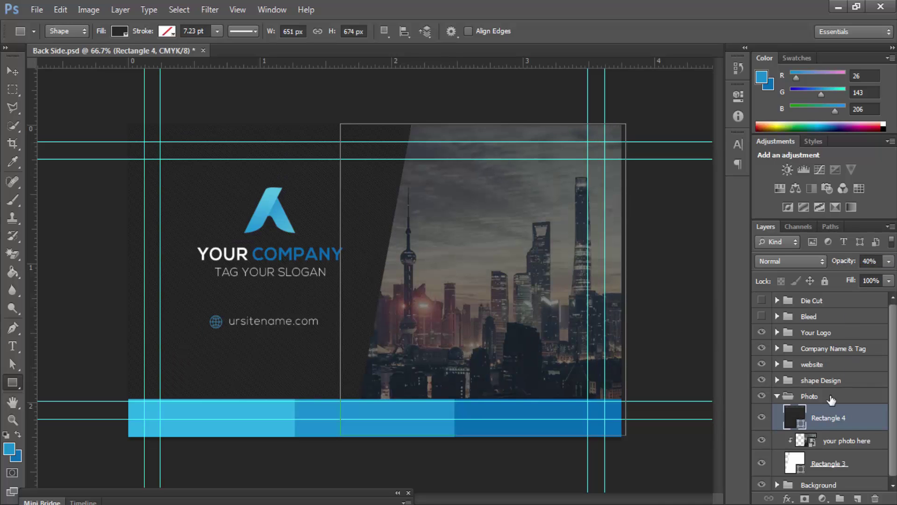
key("t")
left_click(480, 302)
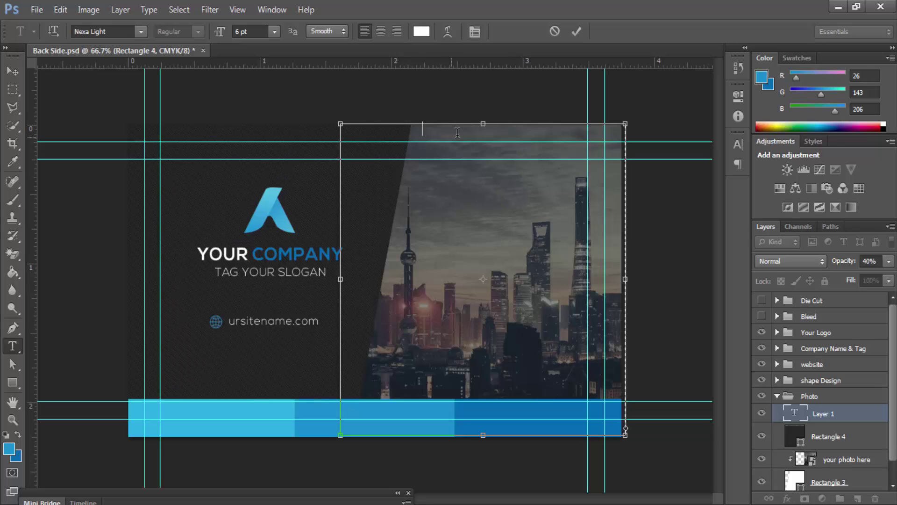
left_click_drag(444, 128, 287, 128)
left_click(422, 31)
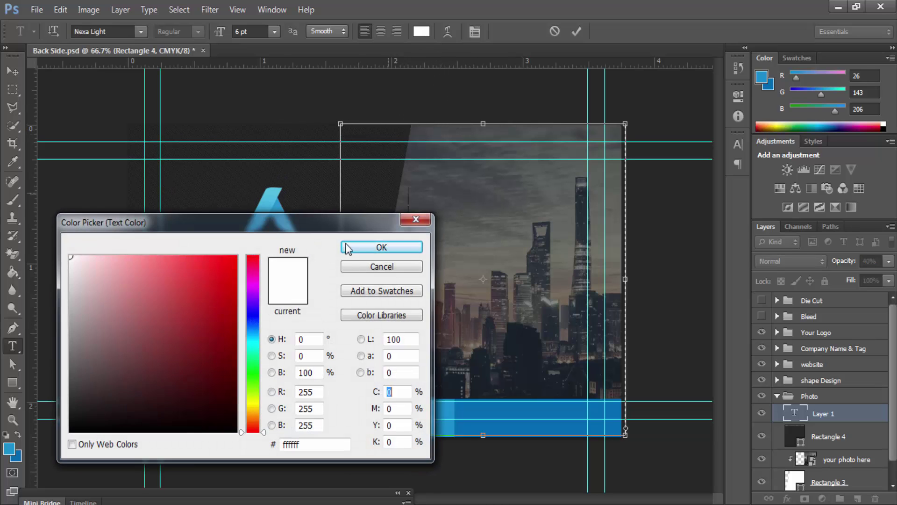
left_click(394, 263)
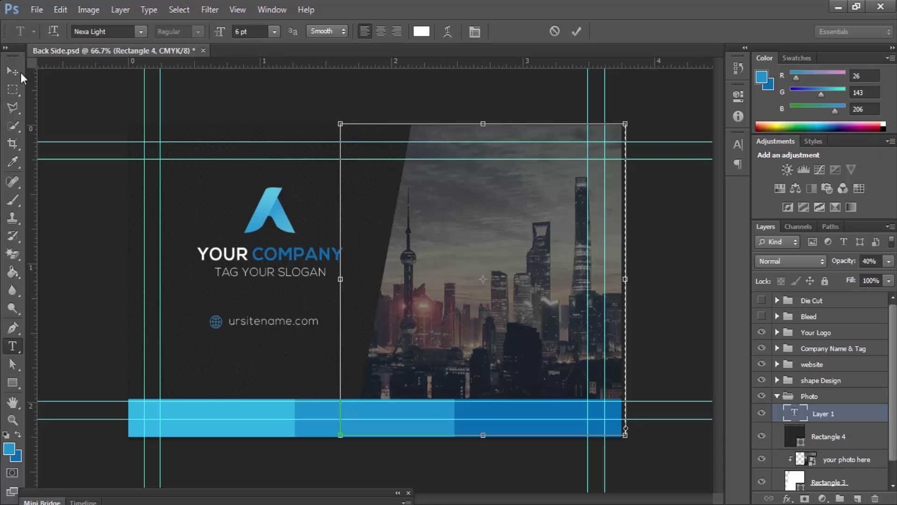
left_click(21, 72)
key("t")
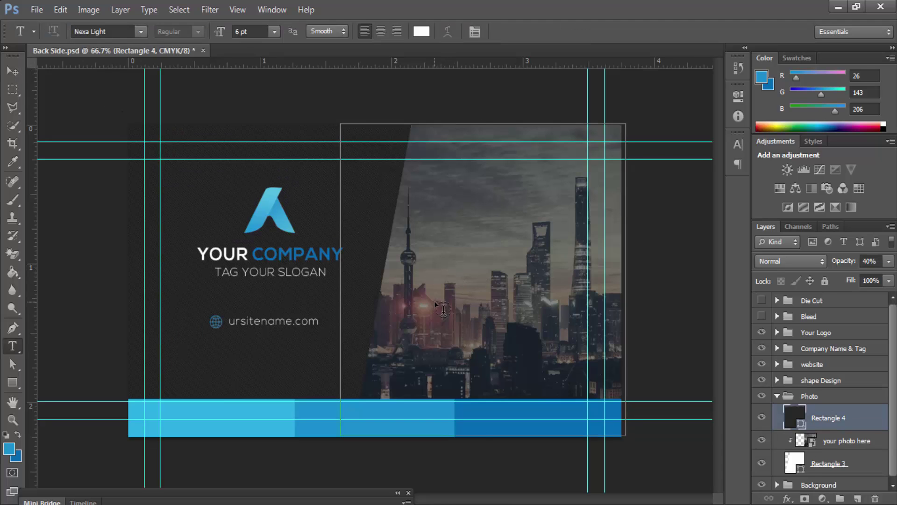
left_click(433, 301)
left_click(19, 75)
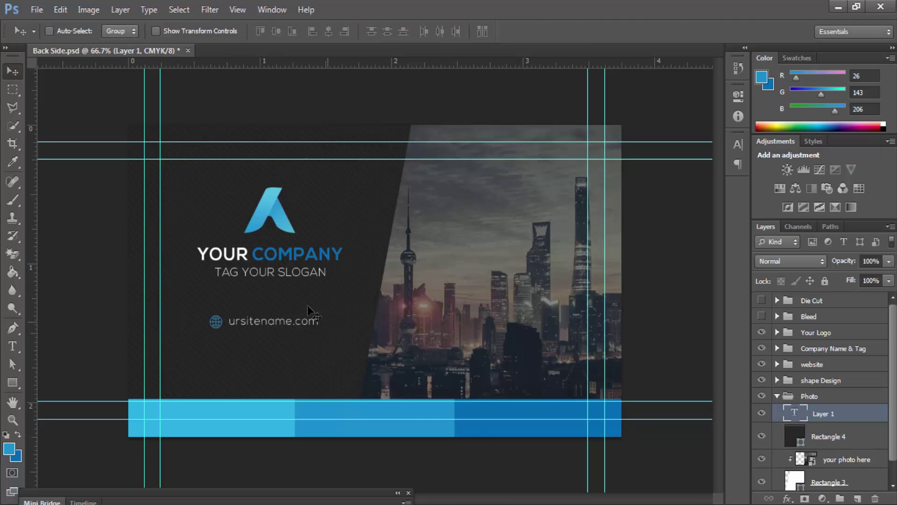
Step: Add the sample text "sdfsfsdf" in white Nexa Light, move it over the city photo and enlarge it
key("t")
left_click(280, 304)
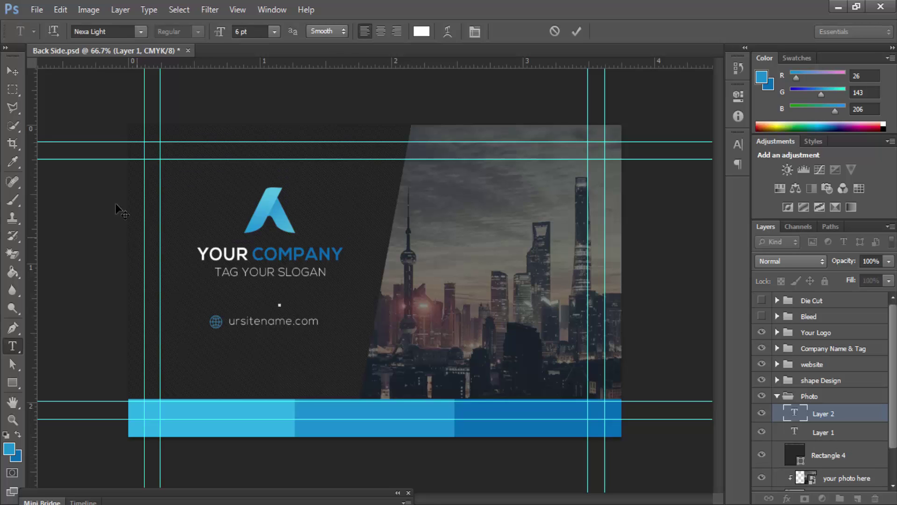
key("ctrl+a")
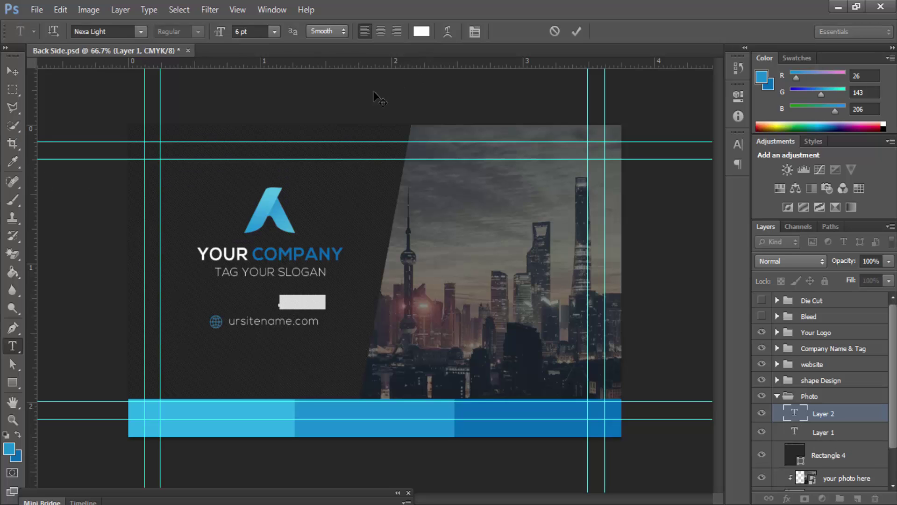
left_click(13, 71)
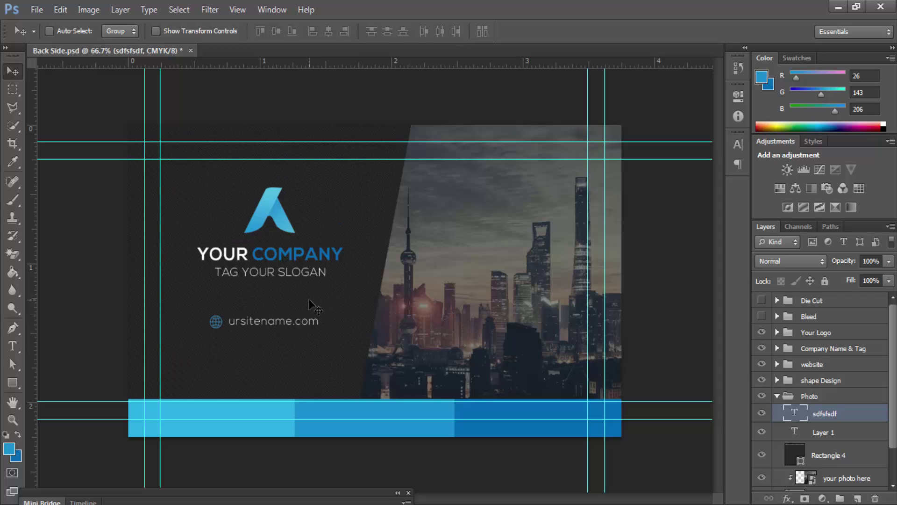
left_click_drag(310, 304, 511, 262)
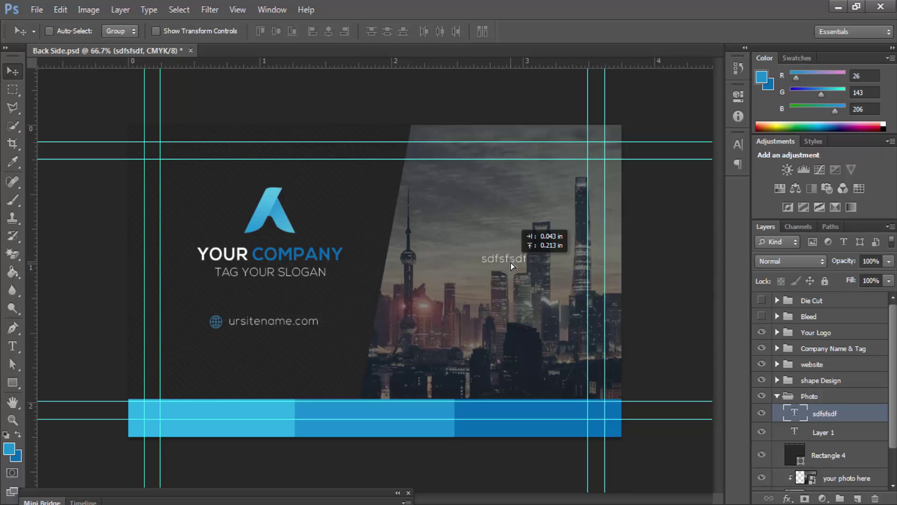
key("ctrl+t")
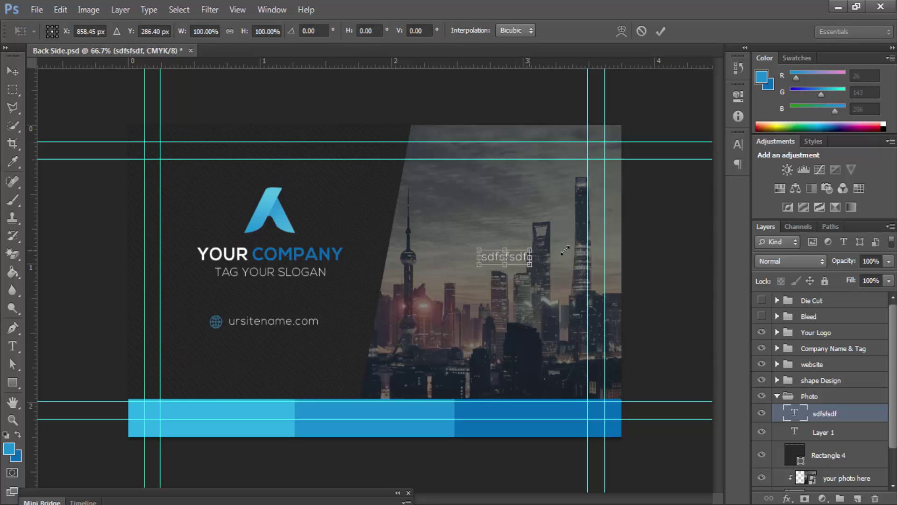
mouse_move(565, 251)
left_mouse_down()
mouse_move(574, 231)
mouse_move(564, 240)
left_mouse_up()
key("Return")
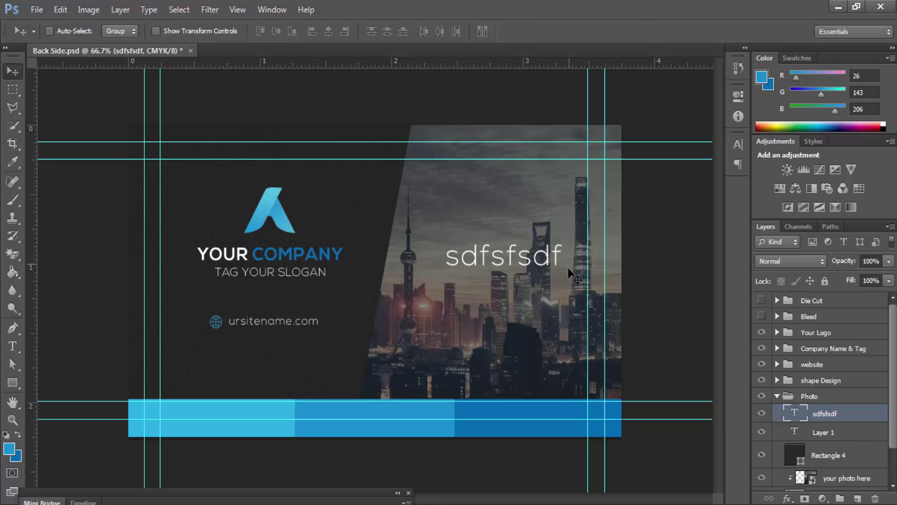
Step: Compare the sample text's readability with the dark overlay hidden and shown, and delete the sample text layer
left_click(762, 457)
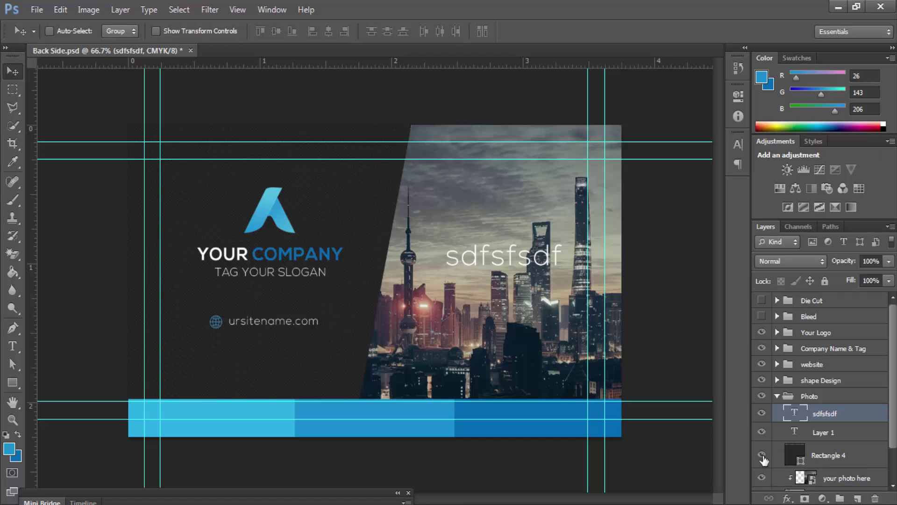
left_click(762, 457)
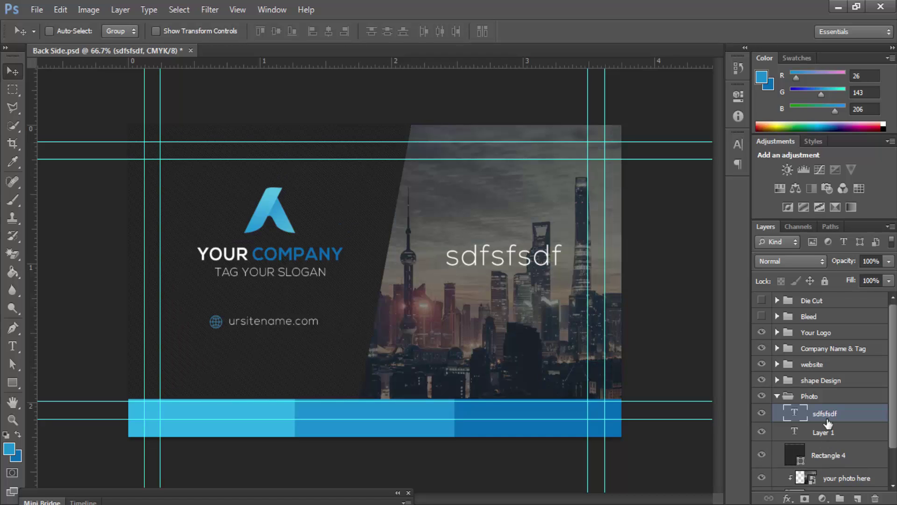
key("Delete")
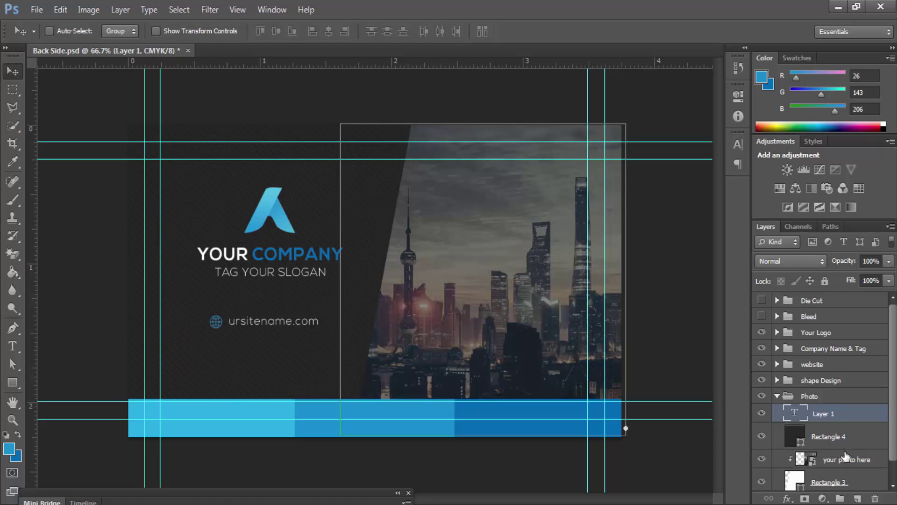
Step: Shift the lower-left anchor of the Rectangle 3 photo mask slightly inward, making the shape about 629 px wide
left_click(846, 456)
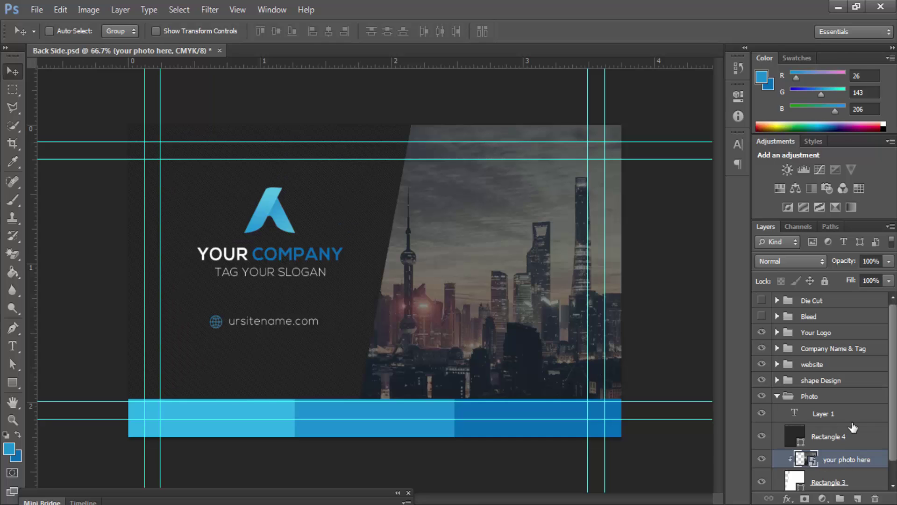
scroll(853, 427, "down", 1)
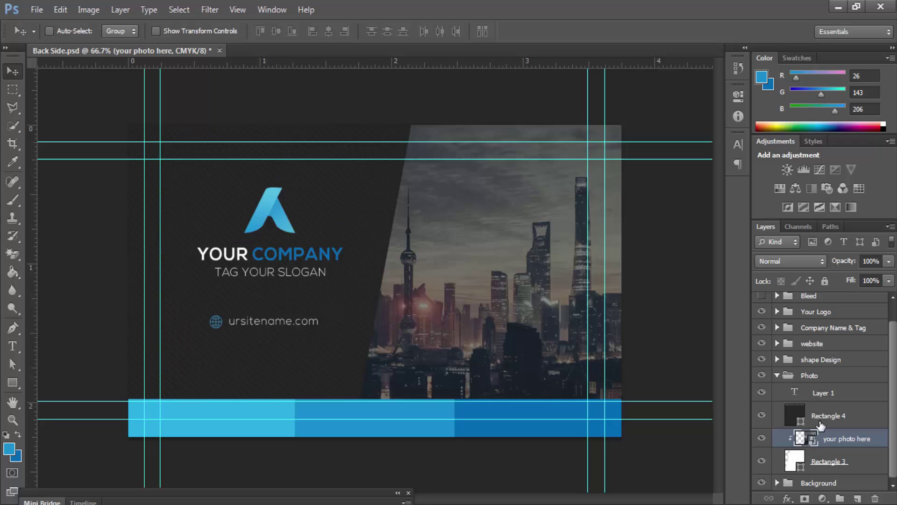
left_click(792, 468)
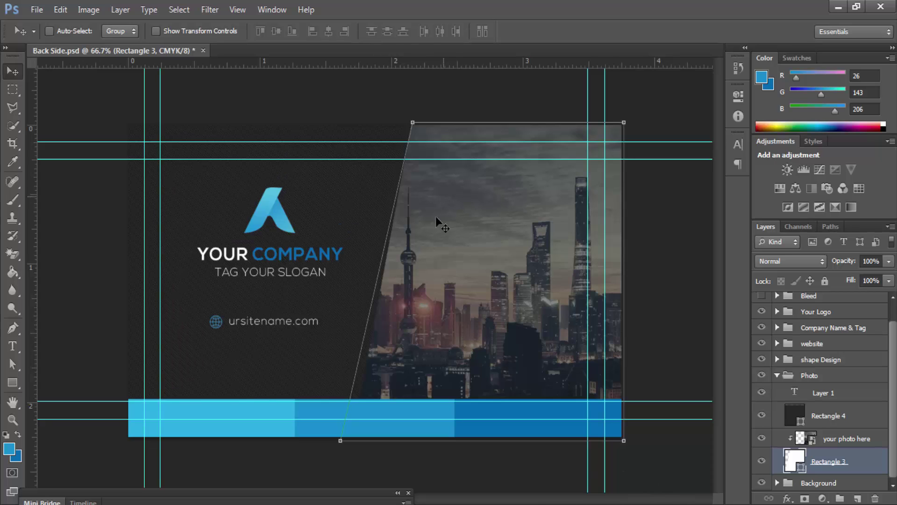
left_click(14, 361)
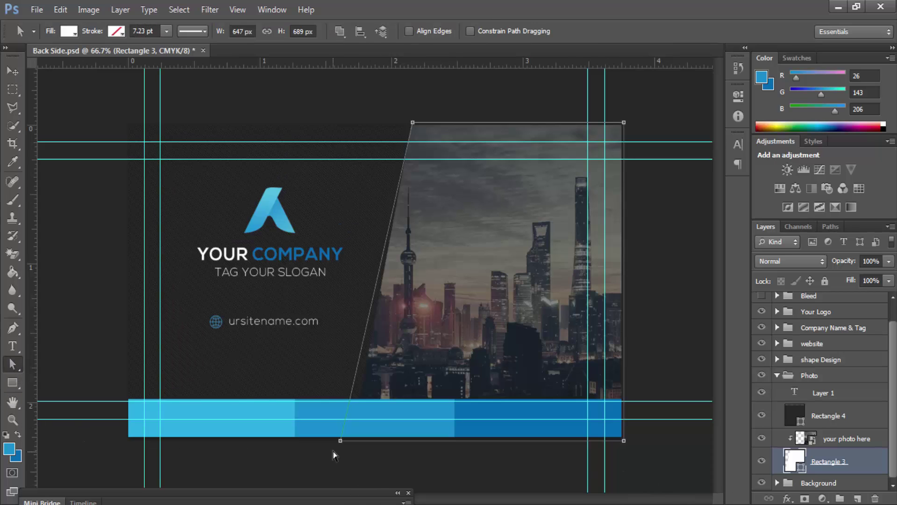
left_click_drag(340, 440, 349, 440)
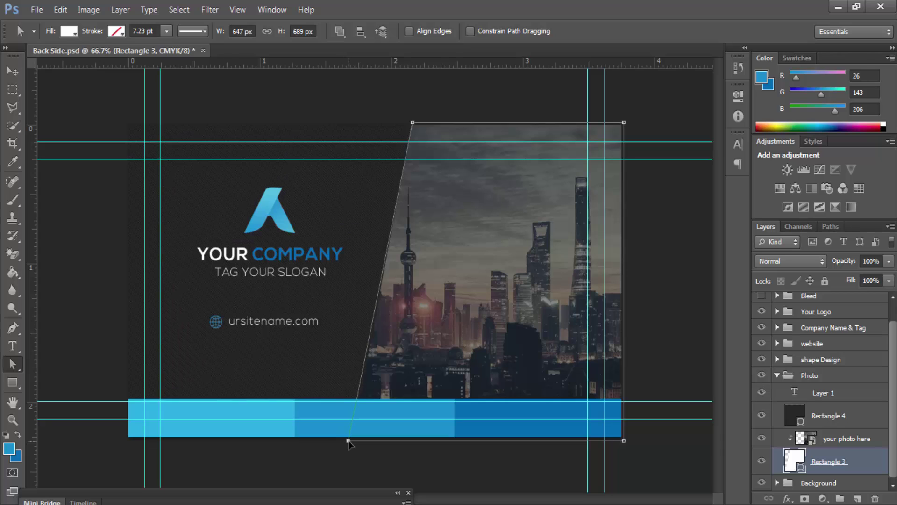
left_click(847, 399)
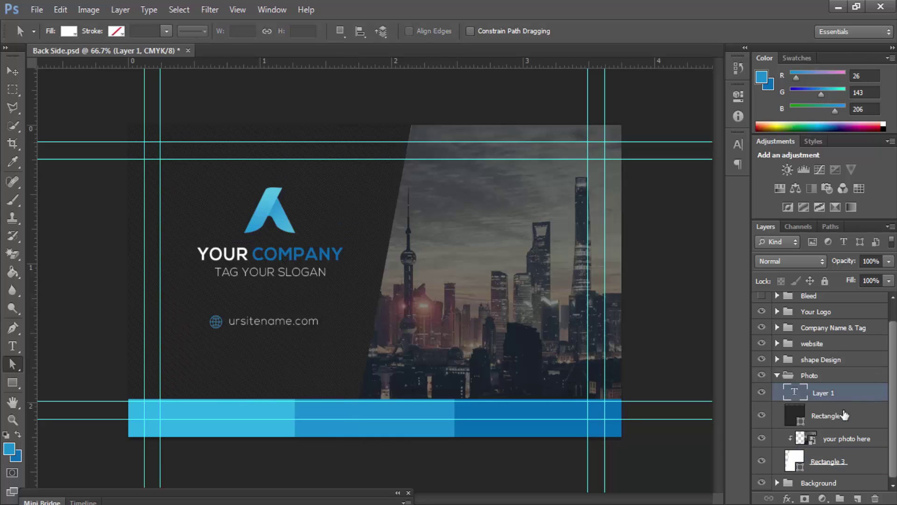
left_click(848, 467)
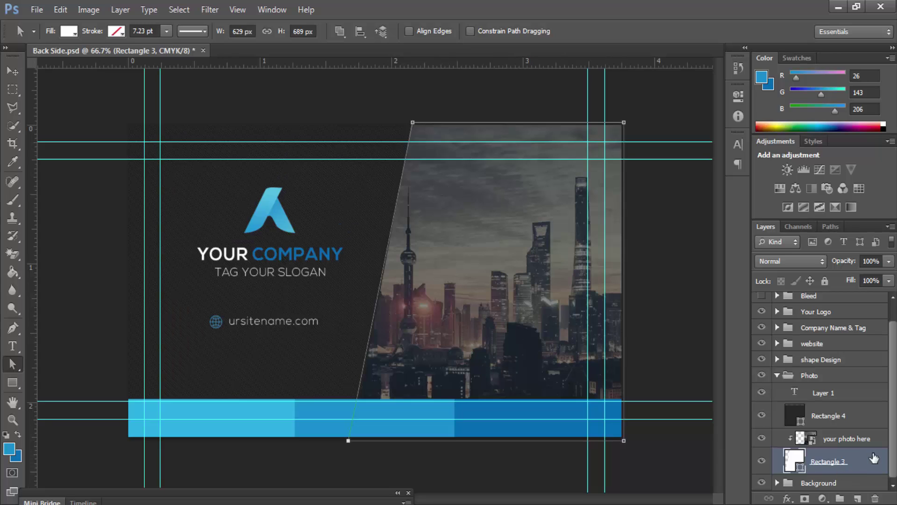
Step: Release and recreate the clipping of "your photo here" to Rectangle 3, and switch the mask shape's visibility off and on
left_click(859, 439)
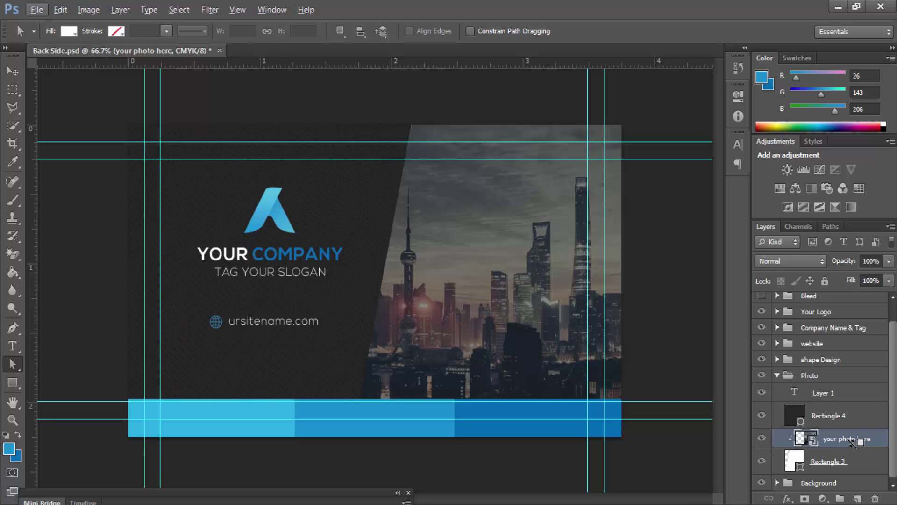
left_click(851, 441, "alt")
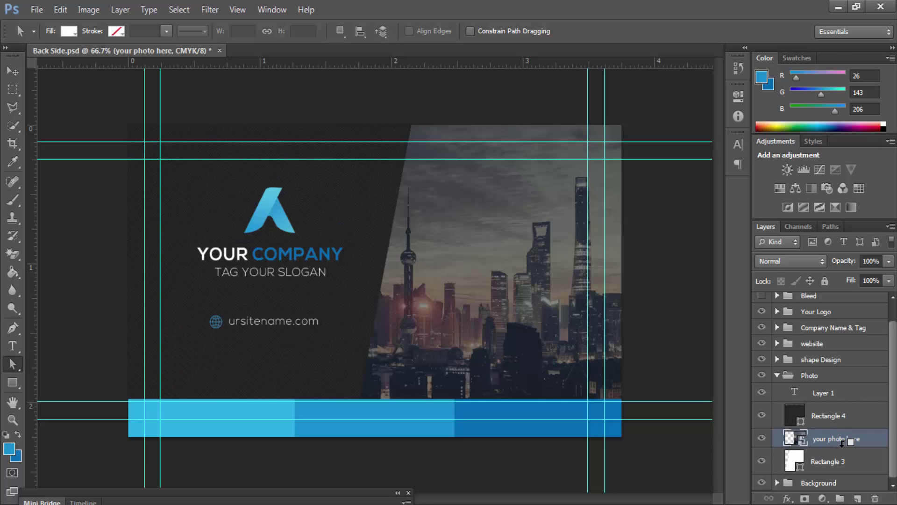
left_click(845, 441, "alt")
left_click(761, 463)
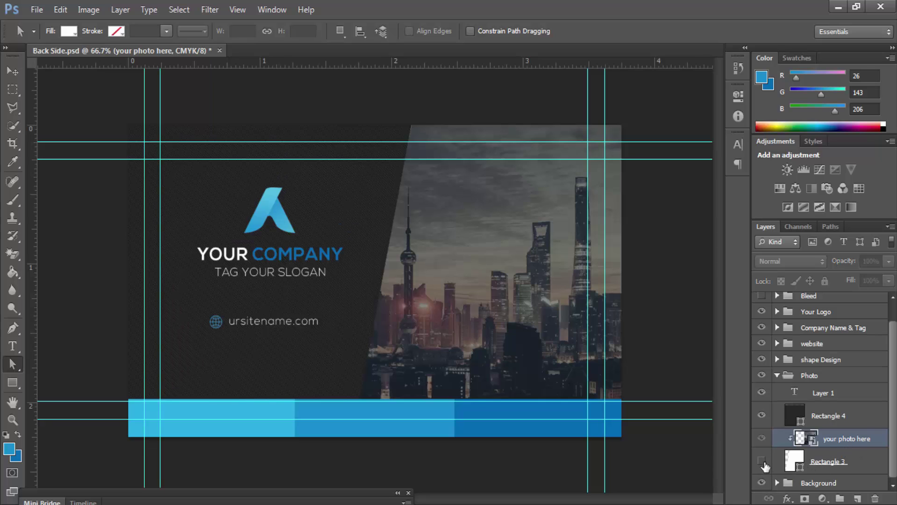
left_click(761, 463)
Step: Delete the empty text layer above the dark overlay rectangle and collapse the Photo group
left_click(841, 420)
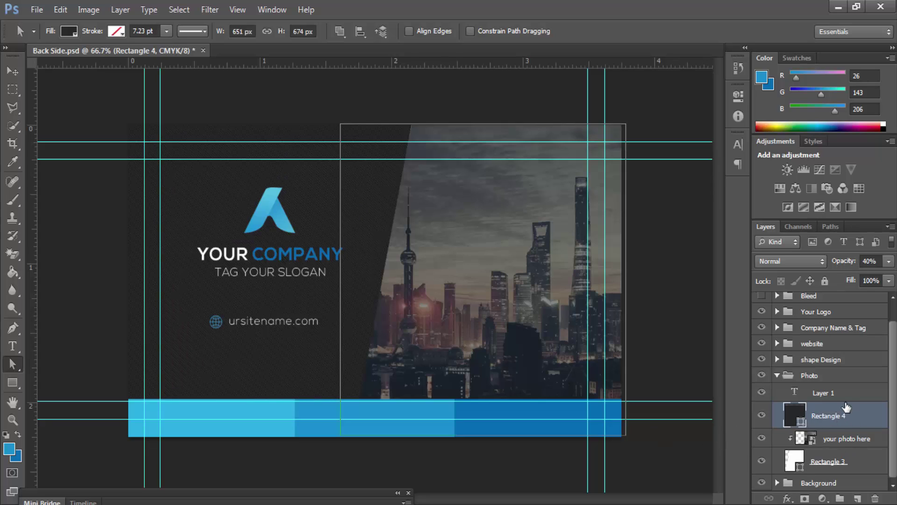
left_click(841, 393)
key("Delete")
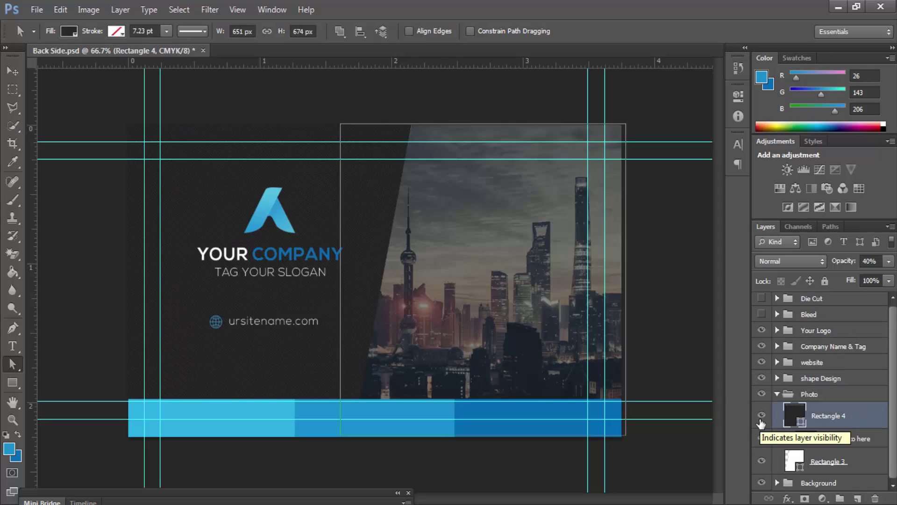
left_click(781, 394)
left_click(778, 394)
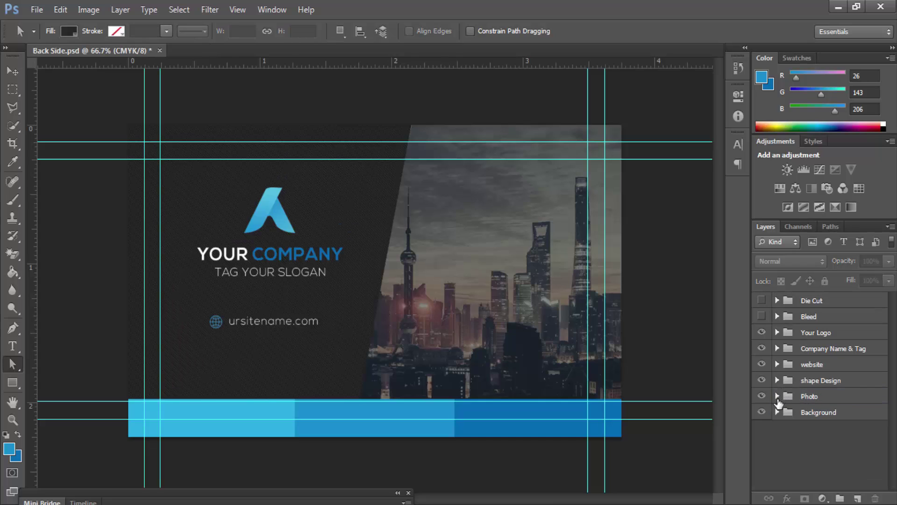
left_click(777, 396)
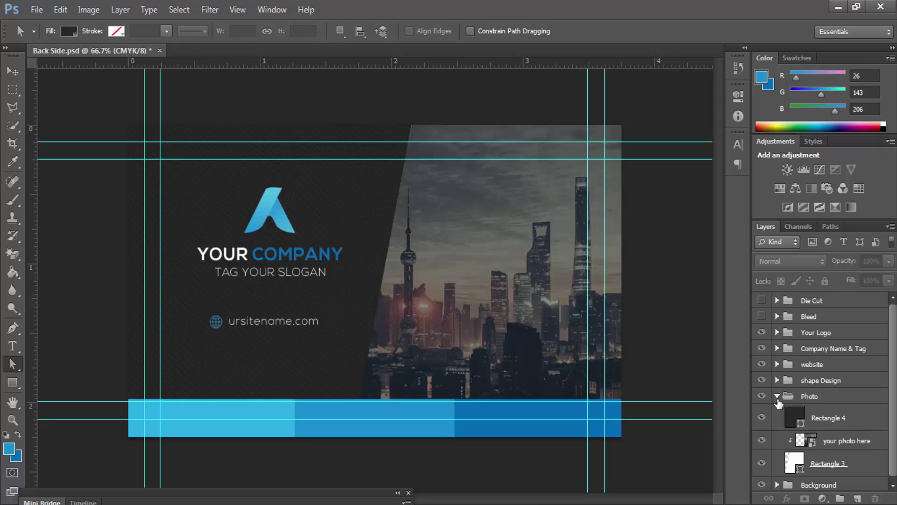
left_click(777, 396)
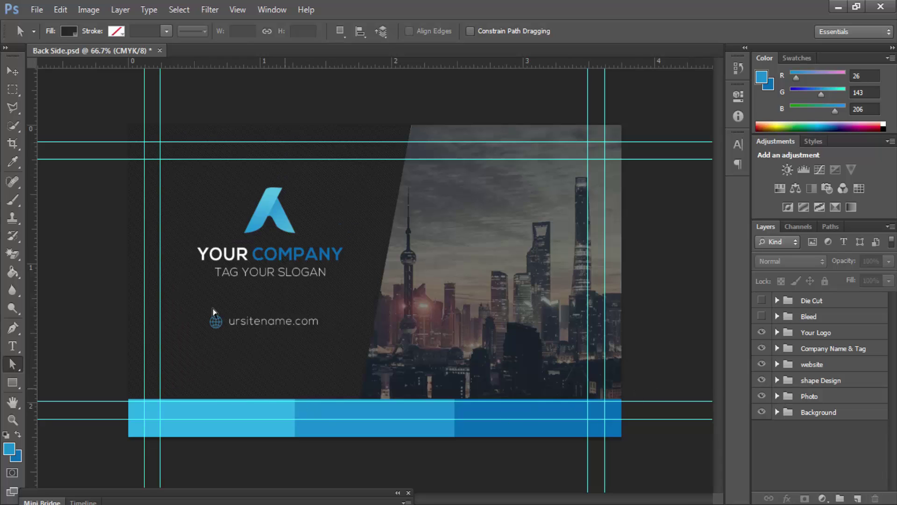
Step: Open the mockup file Rmoukup.psd and return to the Back Side.psd document with the marquee tool active
left_click(13, 71)
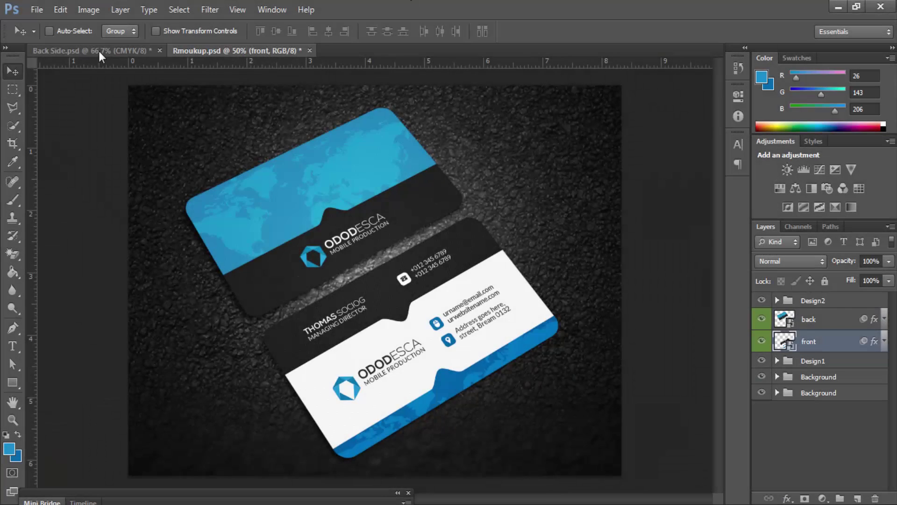
left_click(104, 52)
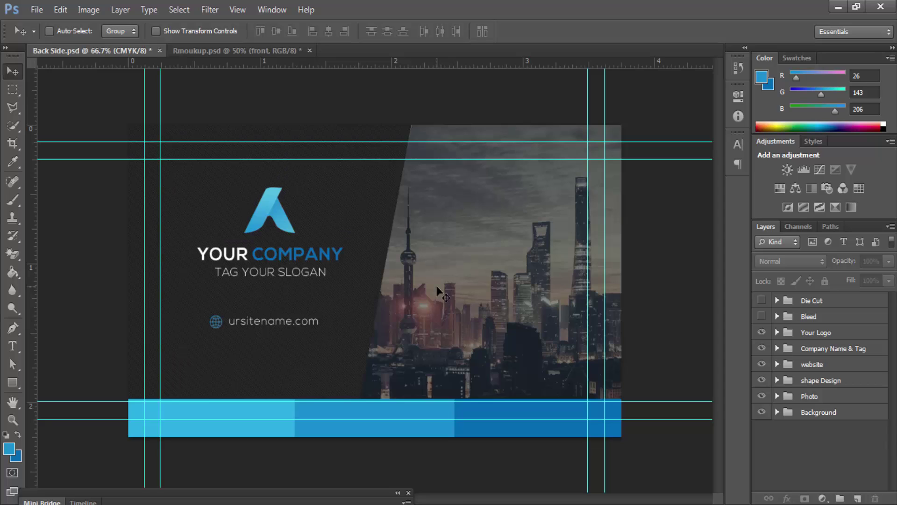
key("m")
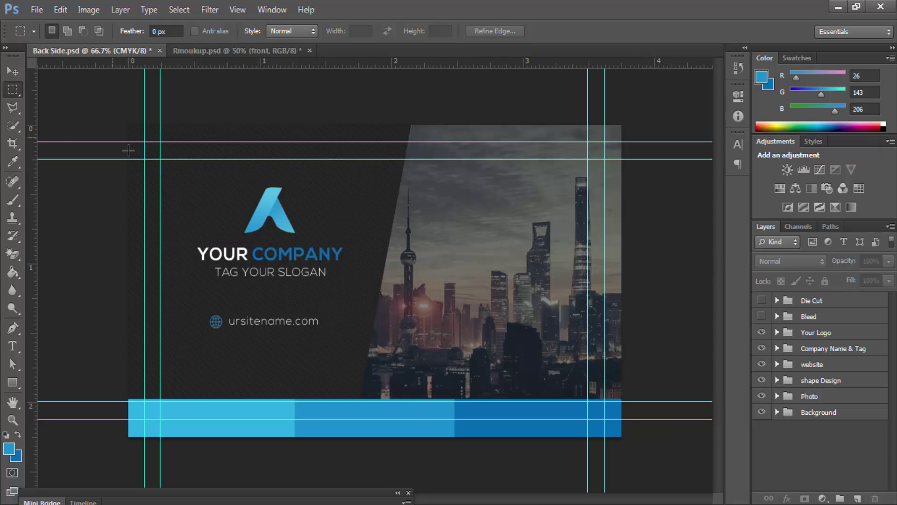
Step: Show and hide the Bleed and Die Cut groups in turn to check the card's trim area
left_click(762, 316)
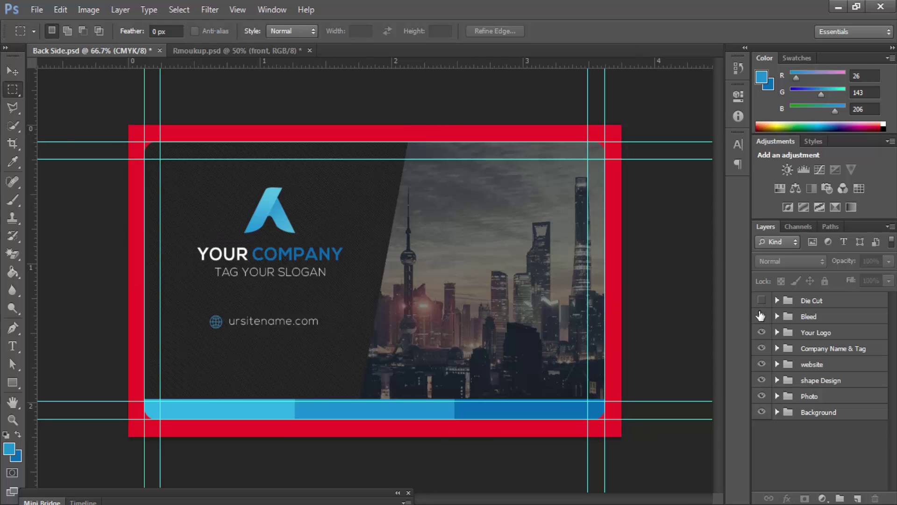
left_click(761, 316)
left_click(762, 301)
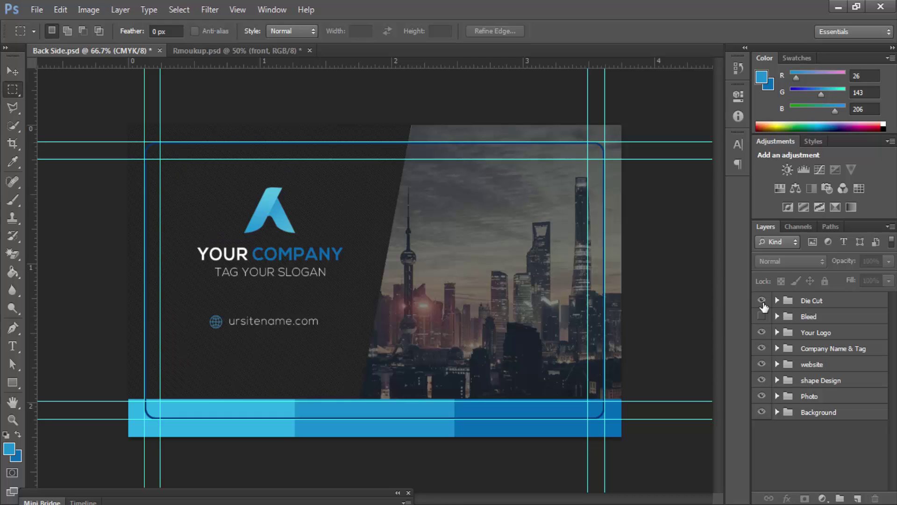
left_click(762, 301)
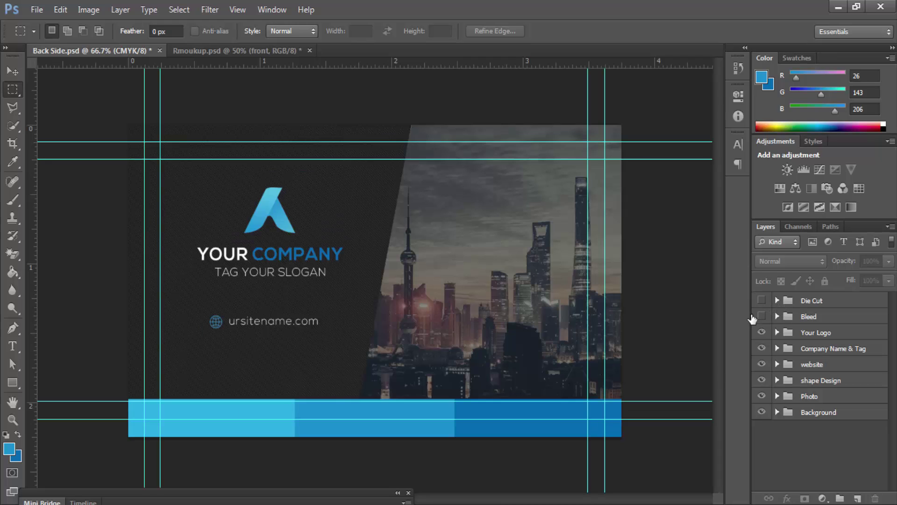
Step: Toggle the visibility of the Die Cut and Bleed groups to compare the cut line with the bleed area
left_click(762, 300)
left_click(763, 317)
left_click(762, 302)
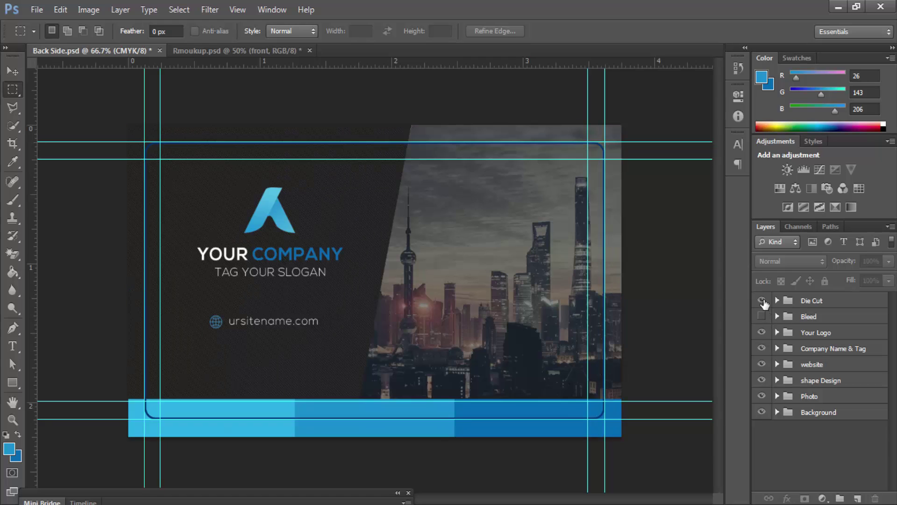
left_click(762, 302)
left_click(762, 316)
left_click(762, 316)
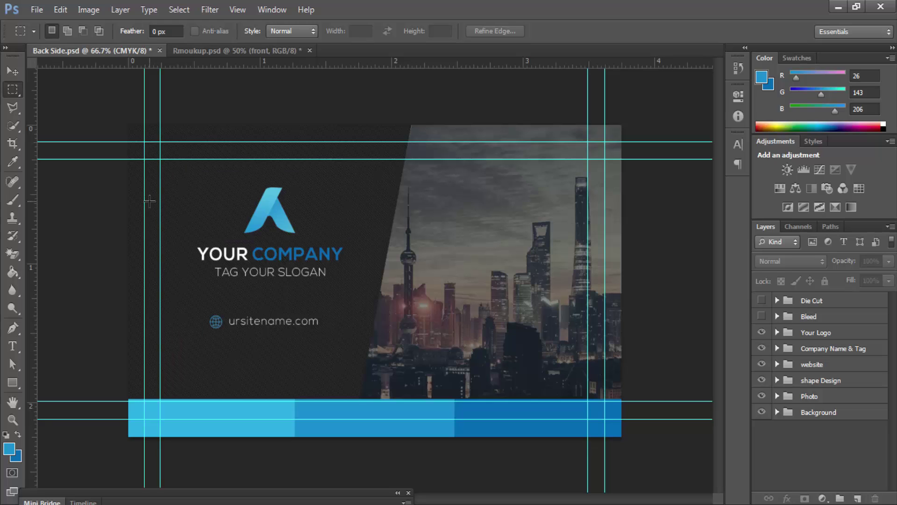
Step: Select the back side's trim area along the outermost guides with the Rectangular Marquee tool and copy the merged artwork
right_click(16, 88)
left_click(15, 88)
left_click_drag(144, 142, 608, 413)
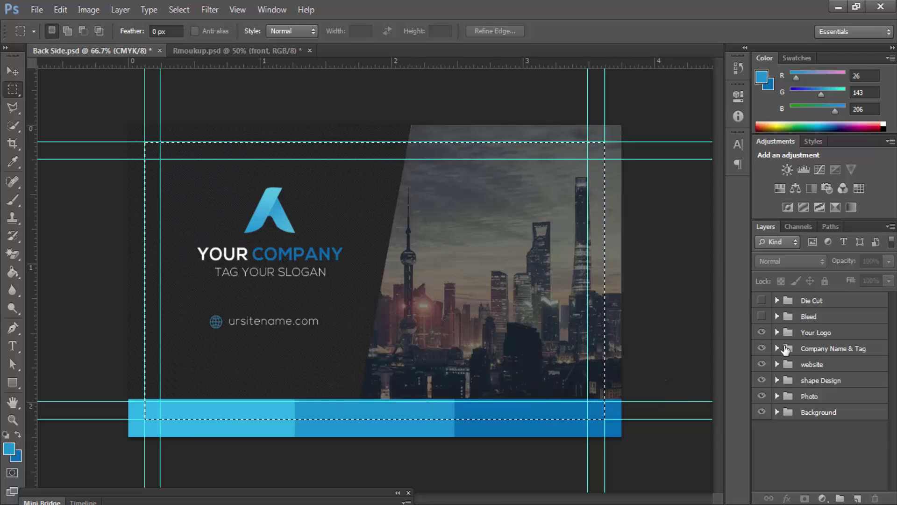
left_click(762, 316)
left_click(762, 316)
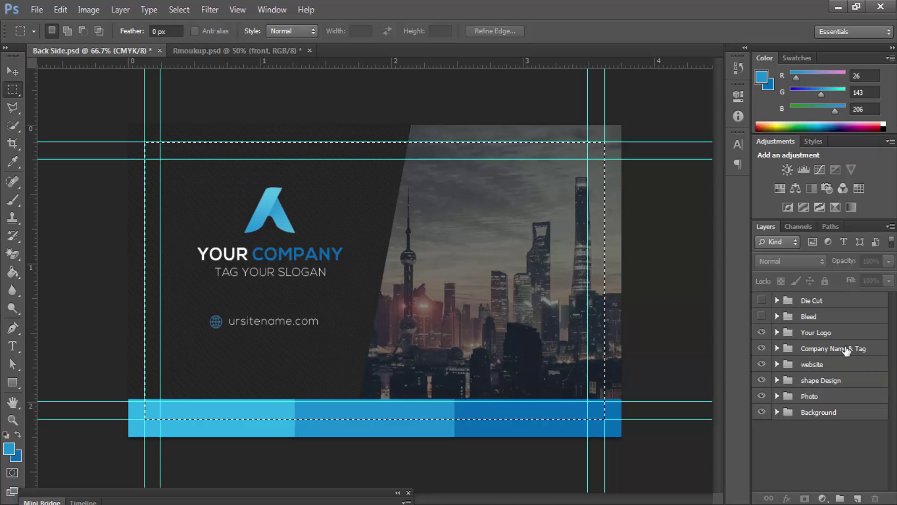
Step: Paste the artwork into the "back" smart object of Rmoukup.psd, clip it to Layer 76, then save and close the smart object
left_click(246, 50)
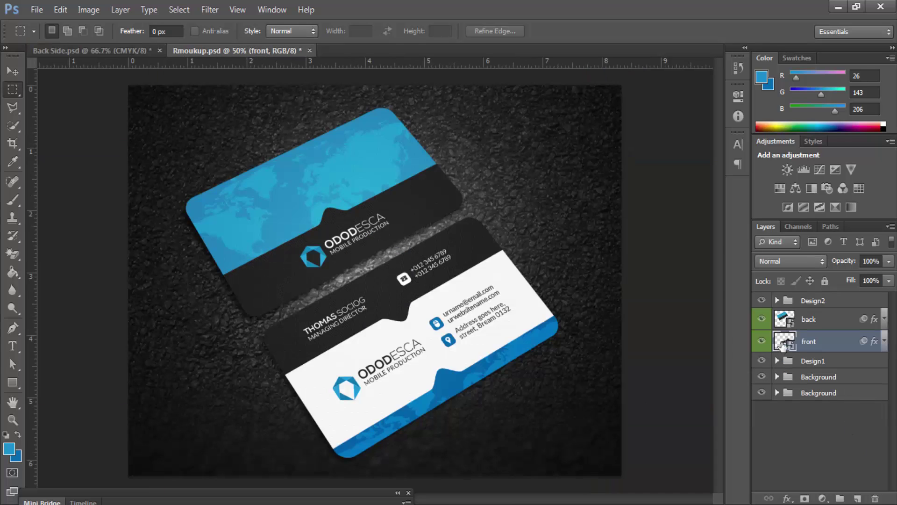
left_click(793, 321)
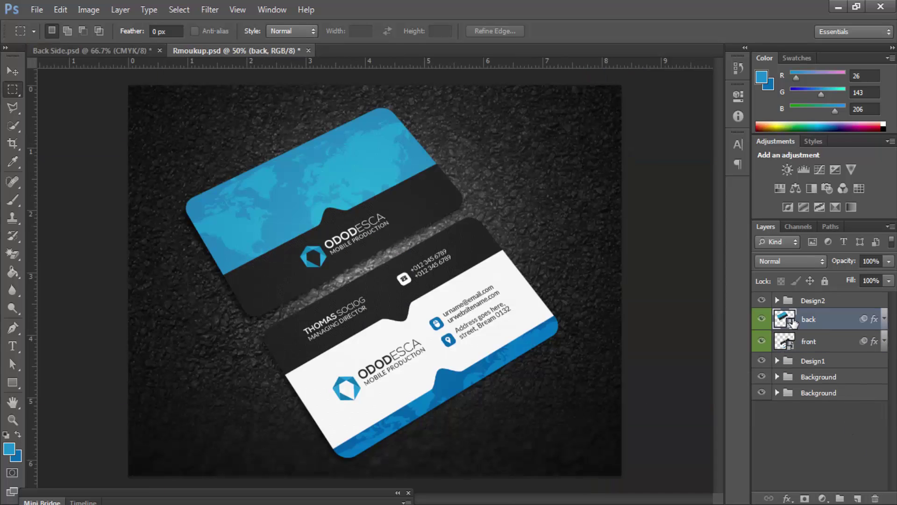
double_click(785, 319)
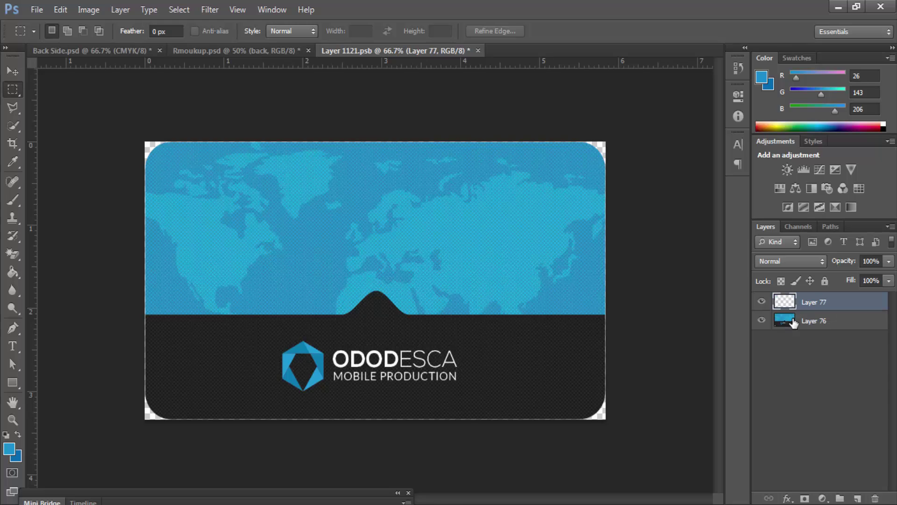
left_click(836, 310, "alt")
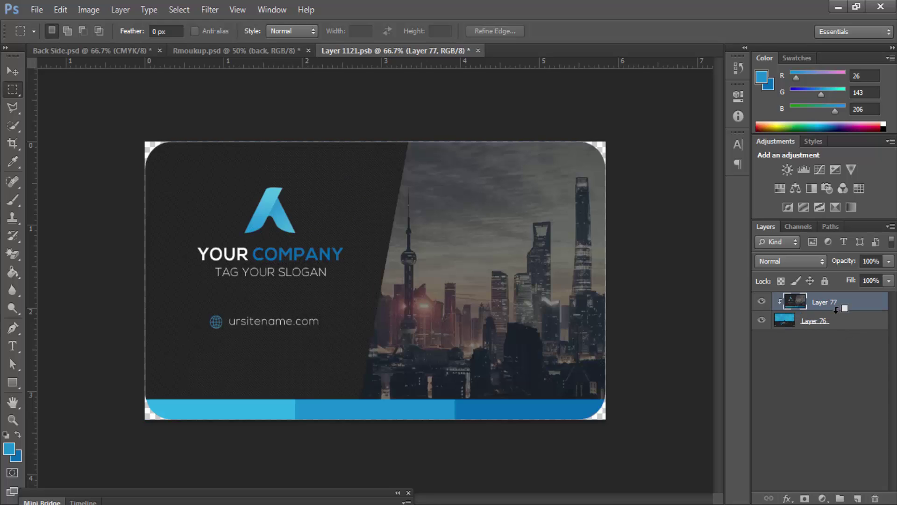
key("ctrl+s")
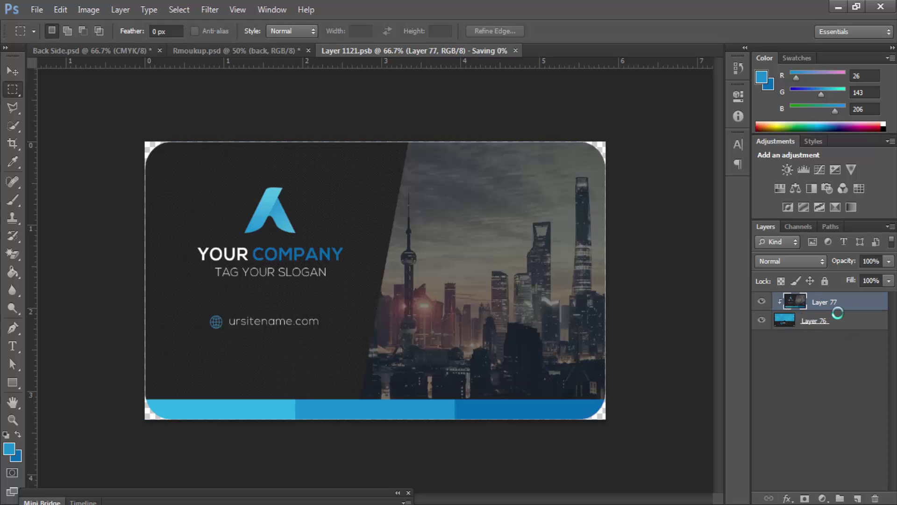
key("ctrl+w")
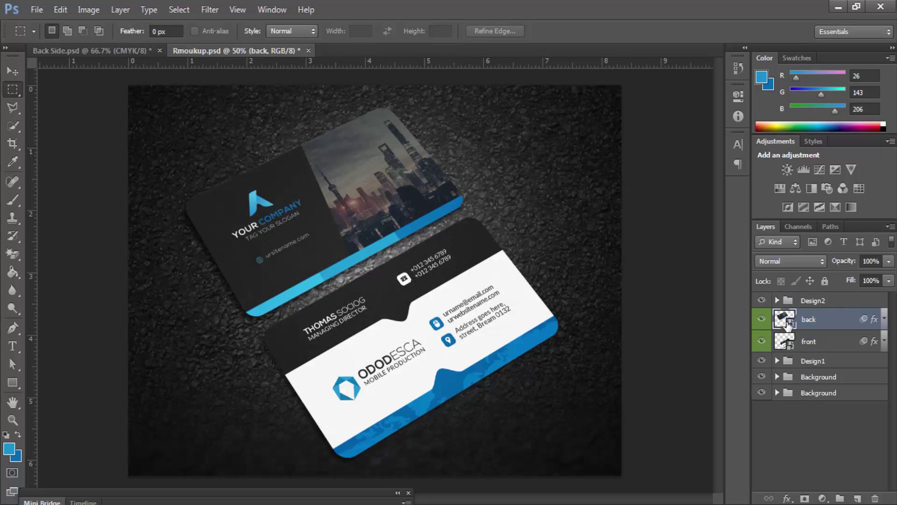
Step: Enlarge Layer 76 in the "back" smart object to about 100.8% and save and close the smart object
double_click(785, 323)
key("ctrl+t")
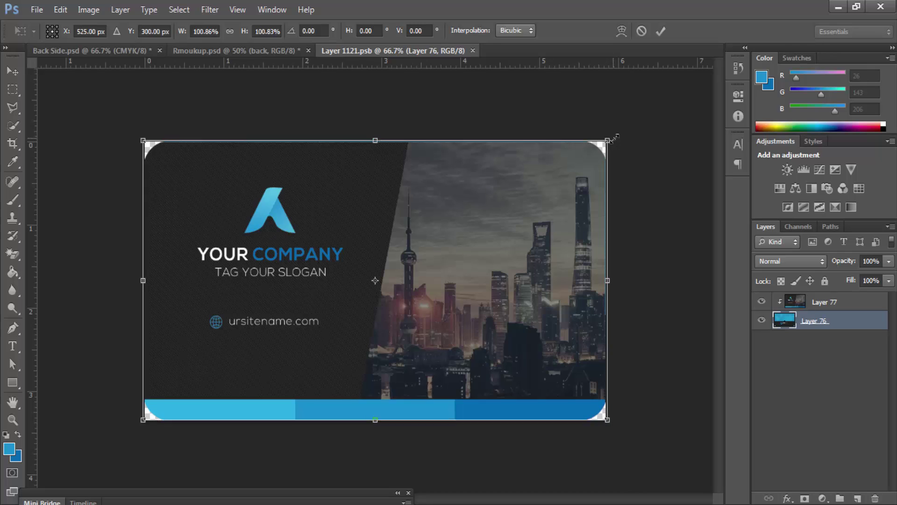
key("Return")
key("m")
key("ctrl+s")
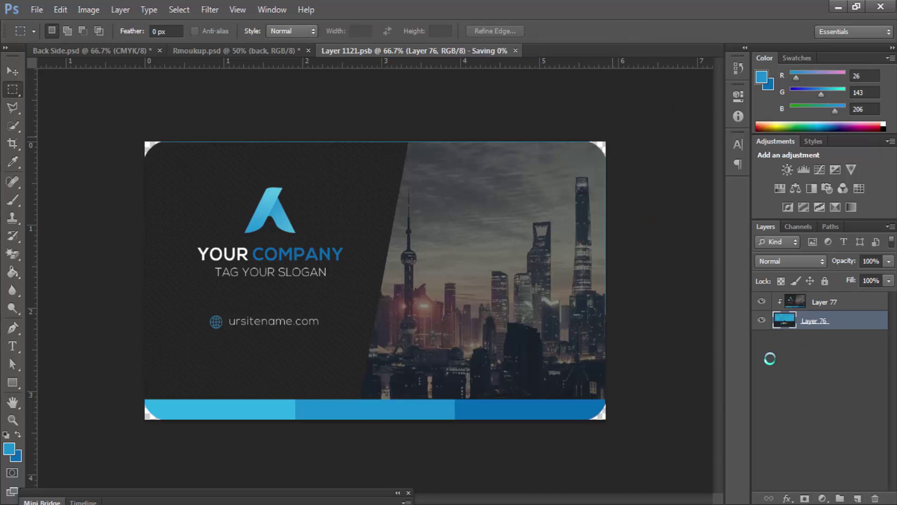
key("ctrl+w")
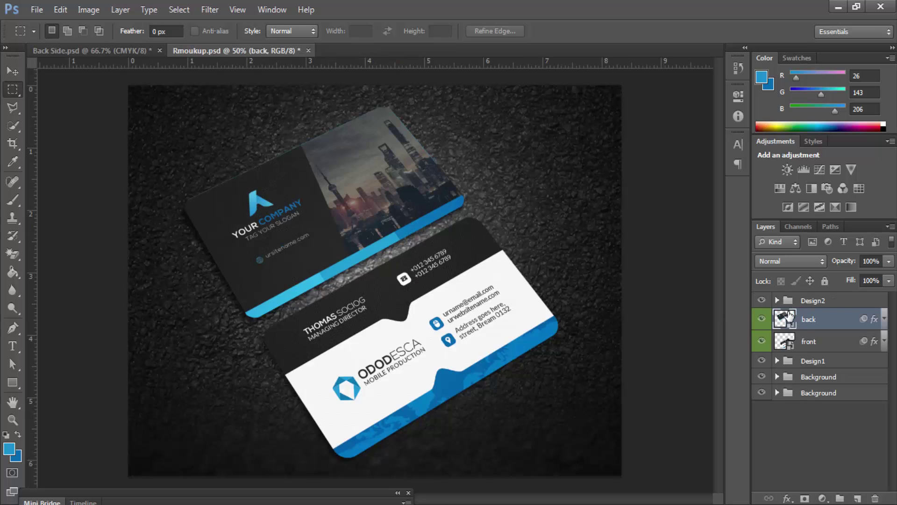
Step: Scale the clipped Layer 77 in the "back" smart object up slightly from its centre, then save and close the smart object
double_click(786, 319)
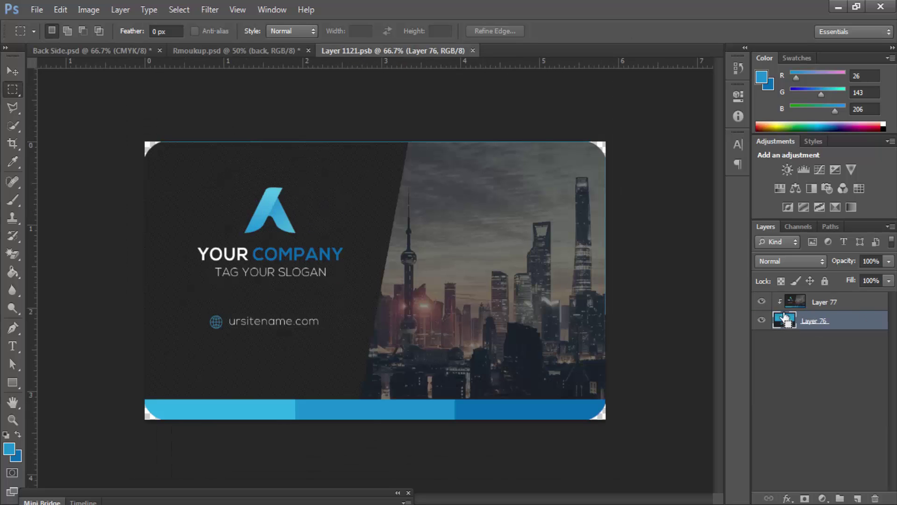
key("ctrl+t")
key("Escape")
left_click(822, 301)
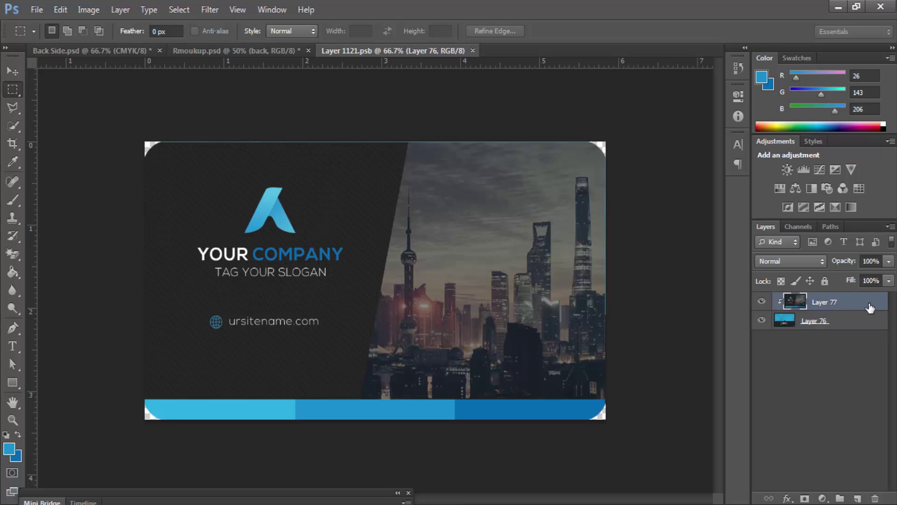
key("ctrl+t")
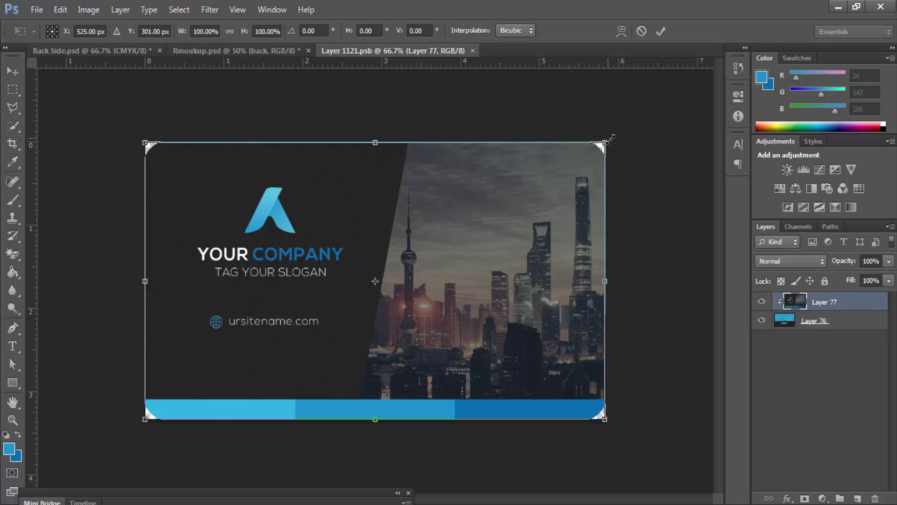
left_click_drag(609, 140, 614, 139)
key("Return")
key("ctrl+s")
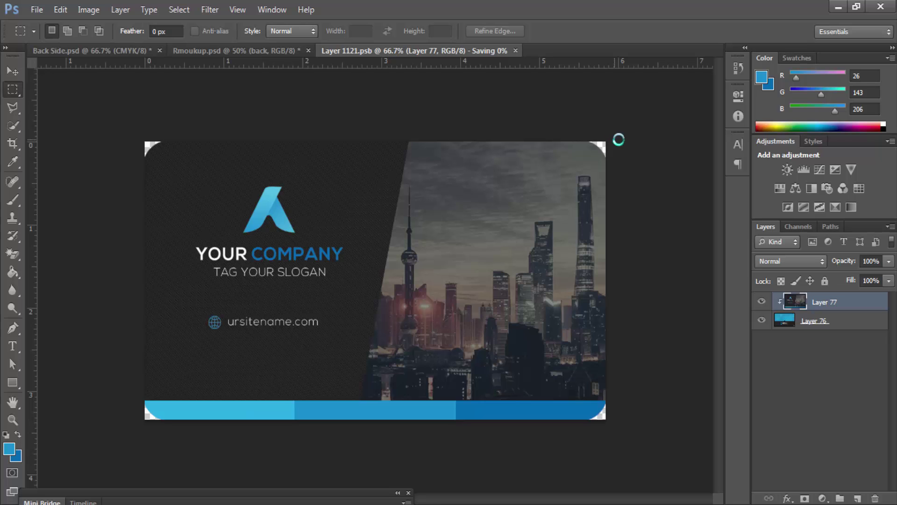
key("ctrl+w")
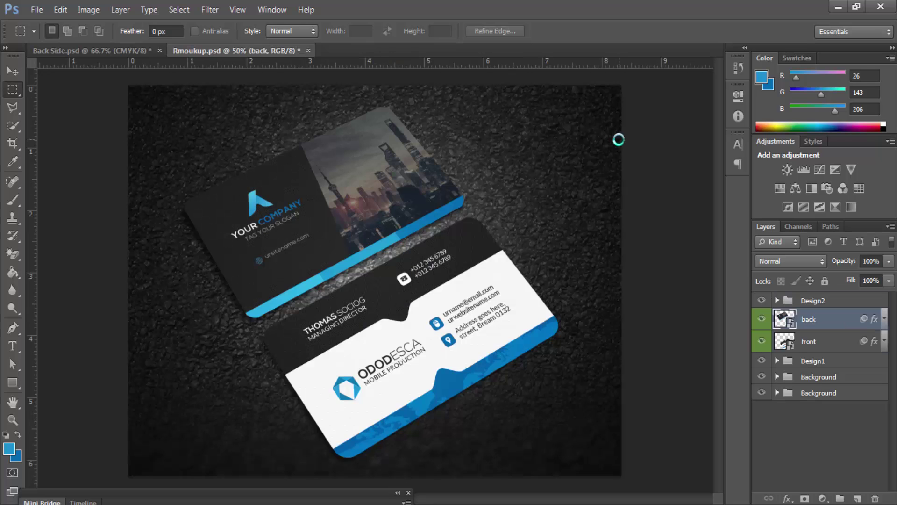
Step: Open Front Blue.psd from the desktop, select its trim area along the outermost guides and copy the merged artwork
left_click(101, 49)
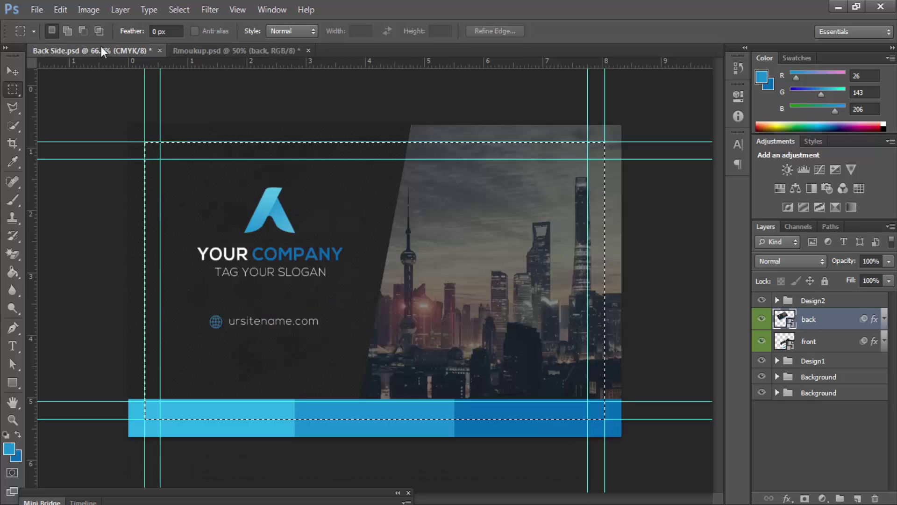
left_click(882, 5)
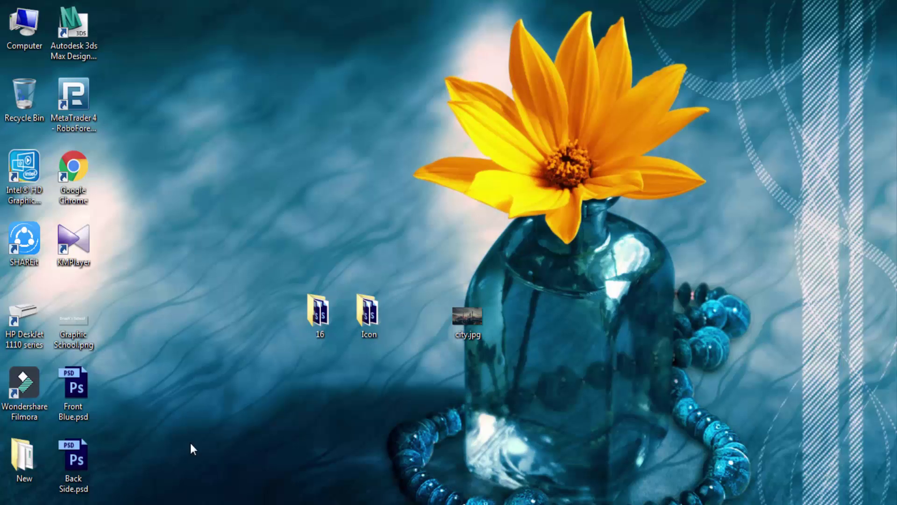
left_click(178, 503)
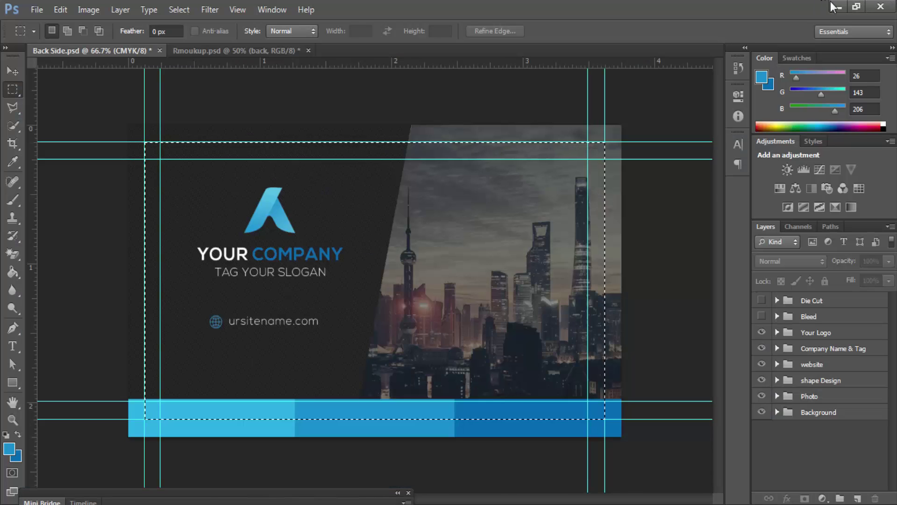
left_click(834, 4)
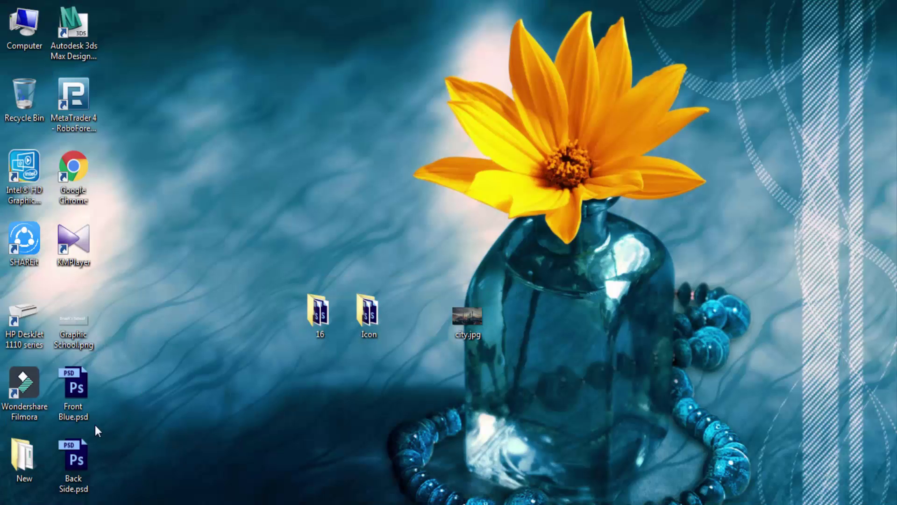
left_click(74, 395)
double_click(74, 402)
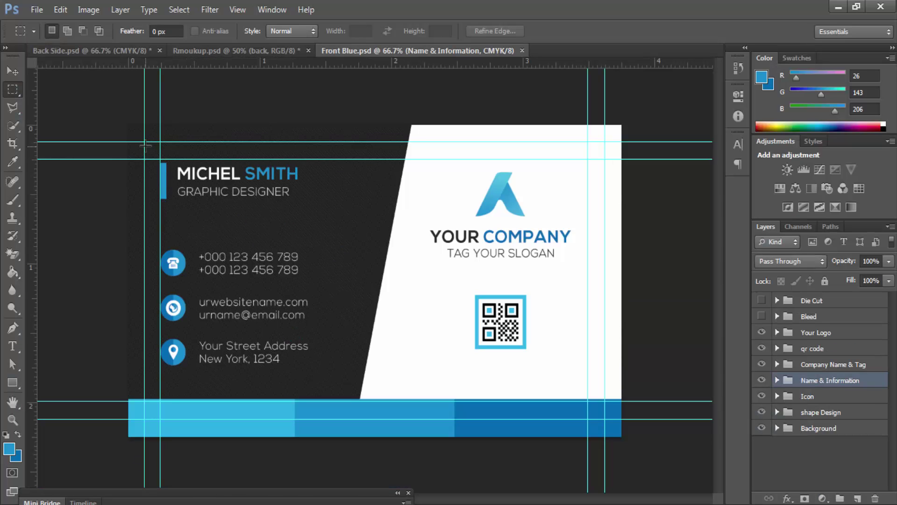
left_click_drag(144, 141, 604, 419)
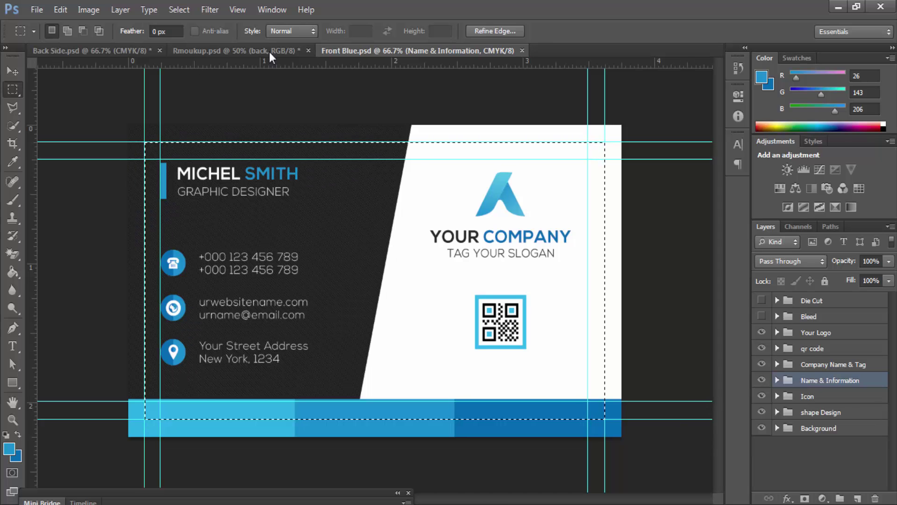
Step: Paste the front artwork into the "front" smart object of Rmoukup.psd and clip it to Layer 69
left_click(208, 51)
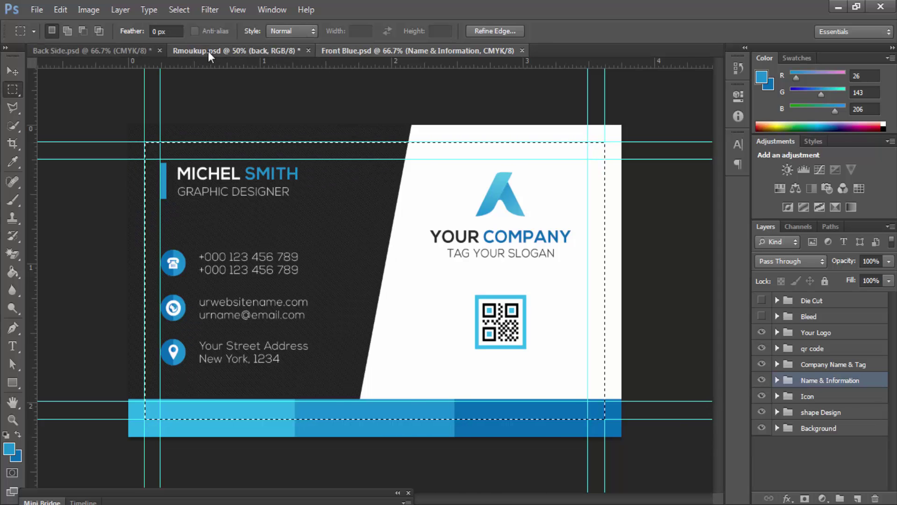
double_click(788, 343)
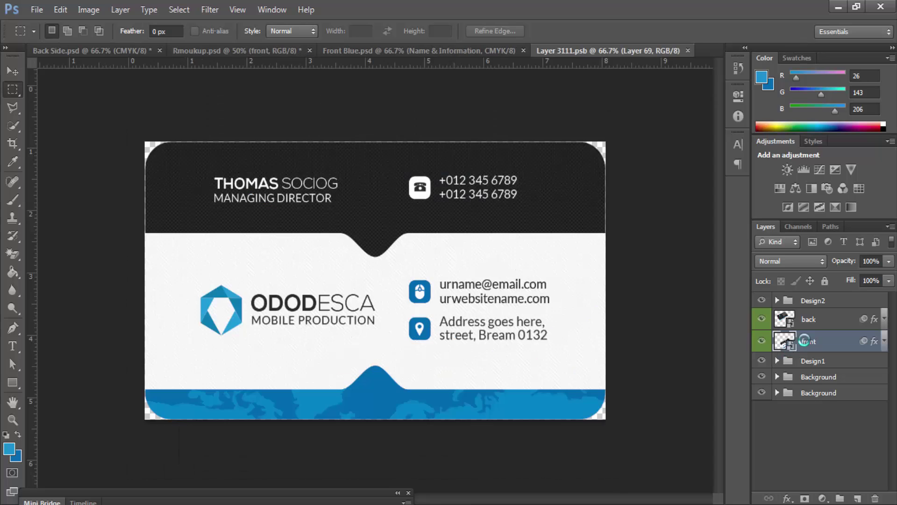
key("ctrl+v")
left_click(836, 311, "alt")
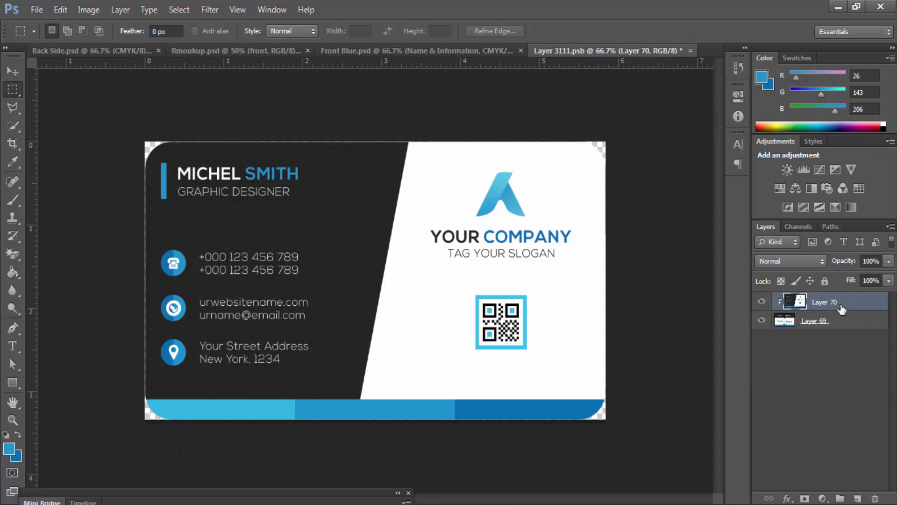
Step: Enlarge the pasted front artwork to about 101% from its centre, then save and close the smart object
key("ctrl+t")
left_click_drag(607, 141, 609, 139)
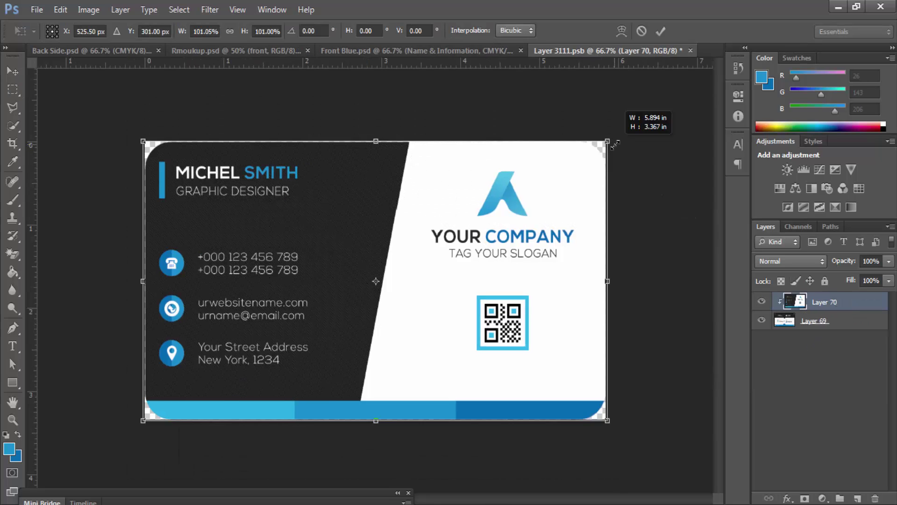
key("Return")
key("ctrl+s")
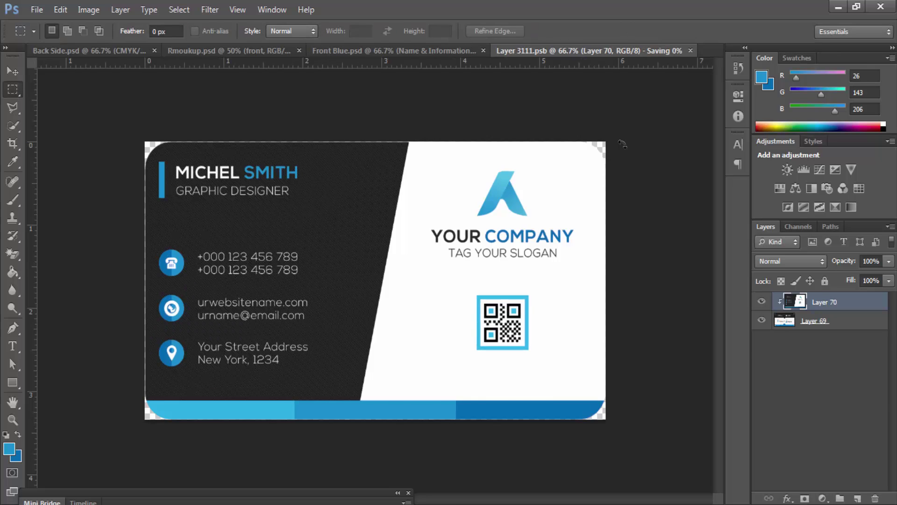
key("ctrl+w")
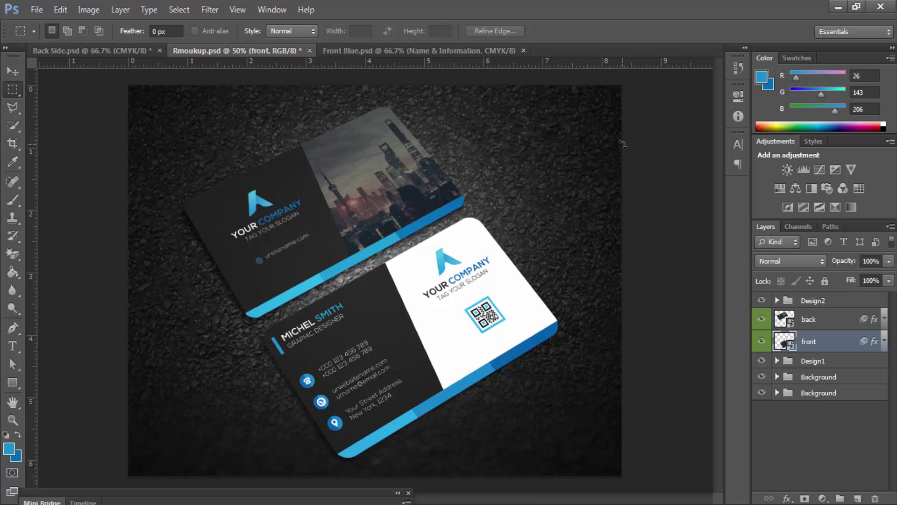
Step: Save a copy of the finished mockup to the Desktop in JPEG format with the name "business car"
key("ctrl+shift+s")
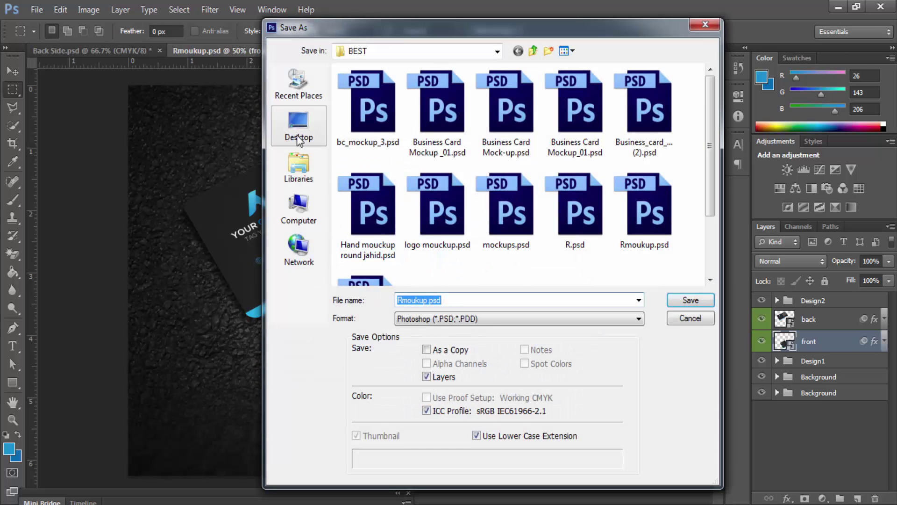
left_click(529, 320)
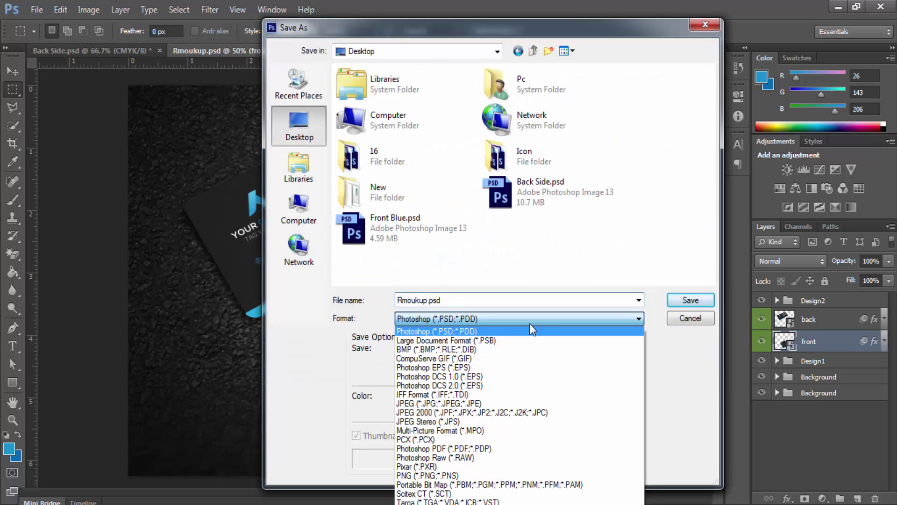
left_click(669, 335)
left_click(483, 318)
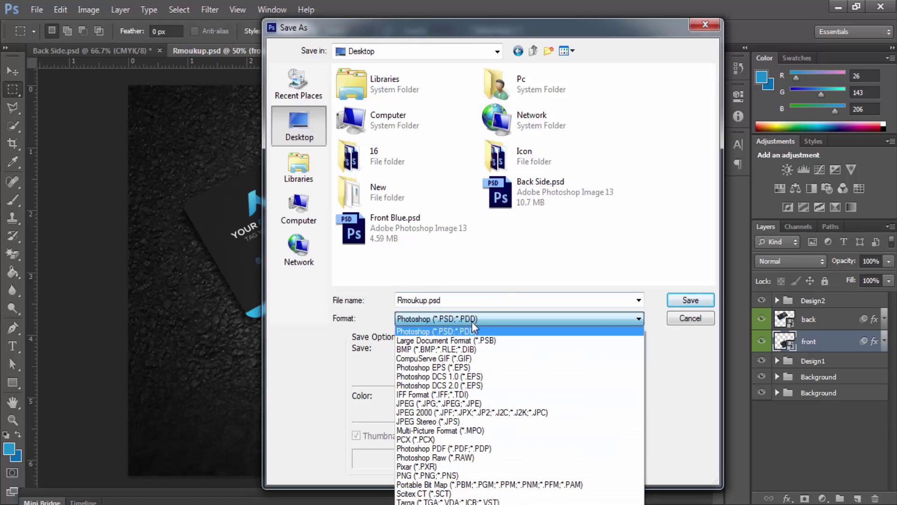
left_click(425, 403)
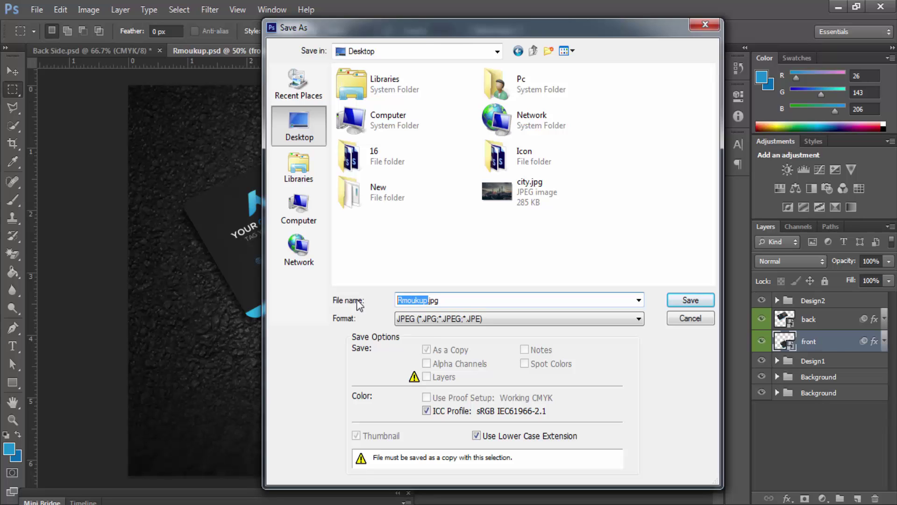
type("business car")
key("Return")
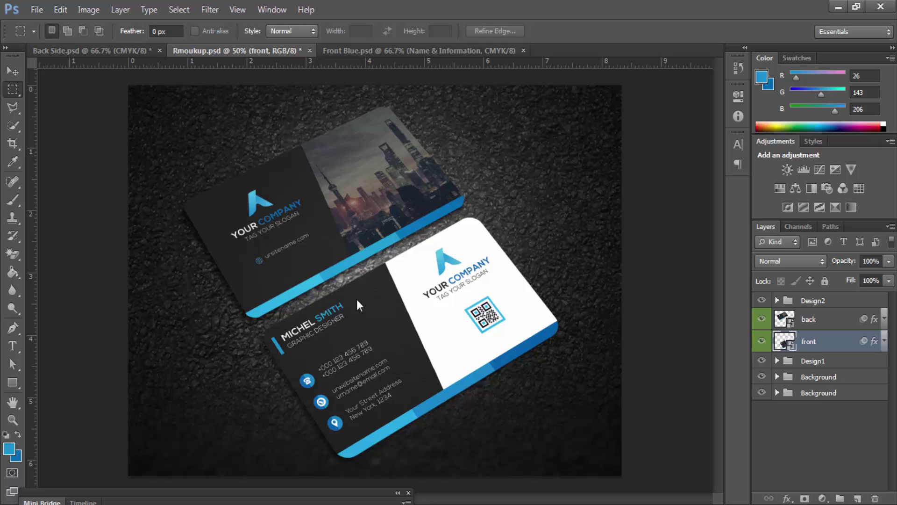
Step: Confirm the mockup's JPEG export and open business card.jpg from the desktop in Windows Photo Viewer
key("Return")
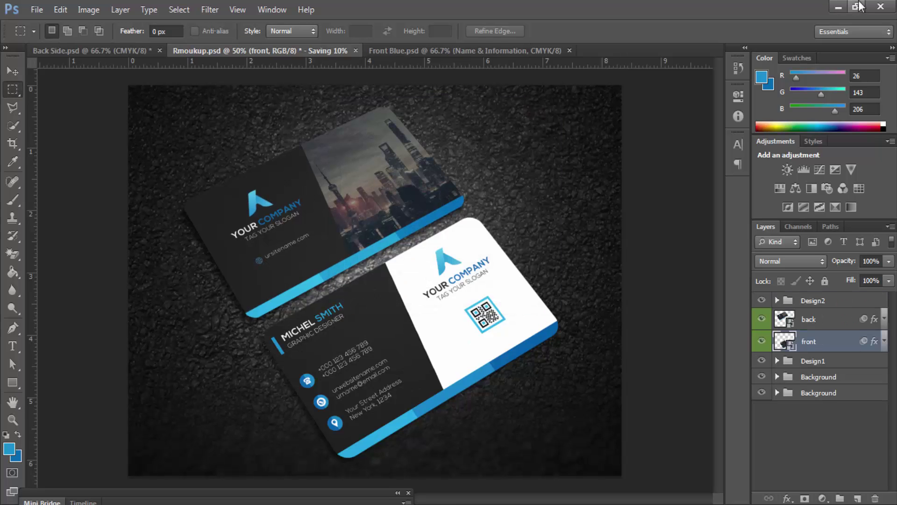
left_click(837, 6)
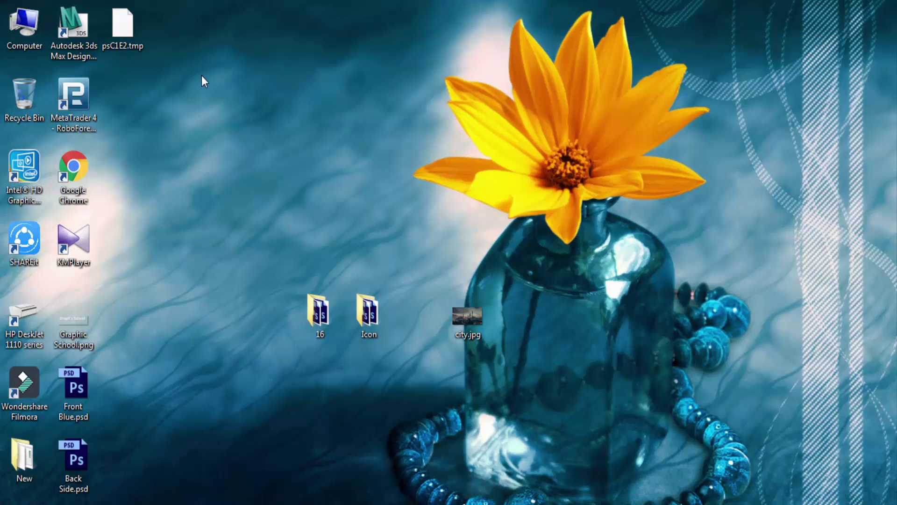
double_click(123, 24)
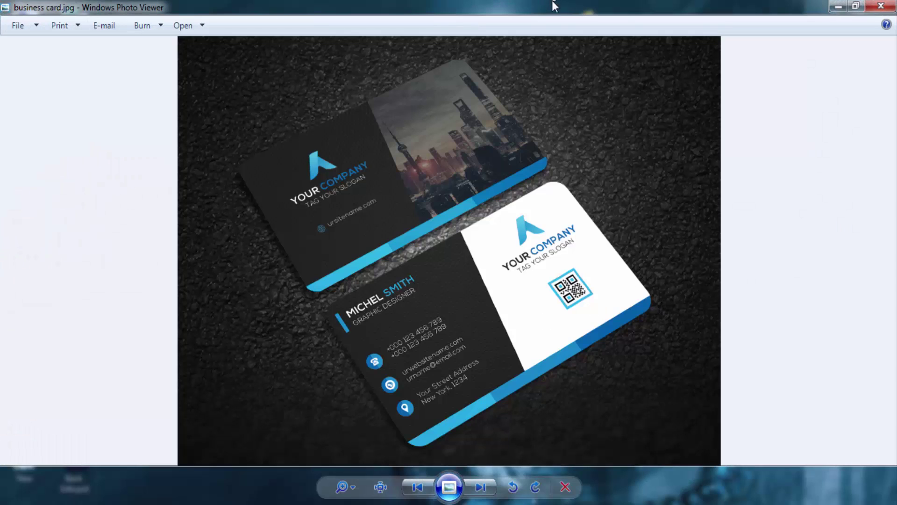
left_click_drag(554, 6, 467, 1)
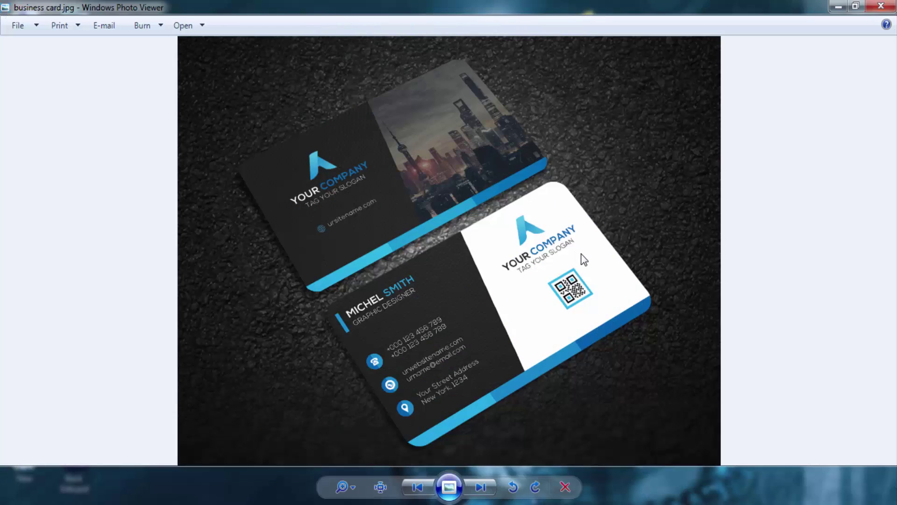
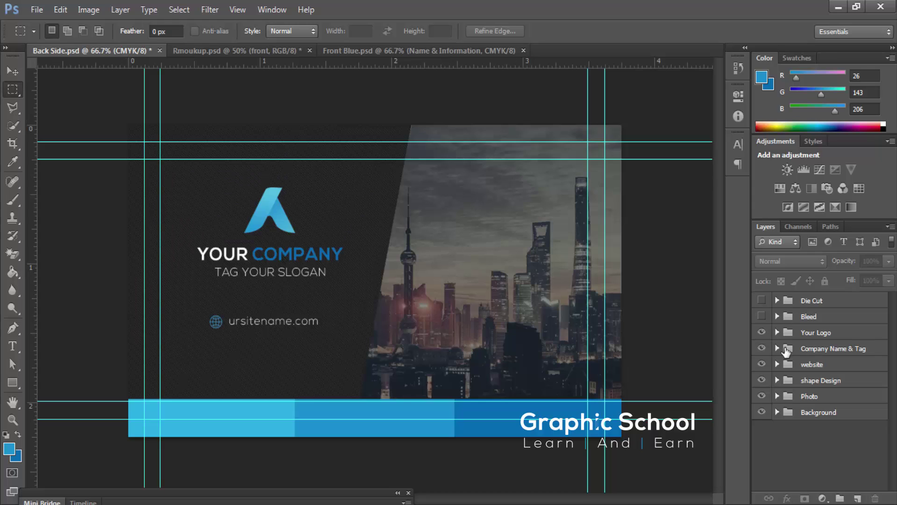
Step: Delete the city layer inside the "your photo here" smart object of Back Side.psd's Photo group, save and close it, and collapse the group
left_click(774, 397)
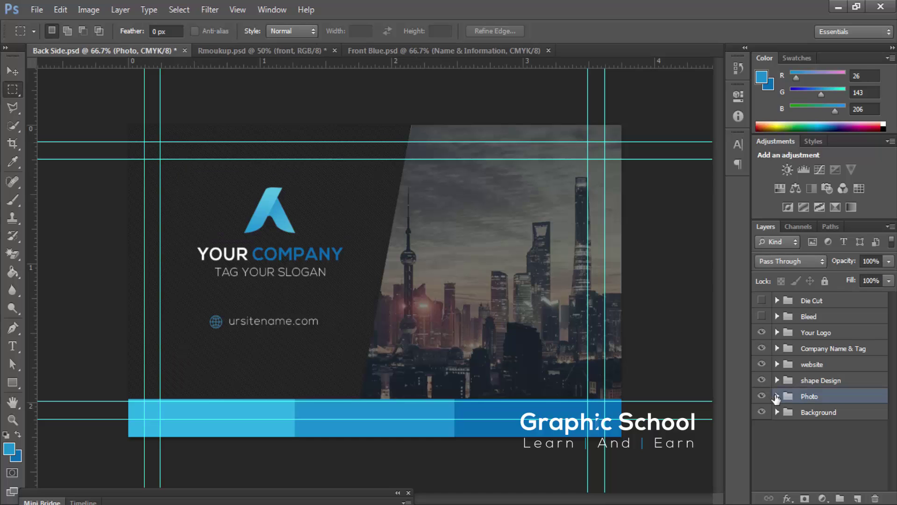
left_click(776, 396)
double_click(806, 440)
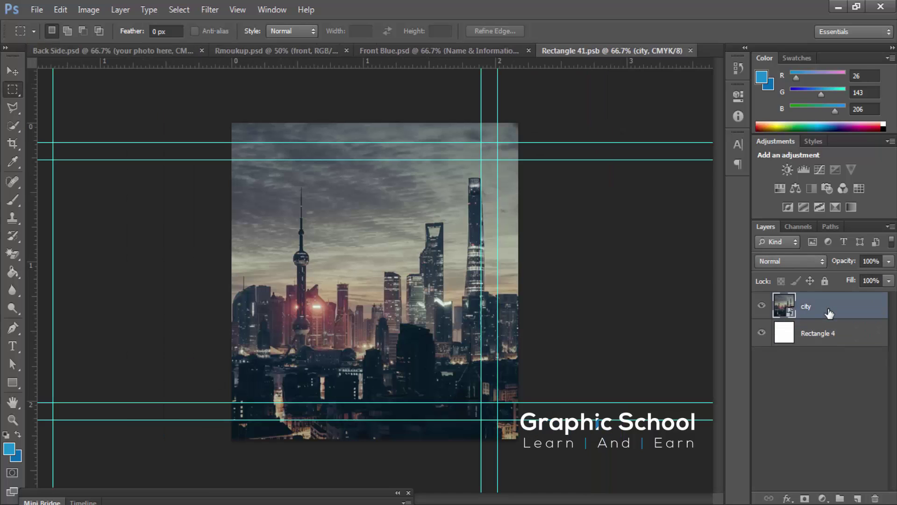
key("Delete")
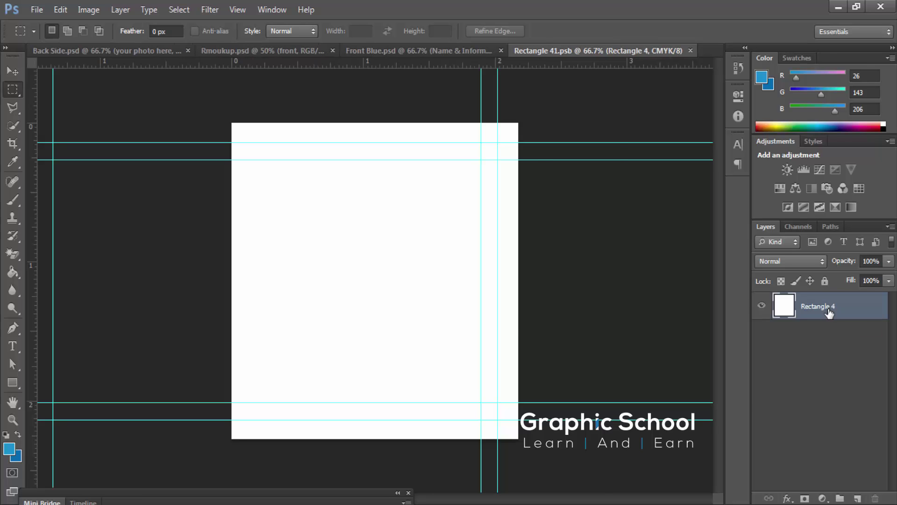
key("ctrl+w")
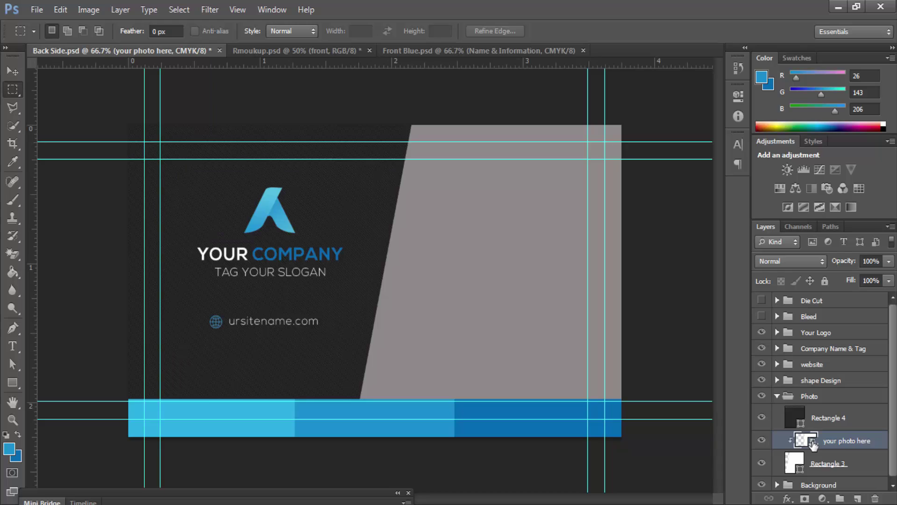
left_click(776, 397)
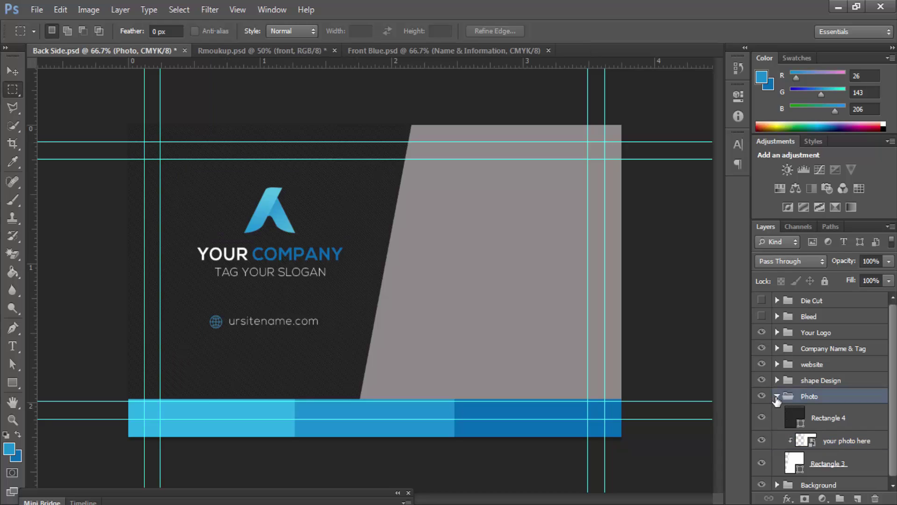
left_click(776, 396)
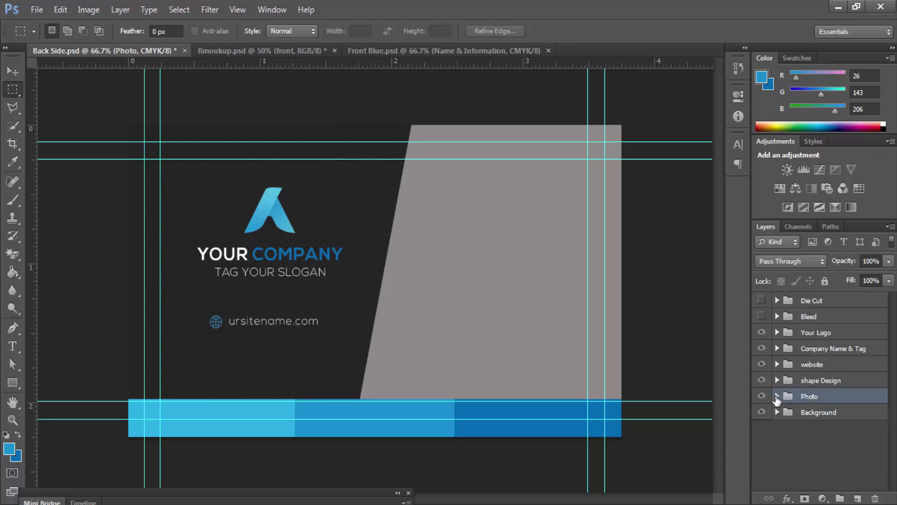
left_click(777, 396)
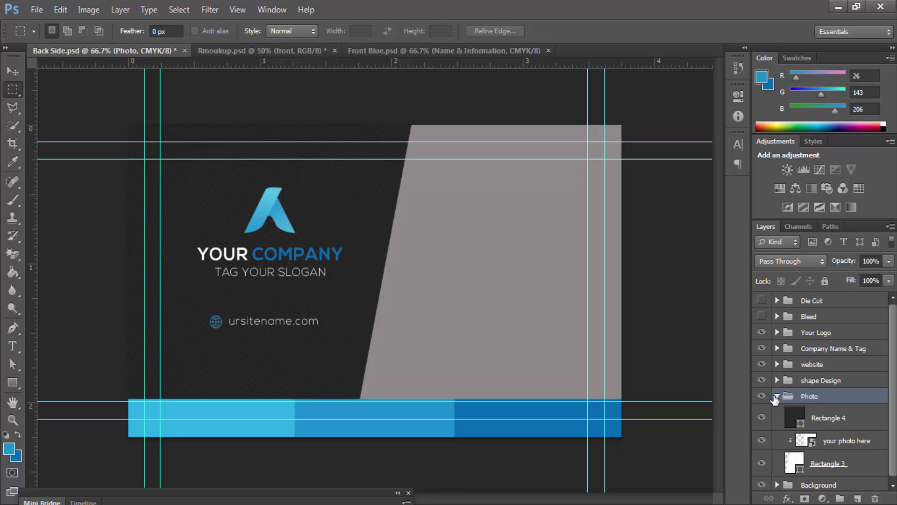
left_click(776, 397)
Step: Switch back to business card.jpg in Windows Photo Viewer and dismiss the Windows color scheme dialog
left_click(838, 7)
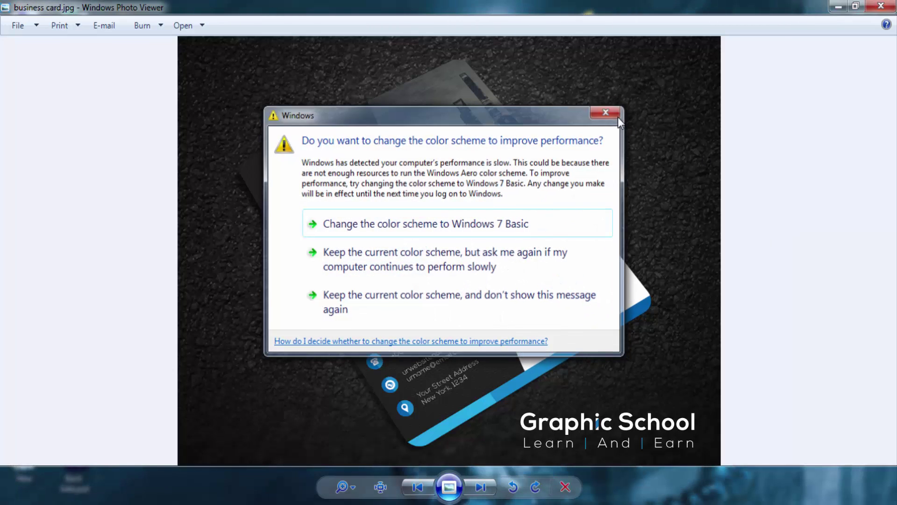
left_click(615, 113)
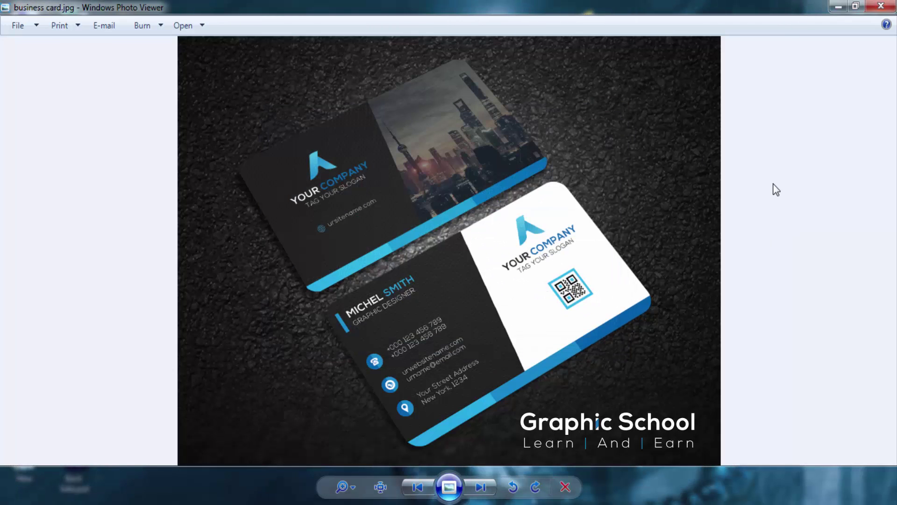